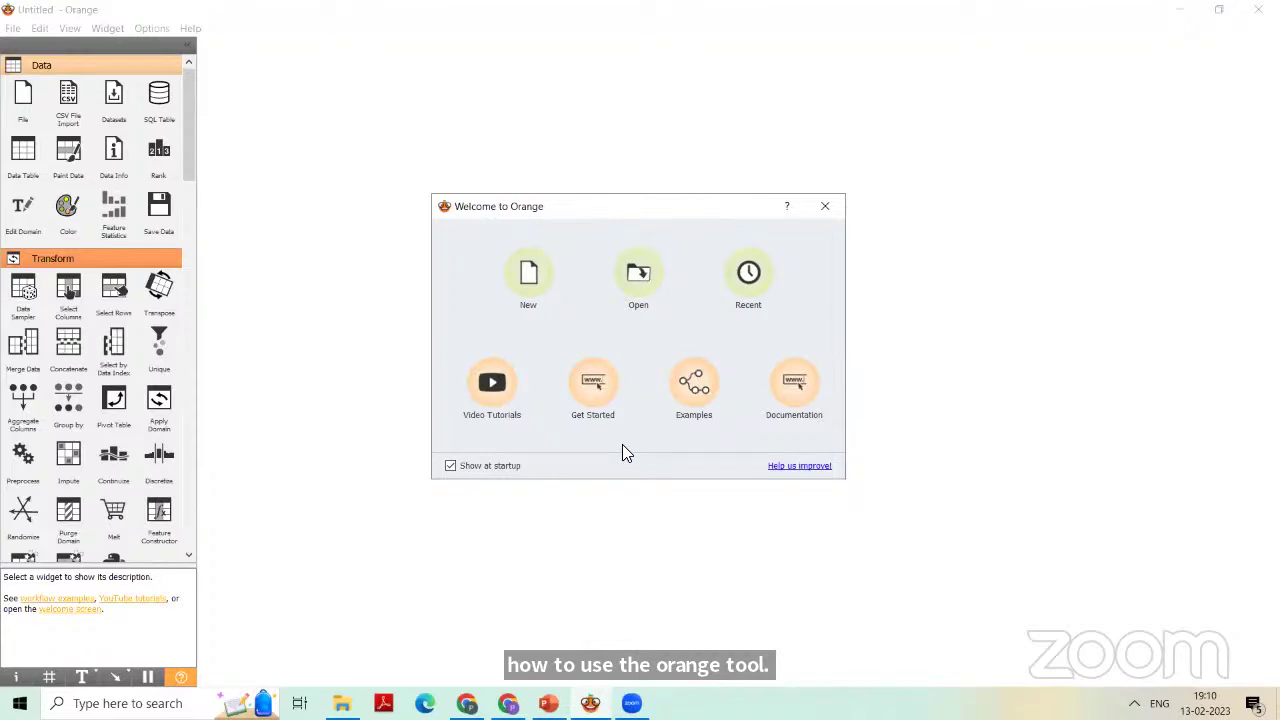
- Start a new, empty workflow from the welcome screen
left_click(531, 282)
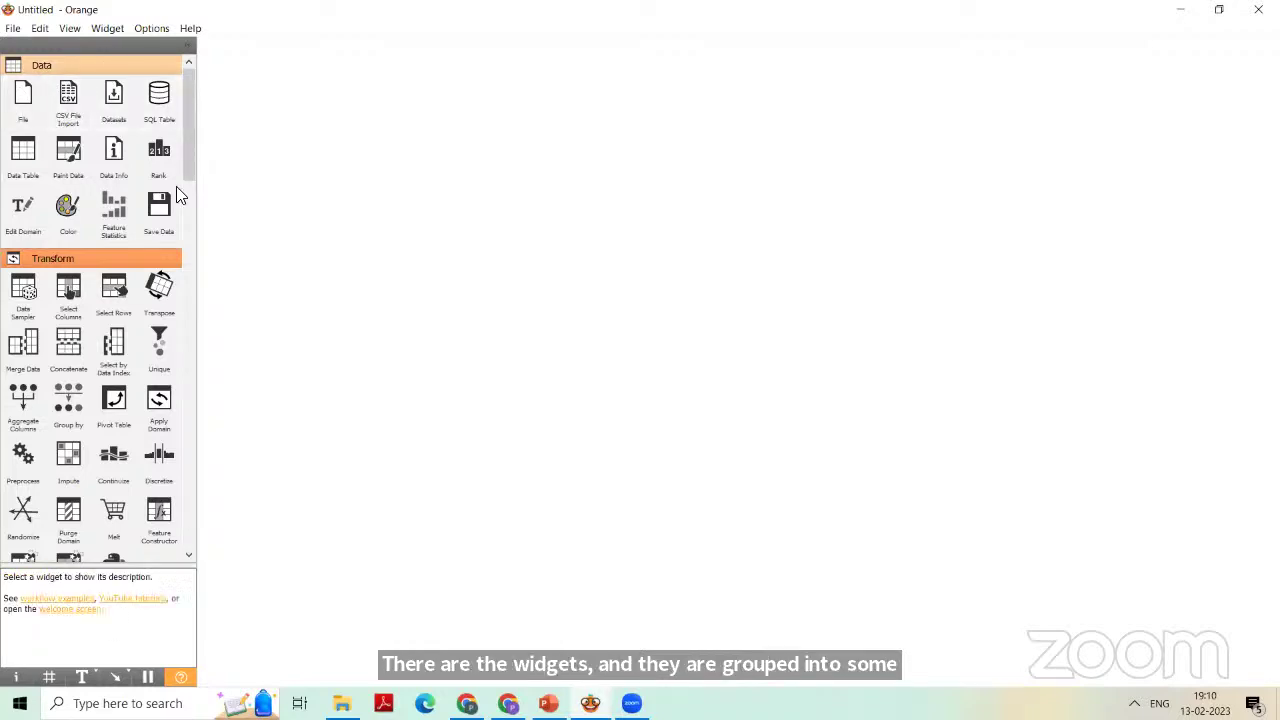
left_click_drag(157, 112, 314, 236)
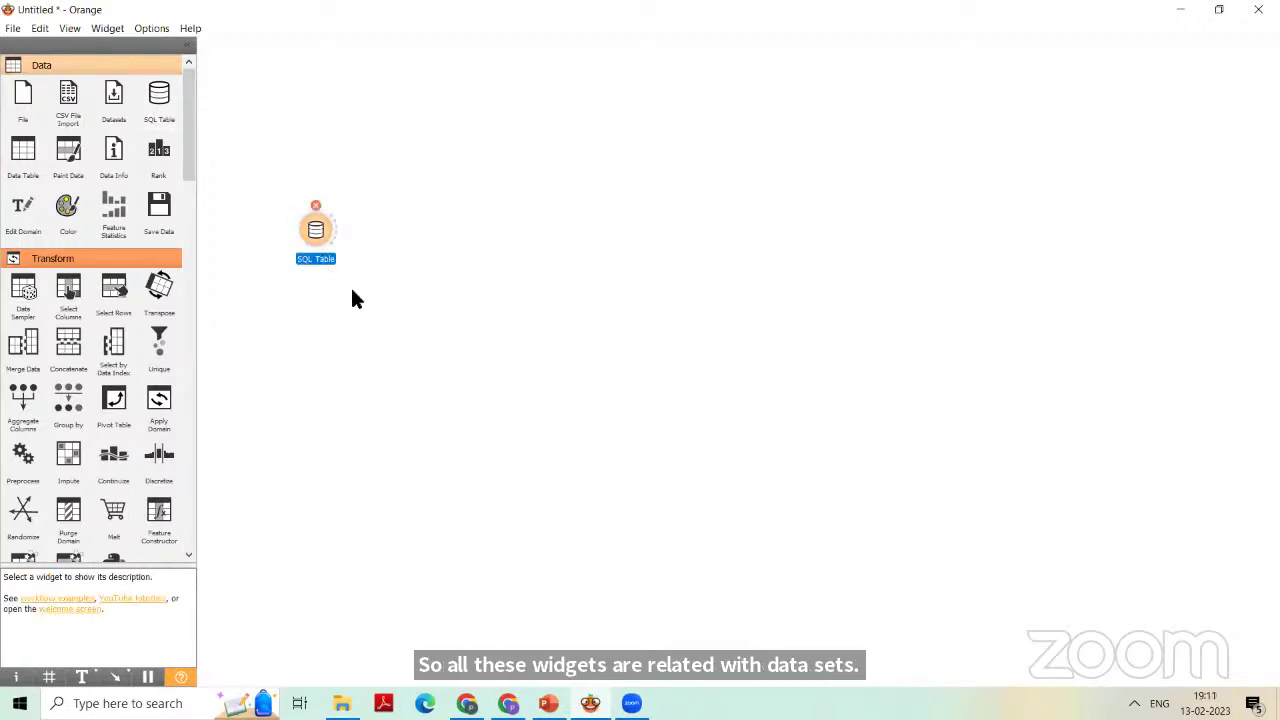
double_click(315, 231)
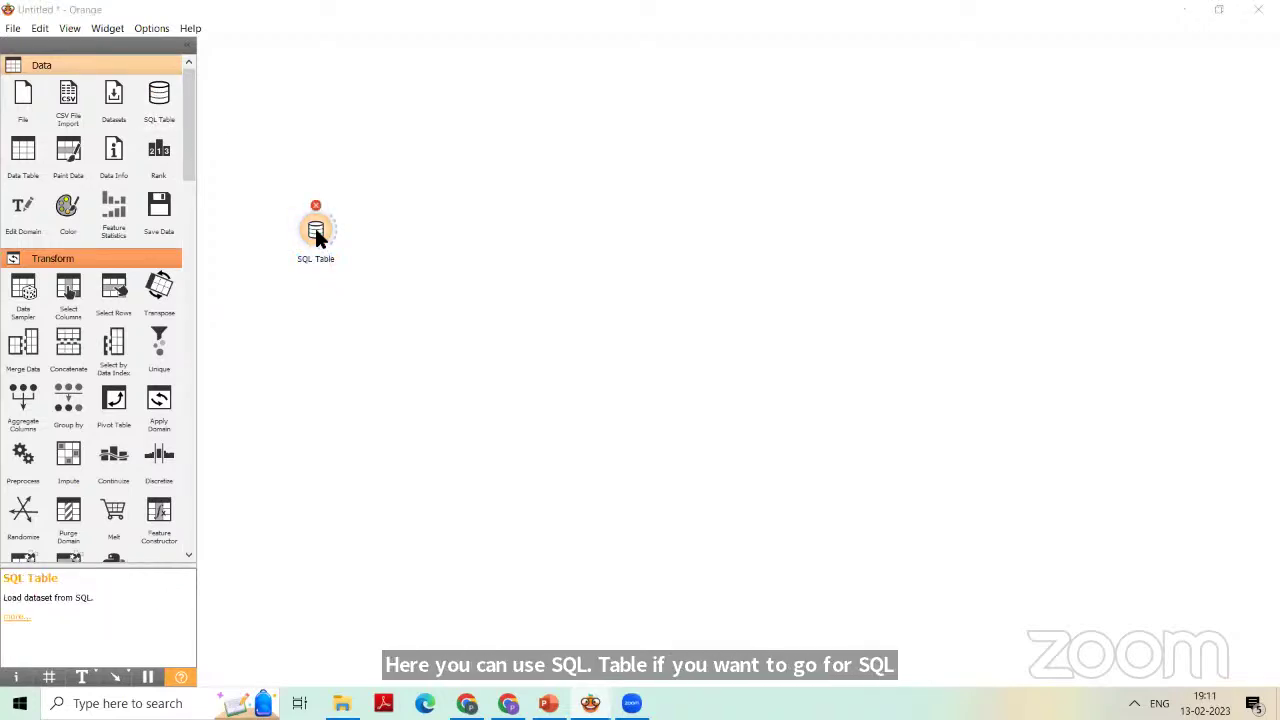
left_click(749, 216)
left_click(316, 224)
key("Delete")
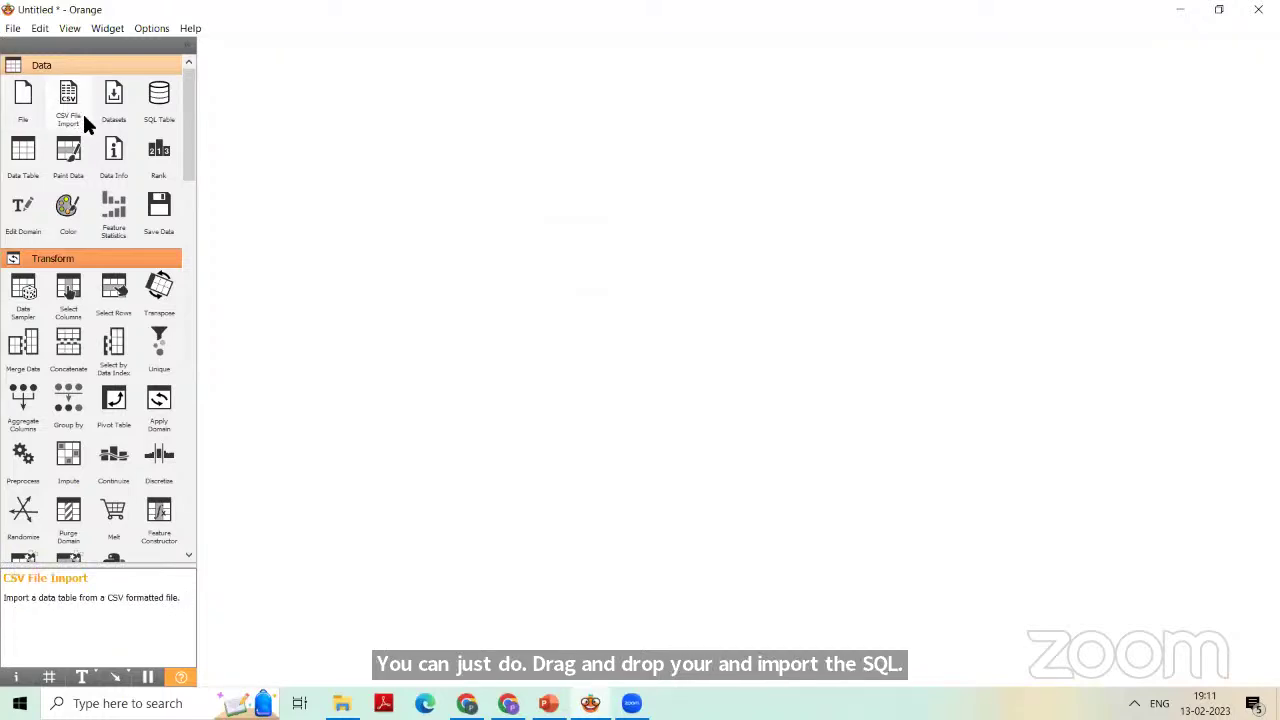
- Add a File widget to the canvas and load the iris.tab dataset into it
left_click_drag(23, 95, 314, 284)
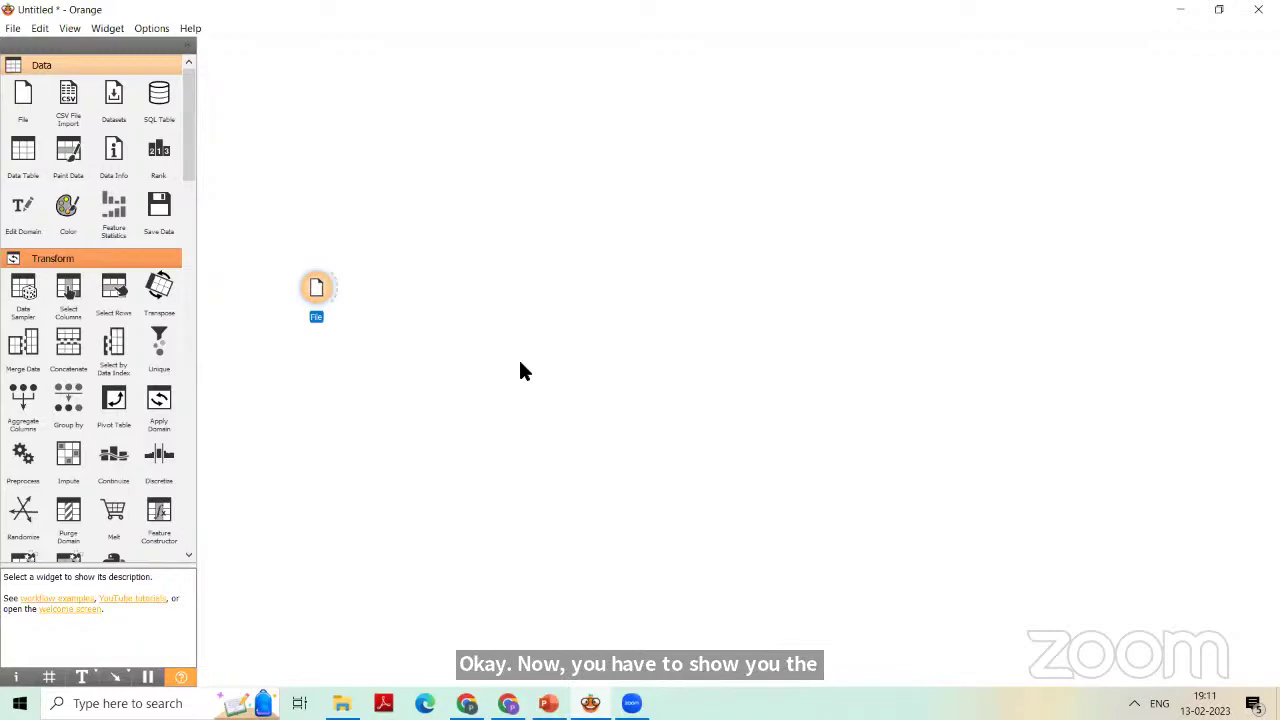
double_click(317, 289)
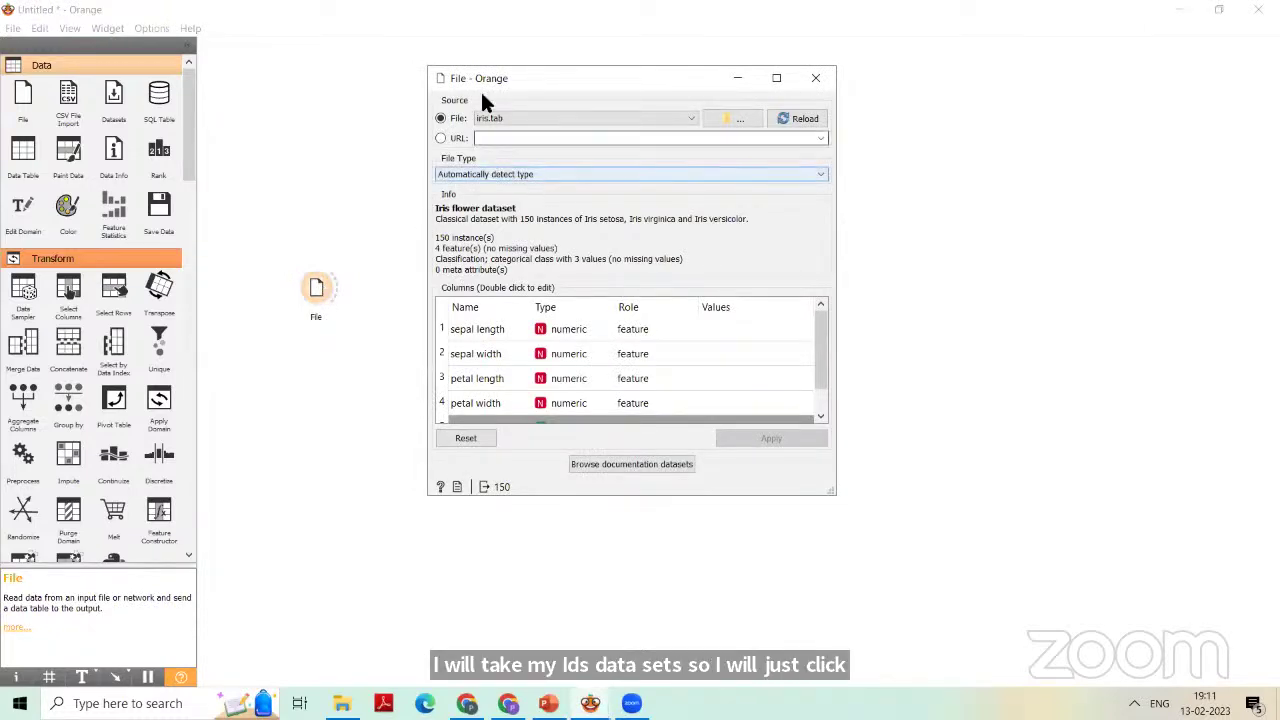
left_click(750, 120)
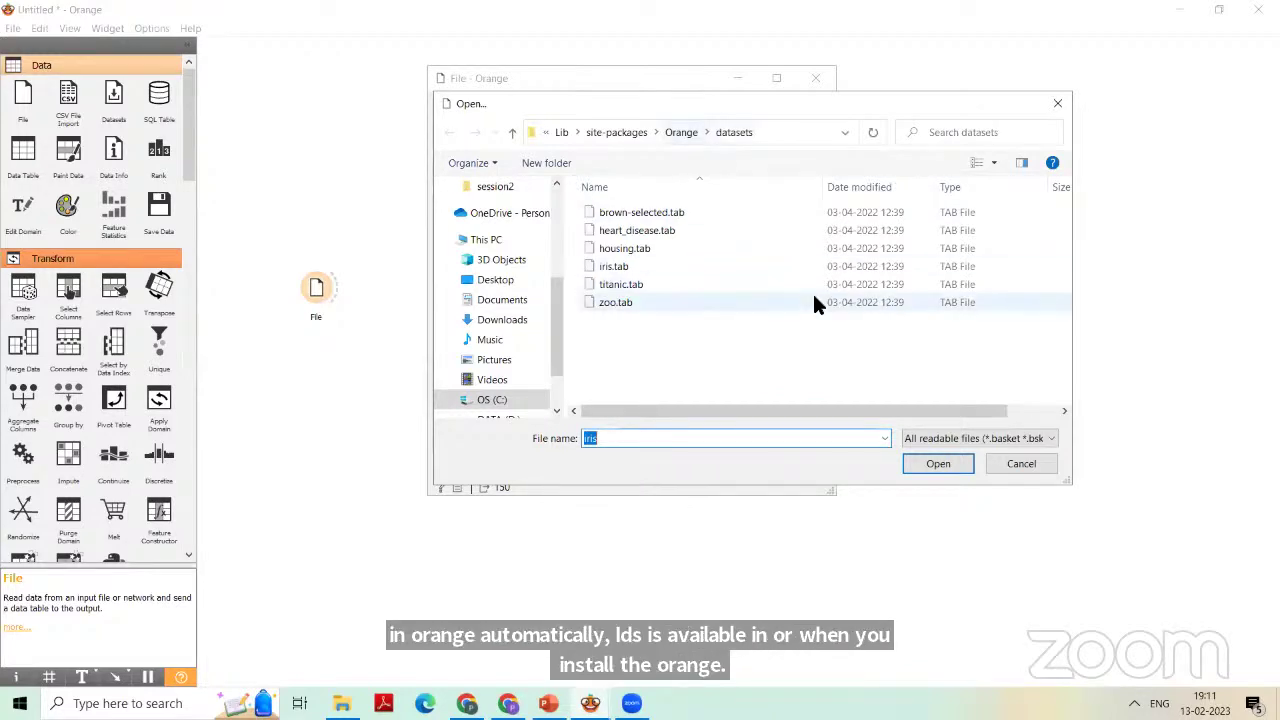
left_click(634, 268)
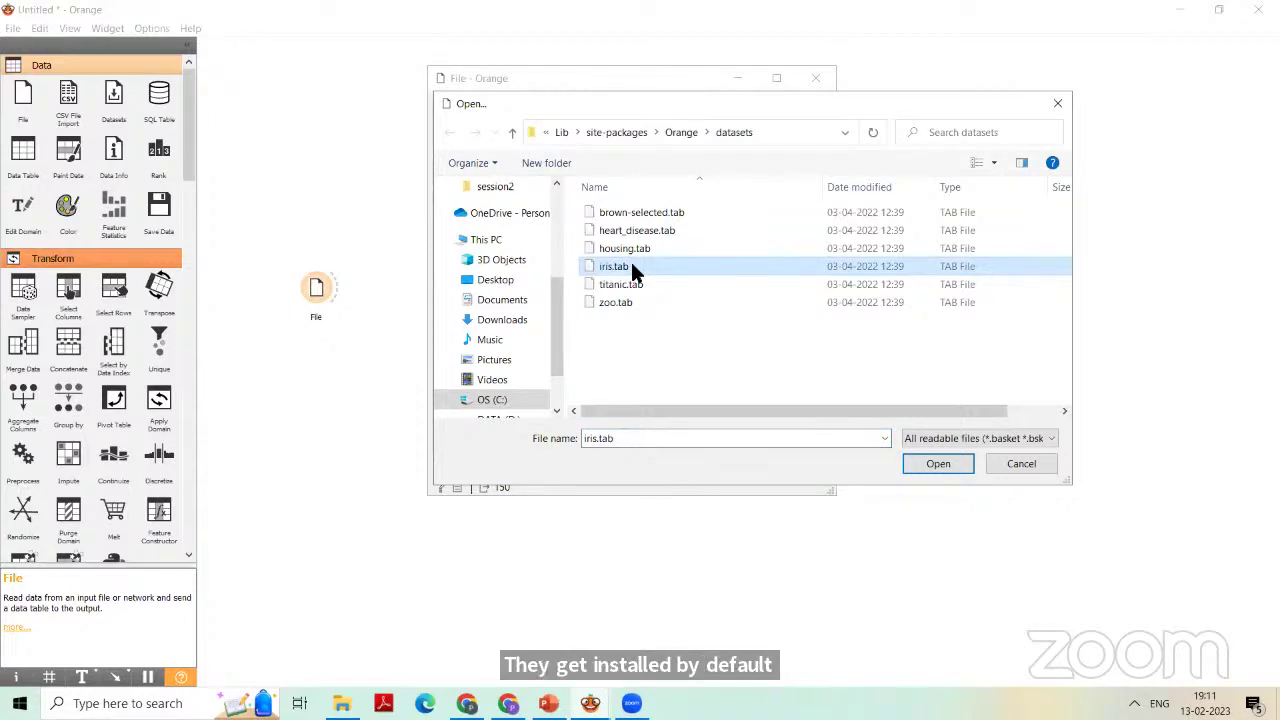
double_click(634, 268)
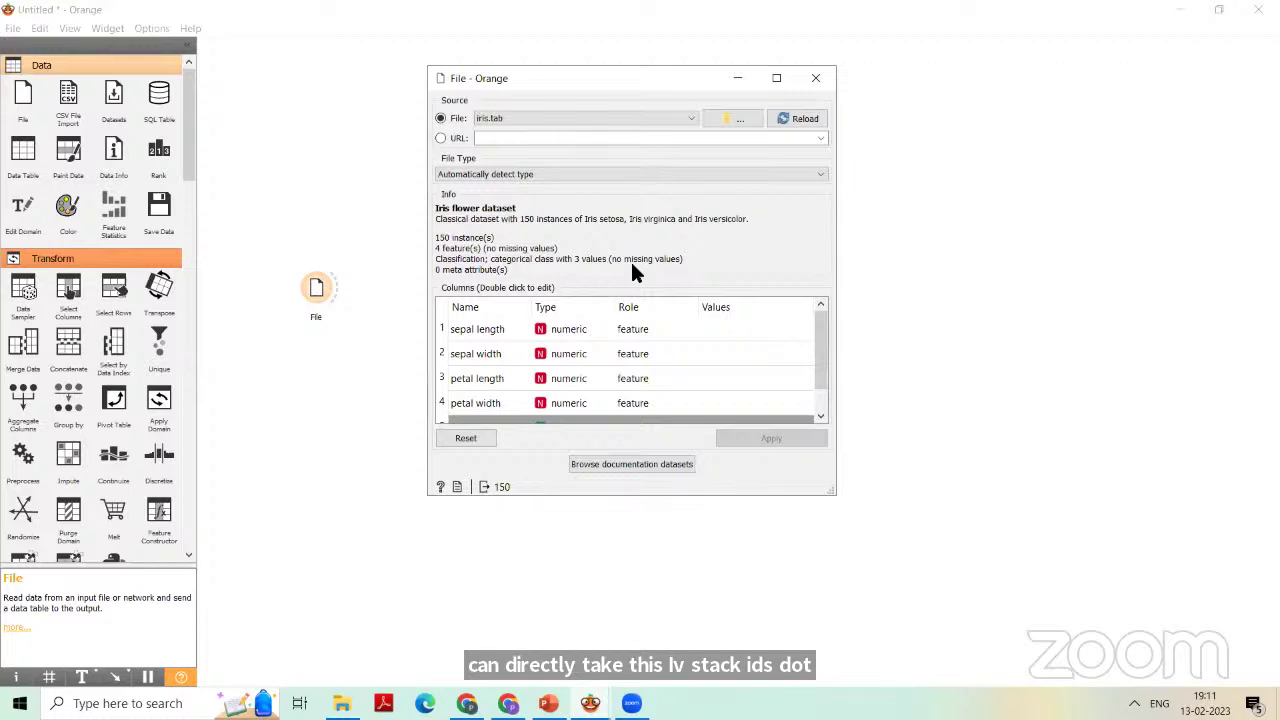
- Review the iris columns with their types, roles and target values in the File widget, and apply its settings
mouse_move(820, 355)
left_mouse_down()
mouse_move(822, 372)
mouse_move(822, 337)
left_mouse_up()
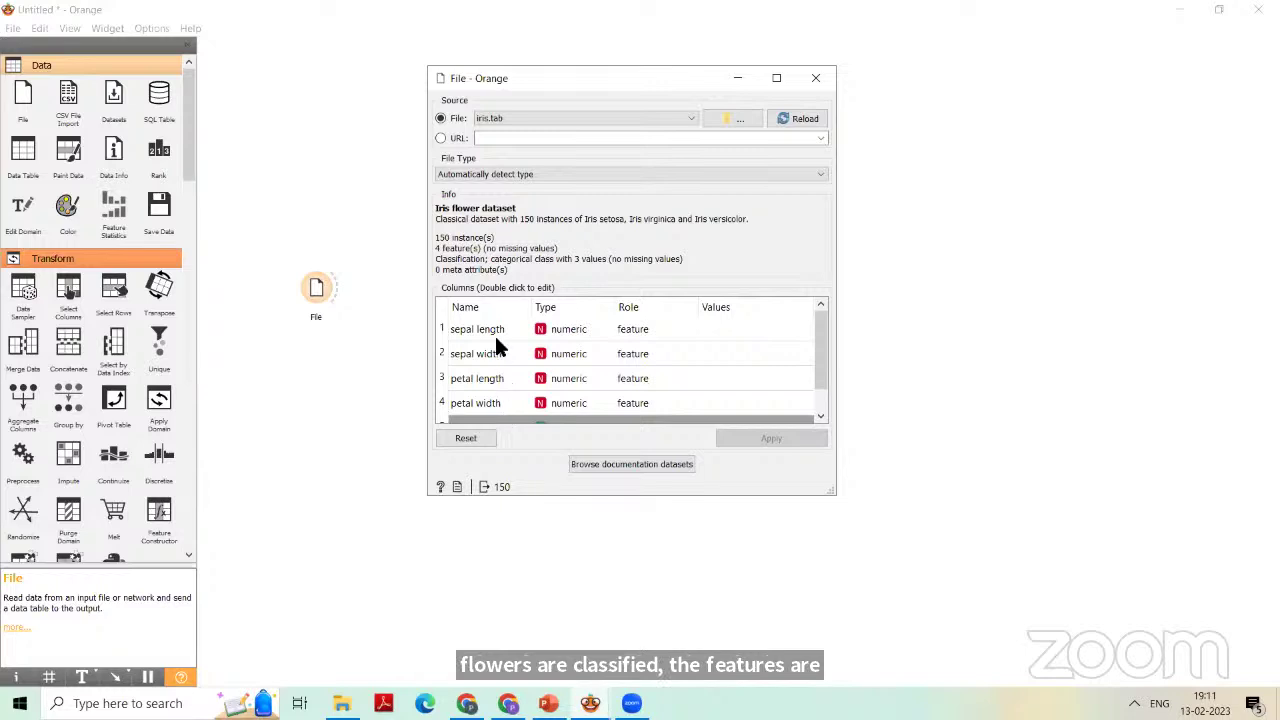
double_click(588, 336)
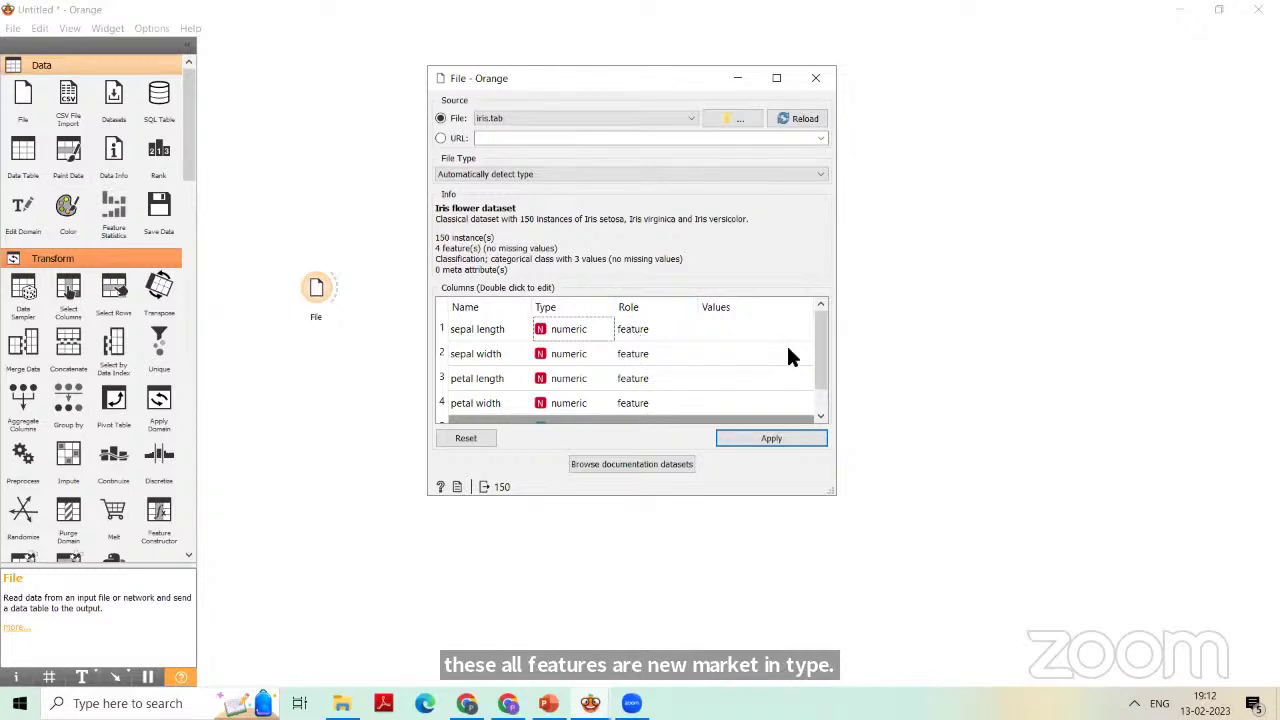
left_click_drag(820, 354, 823, 406)
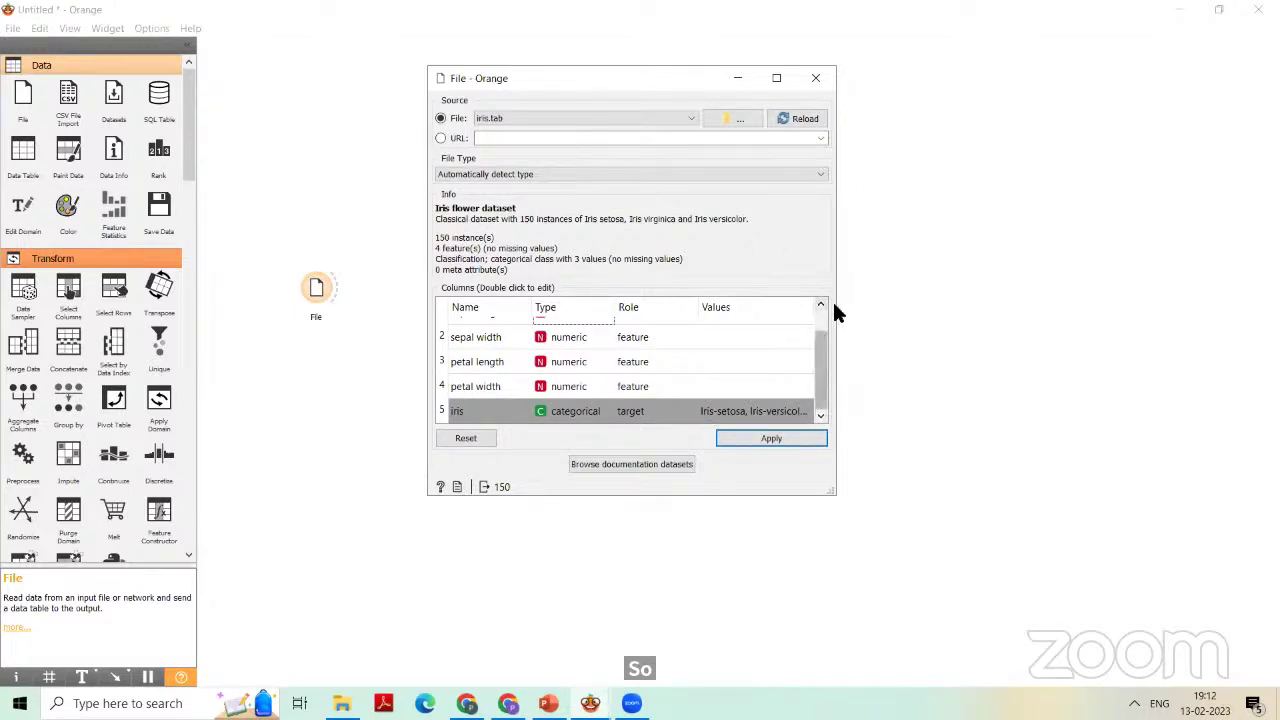
left_click_drag(837, 286, 946, 297)
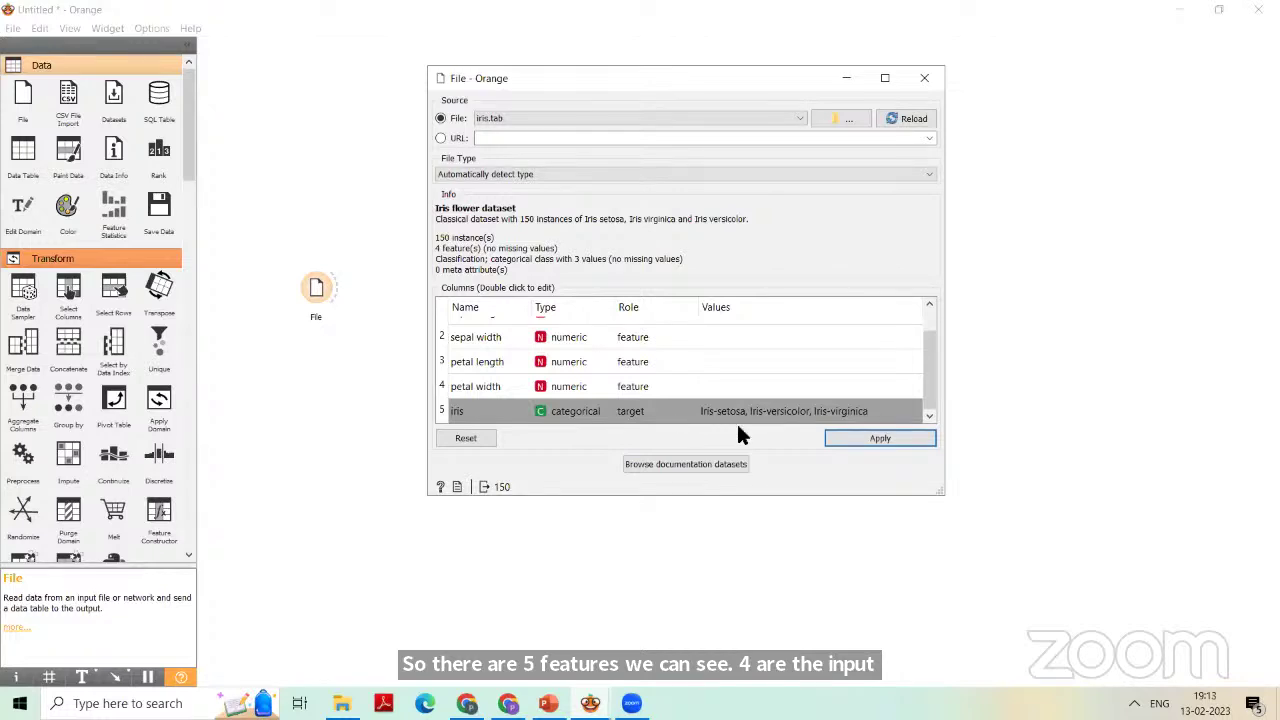
left_click(891, 437)
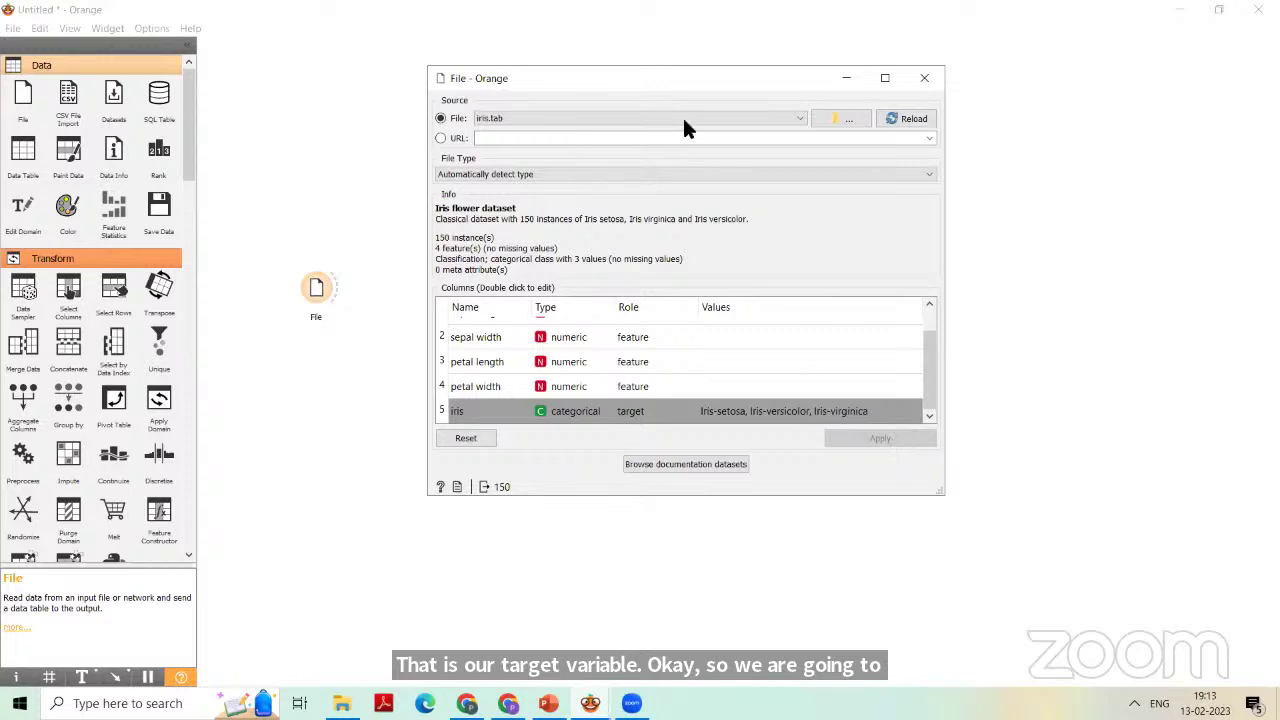
left_click(924, 78)
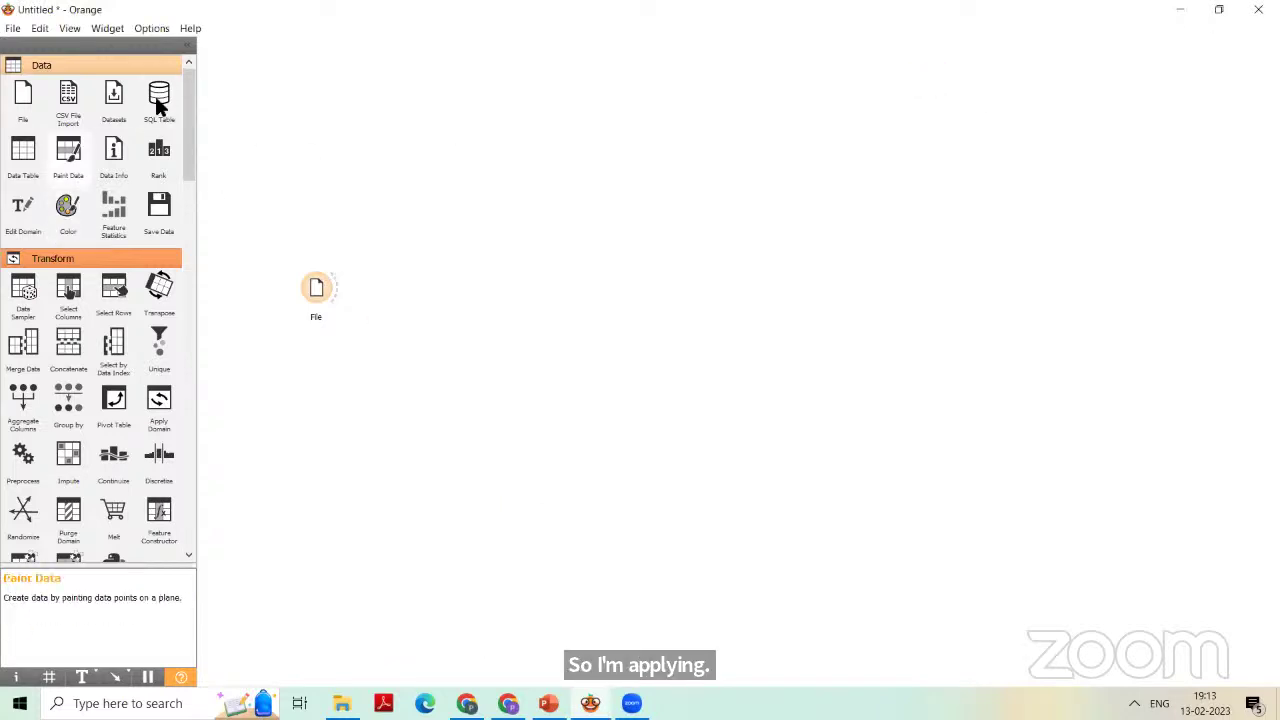
- Add a Data Table widget beside the File widget and link the File output to it
scroll(193, 122, "down", 1)
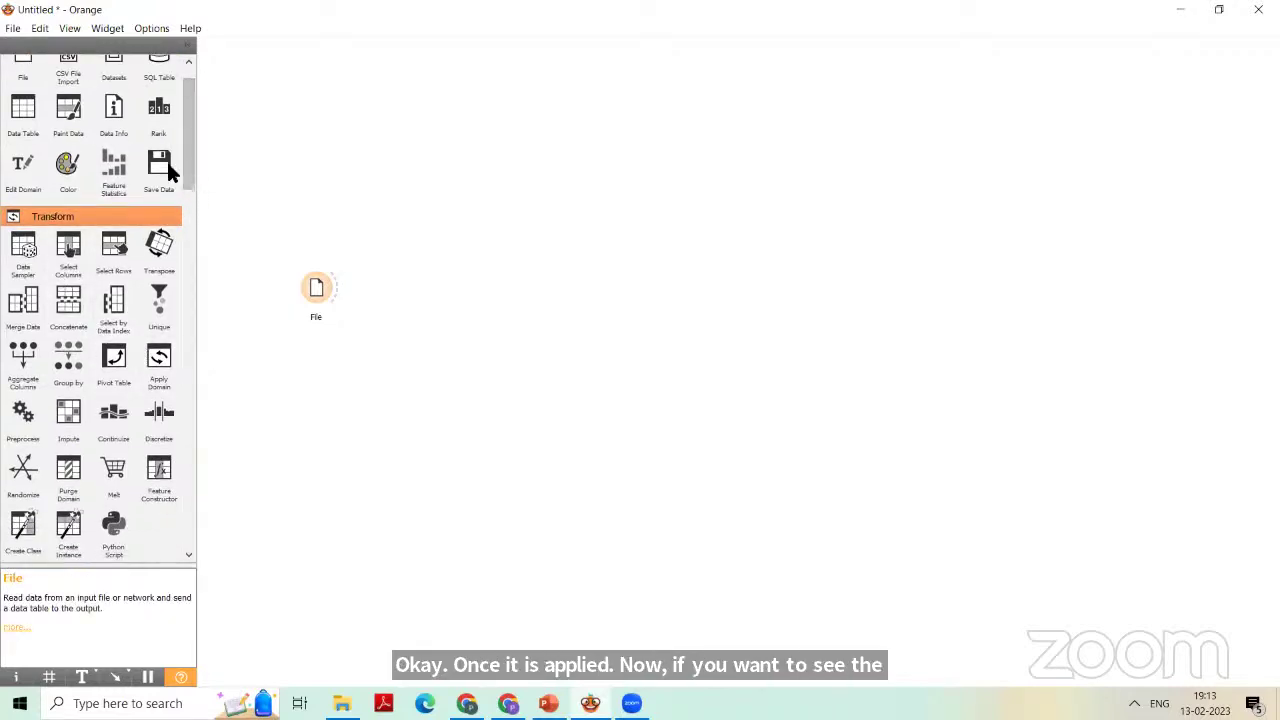
left_click_drag(22, 120, 411, 274)
scroll(194, 167, "up", 1)
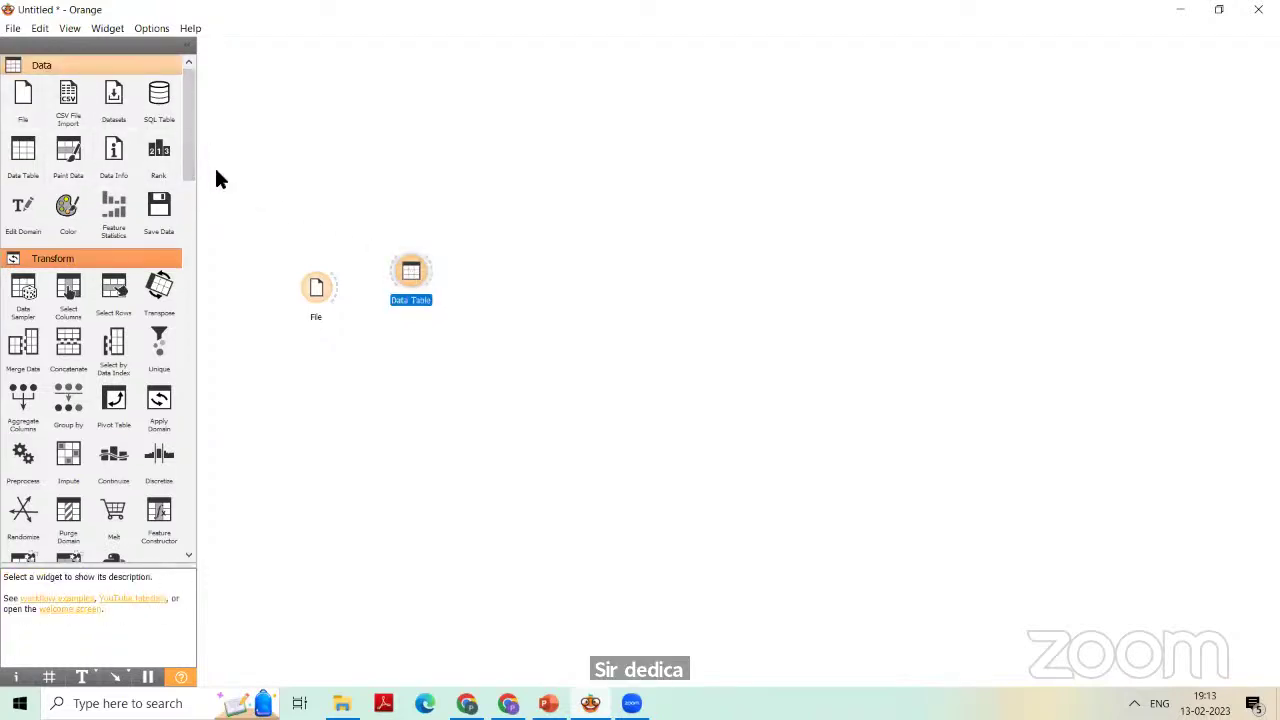
left_click_drag(402, 269, 437, 257)
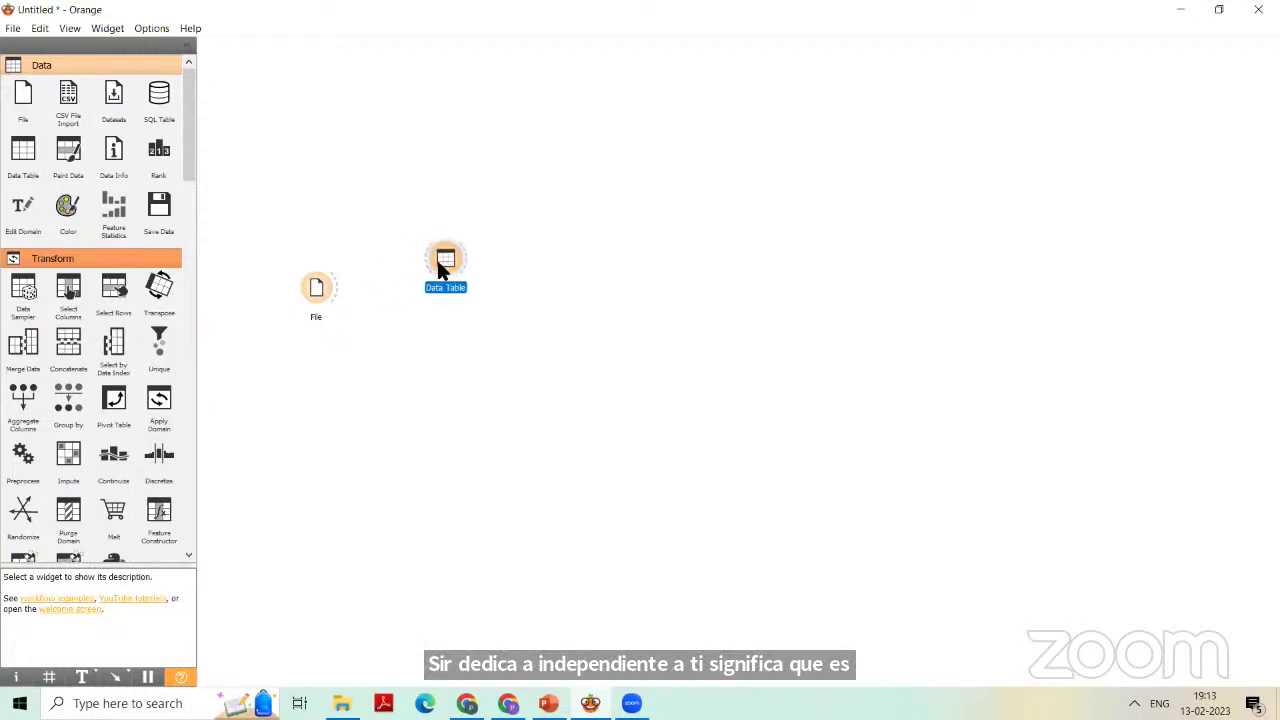
left_click_drag(334, 289, 443, 272)
- Examine the iris records and their feature columns in the Data Table
double_click(444, 265)
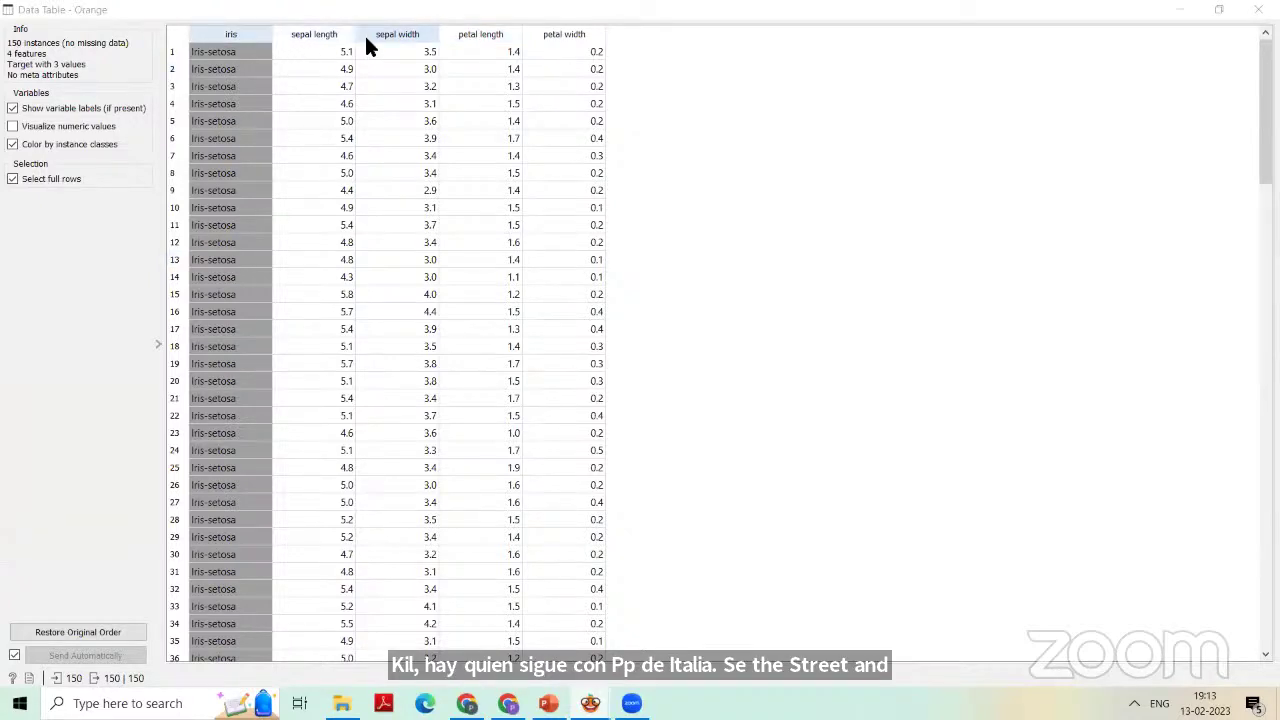
left_click(328, 58)
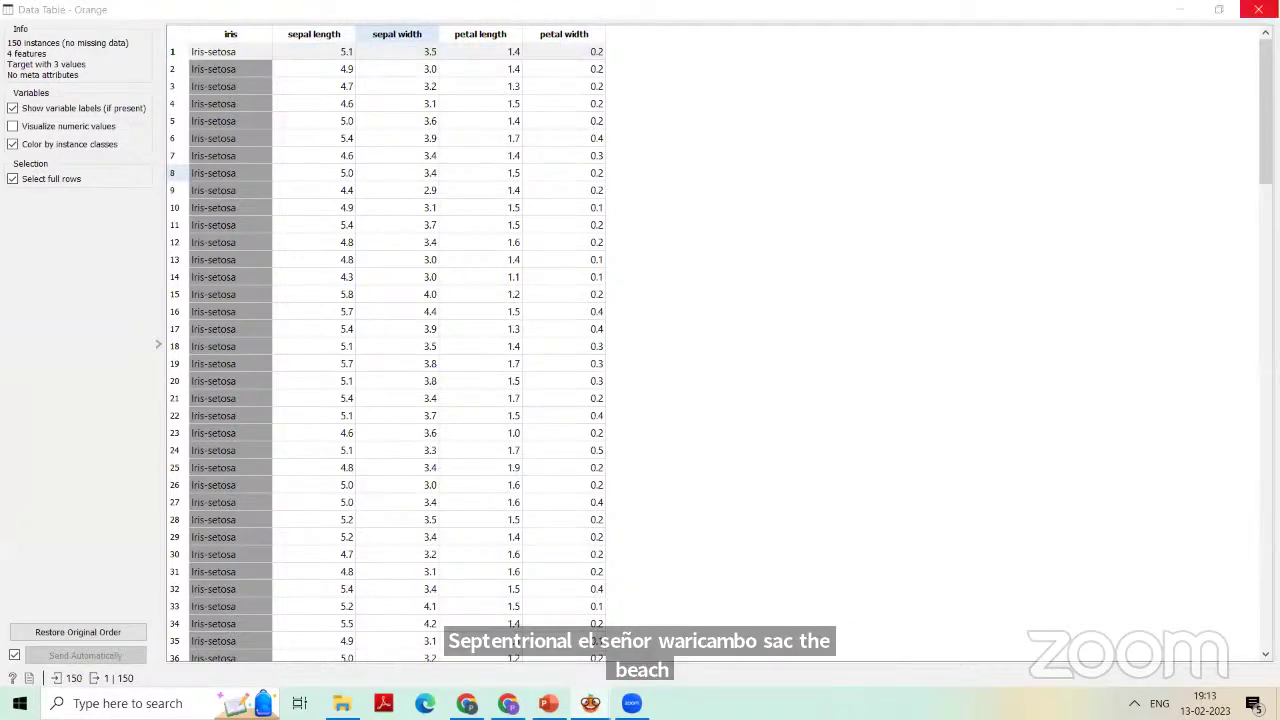
left_click(1258, 9)
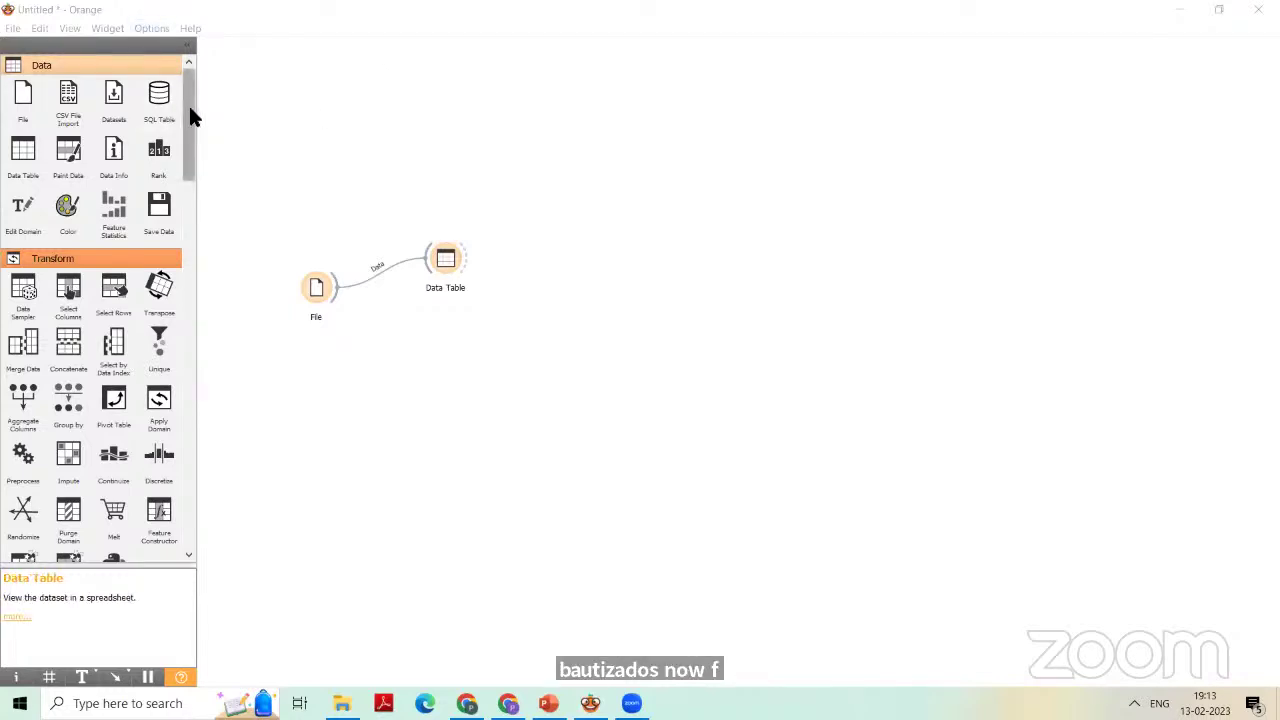
- Add Scatter Plot, Bar Plot and Linear Projection widgets to the canvas and link the Data Table to the Scatter Plot
left_click_drag(189, 108, 198, 141)
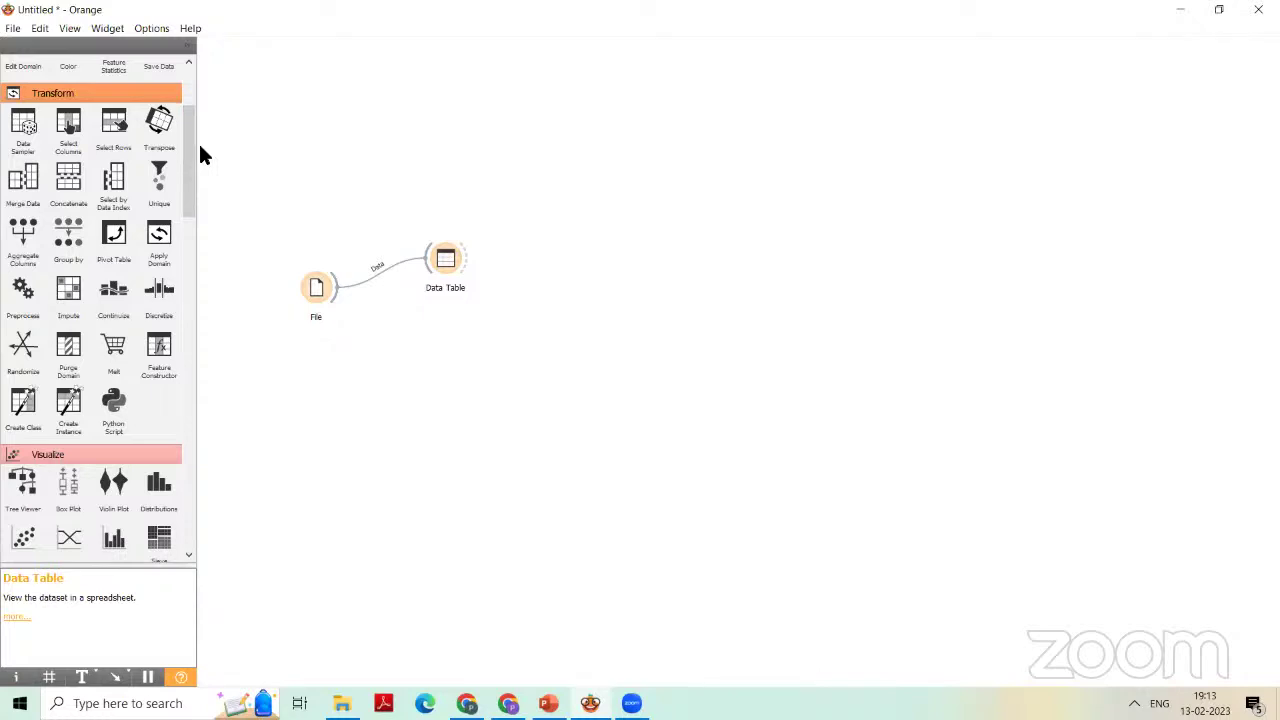
scroll(185, 142, "down", 1)
scroll(185, 150, "up", 4)
scroll(185, 172, "down", 2)
scroll(182, 172, "down", 8)
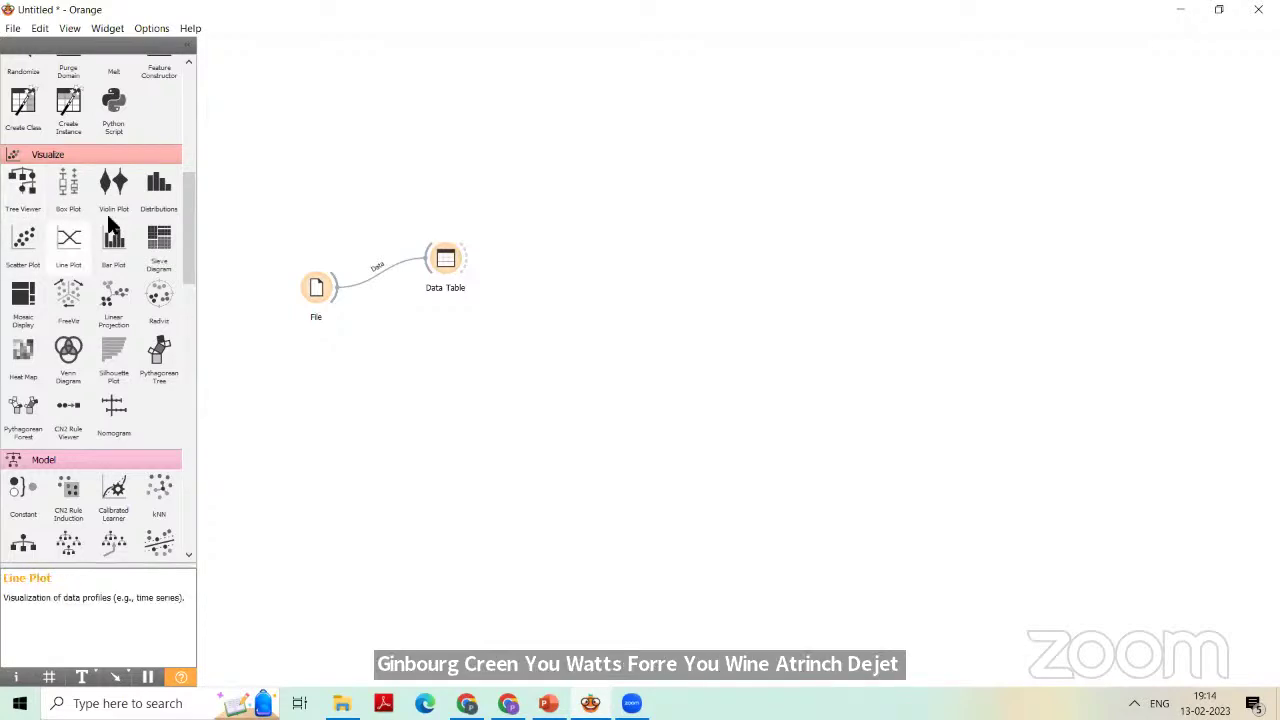
left_click_drag(23, 245, 563, 211)
left_click_drag(114, 243, 571, 289)
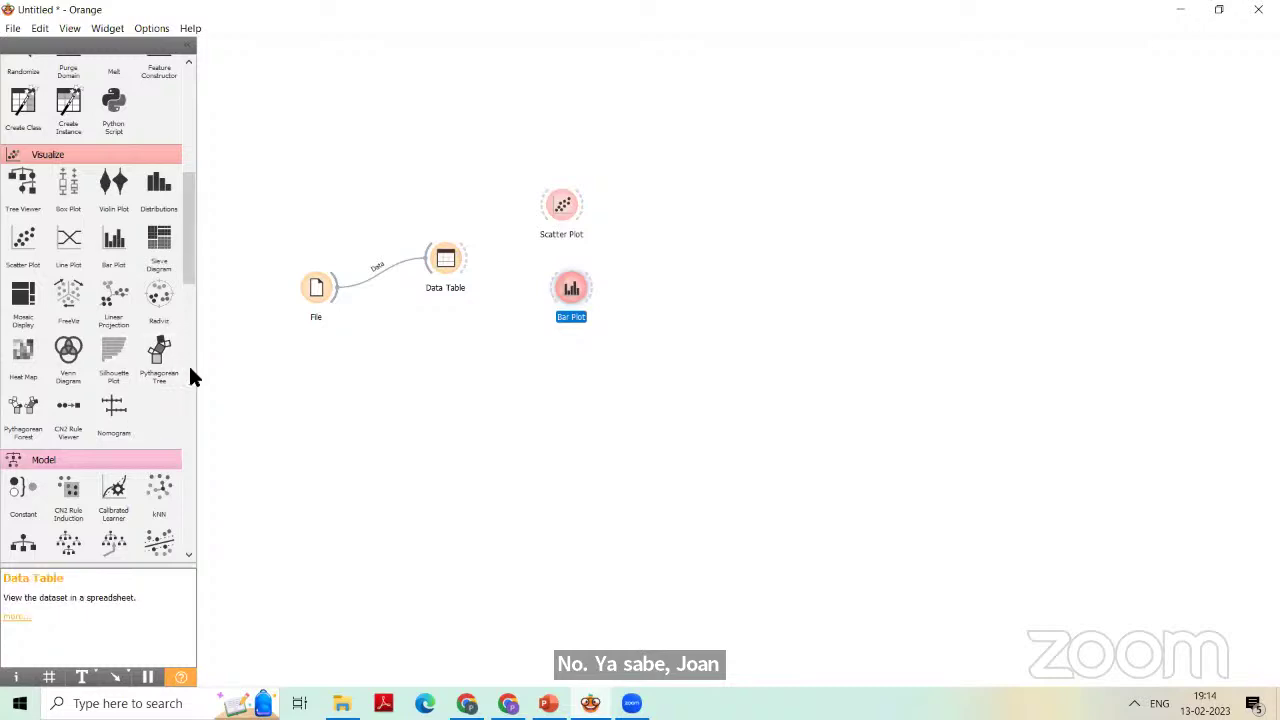
left_click_drag(112, 293, 551, 354)
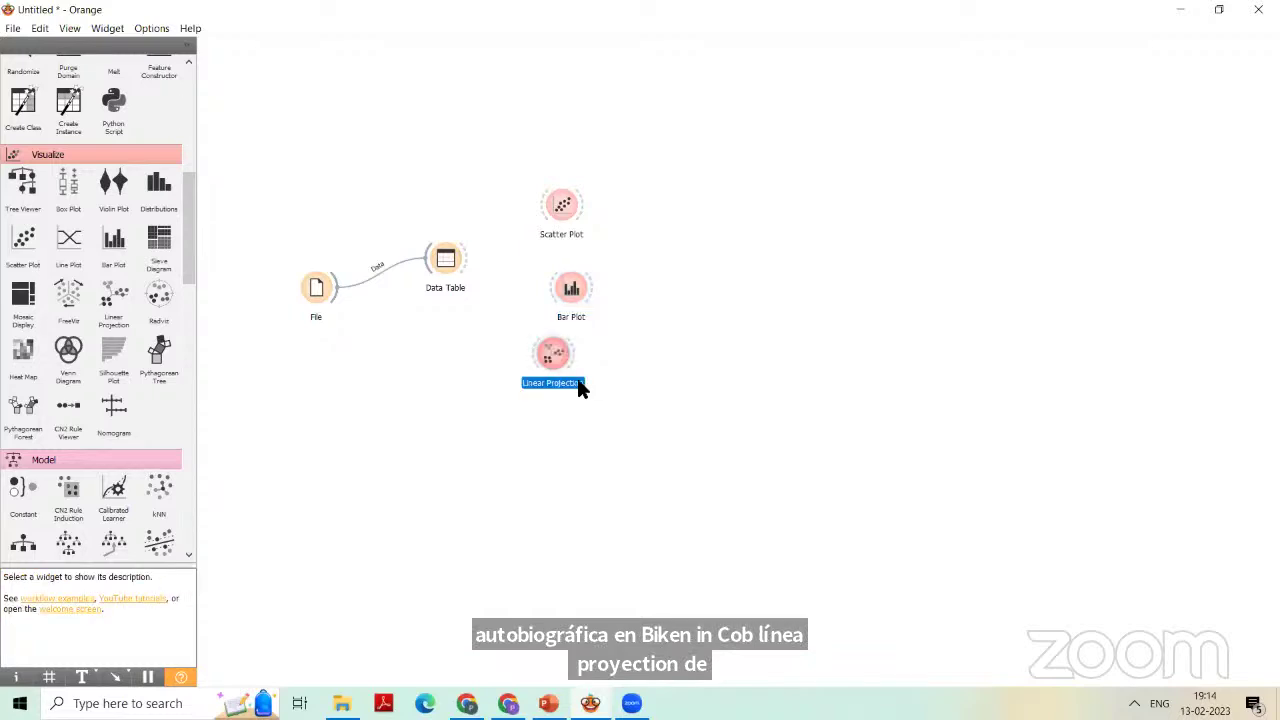
left_click_drag(557, 360, 574, 369)
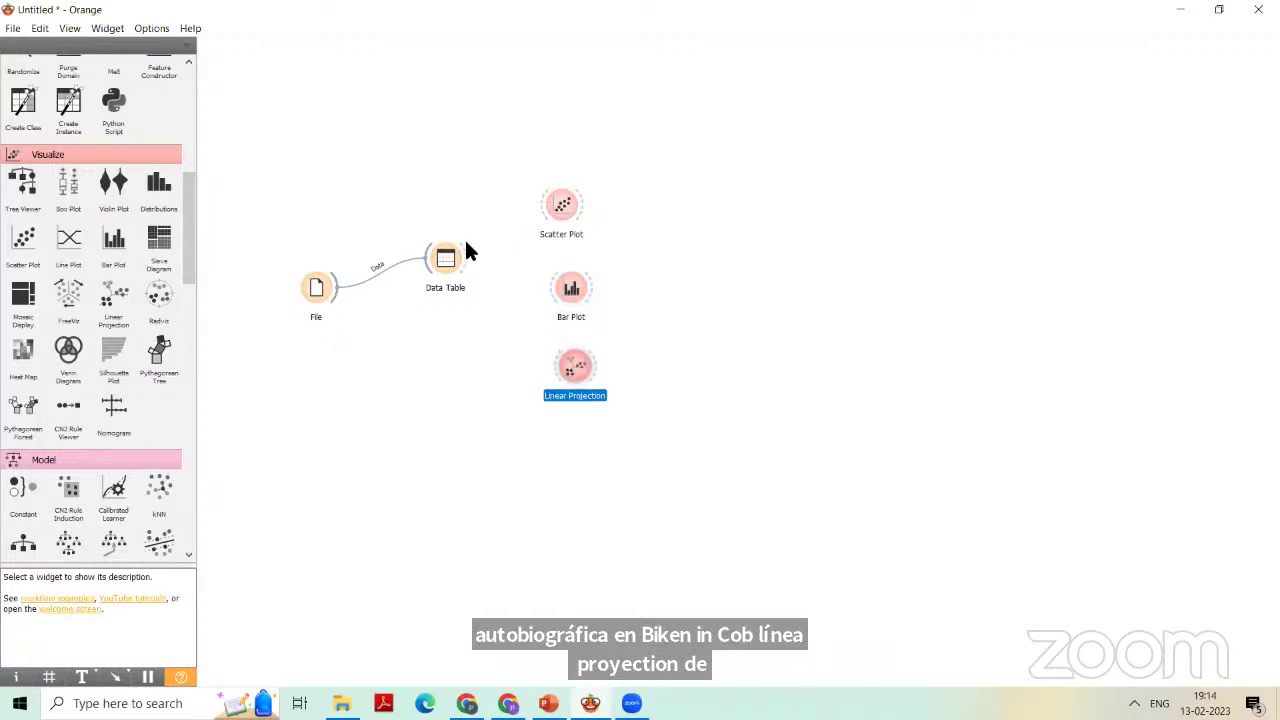
left_click_drag(464, 250, 550, 208)
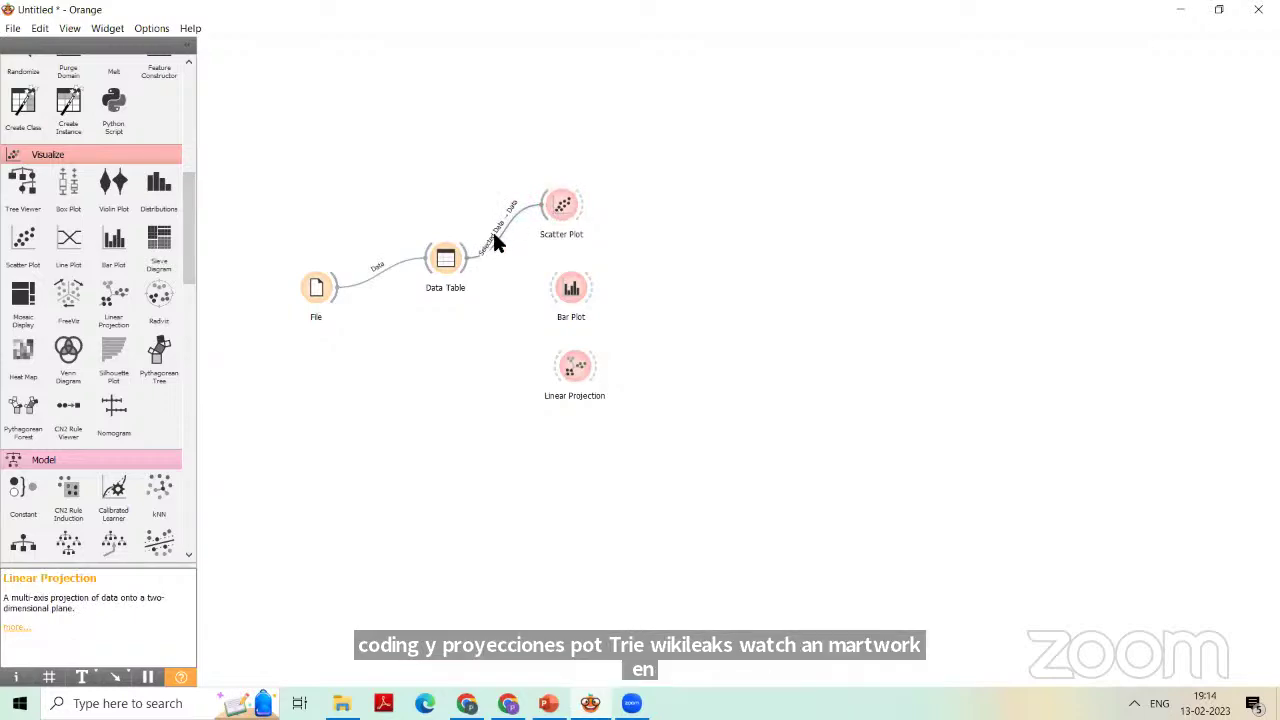
- Select the first four iris rows in the Data Table as a trial and clear the row selection again
double_click(446, 257)
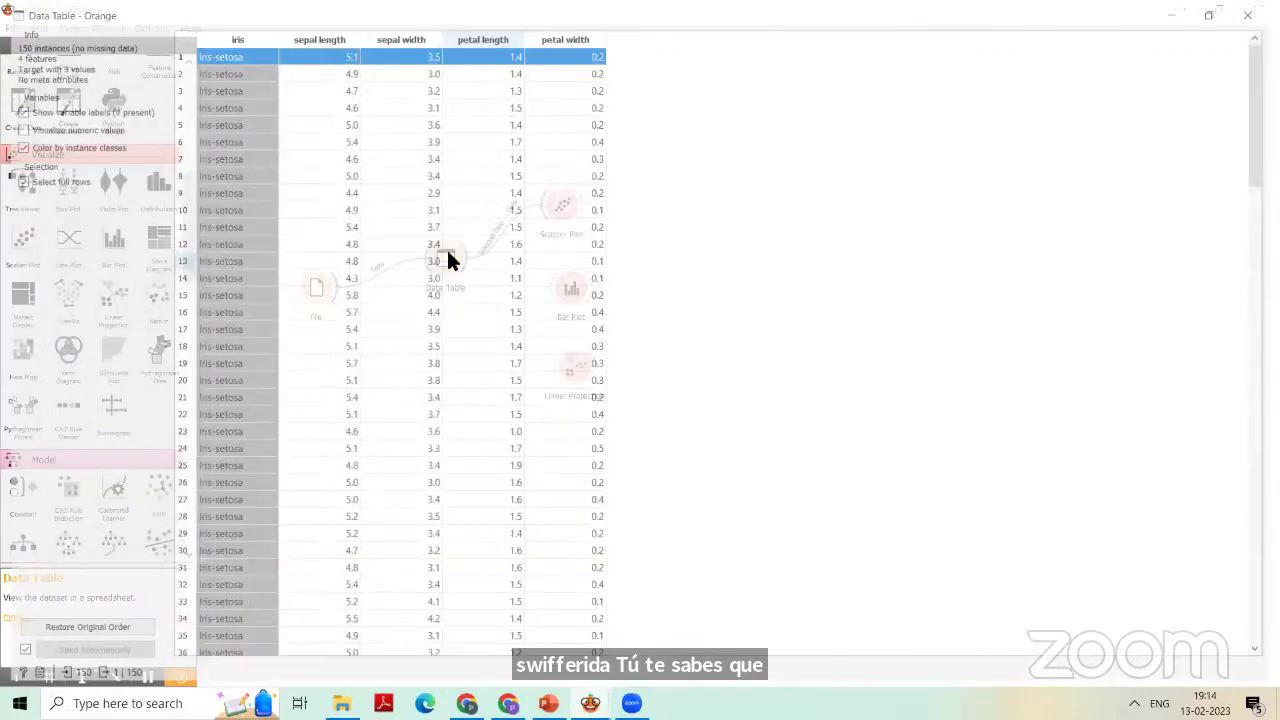
left_click_drag(333, 58, 333, 112)
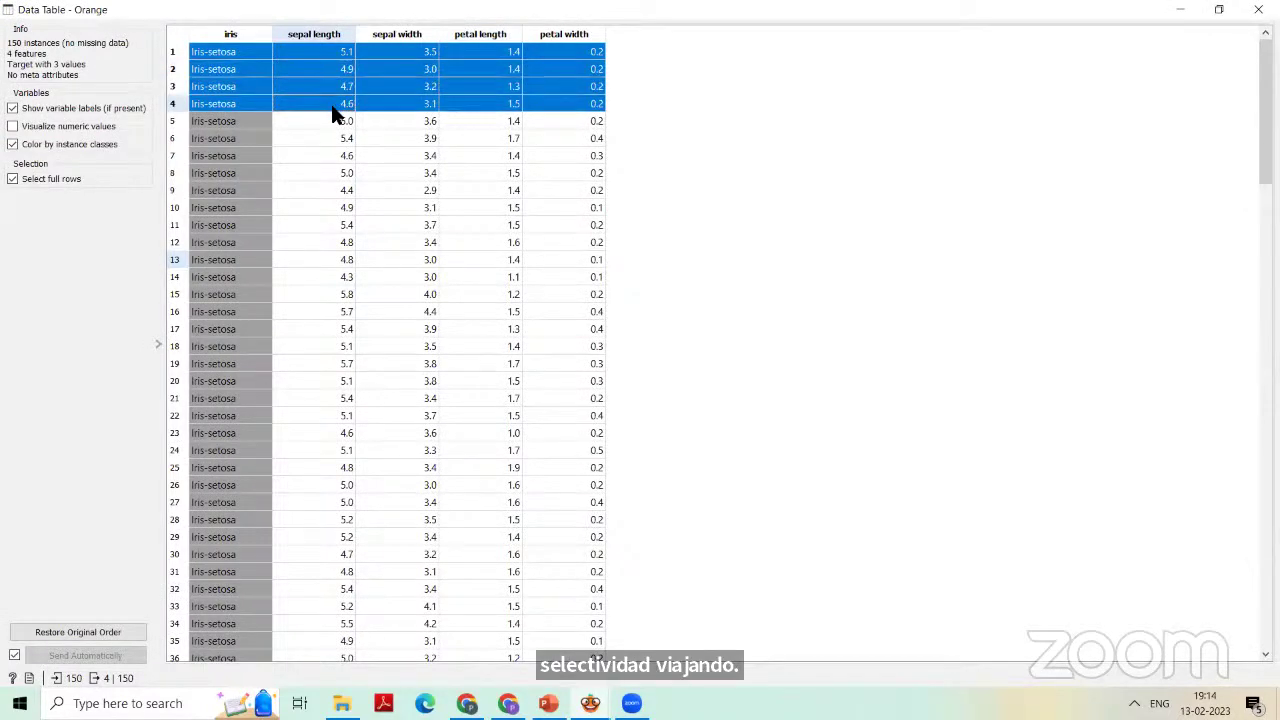
left_click(815, 222)
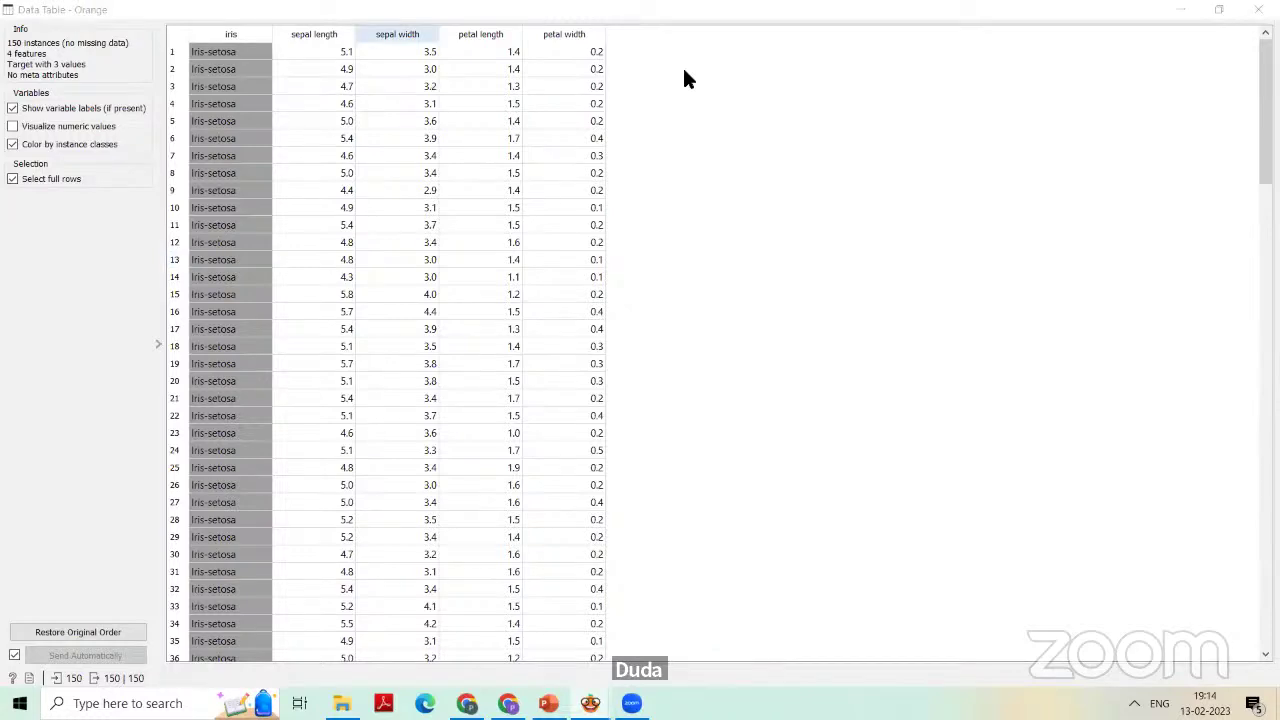
left_click(1178, 9)
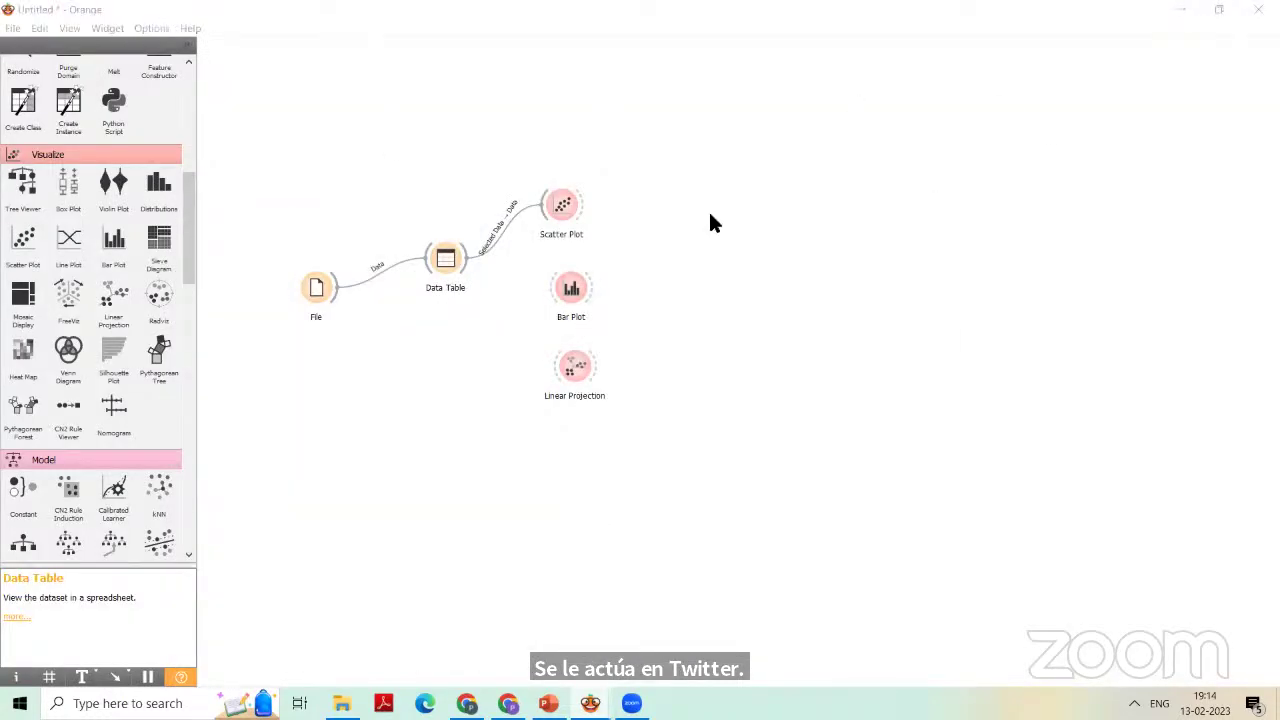
- Set the Scatter Plot's x axis to petal length and its y axis to petal width
double_click(562, 205)
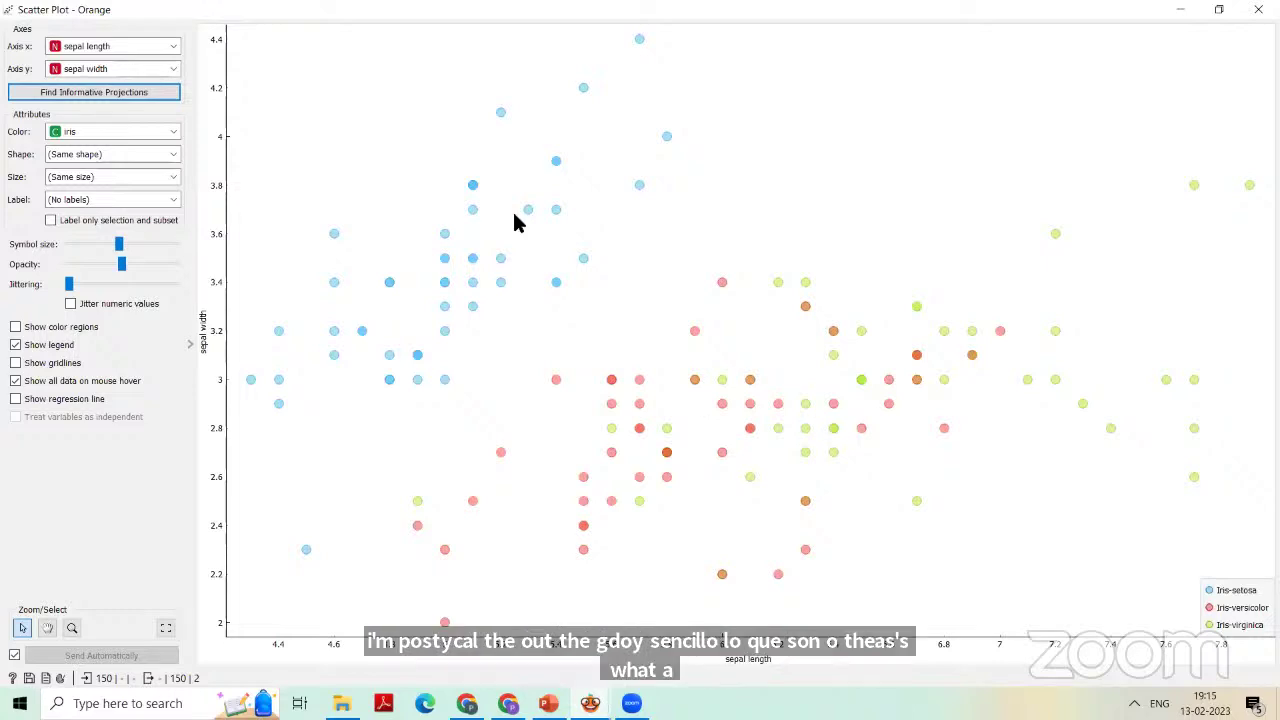
left_click(113, 47)
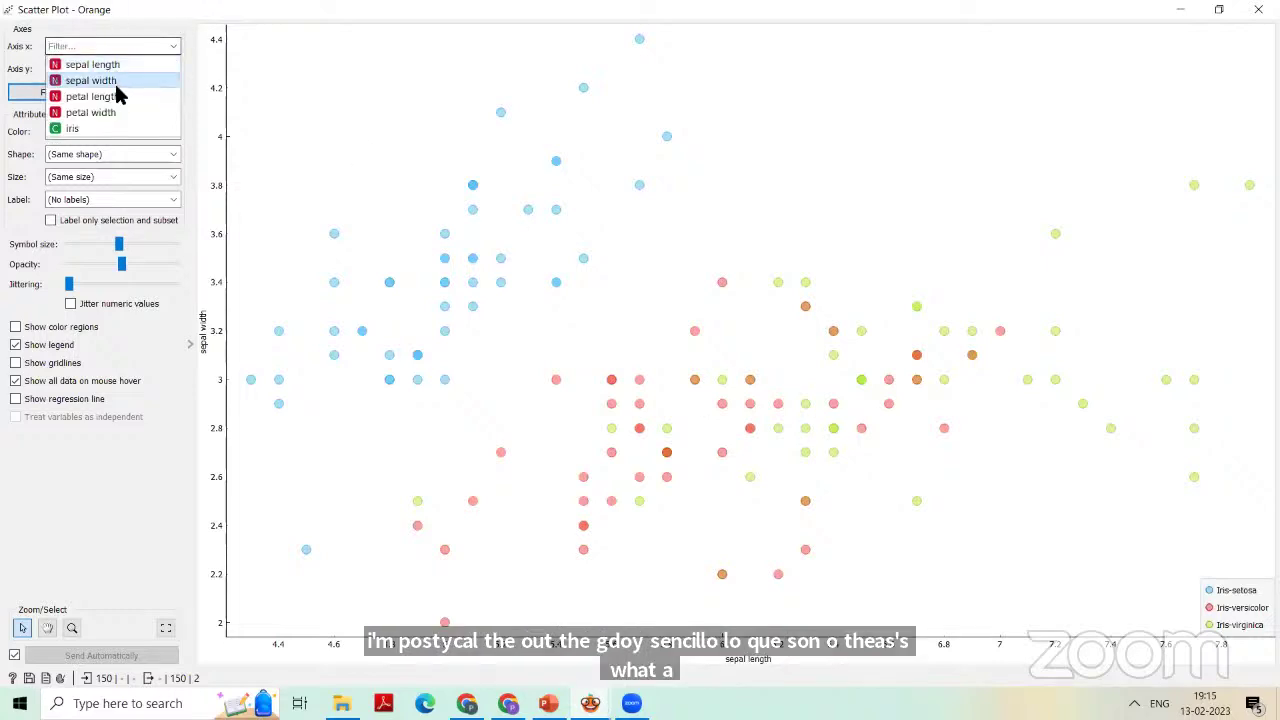
left_click(115, 96)
left_click(113, 69)
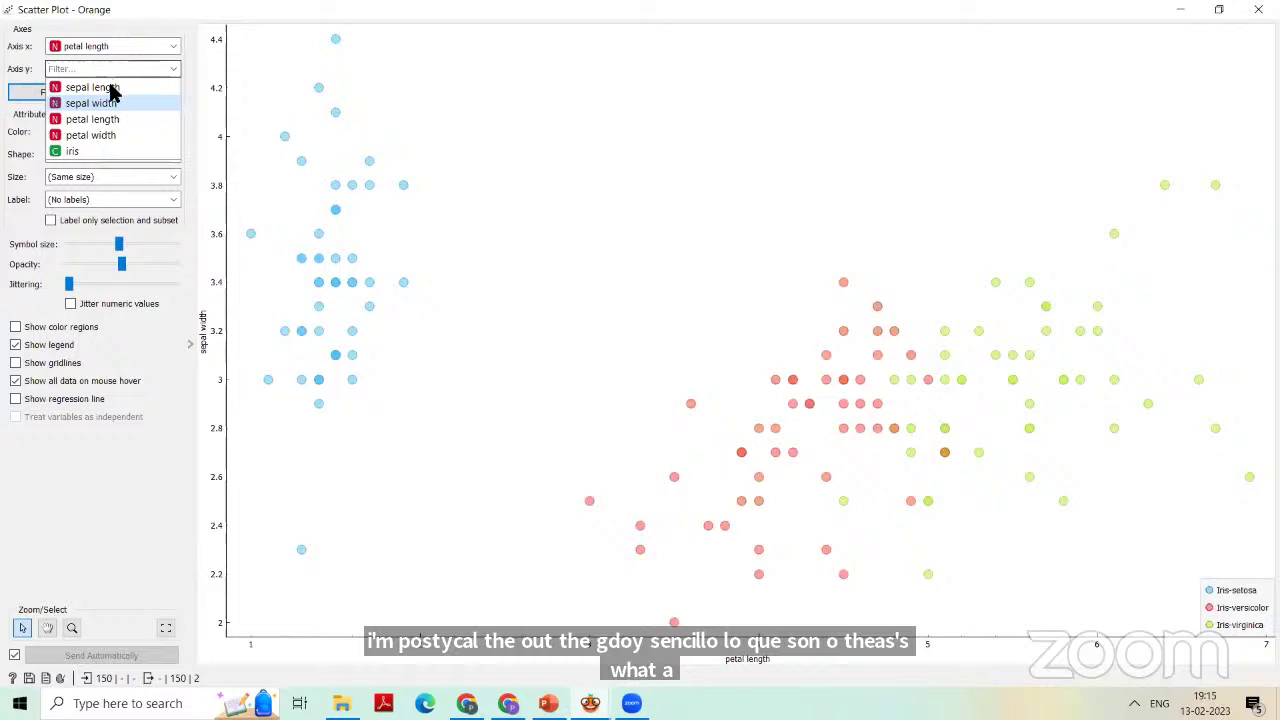
left_click(109, 135)
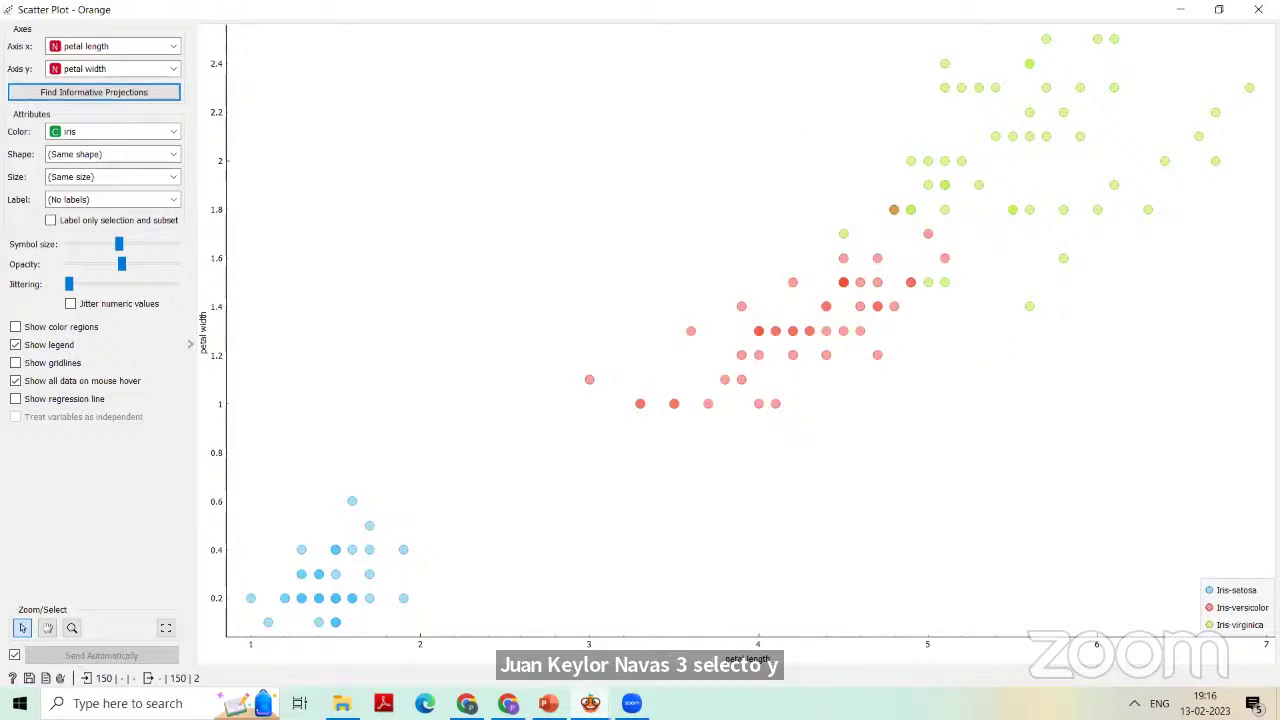
- Link the Data Table to the Bar Plot and view the sepal length bars coloured by iris class
key("ctrl+w")
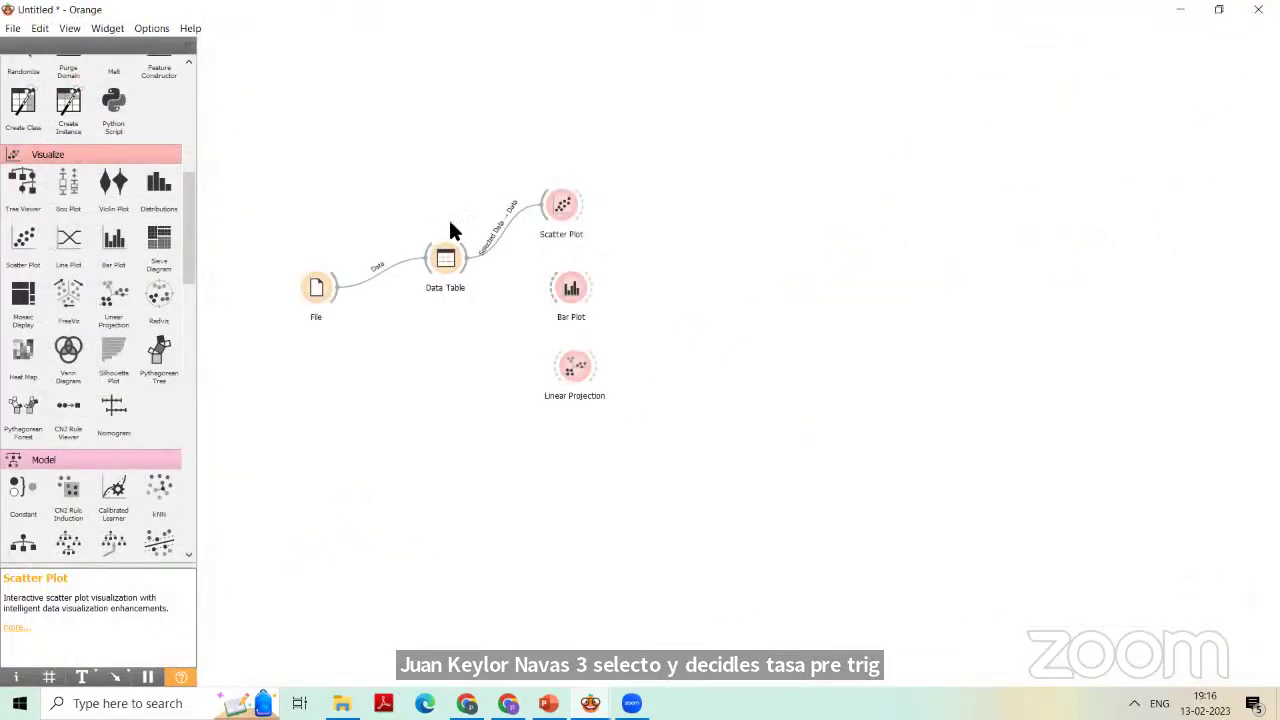
left_click_drag(468, 258, 548, 296)
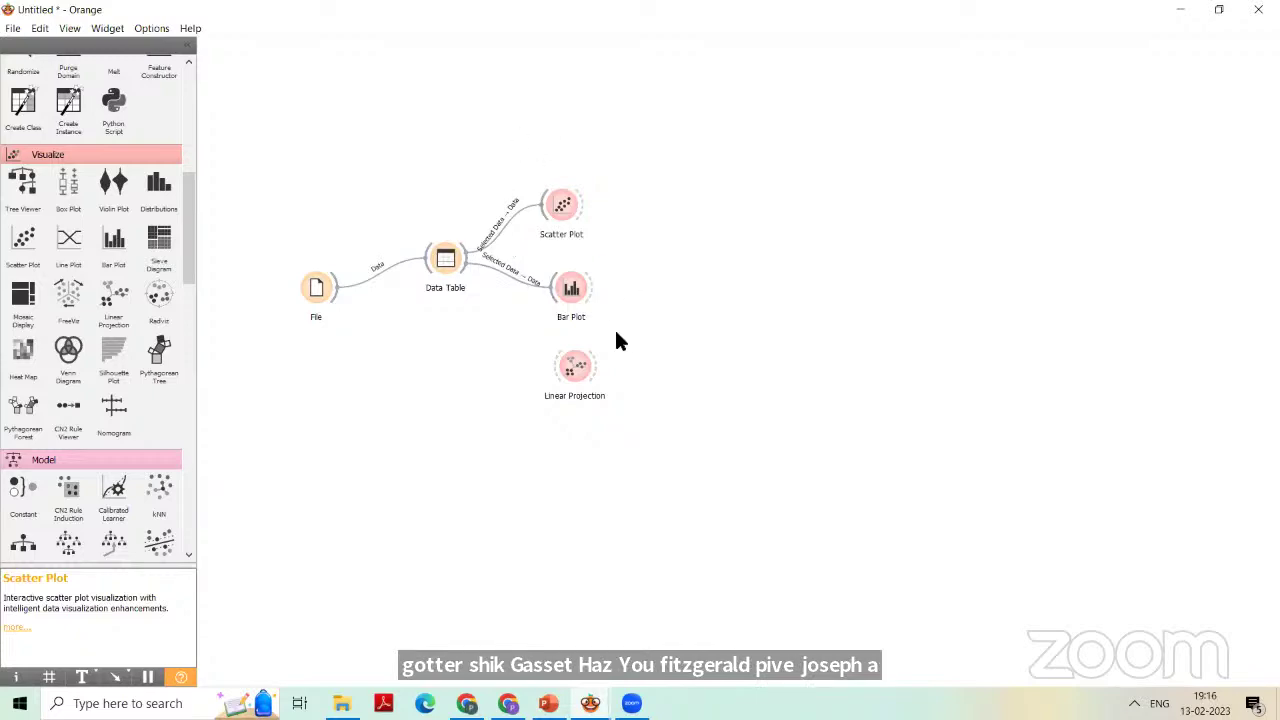
double_click(574, 289)
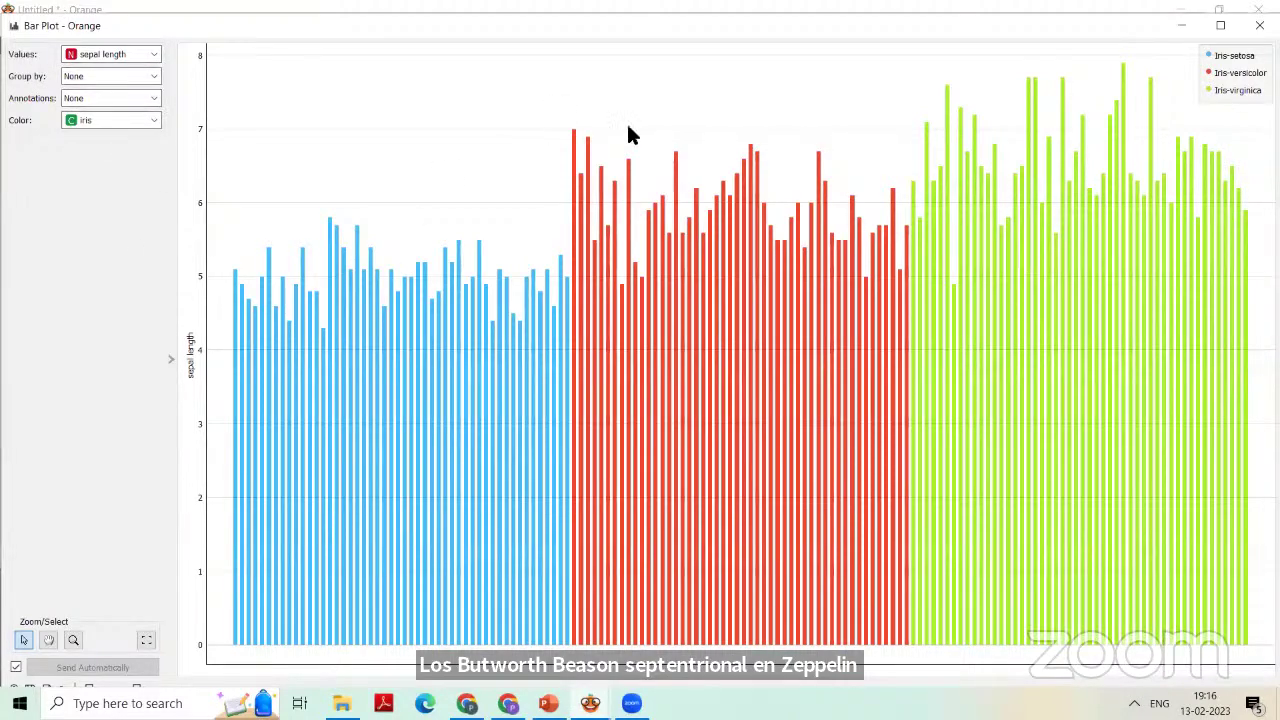
mouse_move(581, 398)
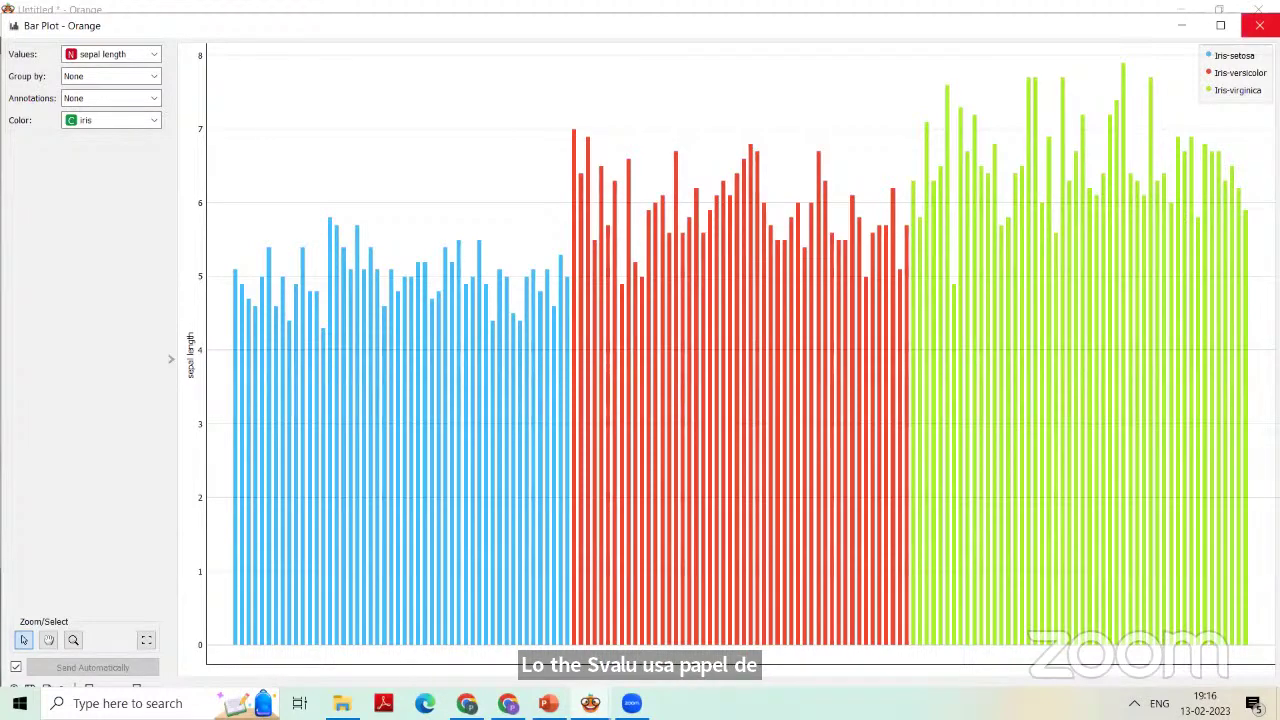
key("Escape")
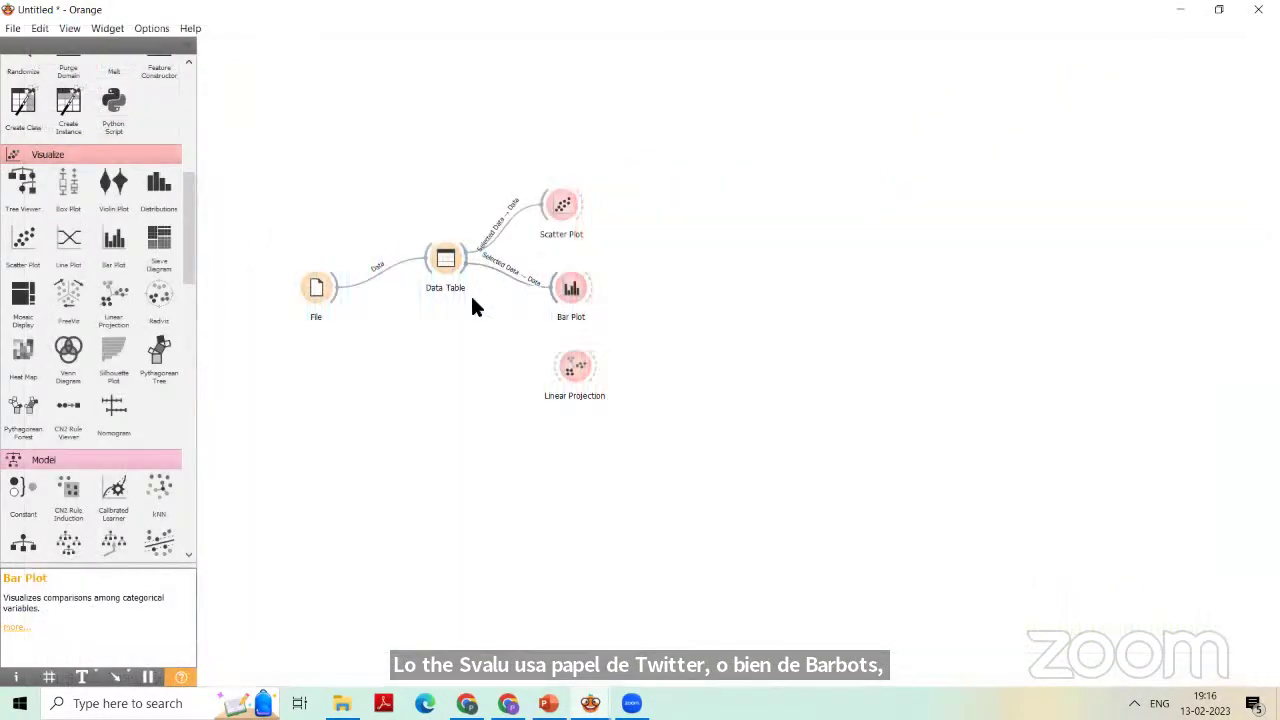
- Link the Data Table to the Linear Projection and look through its projection and feature list
left_click_drag(460, 263, 576, 365)
left_click(579, 368)
double_click(577, 369)
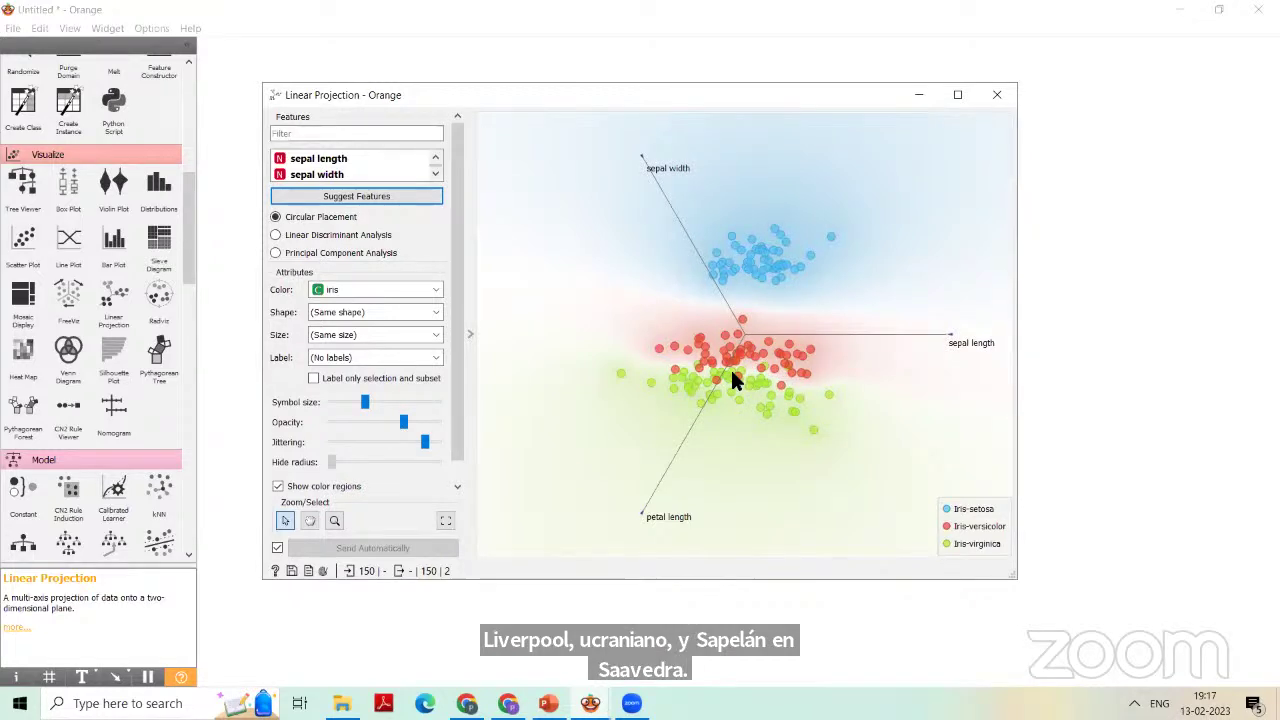
mouse_move(731, 375)
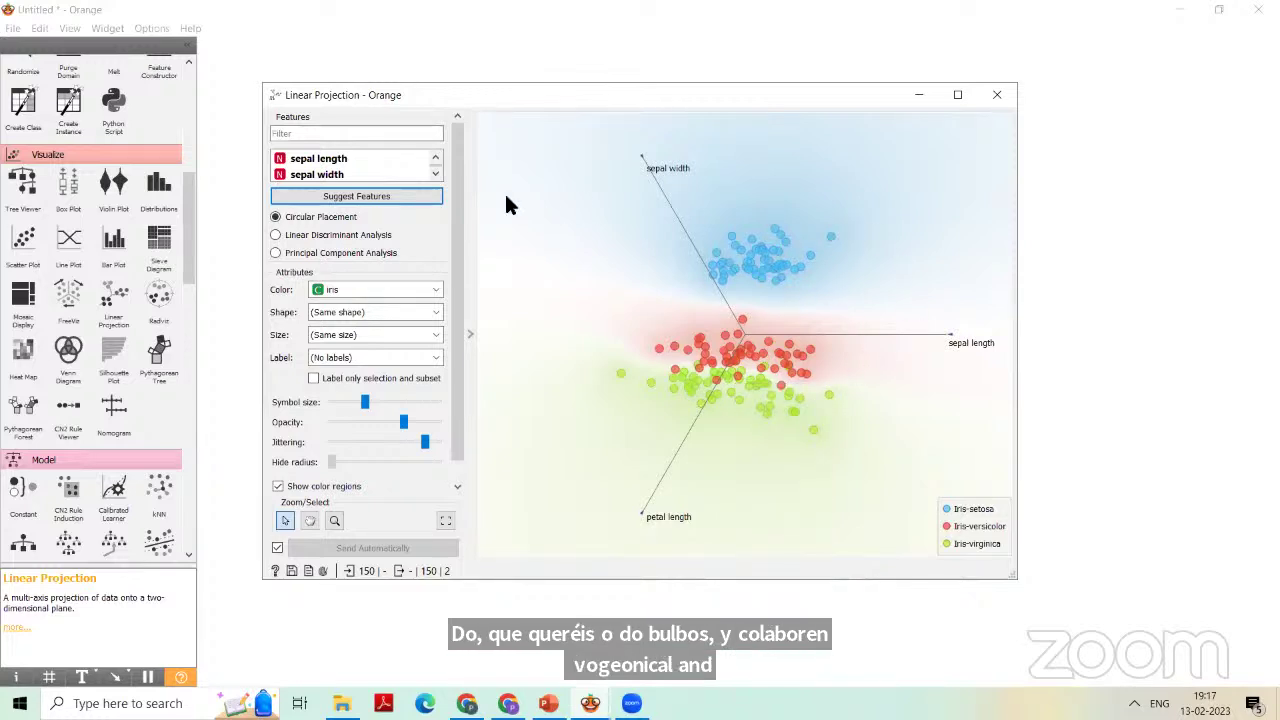
left_click(435, 175)
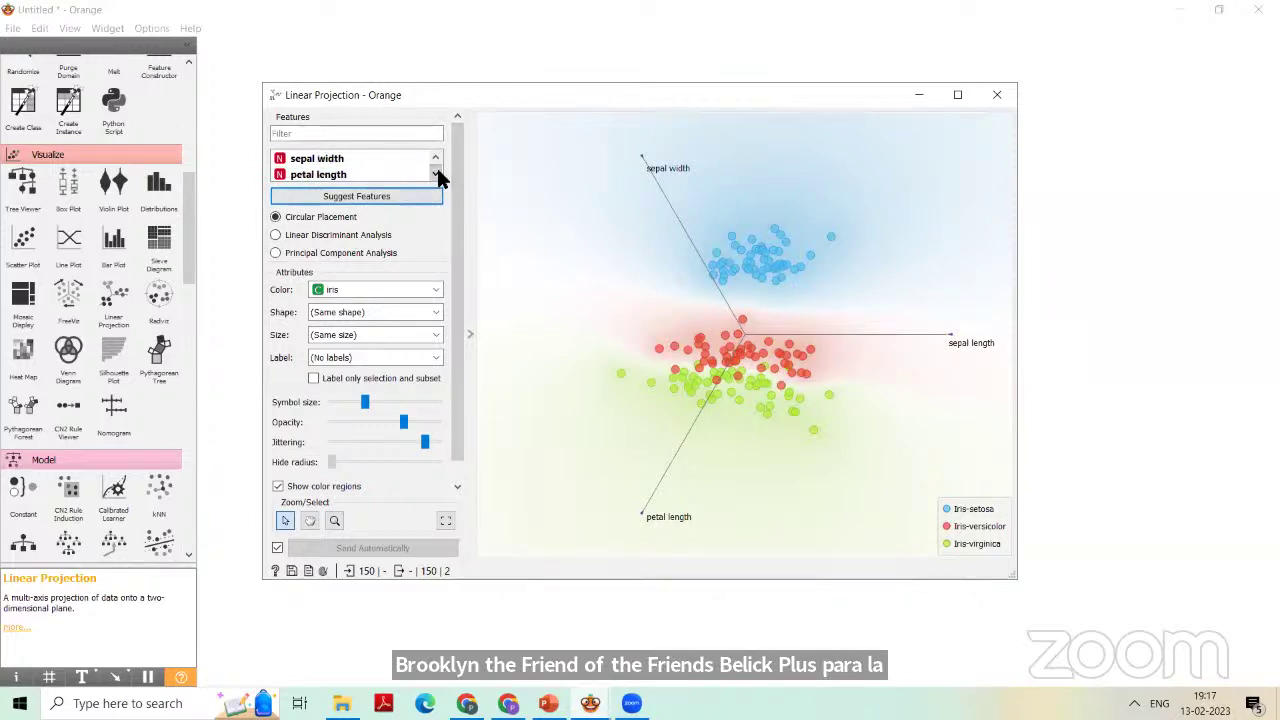
left_click(436, 158)
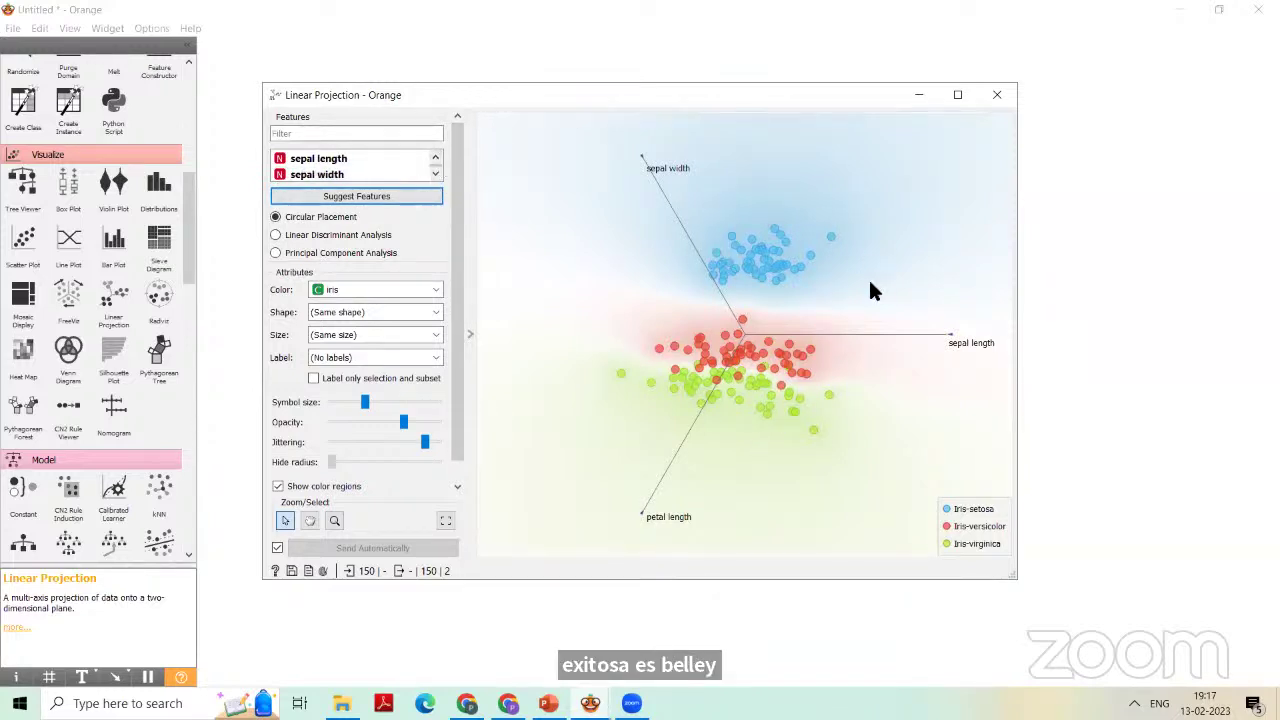
left_click(997, 94)
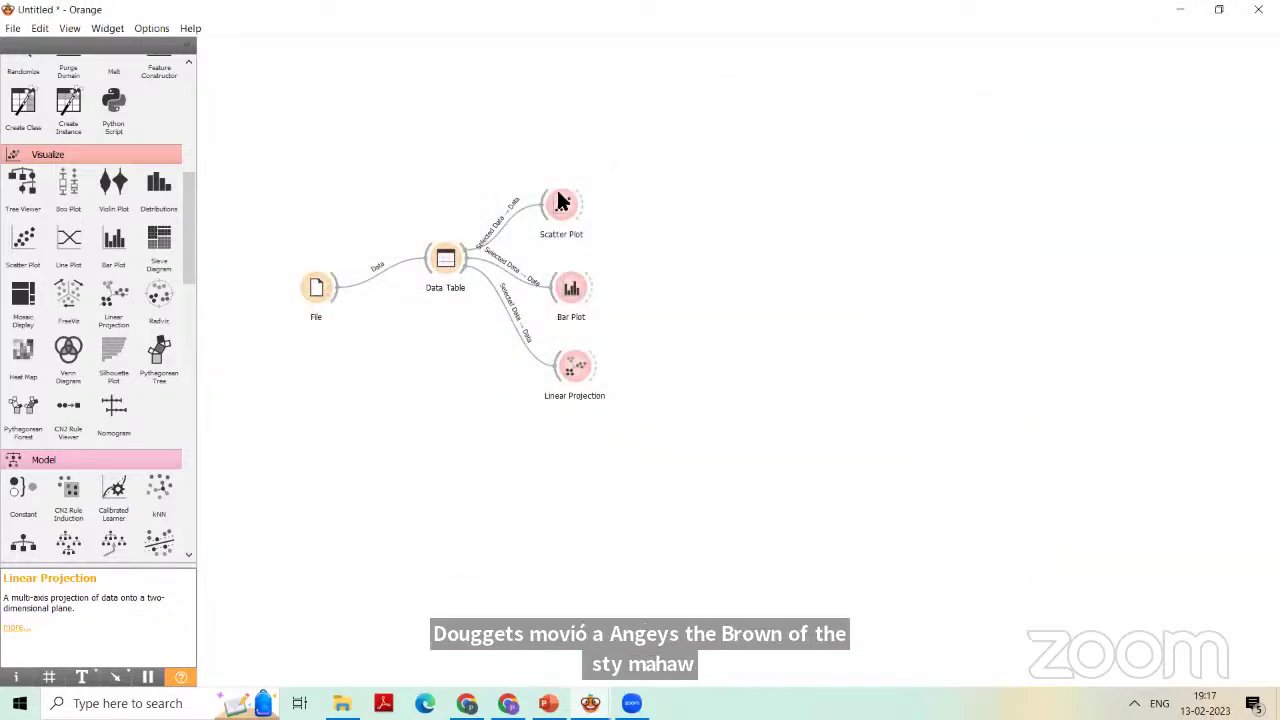
- Move the Scatter Plot, Bar Plot and Linear Projection widgets higher on the canvas and look at the Scatter Plot again
left_click_drag(562, 205, 584, 121)
left_click(569, 294)
left_click_drag(569, 294, 587, 212)
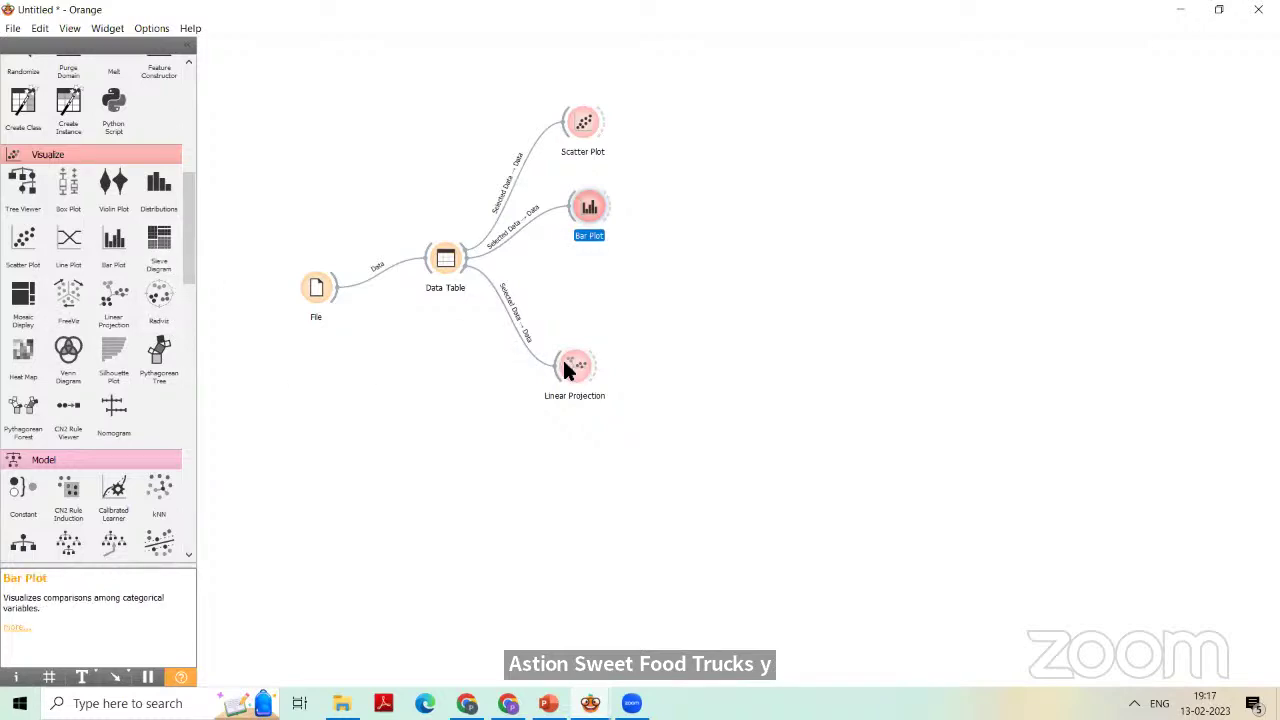
left_click_drag(562, 357, 576, 281)
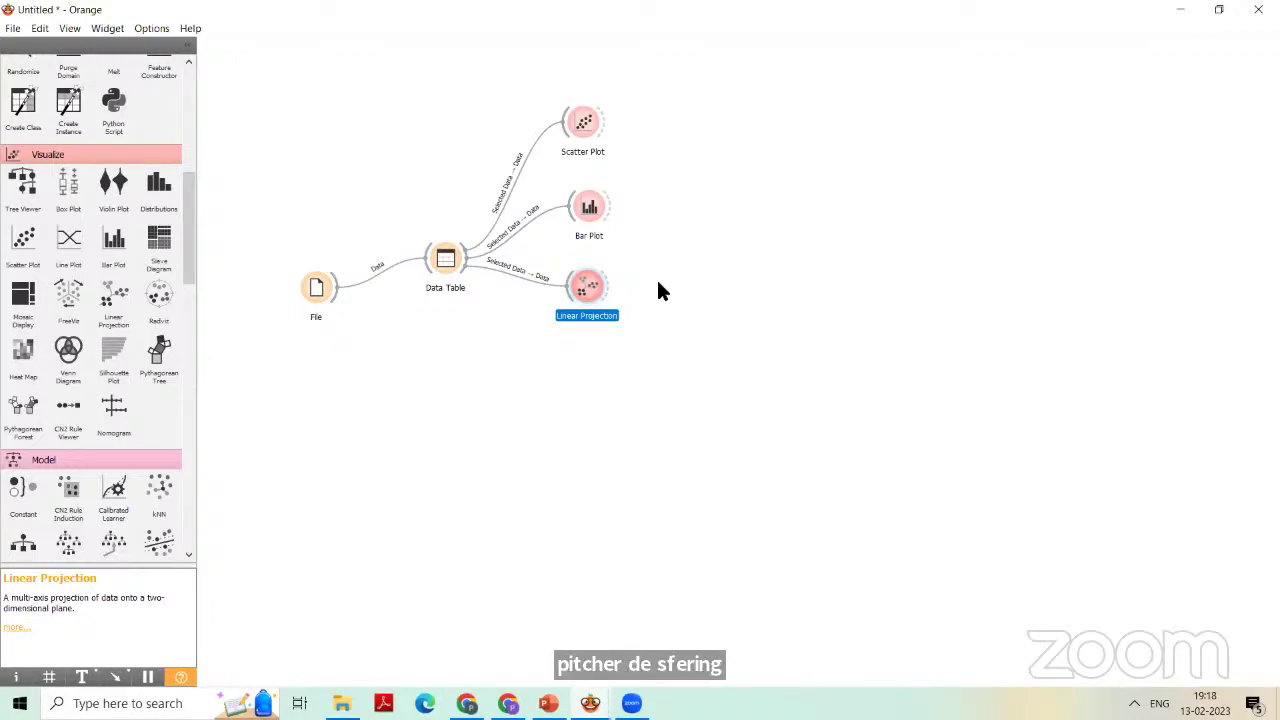
double_click(583, 121)
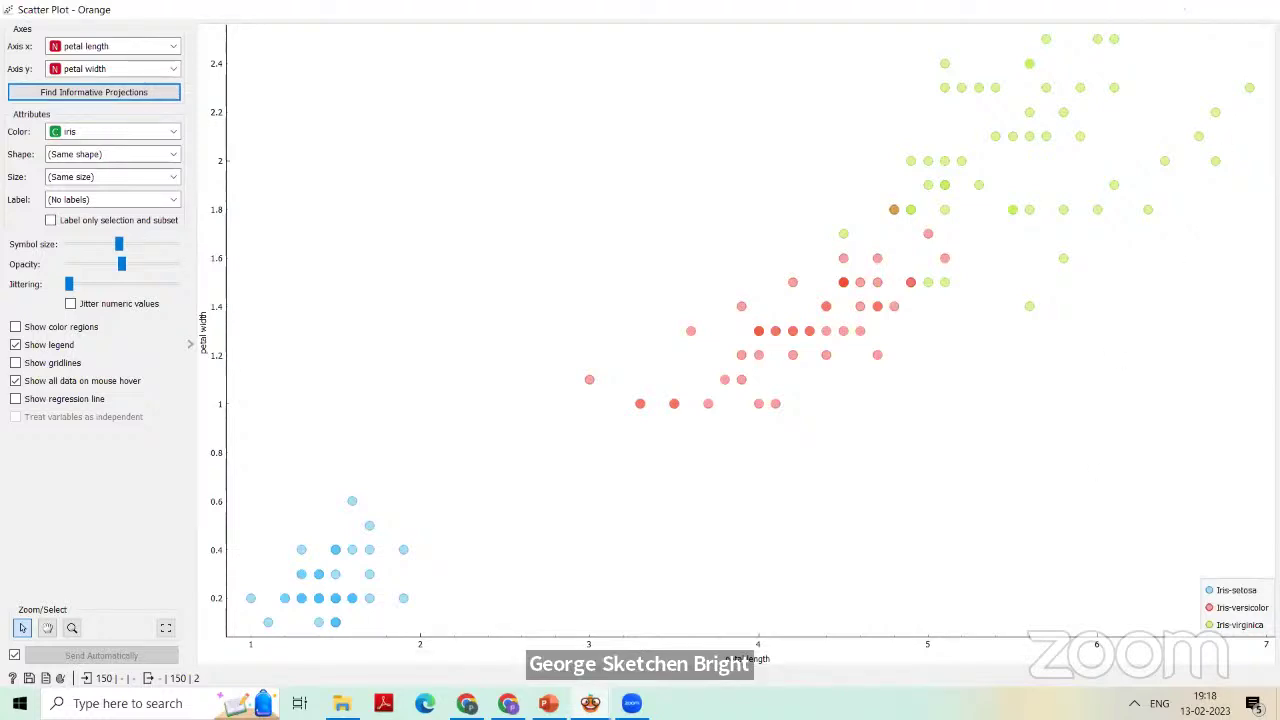
left_click(1258, 9)
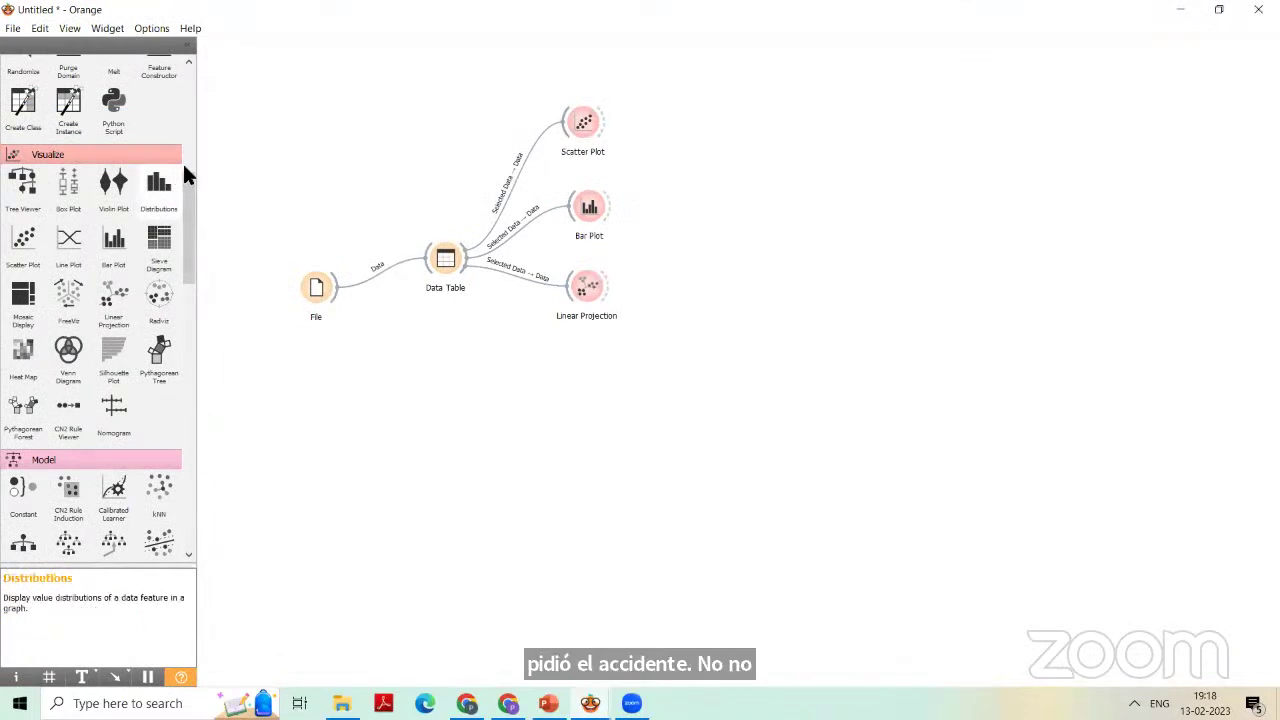
- Add a Data Sampler widget below the Data Table and link the File widget to it
left_click_drag(189, 190, 140, 235)
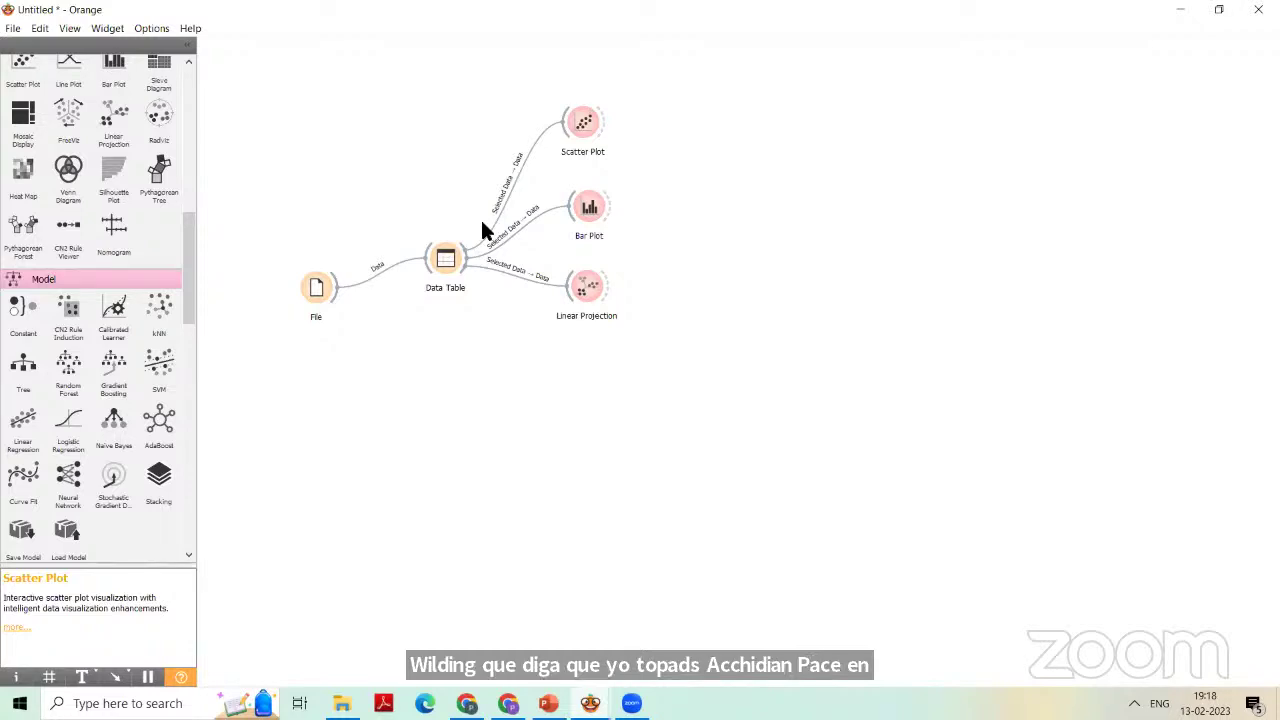
left_click(312, 290)
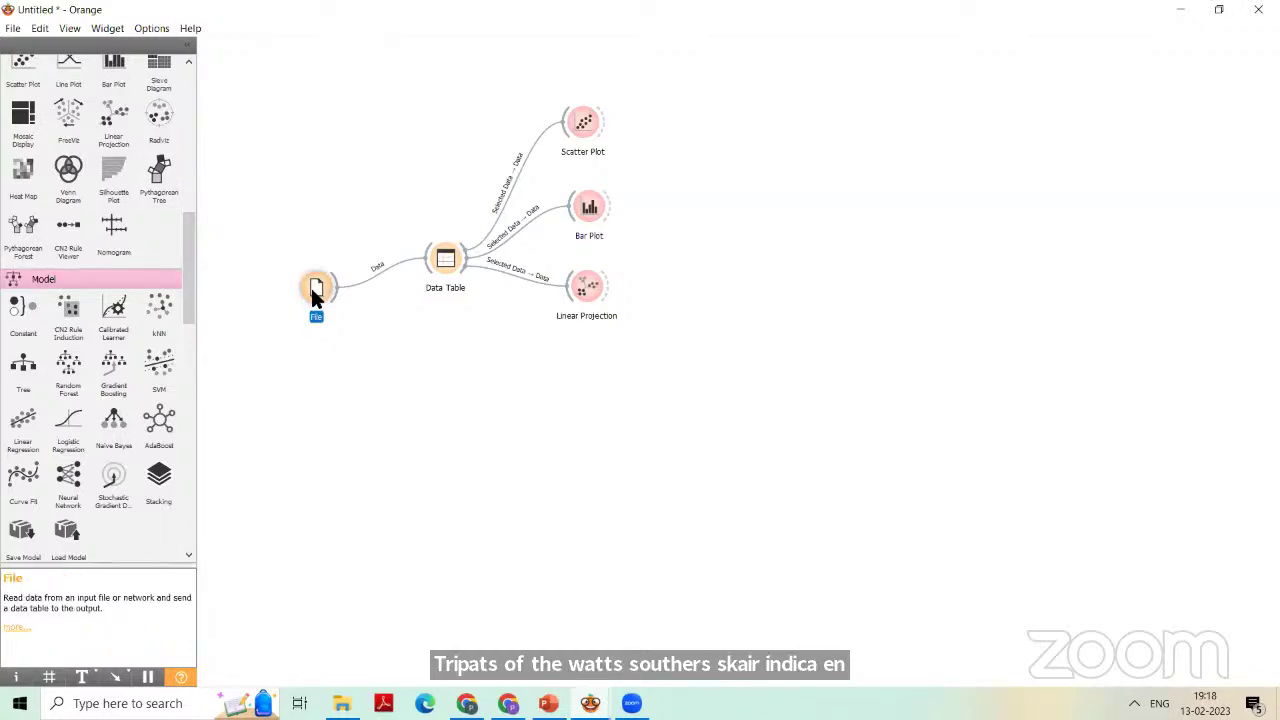
left_click_drag(190, 240, 198, 107)
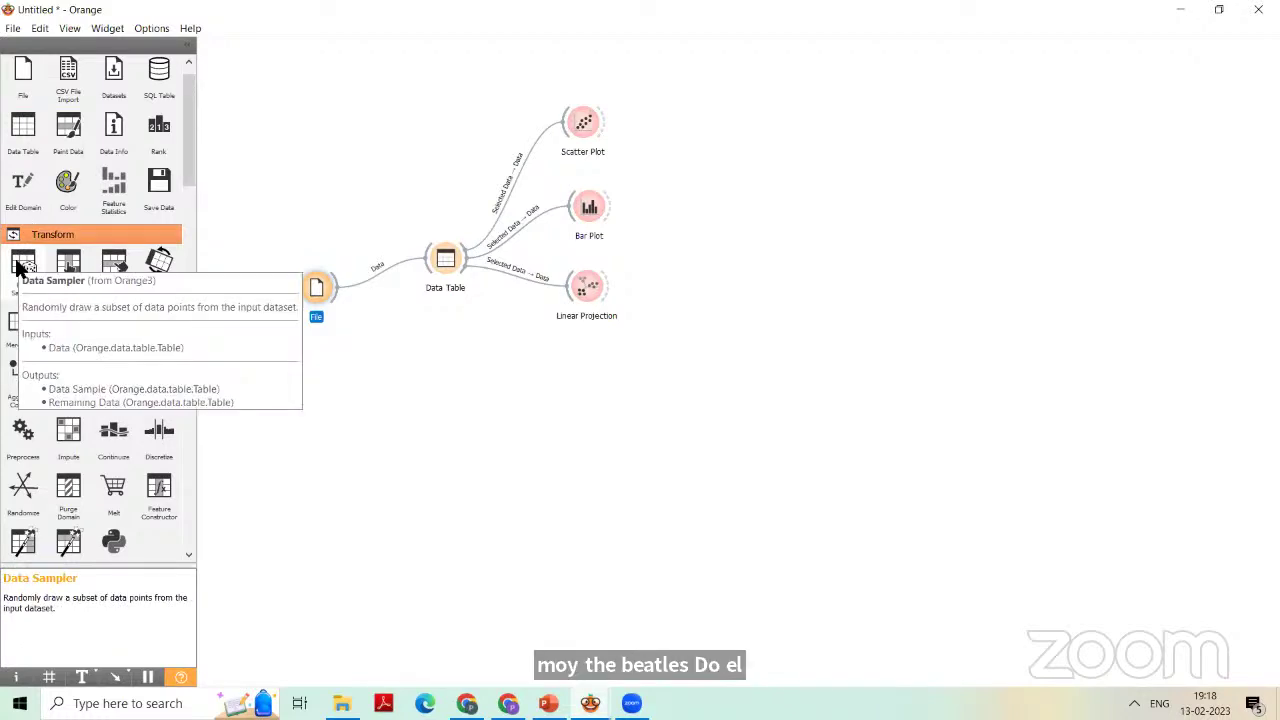
left_click_drag(17, 268, 375, 314)
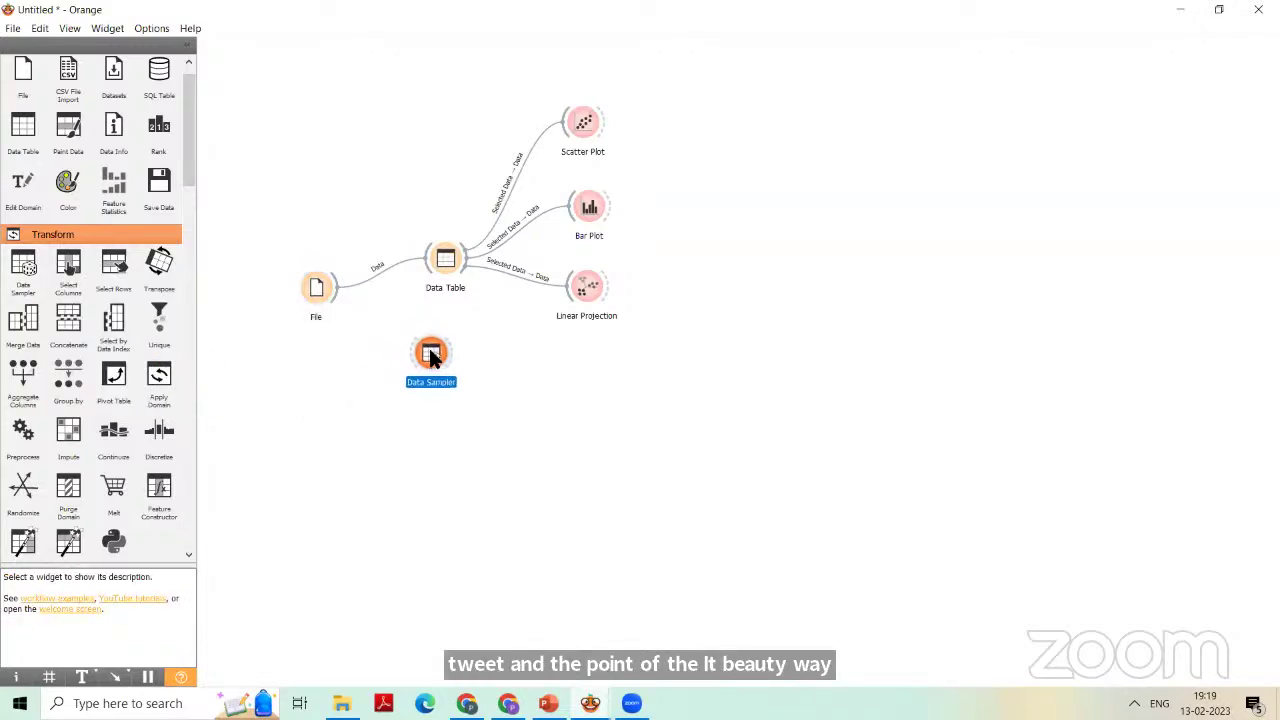
left_click_drag(340, 297, 428, 360)
- Try a fixed proportion of 70 % in the Data Sampler and set it back to 80 %
double_click(429, 358)
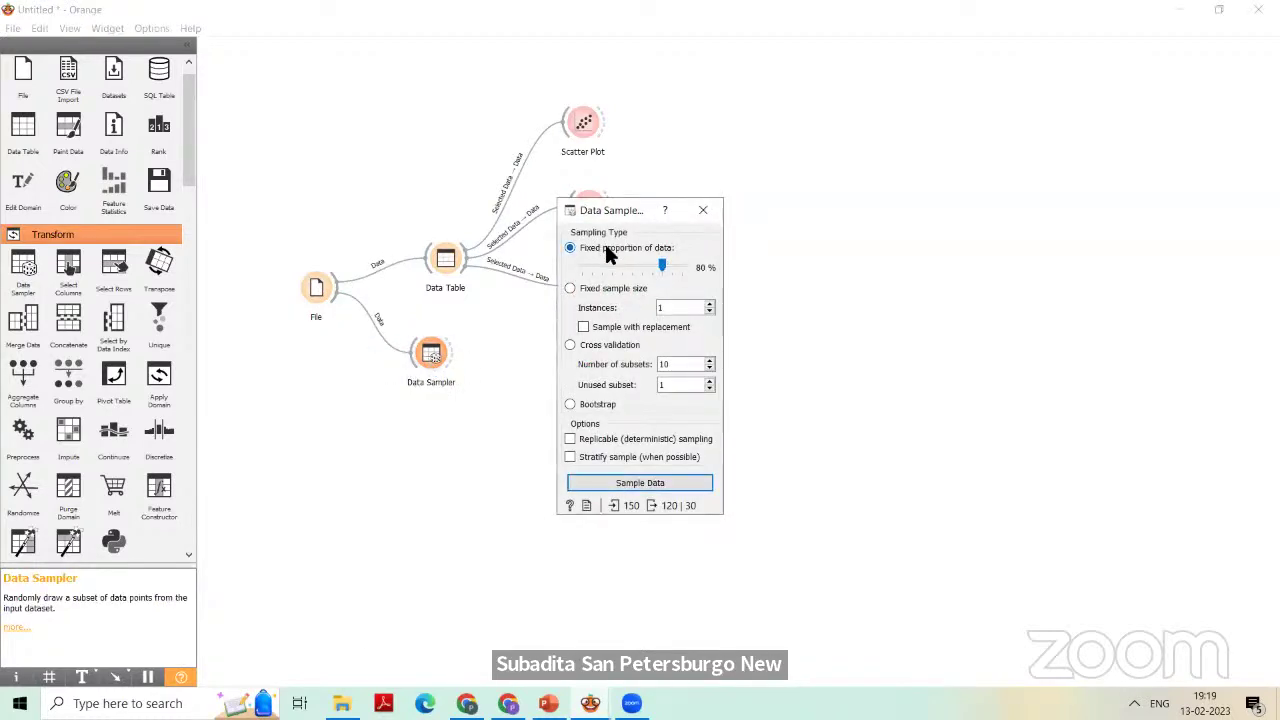
left_click_drag(656, 270, 652, 264)
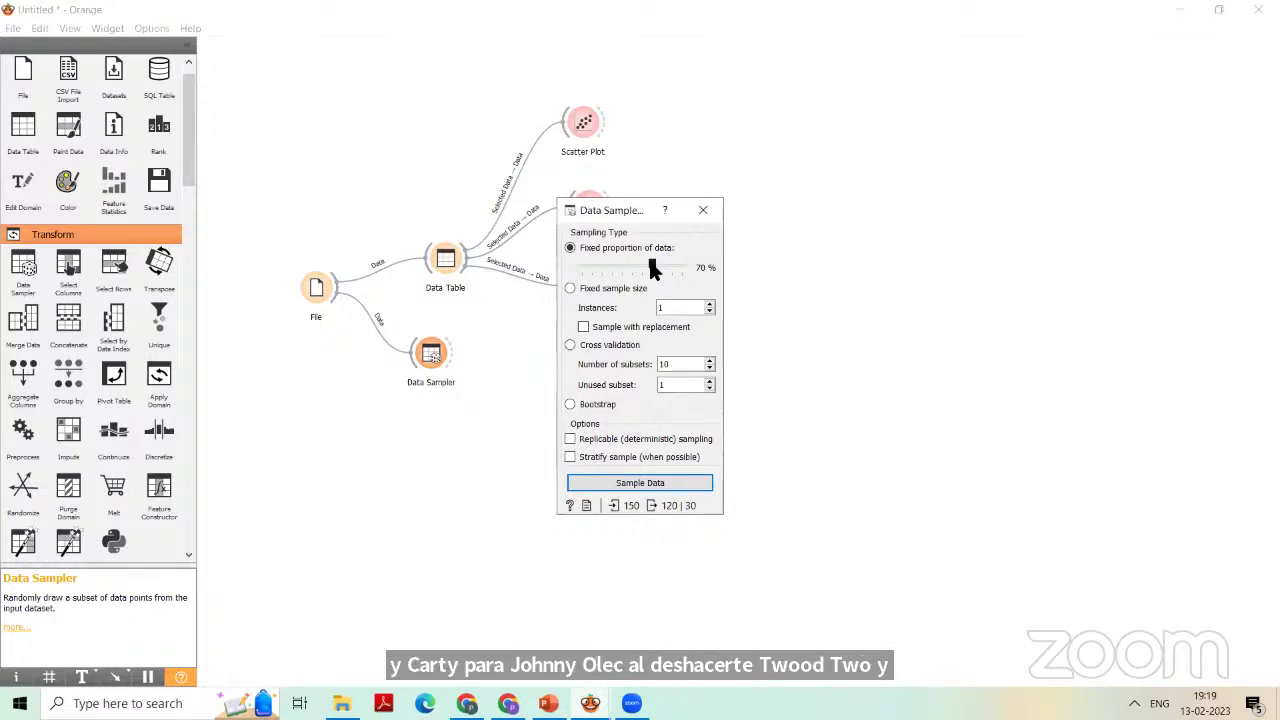
left_click_drag(649, 262, 661, 266)
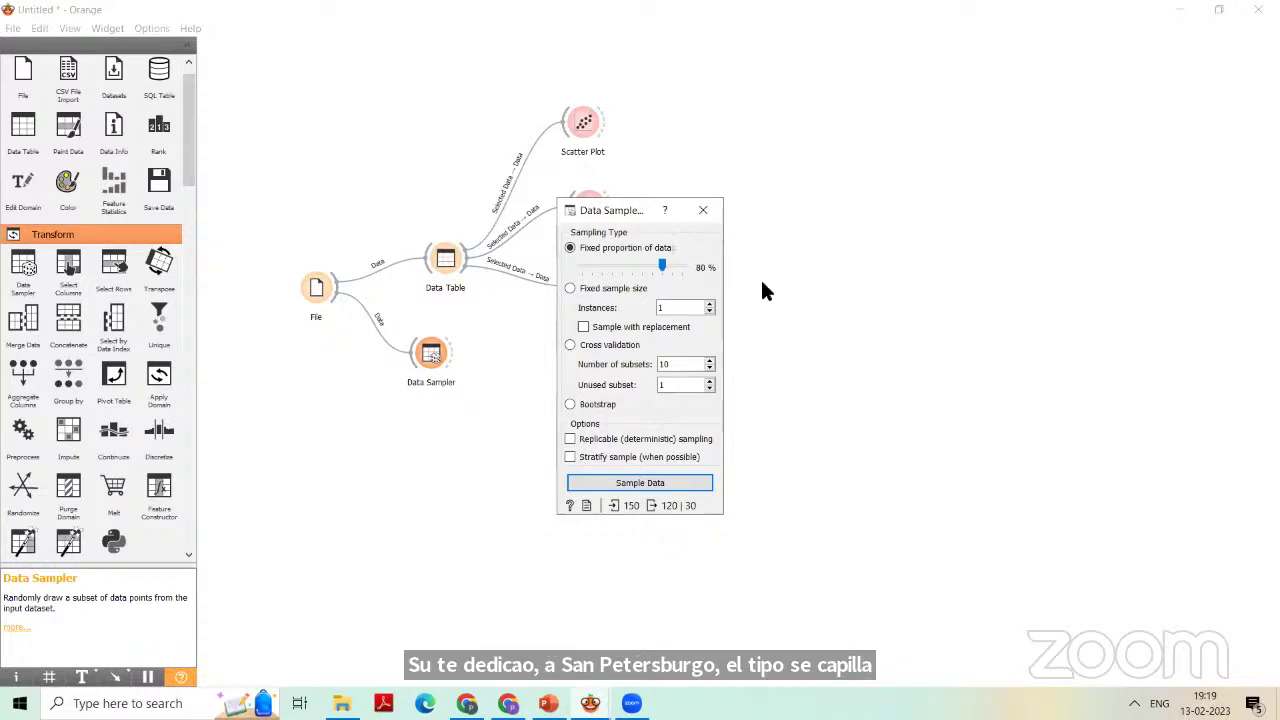
left_click(703, 210)
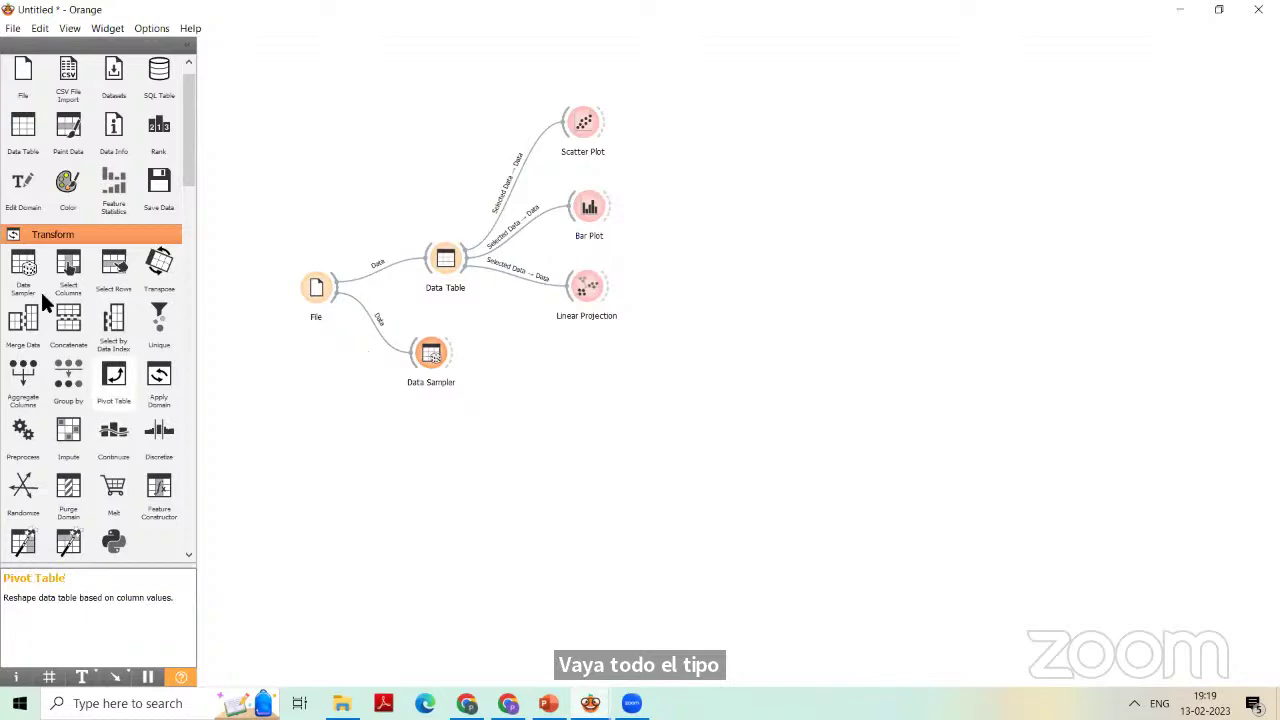
- Add a Tree model widget to the canvas beside the Data Sampler
left_click_drag(187, 150, 231, 320)
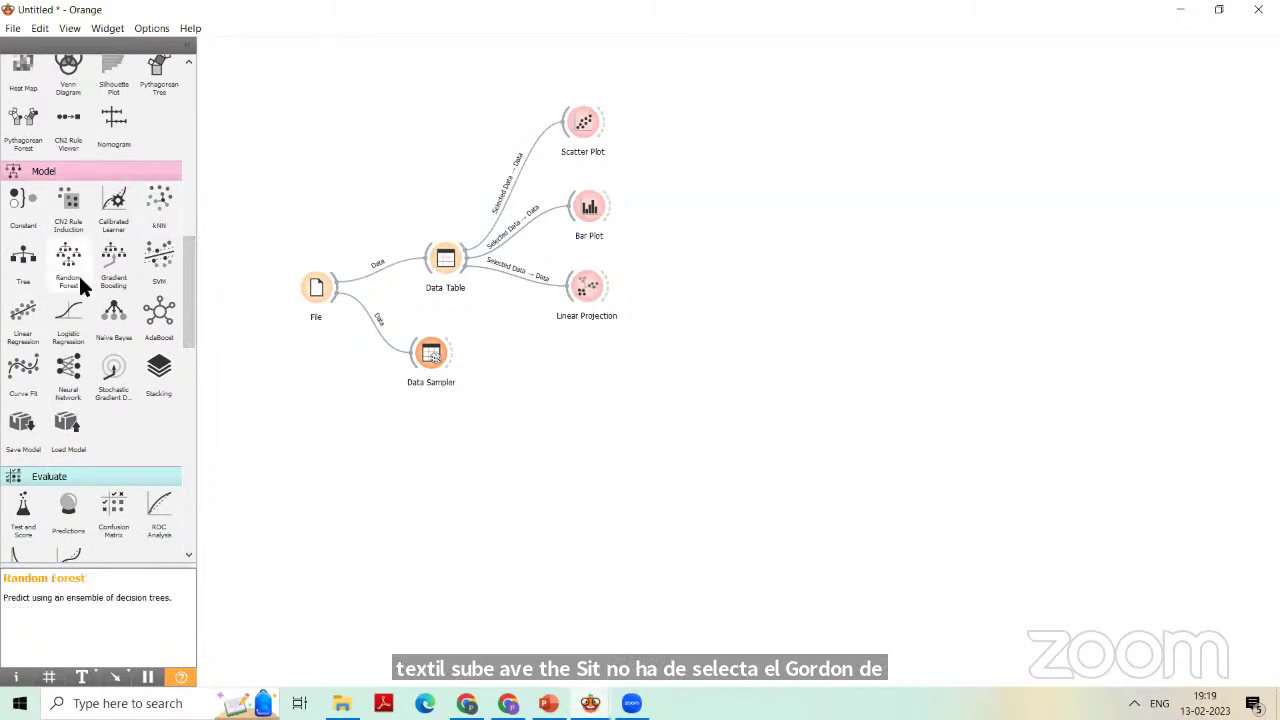
left_click_drag(22, 260, 634, 380)
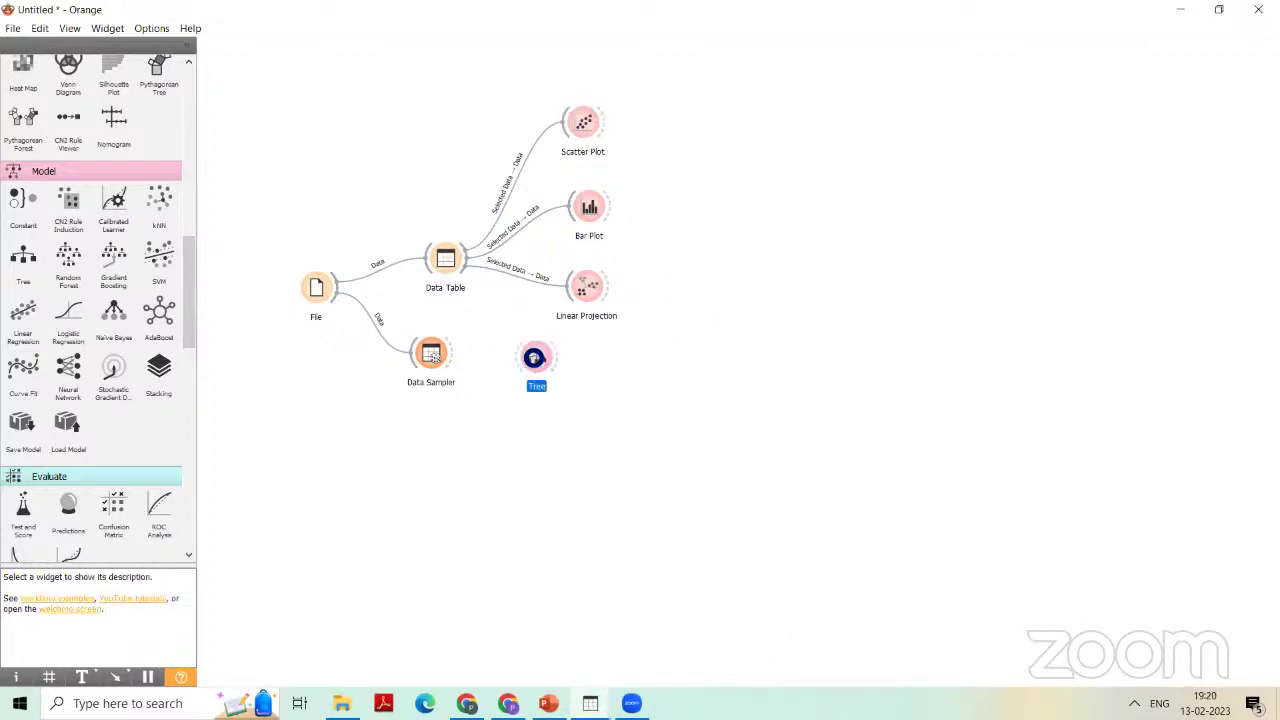
- Delete the Scatter Plot, Bar Plot, Linear Projection and Data Table widgets from the workflow
left_click(580, 125)
key("Delete")
left_click(591, 200)
key("Delete")
left_click(590, 284)
key("Delete")
left_click(437, 262)
key("Delete")
- Move the Data Sampler level with the File widget and the Tree widget above and beyond it
left_click(431, 350)
left_click_drag(417, 350, 403, 283)
left_click_drag(534, 360, 505, 207)
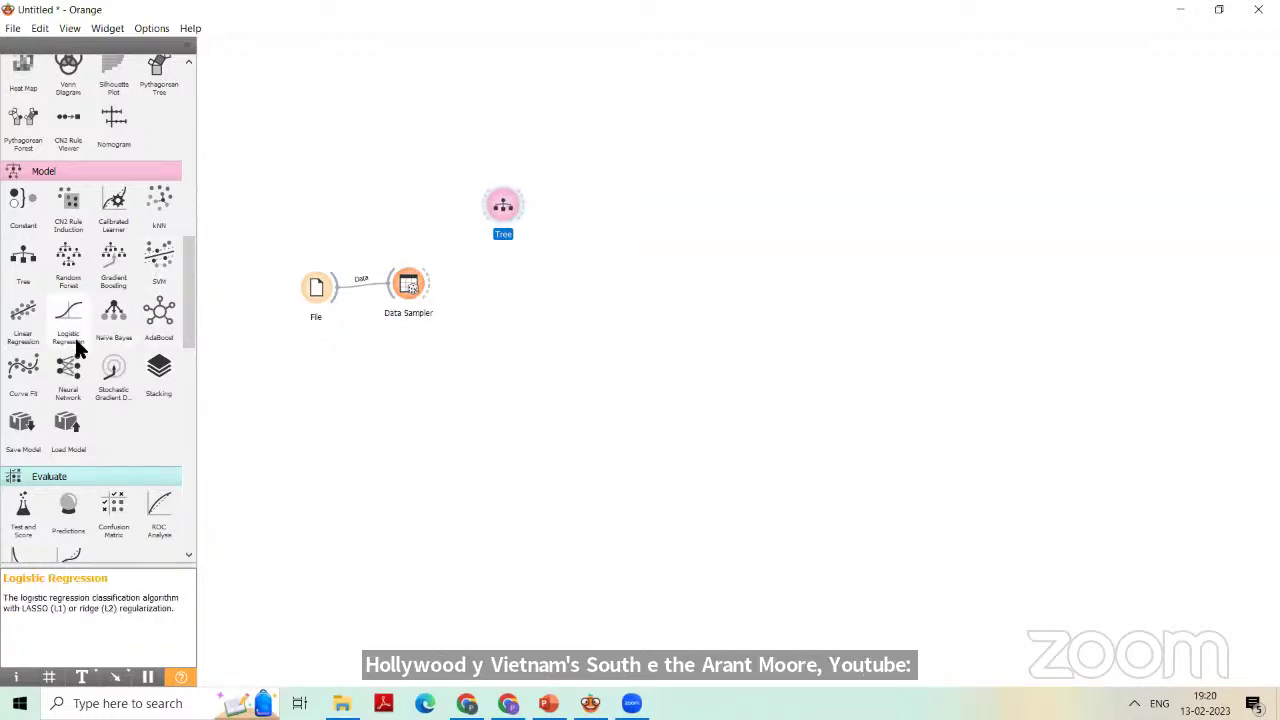
- Add Neural Network and SVM model widgets in a column below the Tree
left_click_drag(70, 390, 479, 276)
left_click_drag(480, 278, 504, 278)
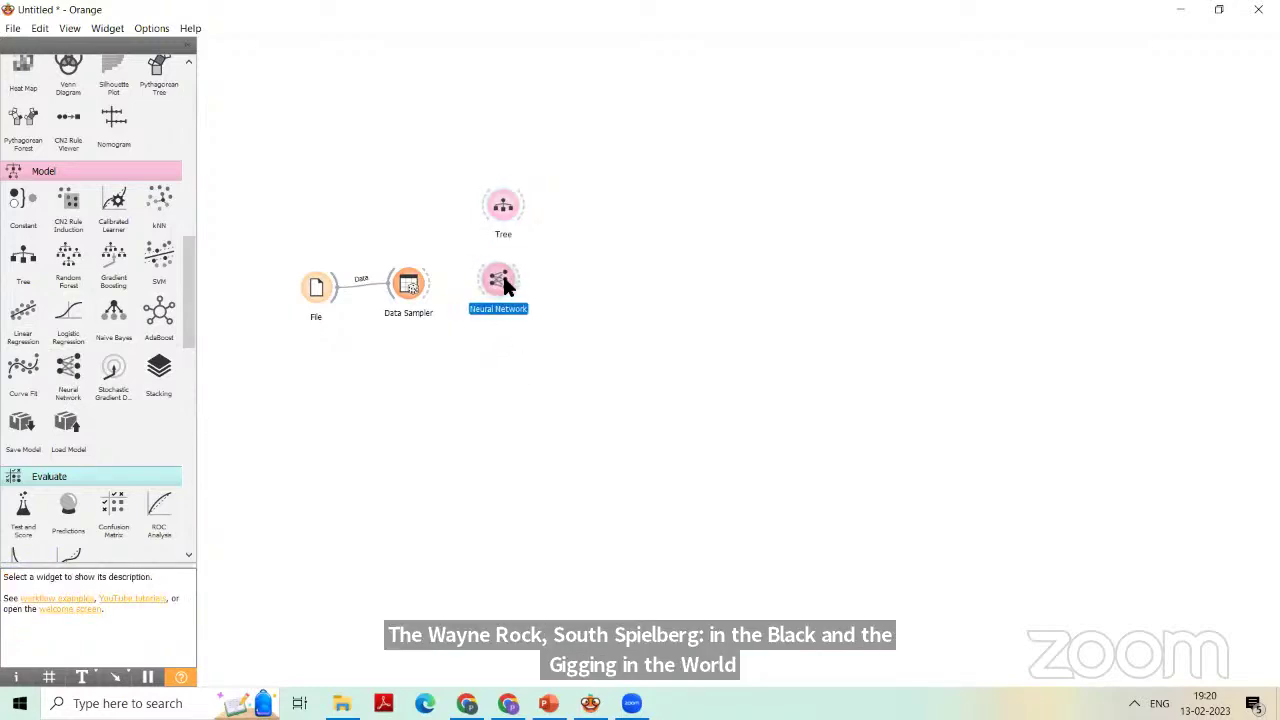
left_click_drag(163, 266, 509, 356)
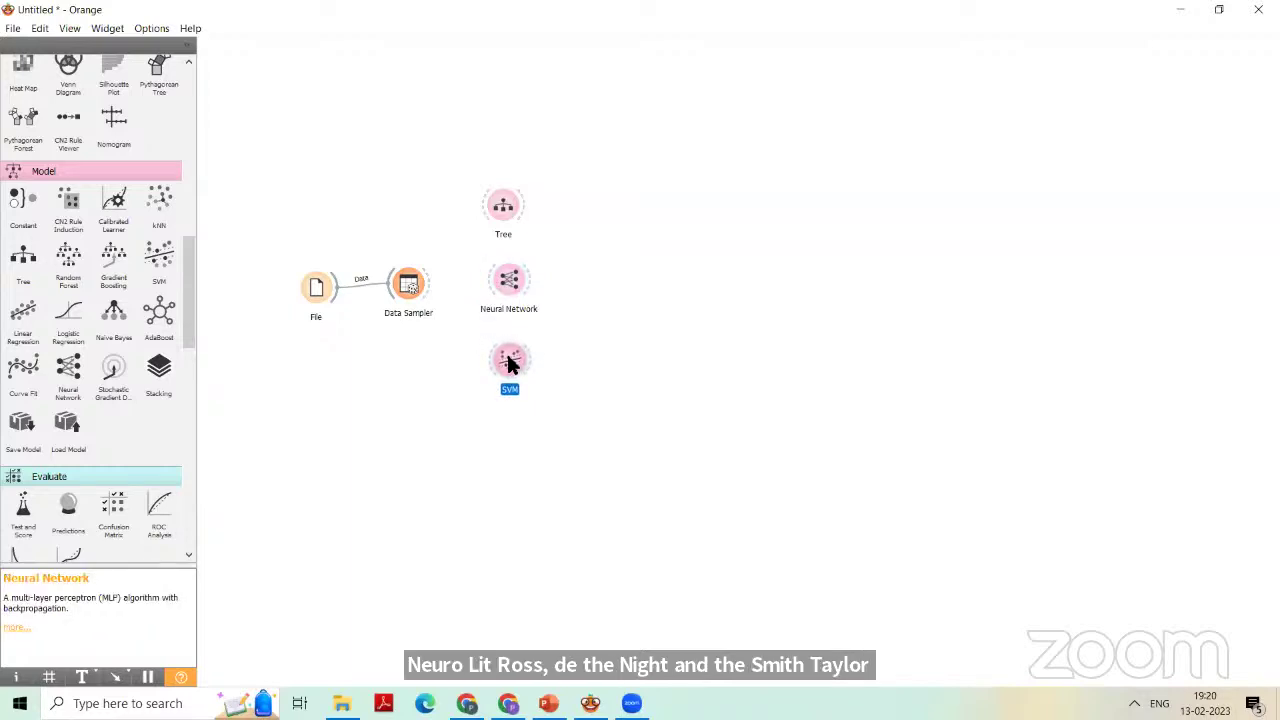
- Try changing the minimum number of instances in leaves in the Tree settings and set it back to 2
double_click(503, 206)
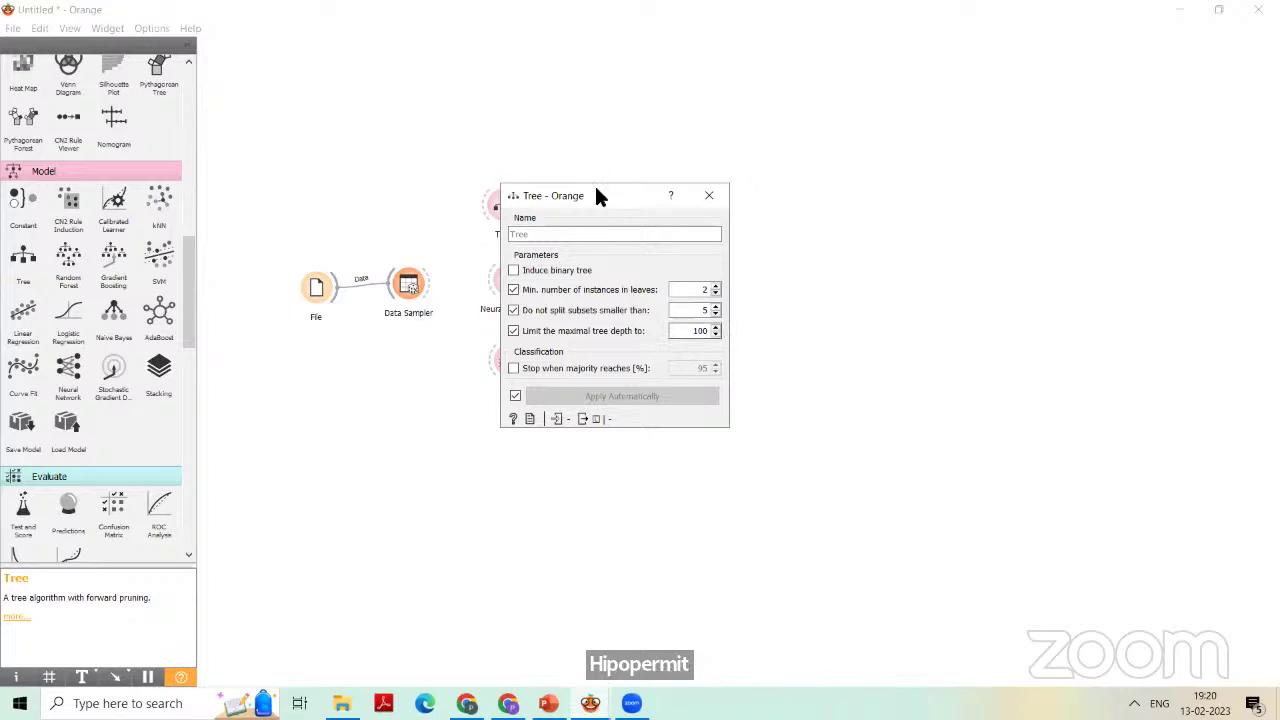
left_click_drag(594, 195, 688, 228)
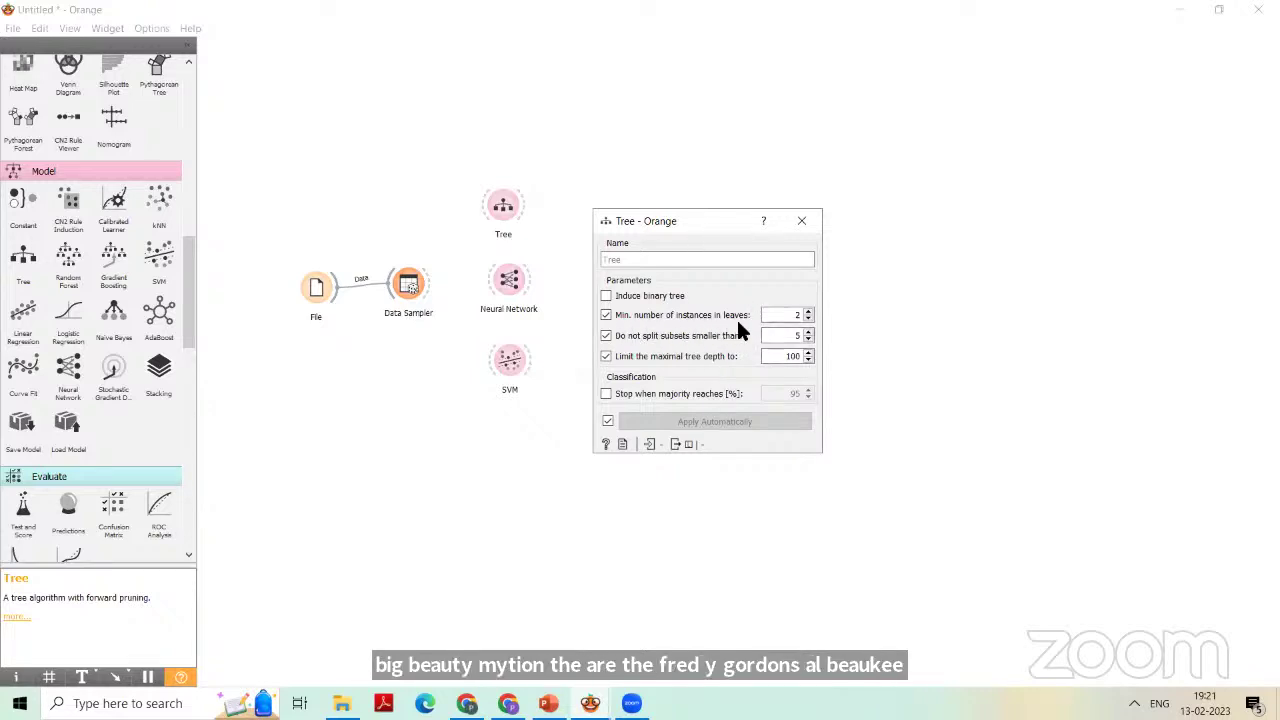
left_click(807, 318)
left_click(807, 312)
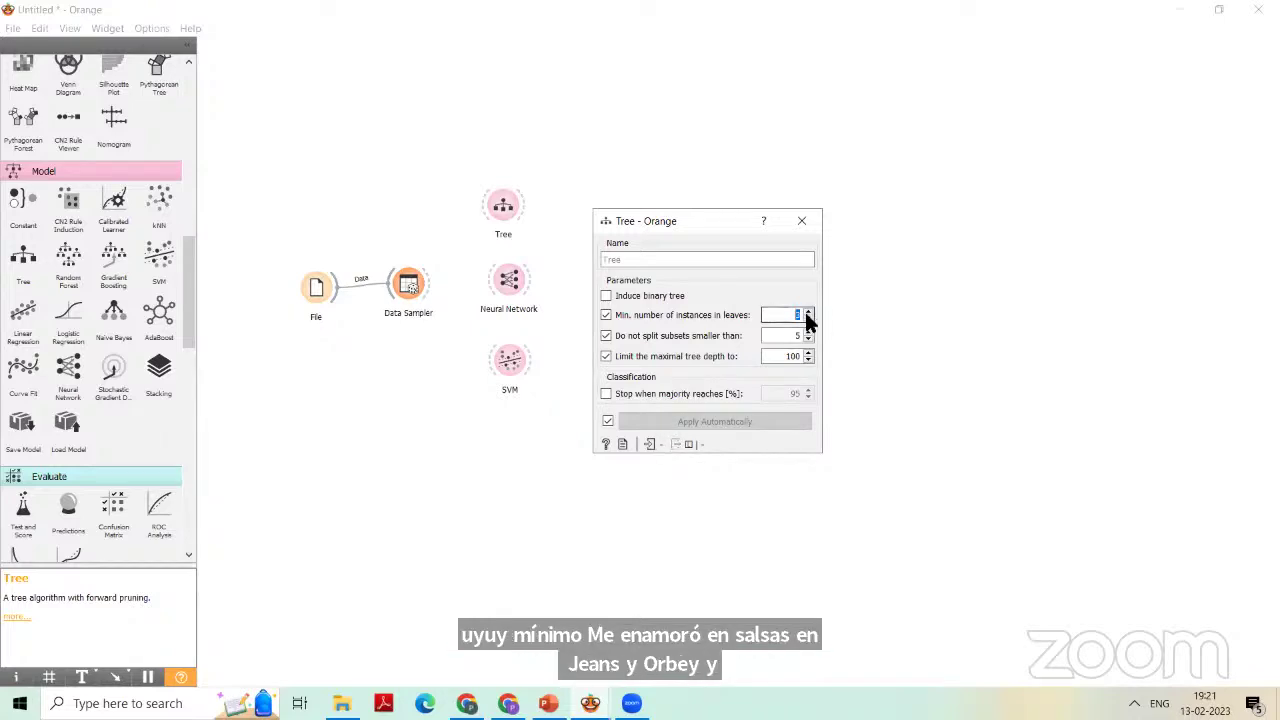
left_click(745, 320)
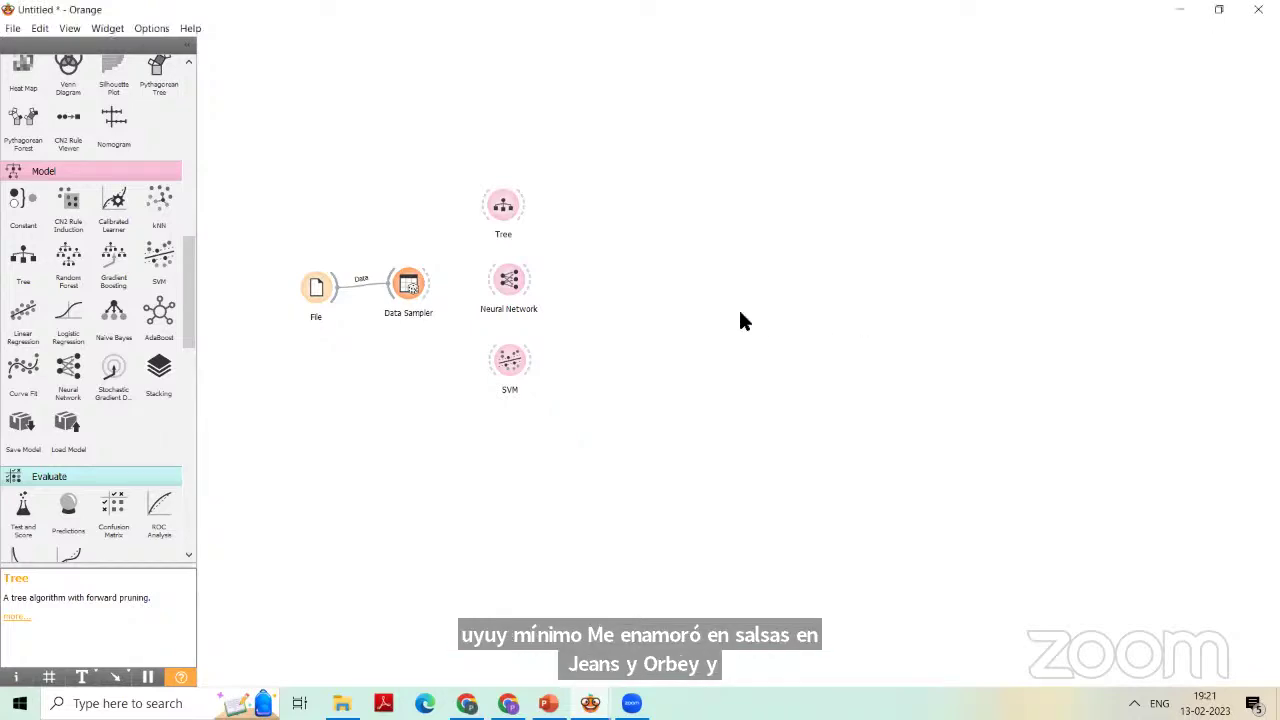
- Enable the Tree option to stop when the majority reaches 95 %
double_click(503, 208)
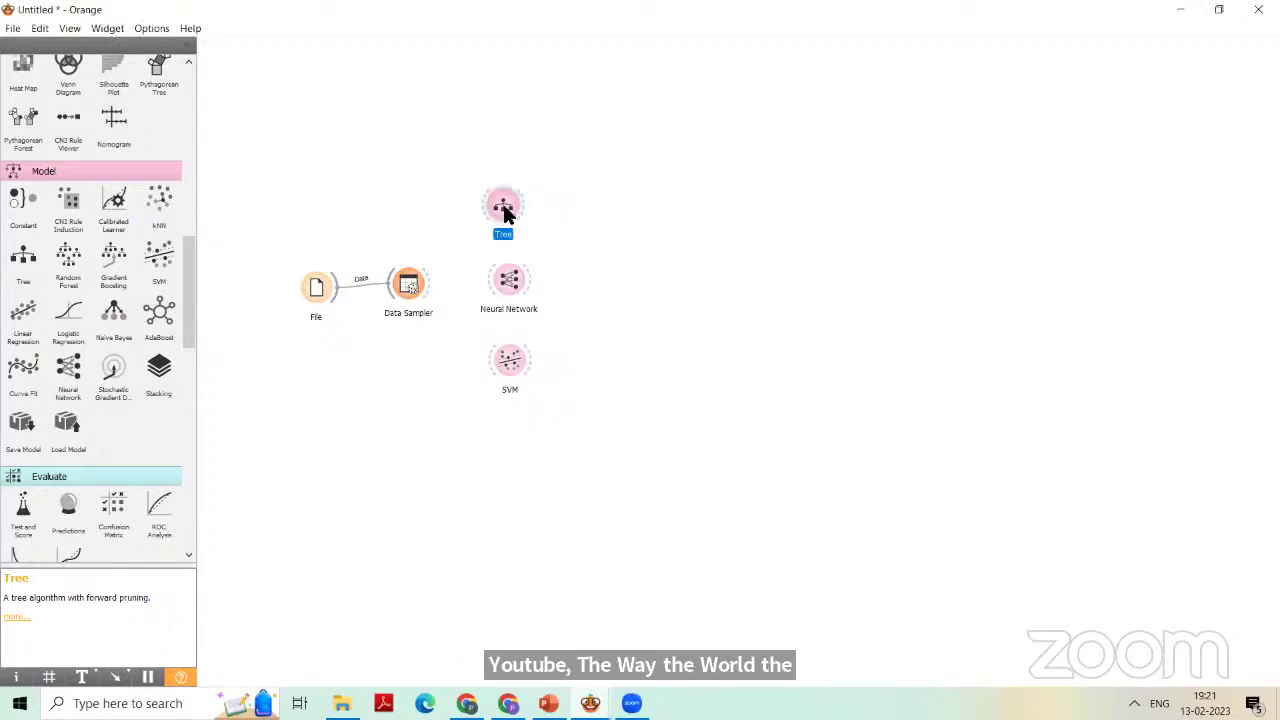
double_click(503, 208)
left_click(855, 350)
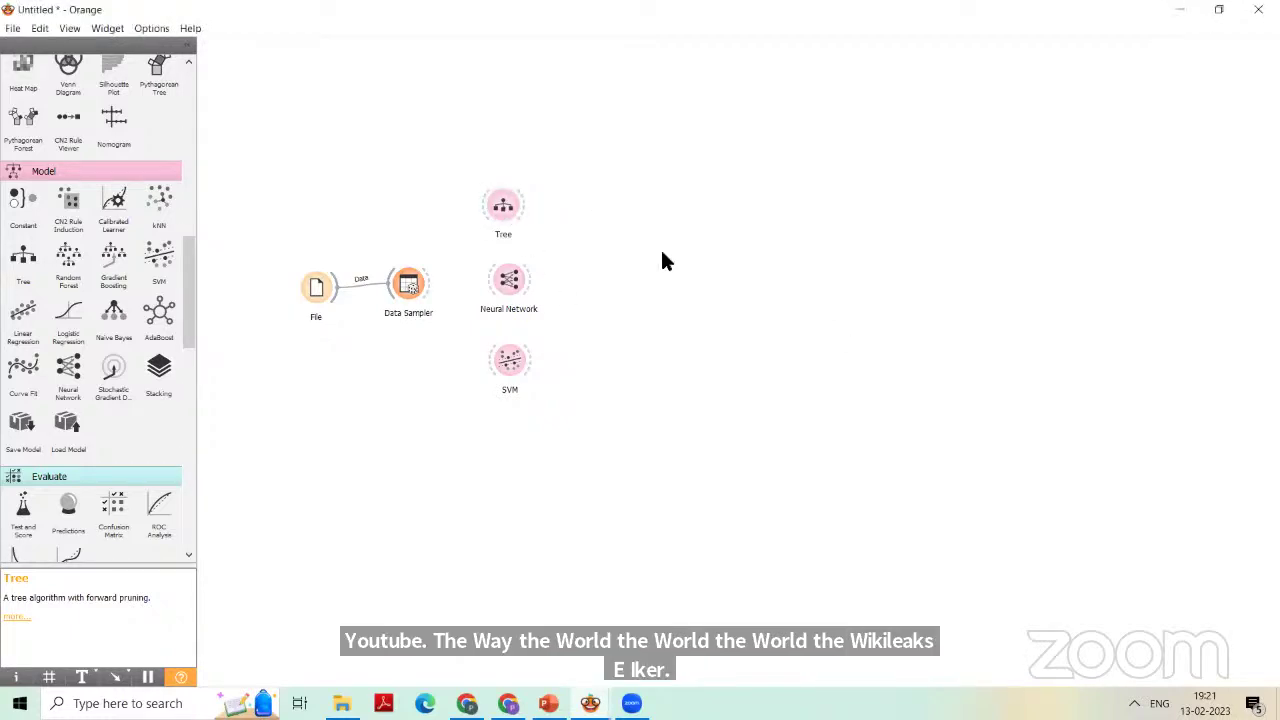
double_click(503, 208)
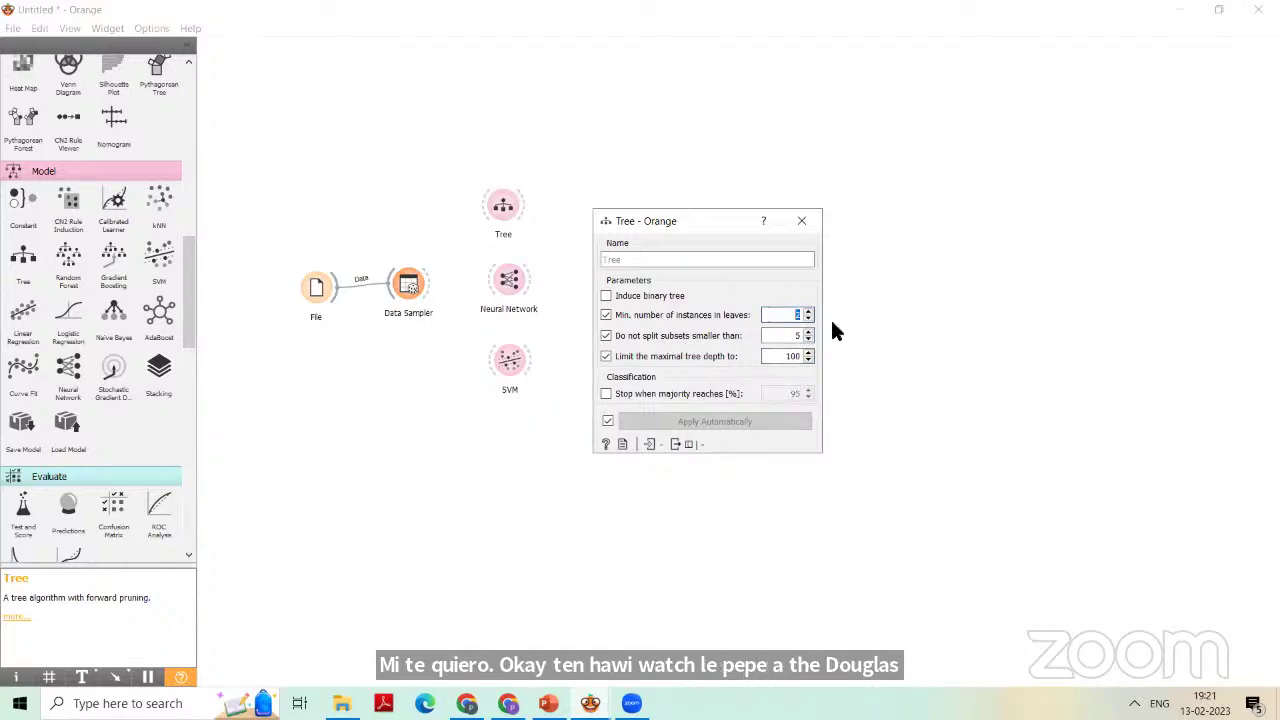
left_click(605, 395)
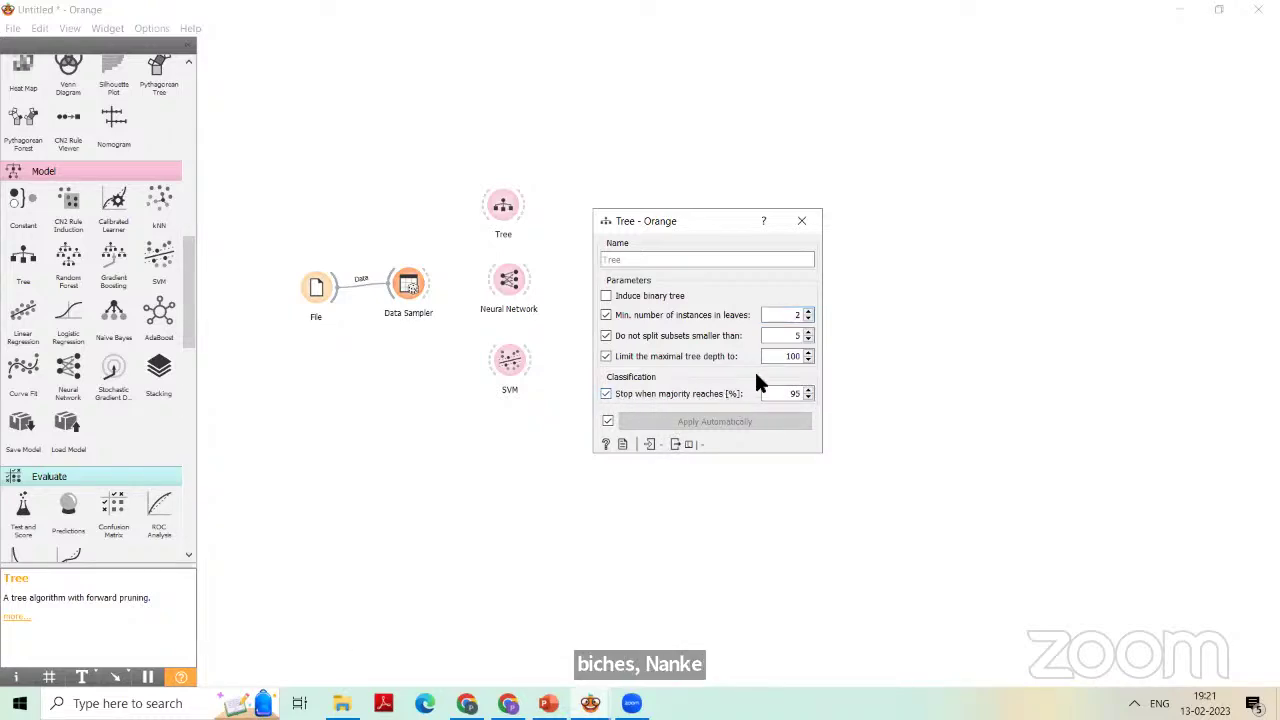
- Disable the Tree option to stop when the majority reaches a set percentage and close its settings
left_click(606, 390)
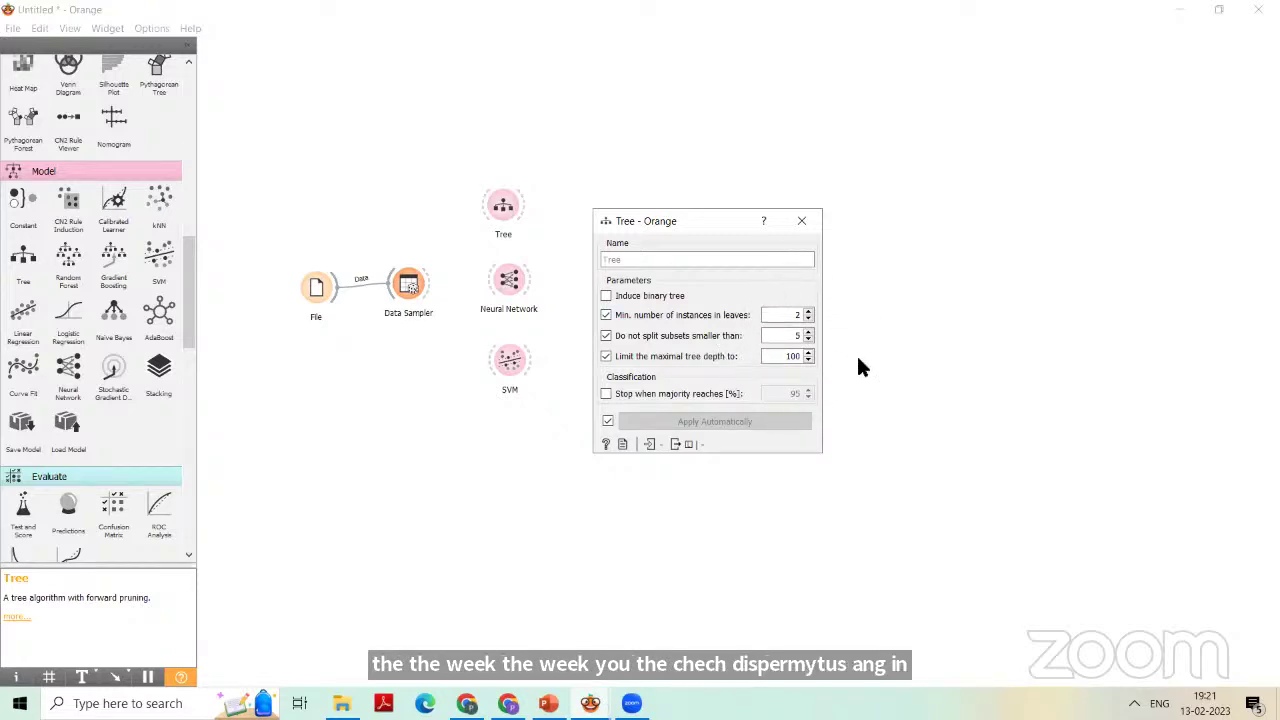
left_click(810, 226)
- Shift the Tree widget slightly away from the Data Sampler and connect the Data Sampler output to it
left_click_drag(500, 206, 523, 206)
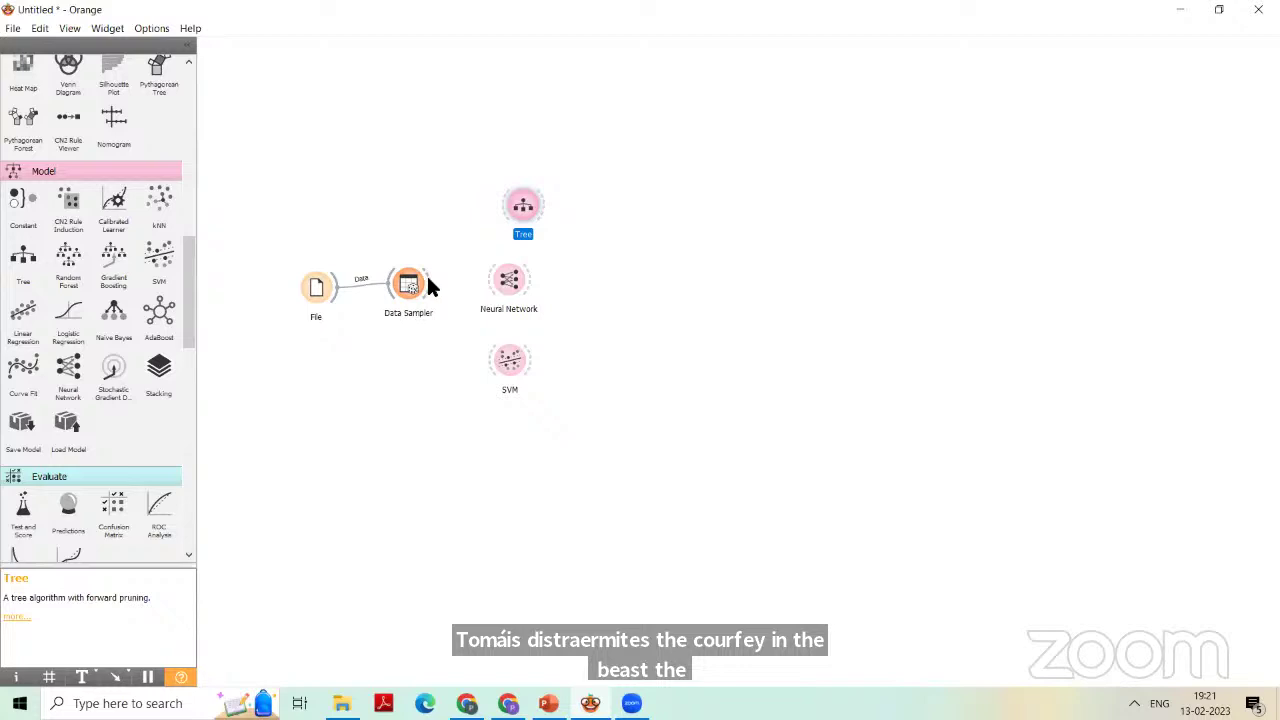
left_click_drag(426, 279, 440, 279)
left_click_drag(483, 229, 510, 203)
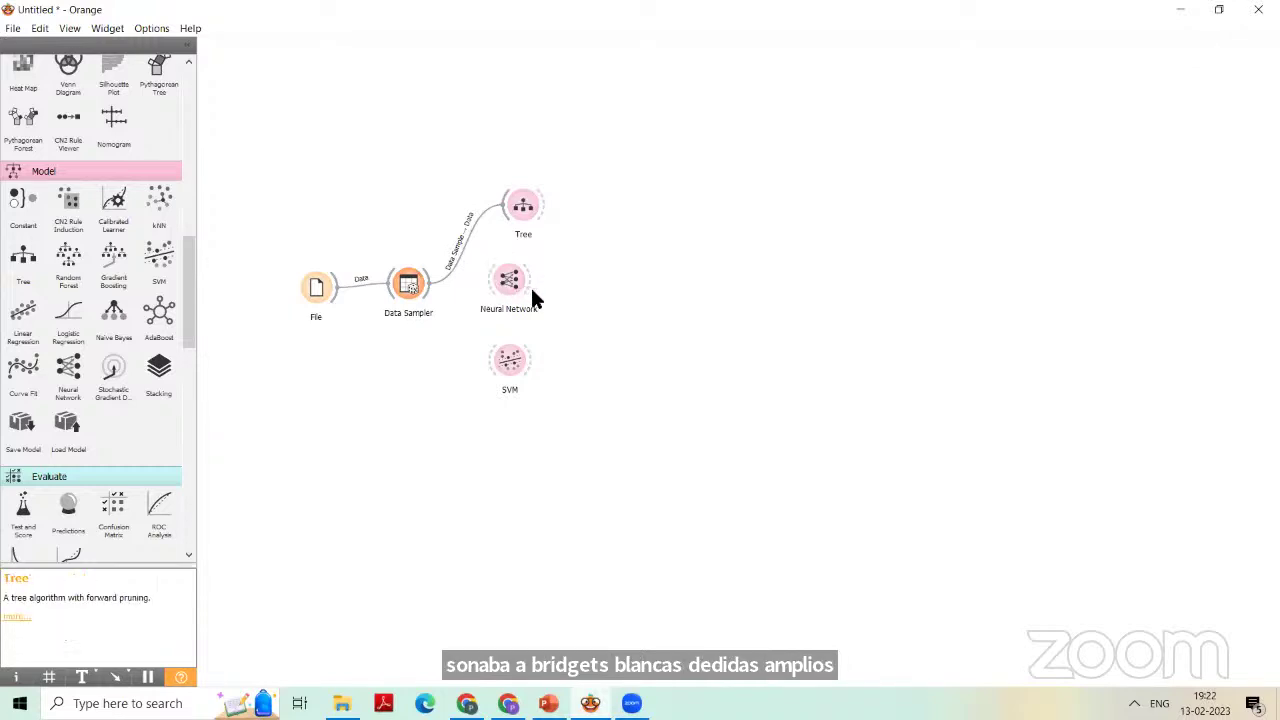
- Align the Neural Network and SVM widgets below the Tree and connect the Data Sampler to both
left_click_drag(509, 280, 536, 289)
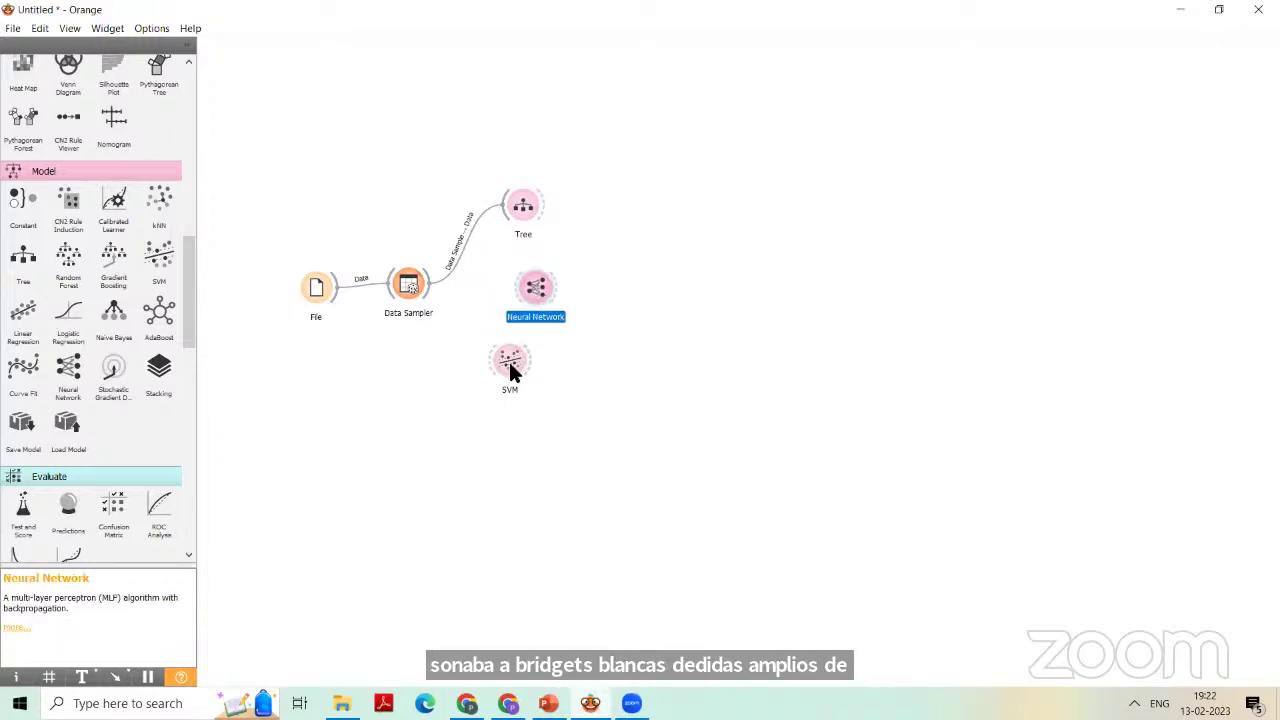
left_click(510, 368)
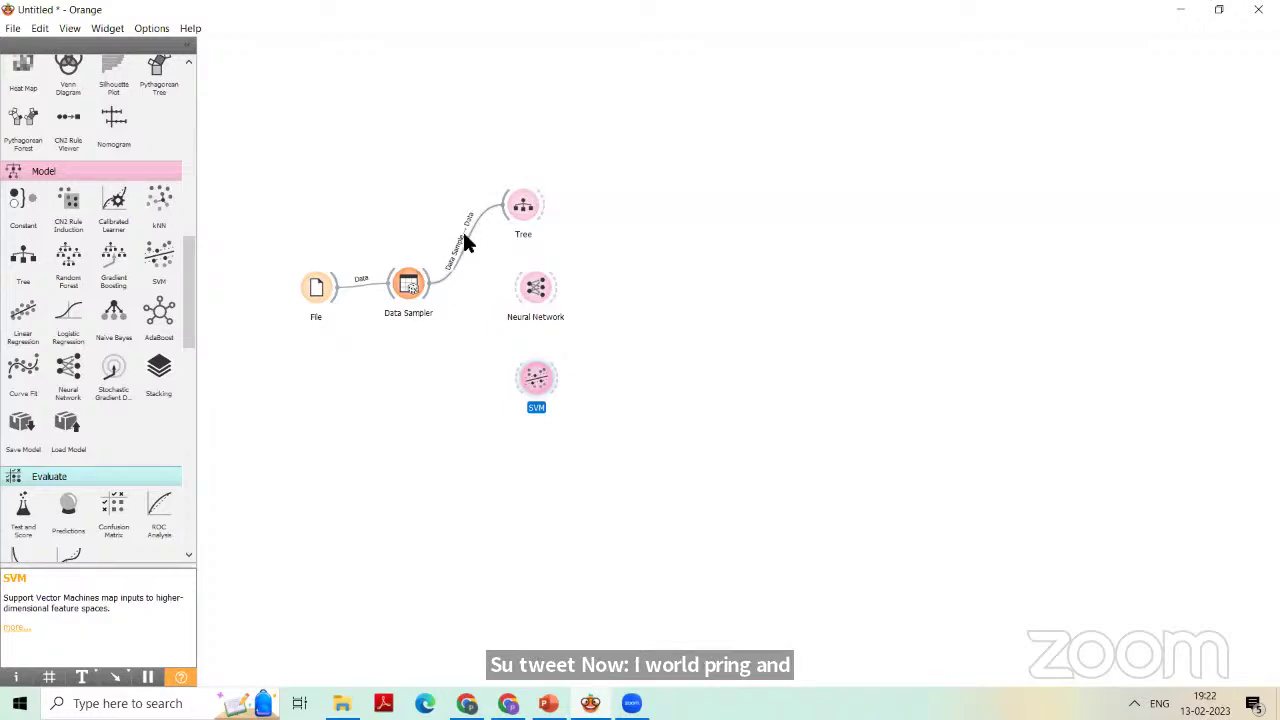
left_click(446, 284)
left_click_drag(511, 292, 515, 290)
left_click_drag(432, 287, 514, 376)
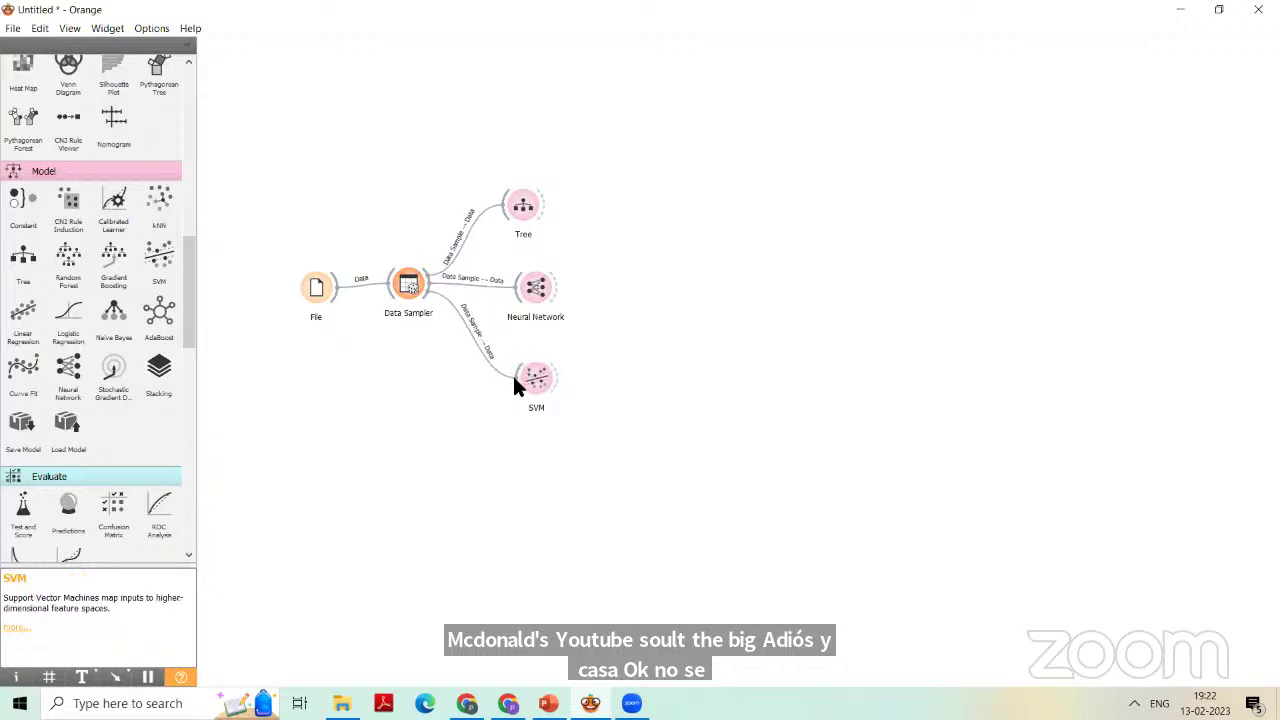
- Try entering 10;20,30 as the neurons in hidden layers in the Neural Network settings
double_click(535, 288)
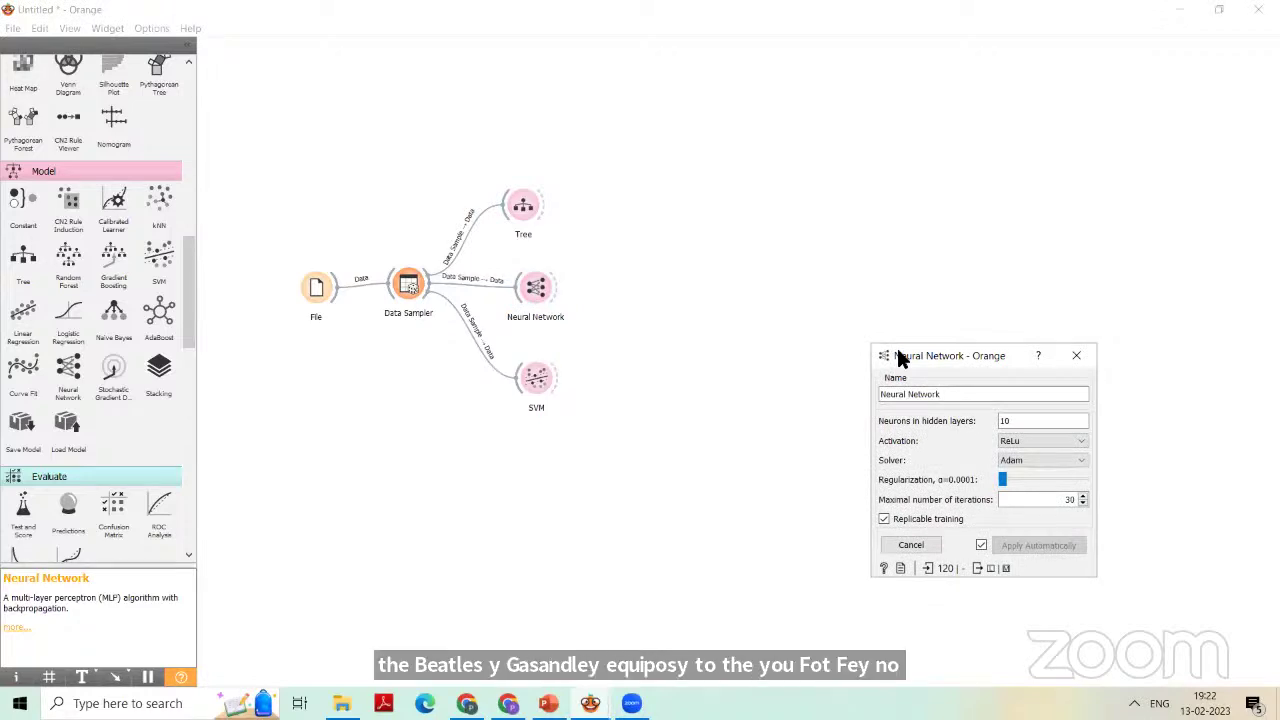
left_click_drag(937, 366, 790, 214)
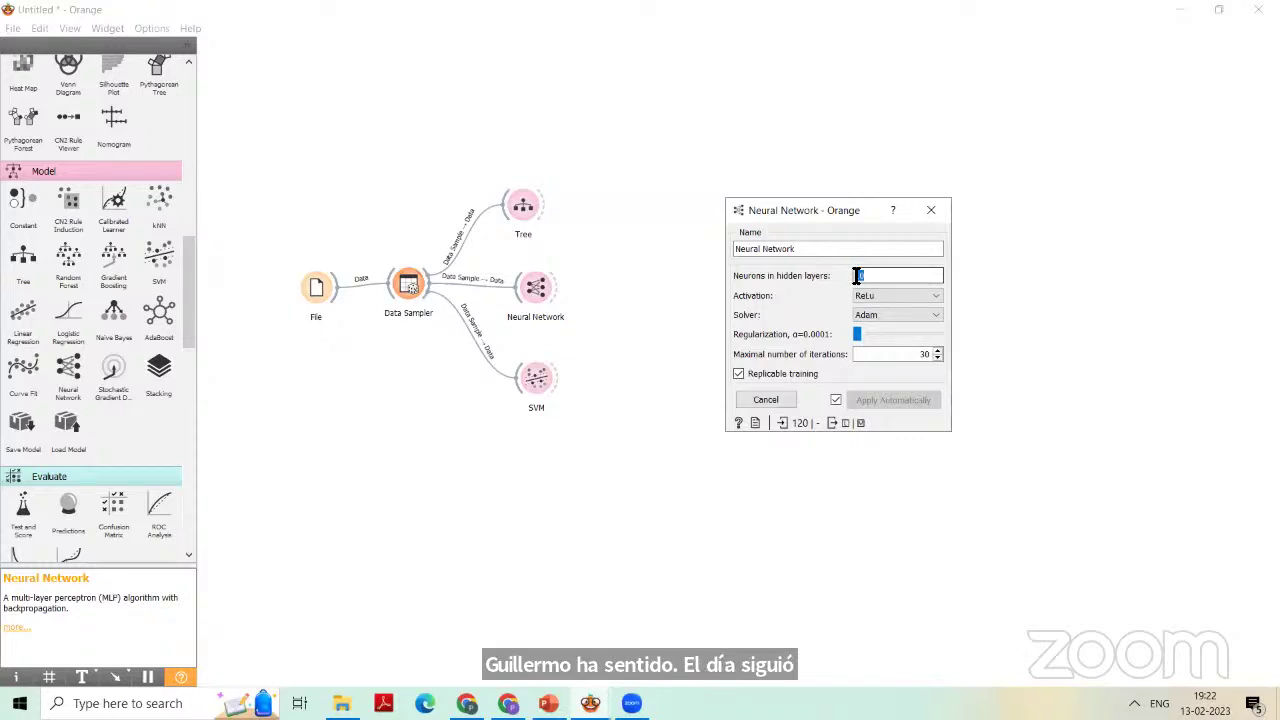
double_click(852, 277)
left_click(886, 277)
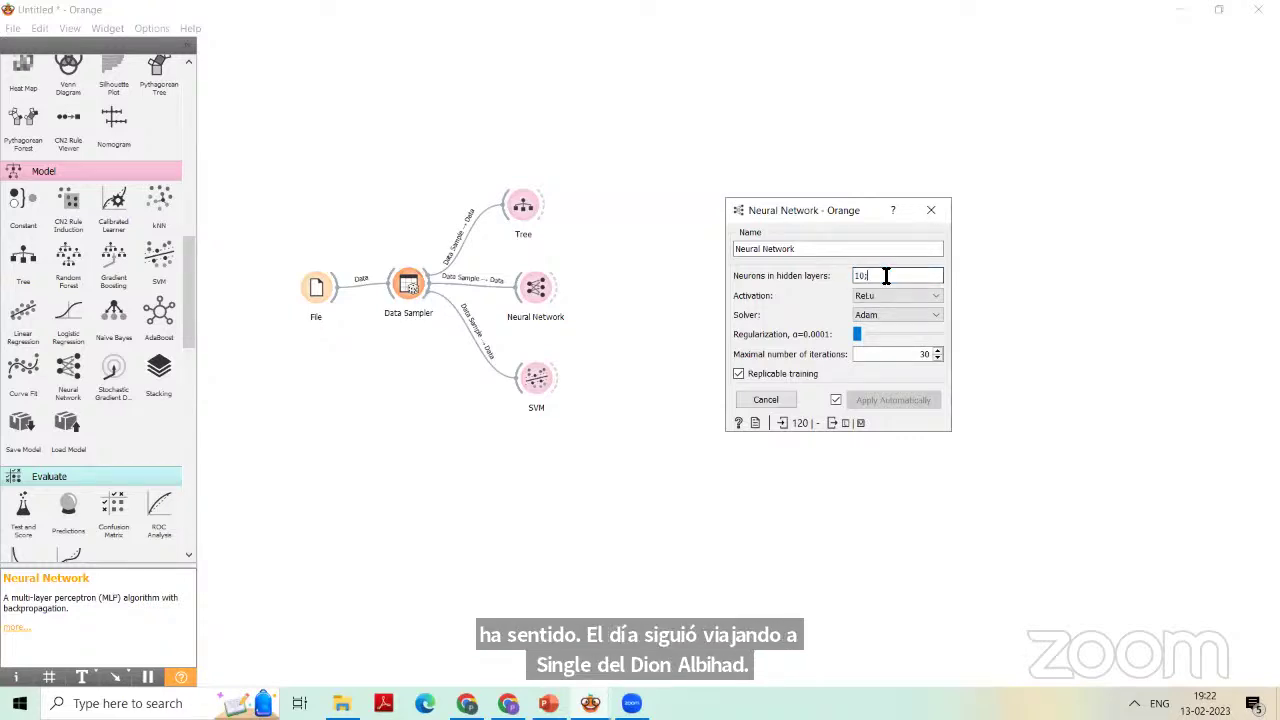
type(",")
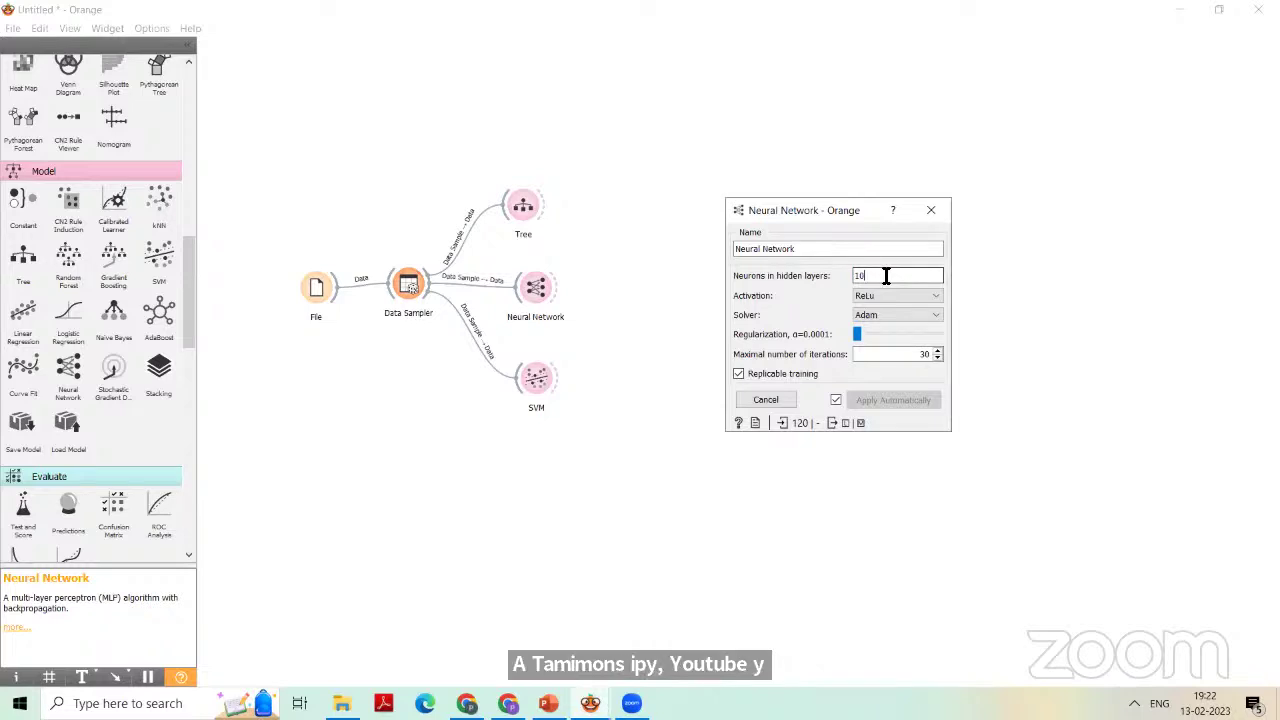
double_click(870, 277)
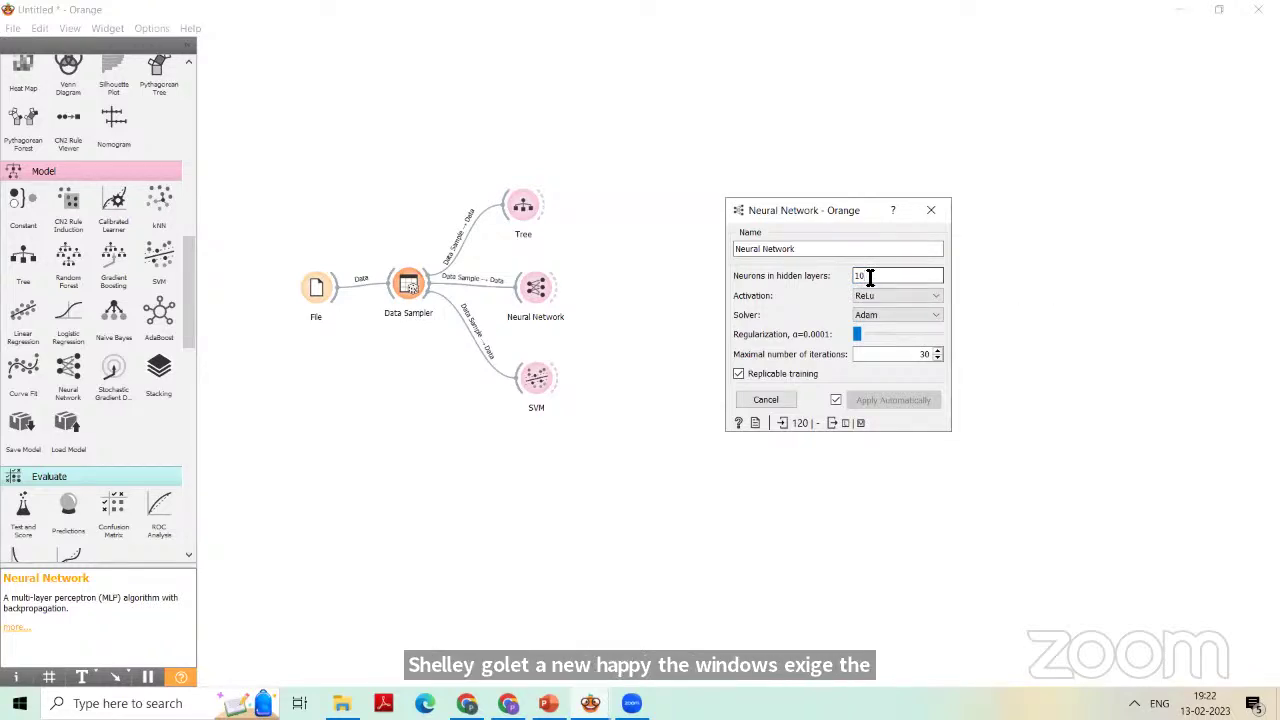
type(",")
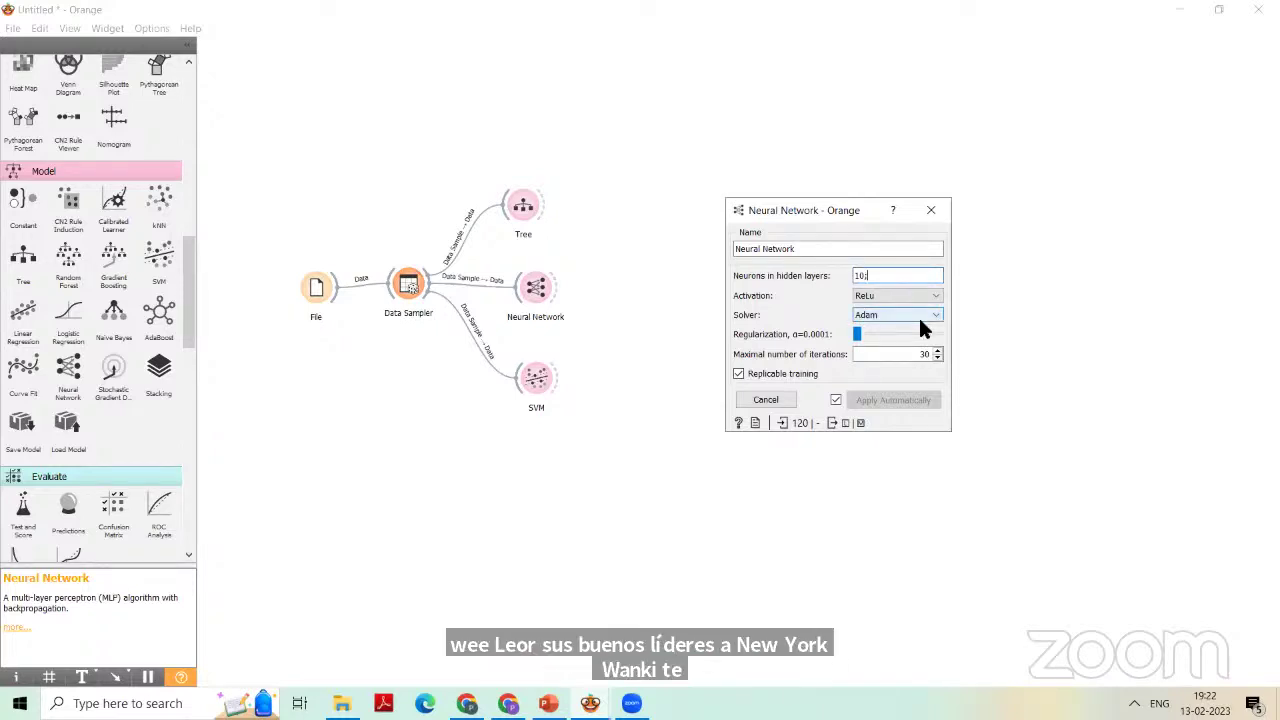
type("20")
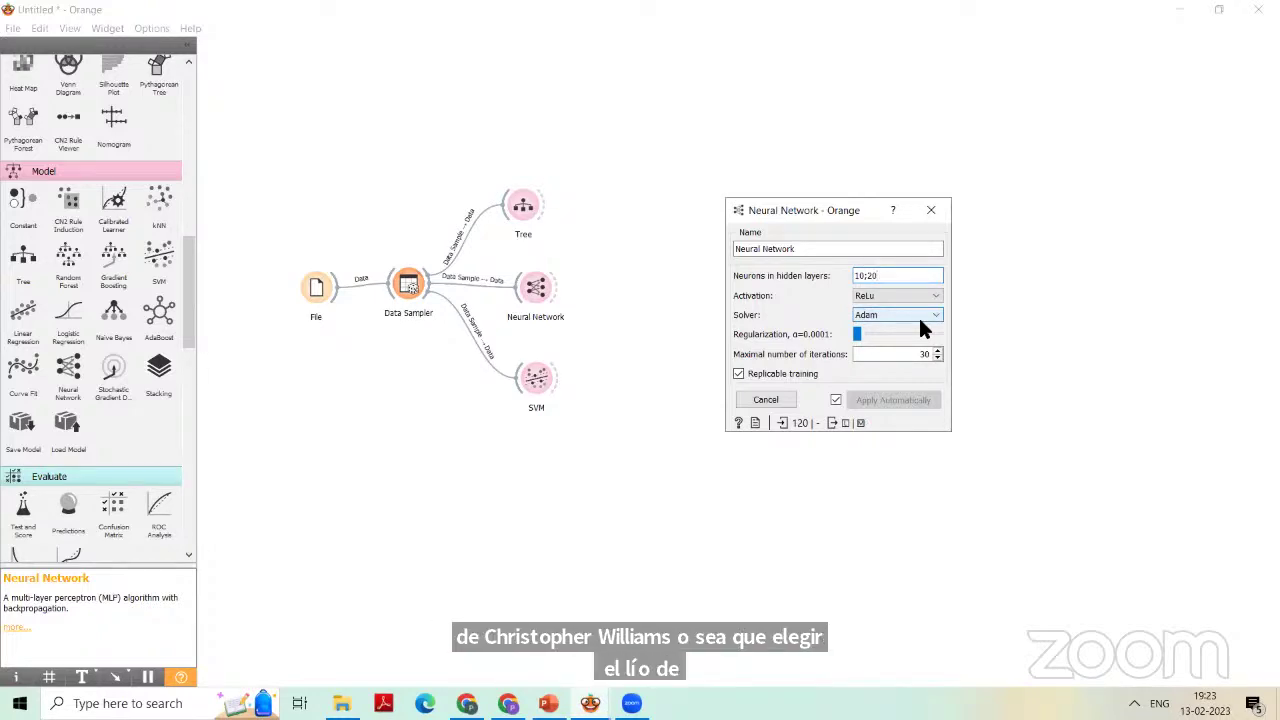
type(",")
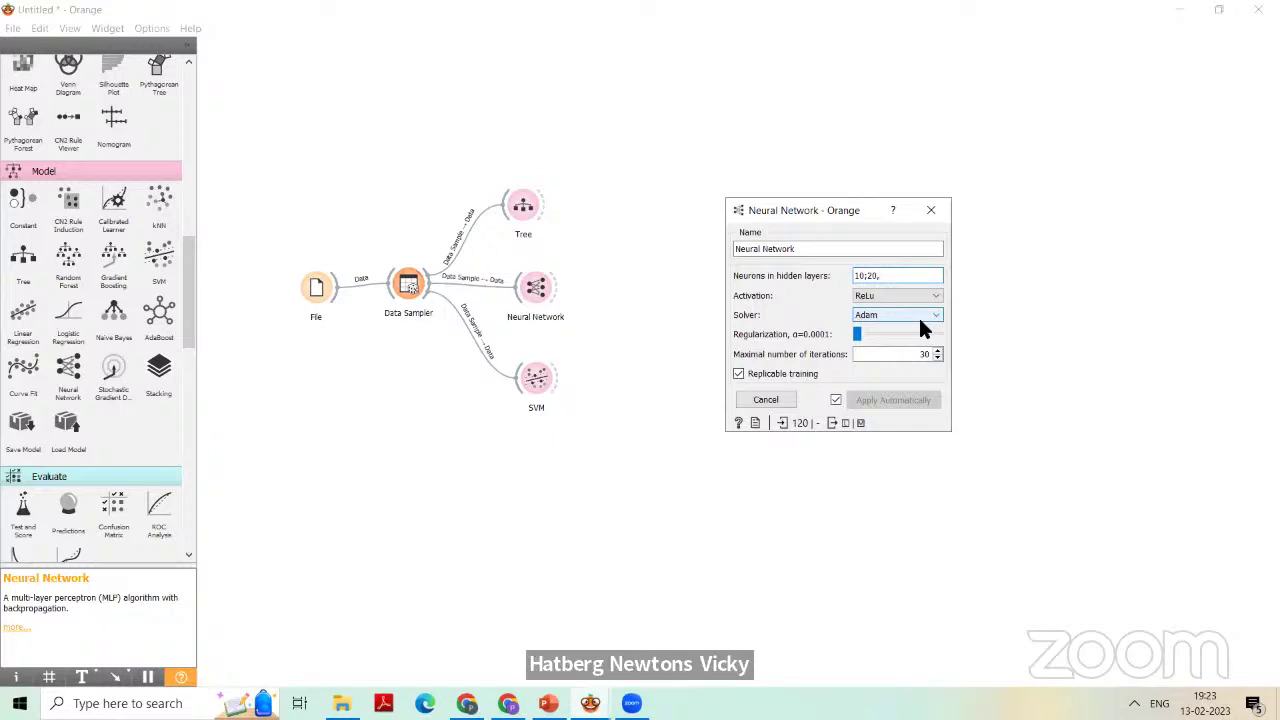
type("3")
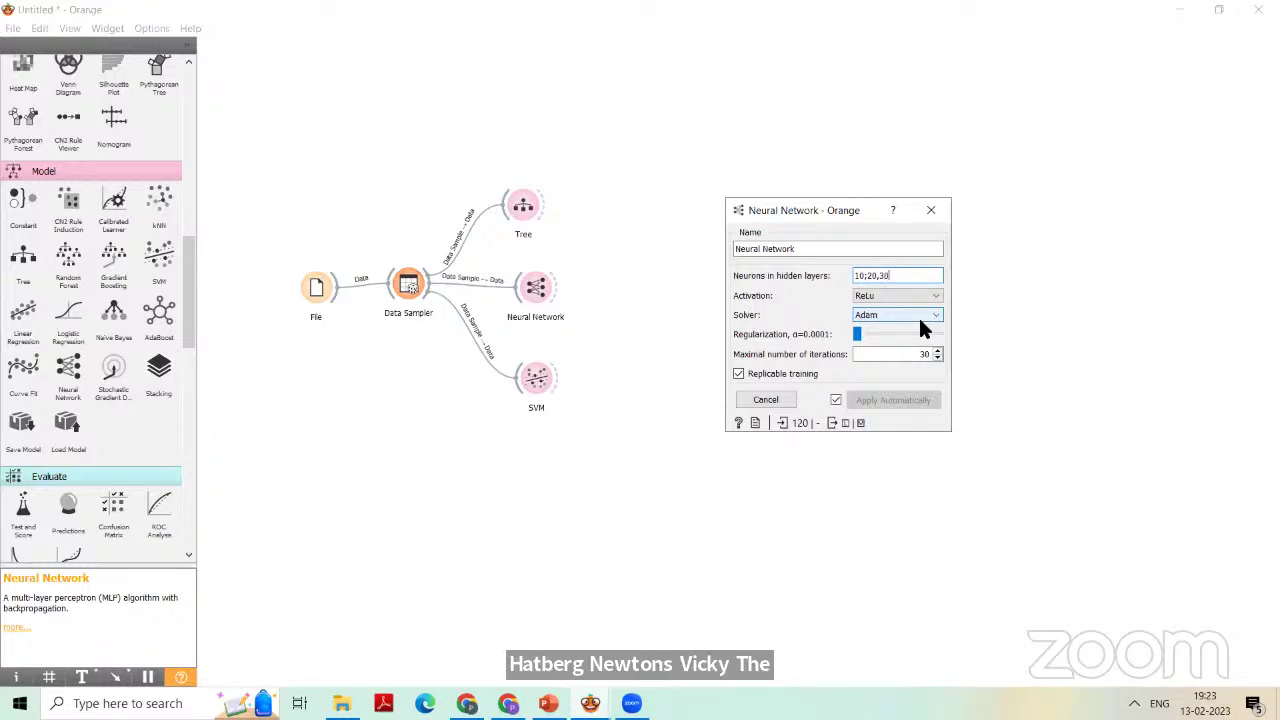
type("0")
- Set the Neural Network's neurons in hidden layers back to 10
key("BackSpace")
key("BackSpace")
key("BackSpace")
key("BackSpace")
key("BackSpace")
key("BackSpace")
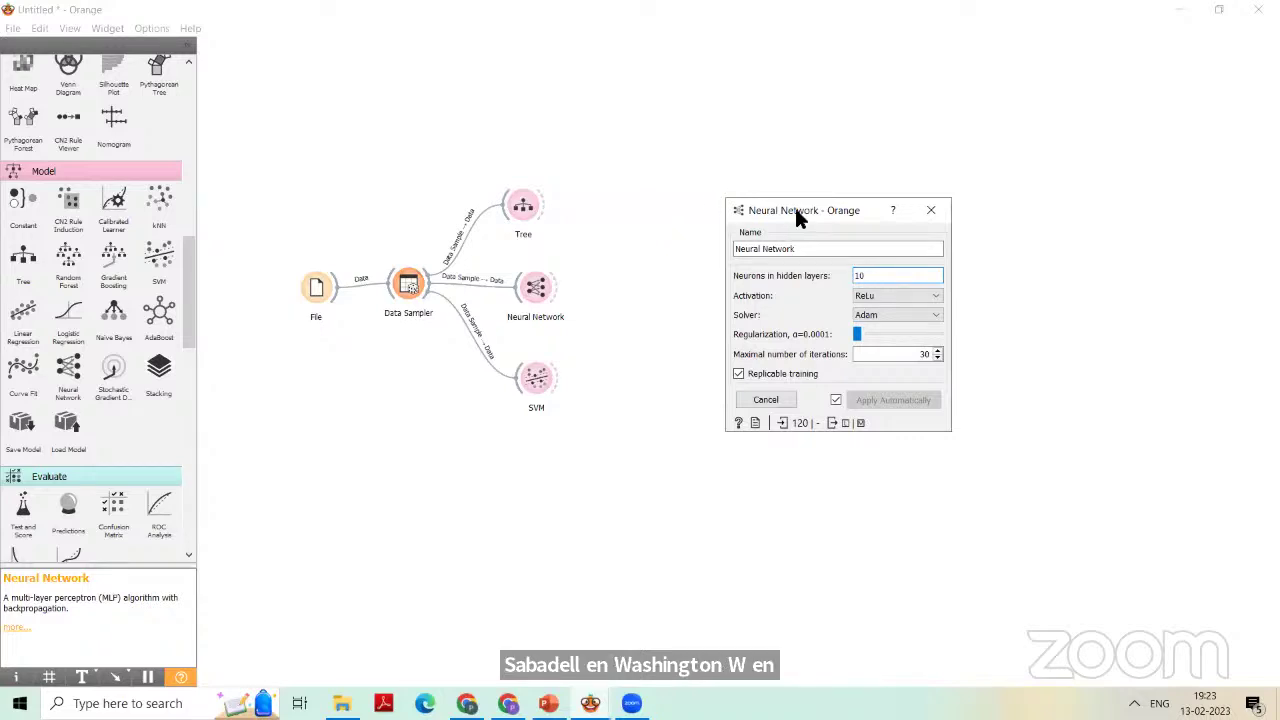
left_click_drag(801, 208, 778, 198)
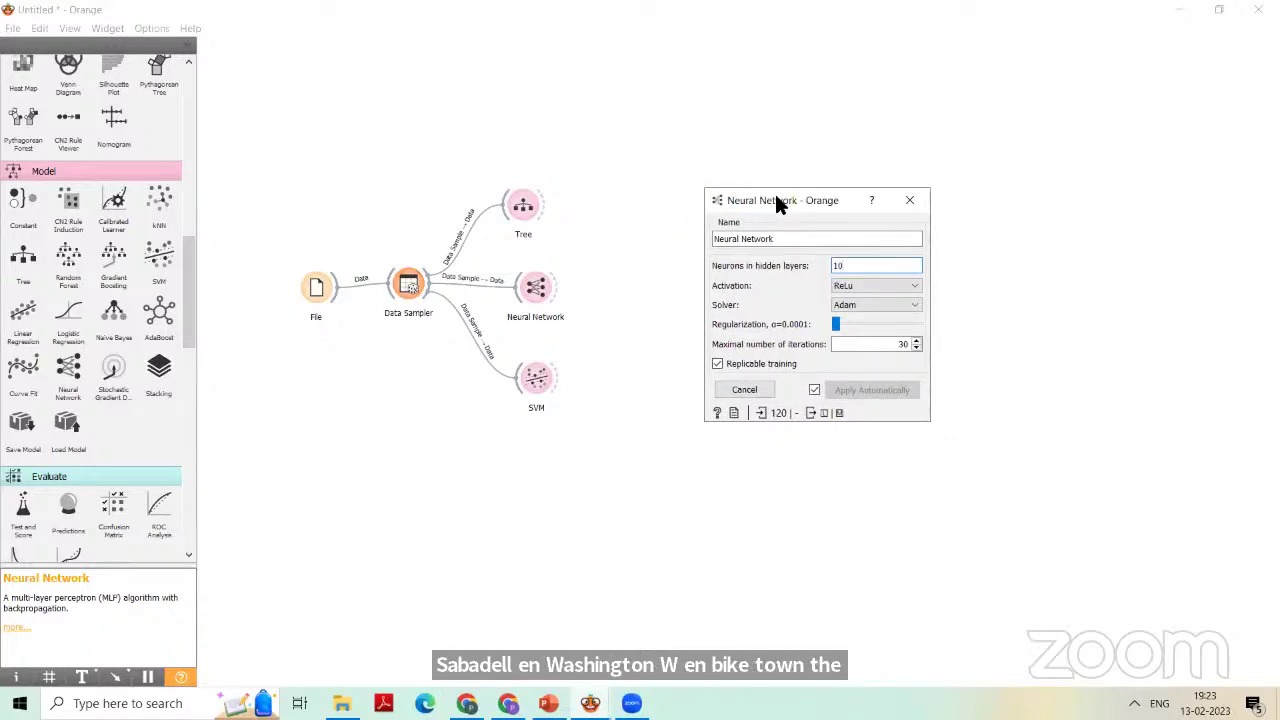
double_click(838, 264)
key("BackSpace")
type("10")
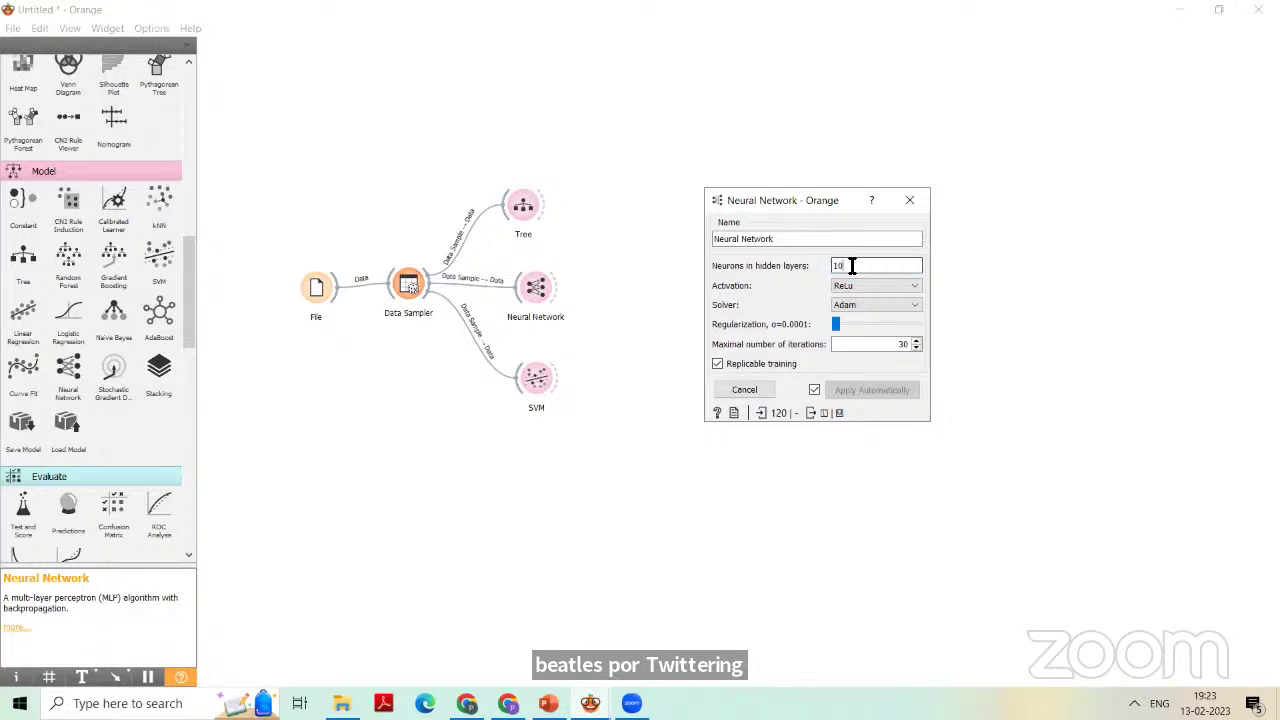
- Review the Neural Network's activation and solver options, keeping ReLu and Adam selected
left_click(916, 286)
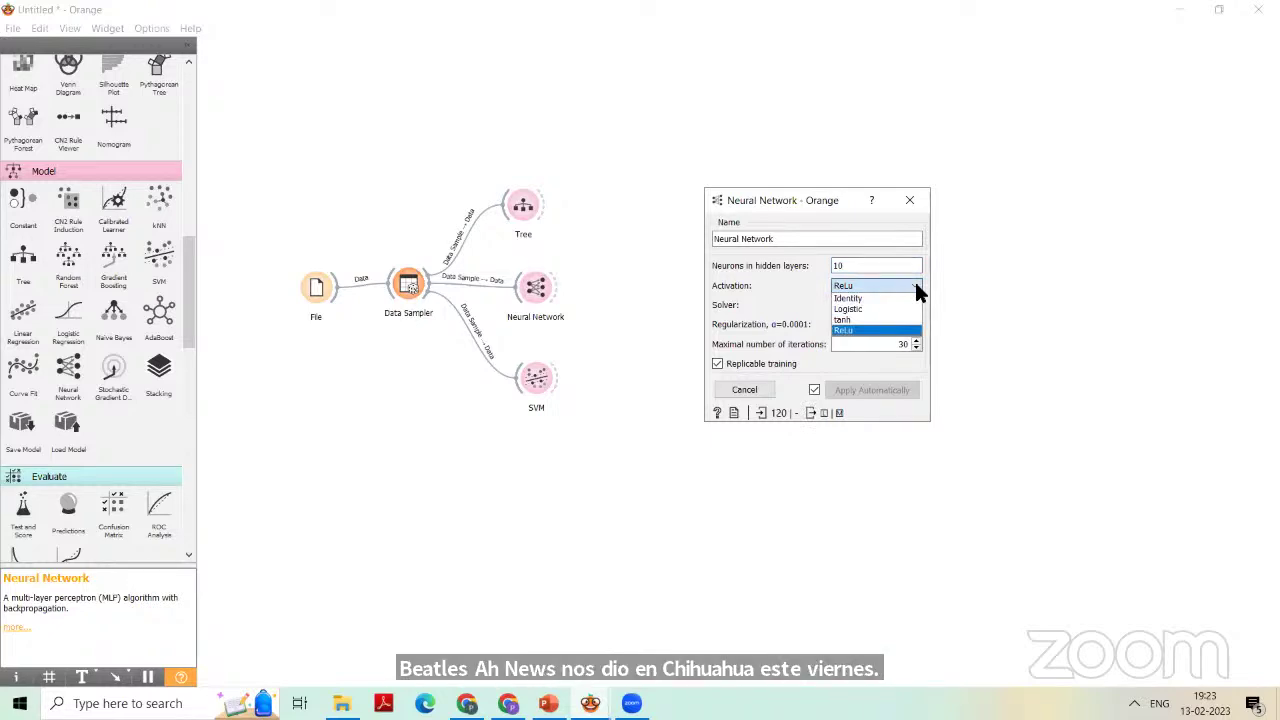
left_click(836, 332)
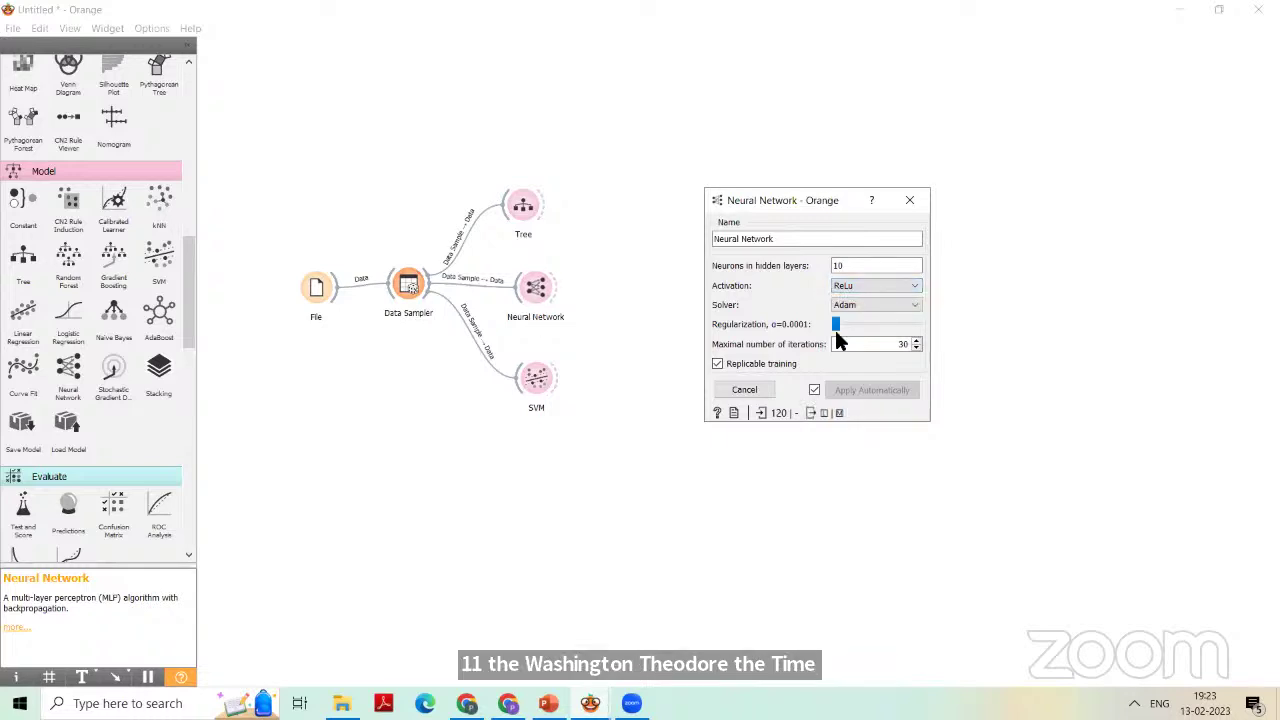
left_click(906, 285)
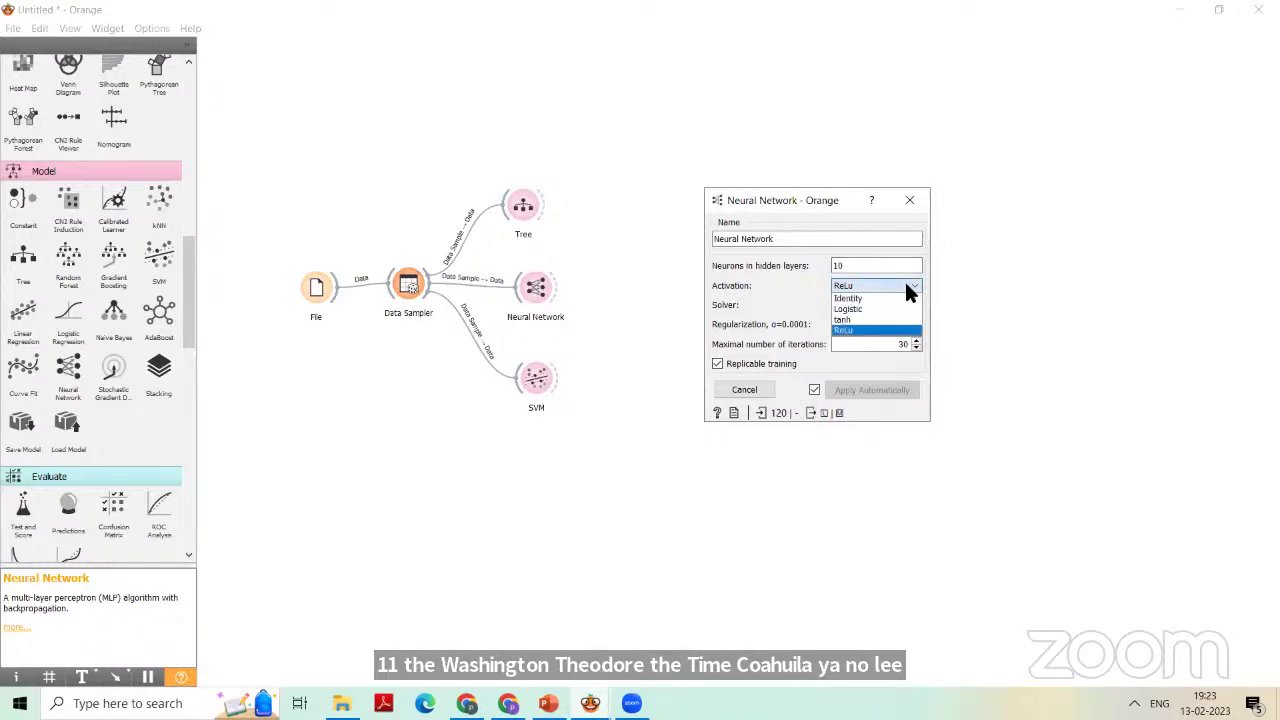
left_click(856, 330)
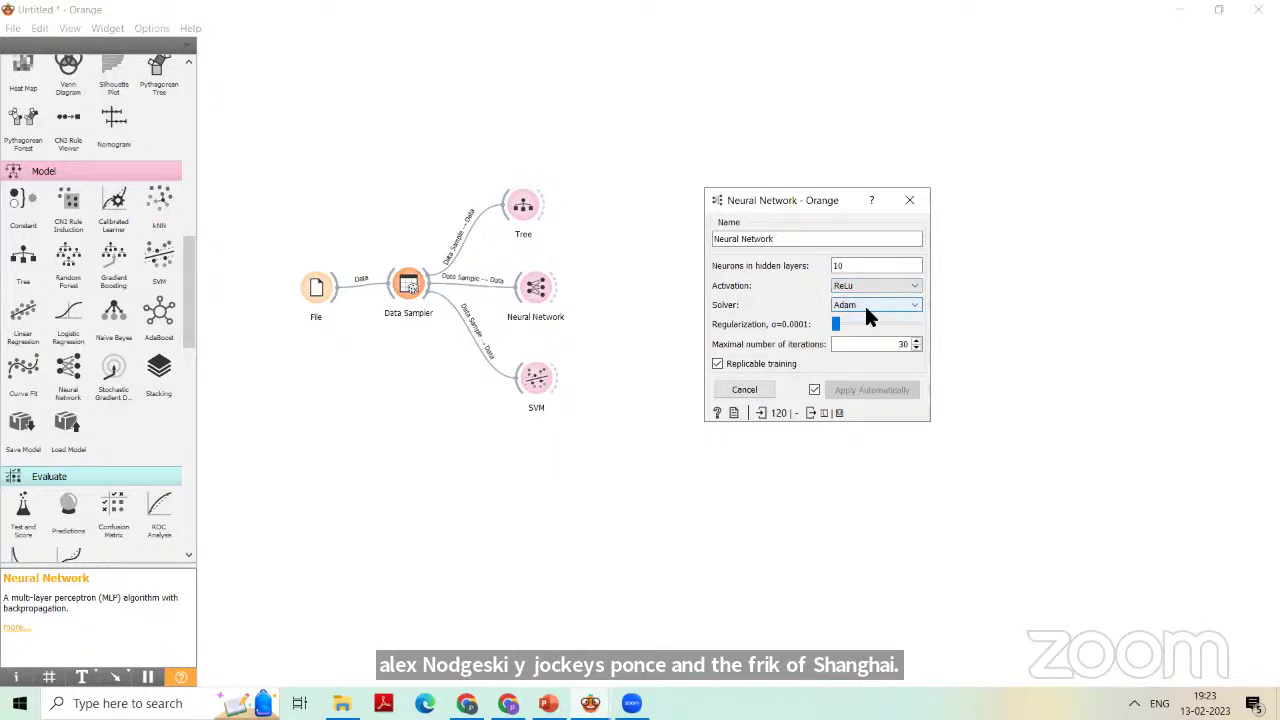
left_click(868, 306)
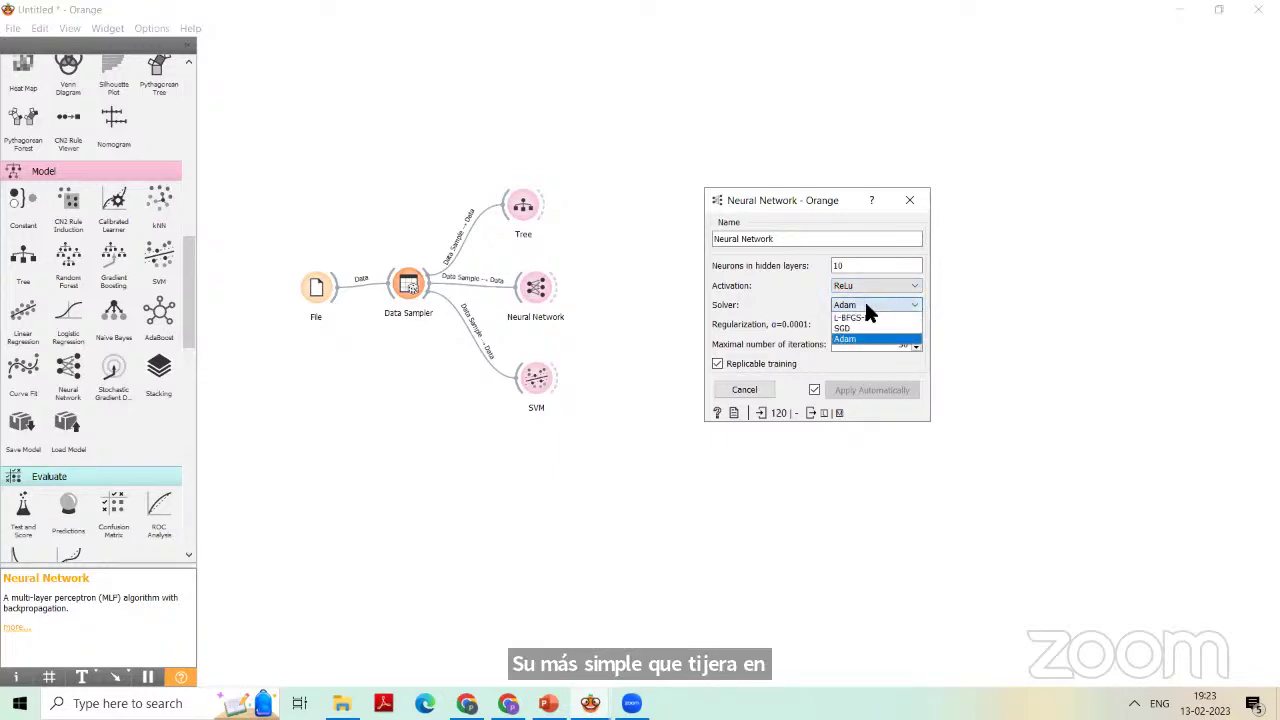
left_click(868, 342)
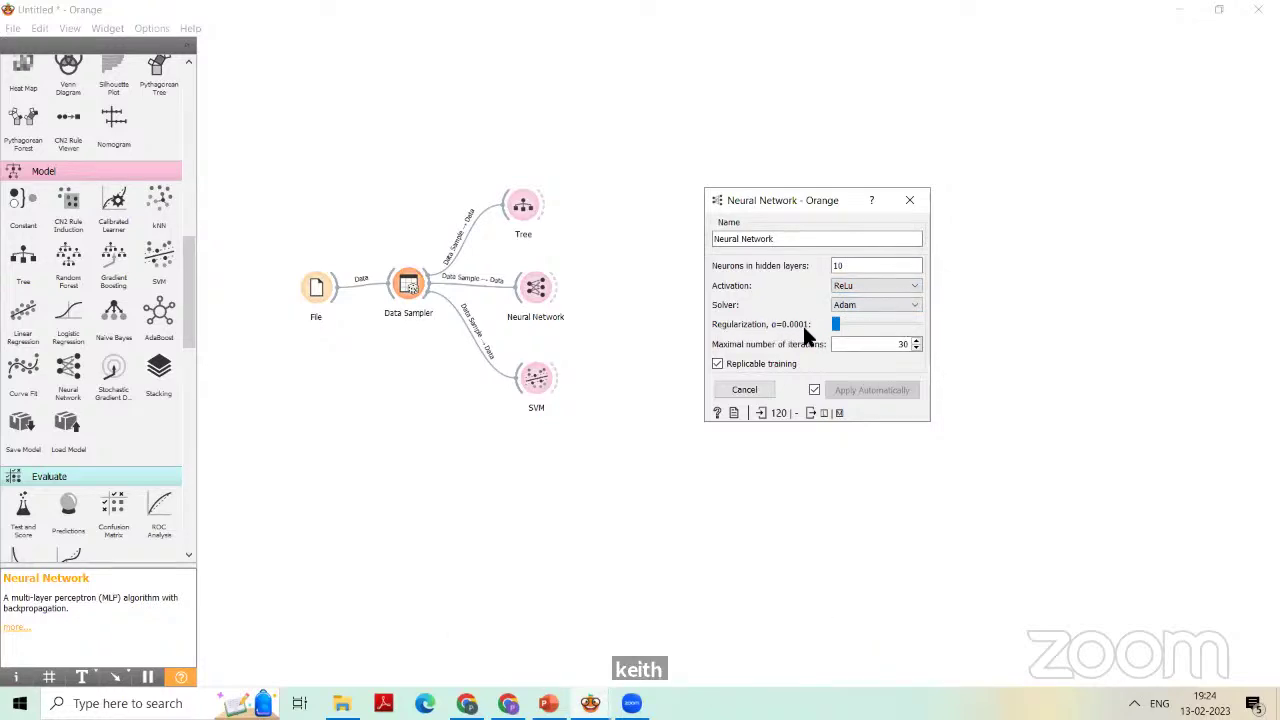
- Try a Neural Network regularization of 0.0005, return it to 0.0001 and close the settings
left_click_drag(836, 323, 841, 324)
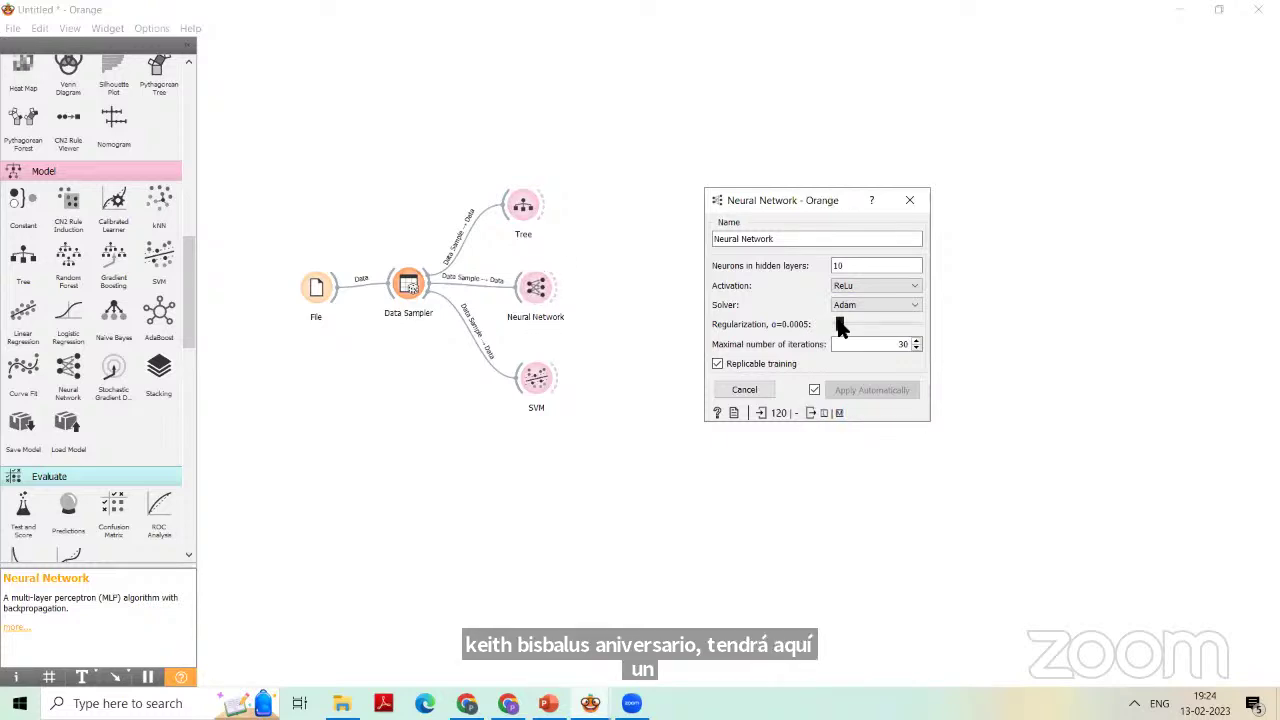
left_click_drag(837, 323, 834, 325)
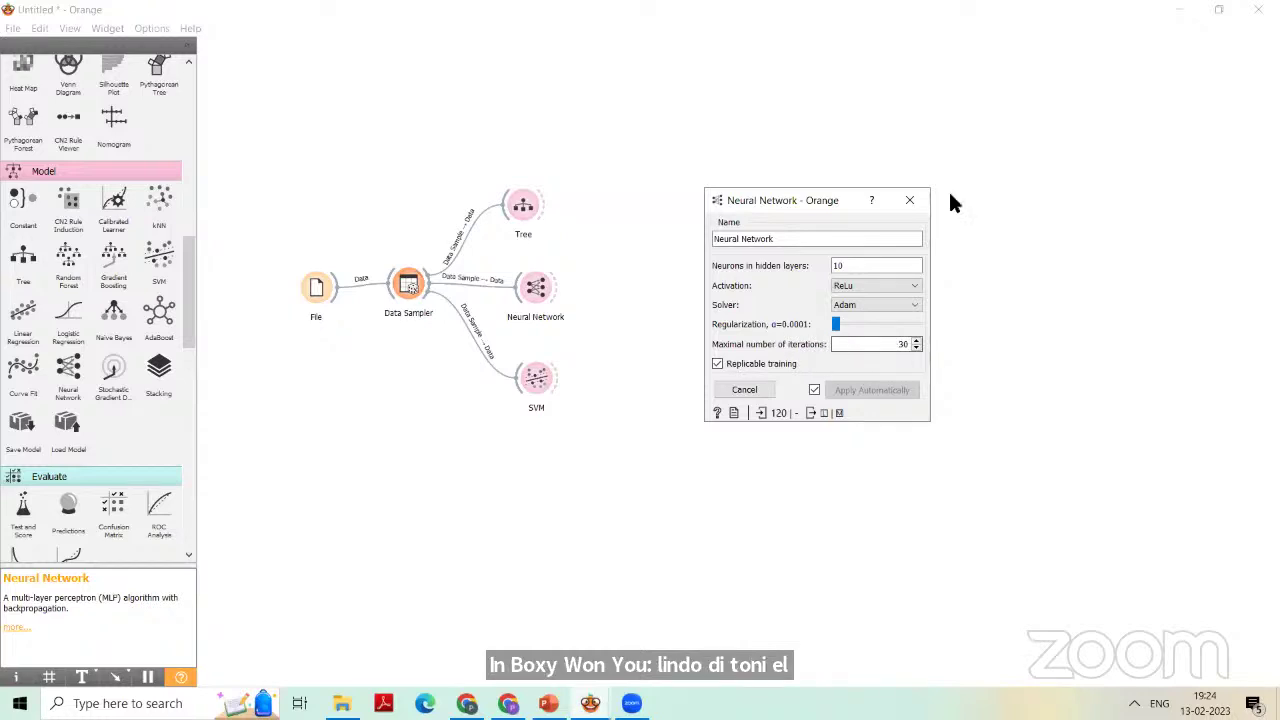
left_click(900, 197)
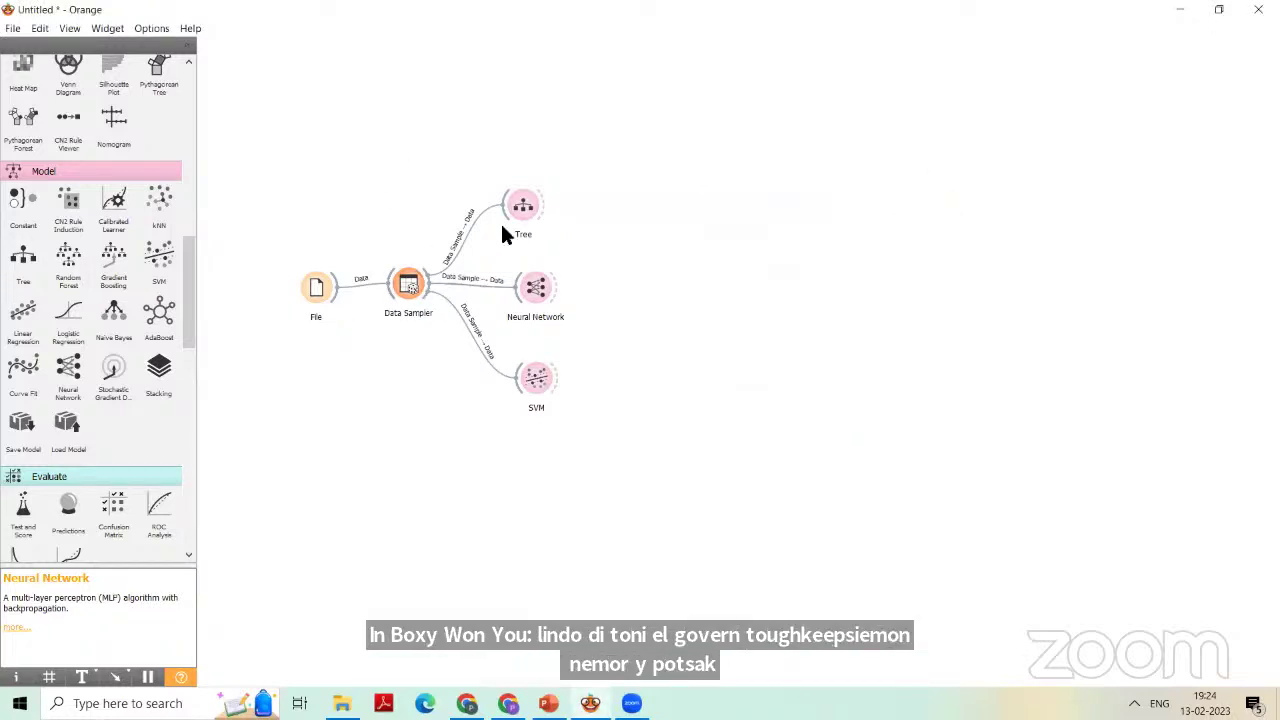
- Review the SVM type, kernel and optimization settings, then close them
double_click(537, 389)
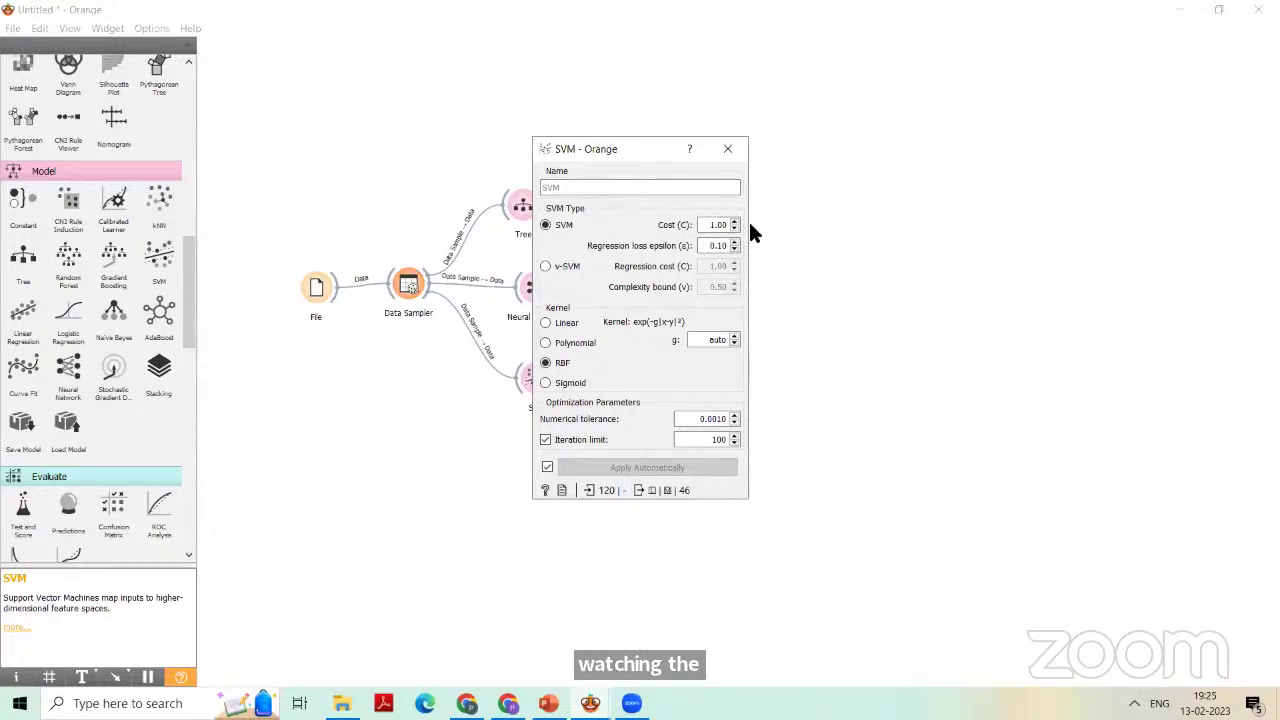
left_click(727, 149)
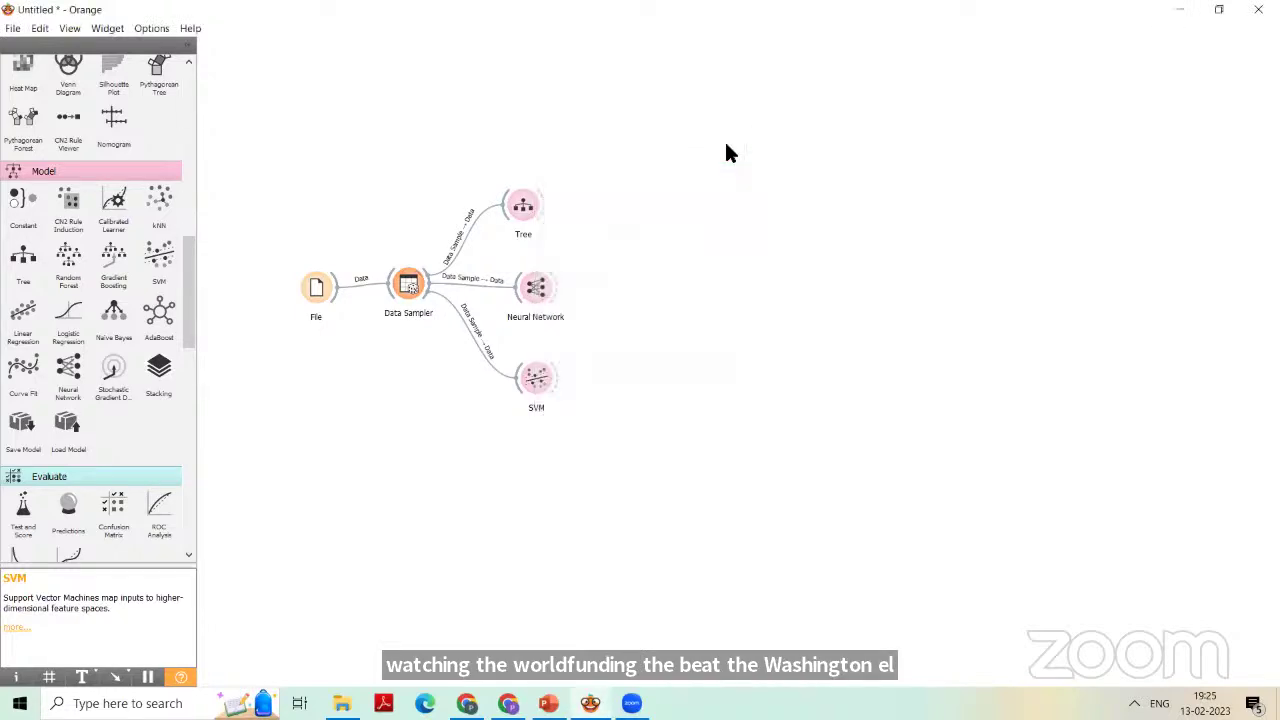
- Add a Python Script widget above the Tree and delete it again
left_click_drag(190, 277, 197, 186)
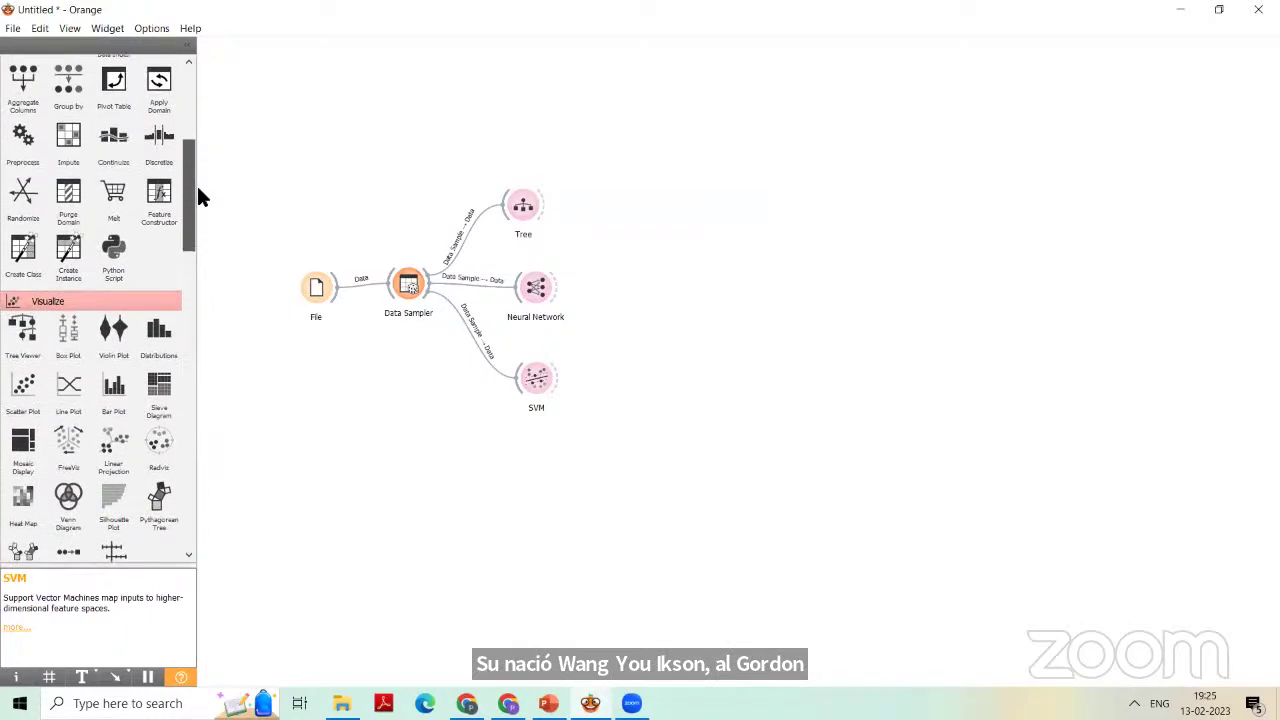
left_click_drag(125, 236, 602, 146)
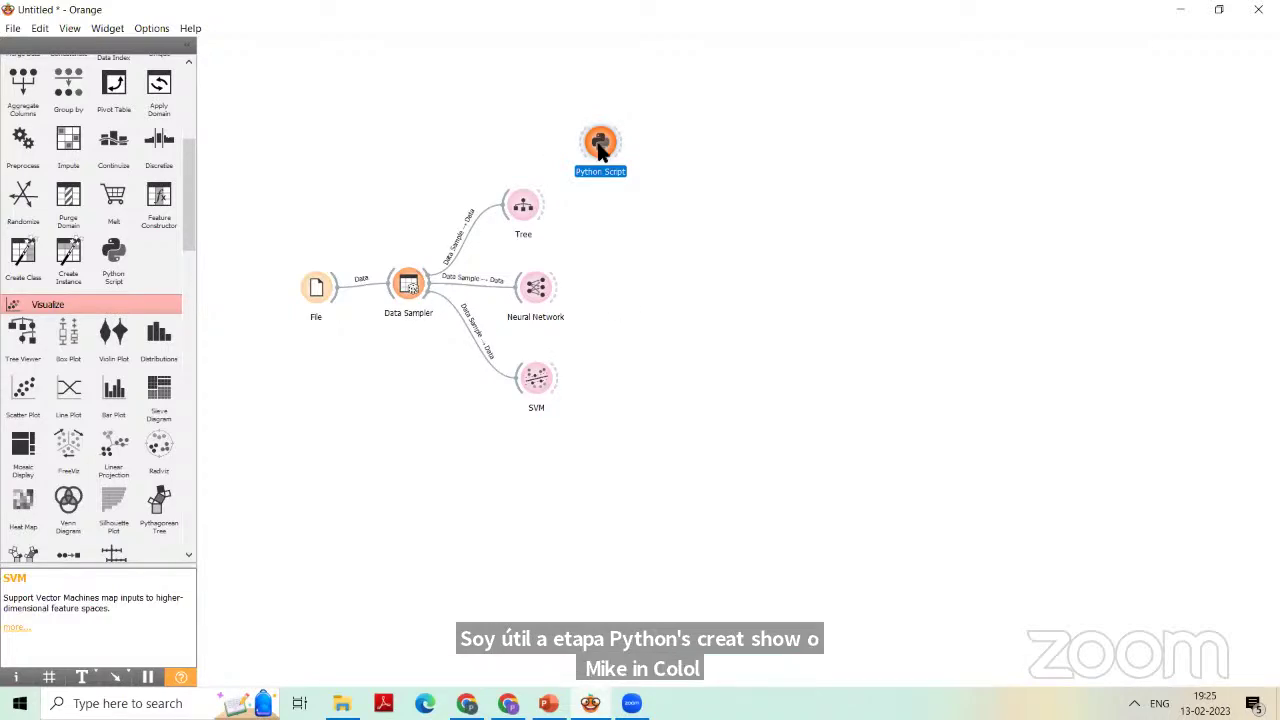
key("Delete")
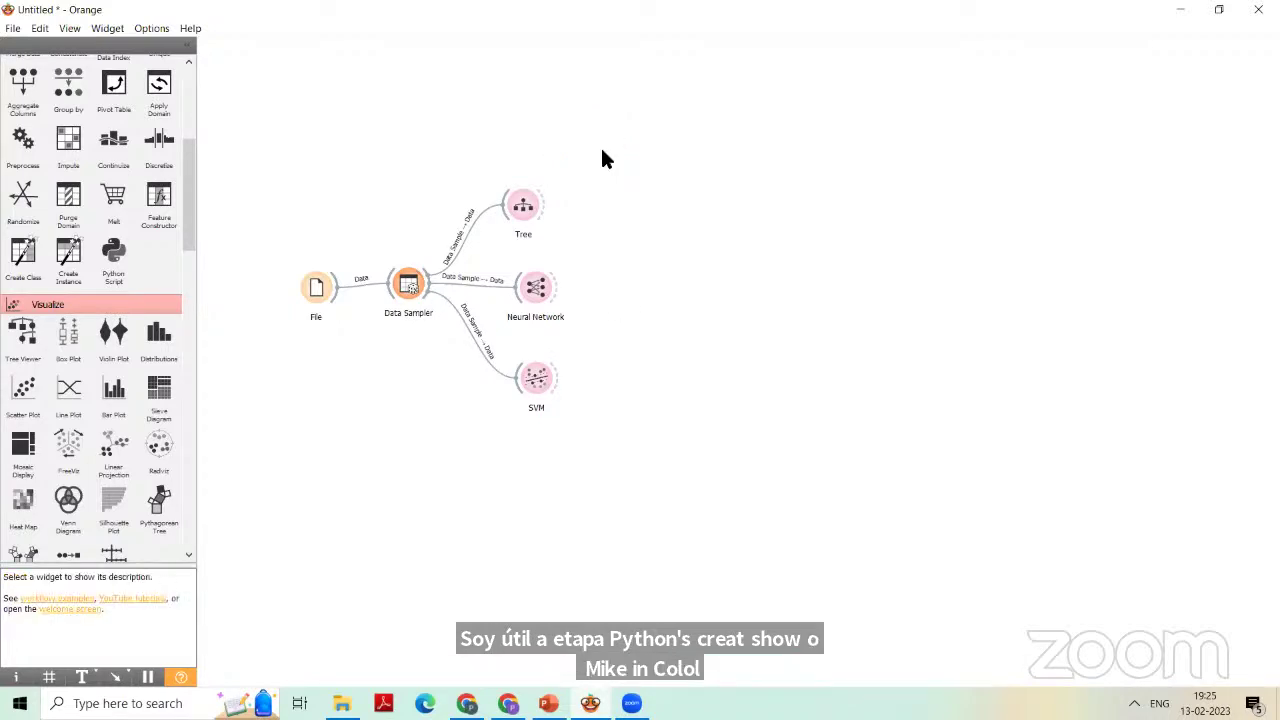
left_click_drag(188, 183, 195, 240)
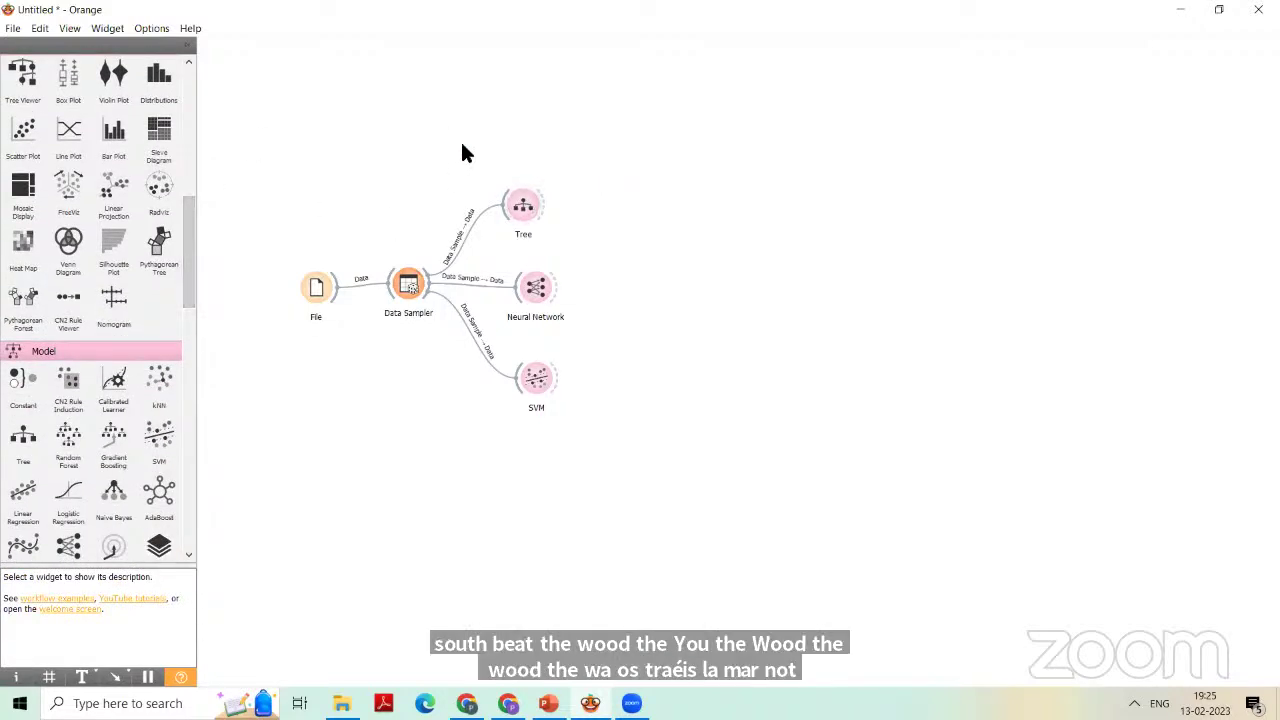
- Set the SVM kernel to Linear
double_click(540, 372)
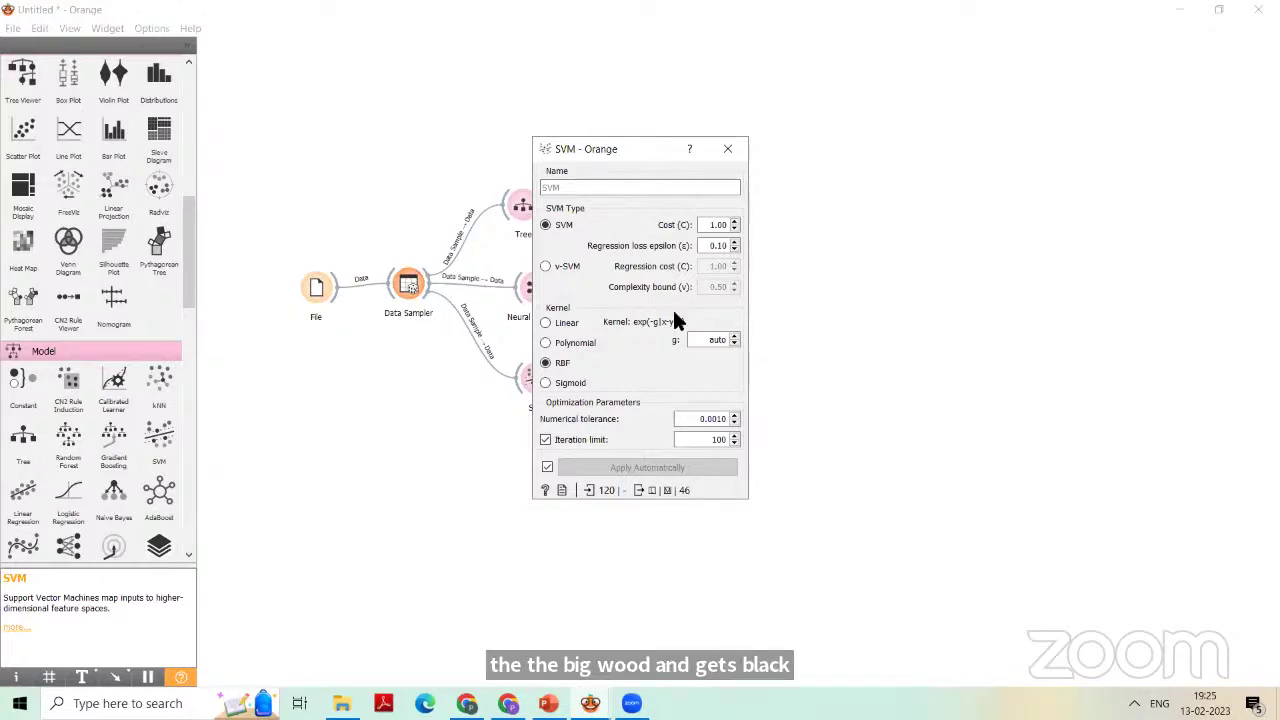
left_click(545, 323)
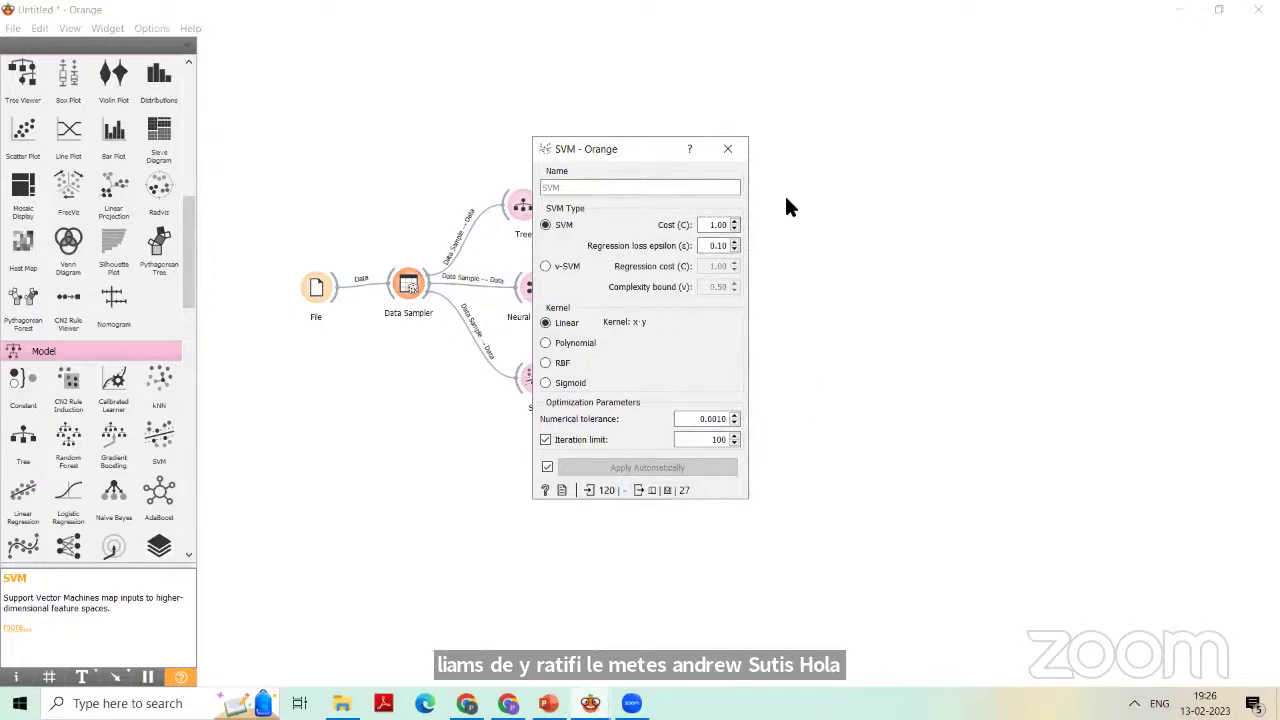
- Close the SVM settings and place a Test and Score widget on the canvas beside the three models
left_click(730, 149)
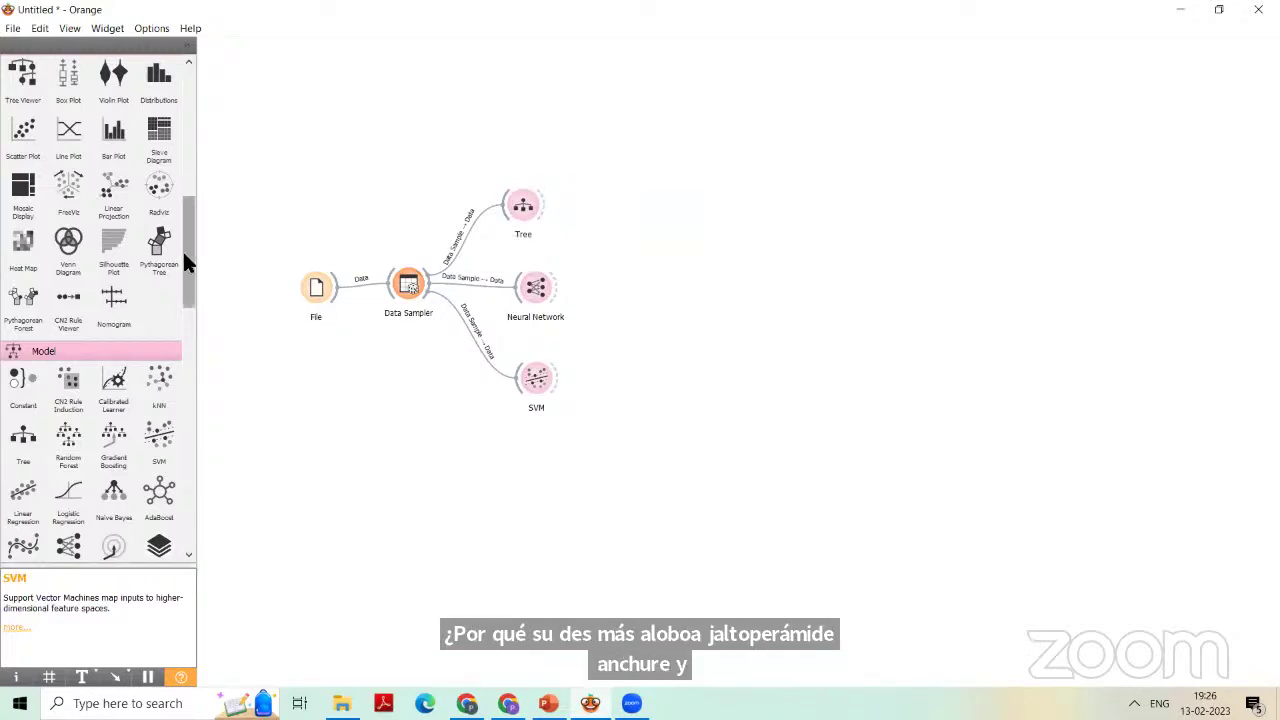
left_click_drag(189, 276, 198, 312)
scroll(197, 310, "down", 2)
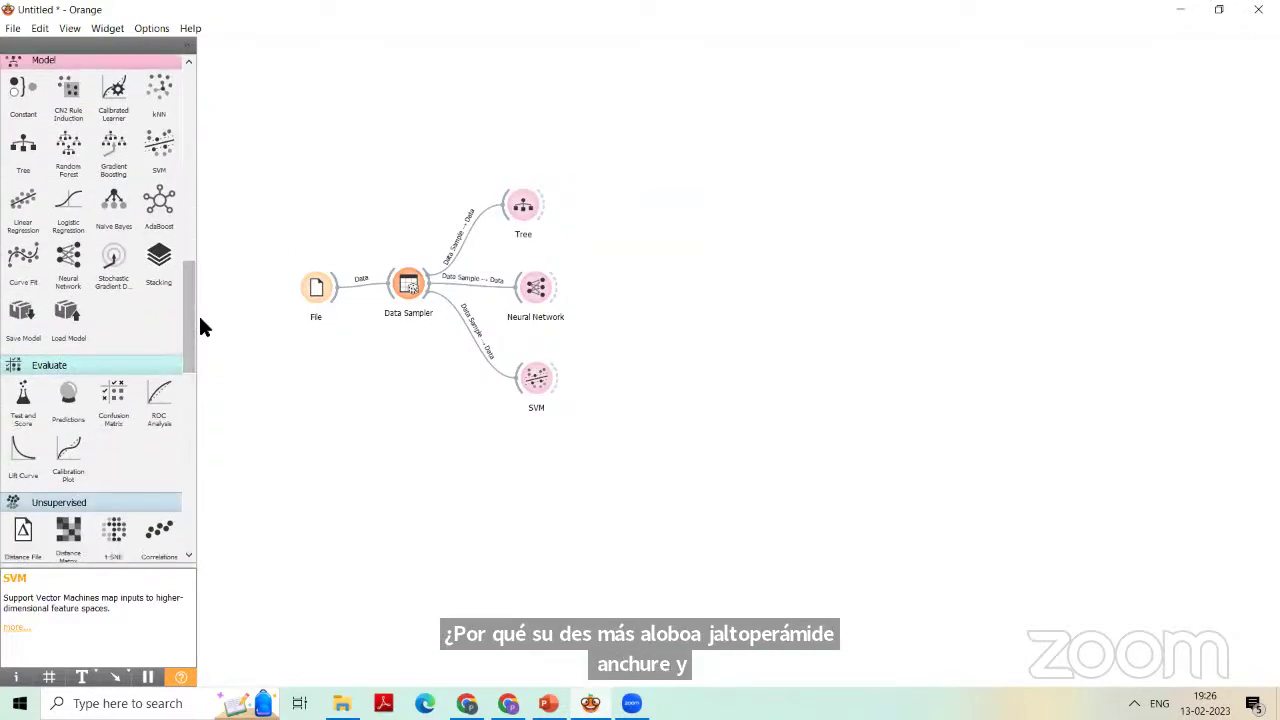
left_click_drag(24, 398, 665, 252)
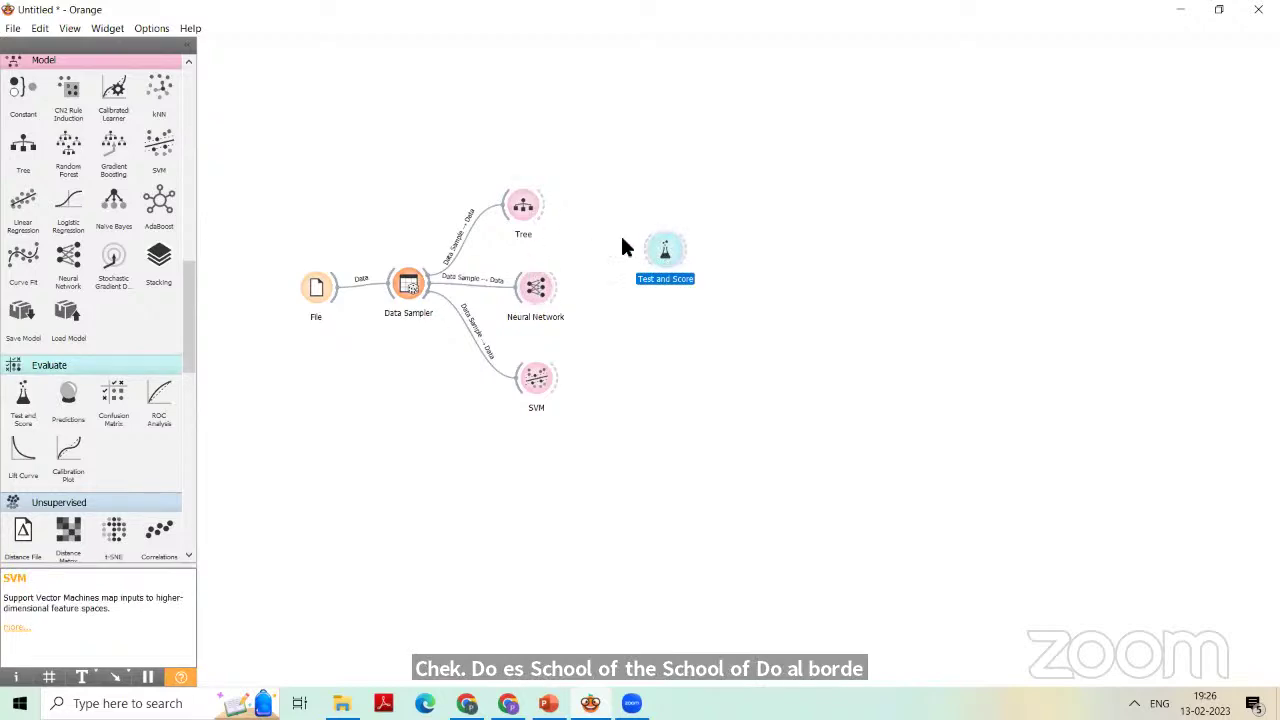
left_click_drag(670, 240, 697, 240)
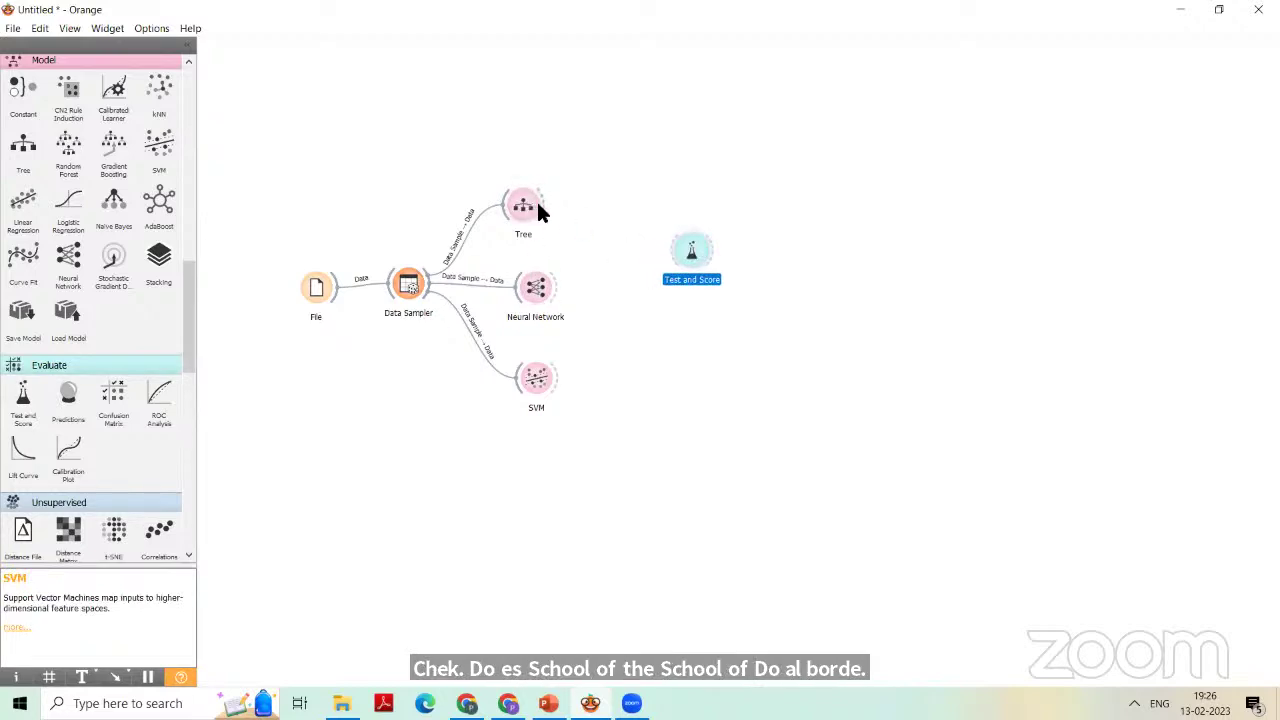
- Connect the Tree, Neural Network and SVM models as learners to Test and Score
left_click_drag(543, 209, 688, 265)
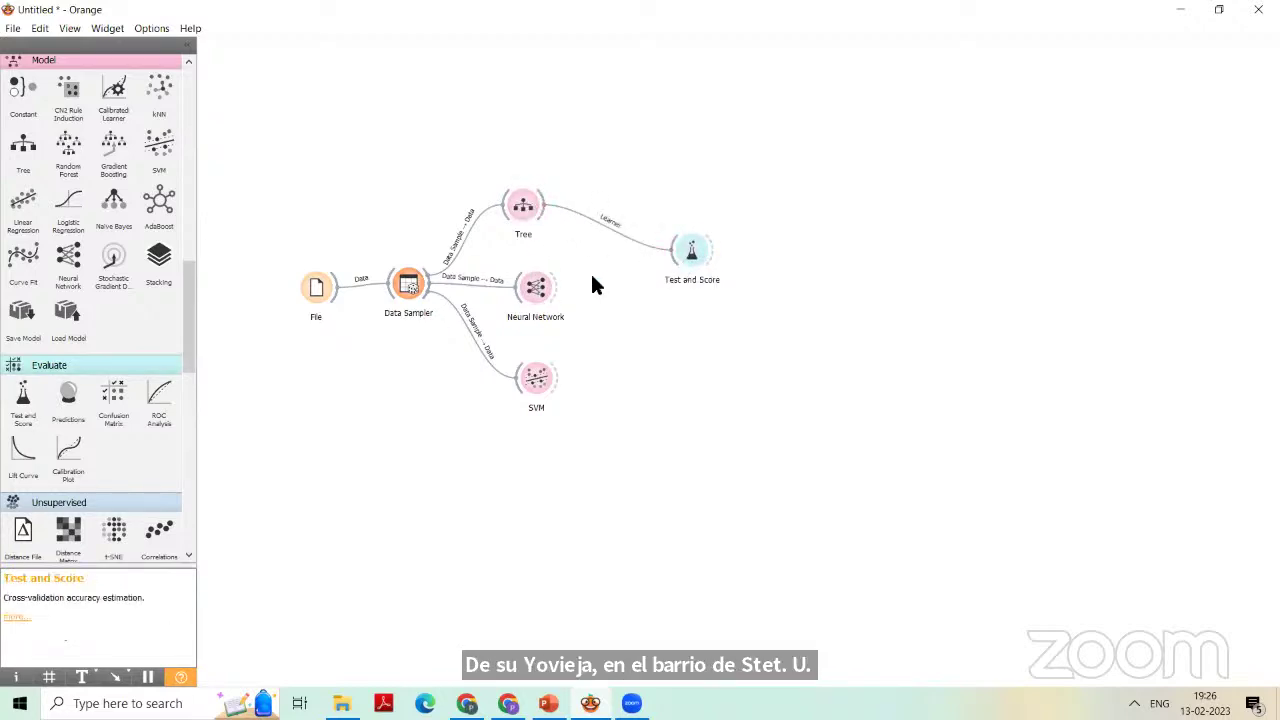
left_click_drag(558, 293, 577, 298)
left_click_drag(668, 265, 686, 256)
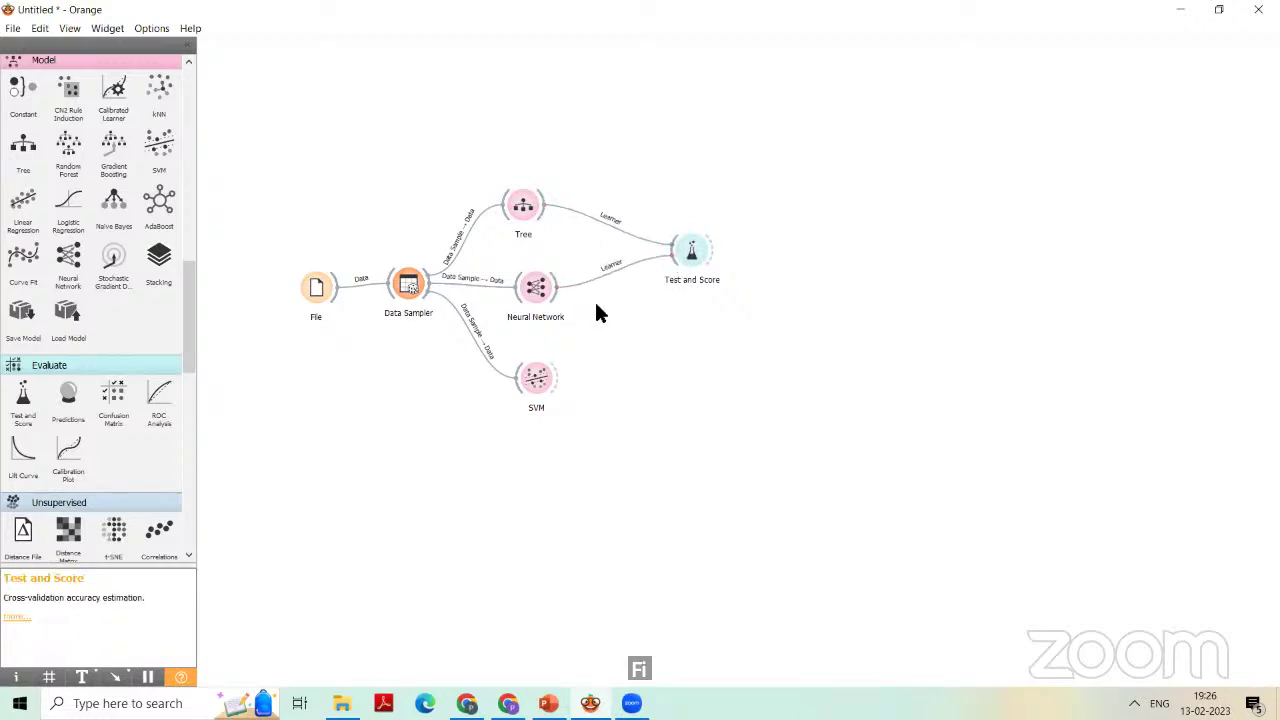
left_click_drag(556, 376, 688, 248)
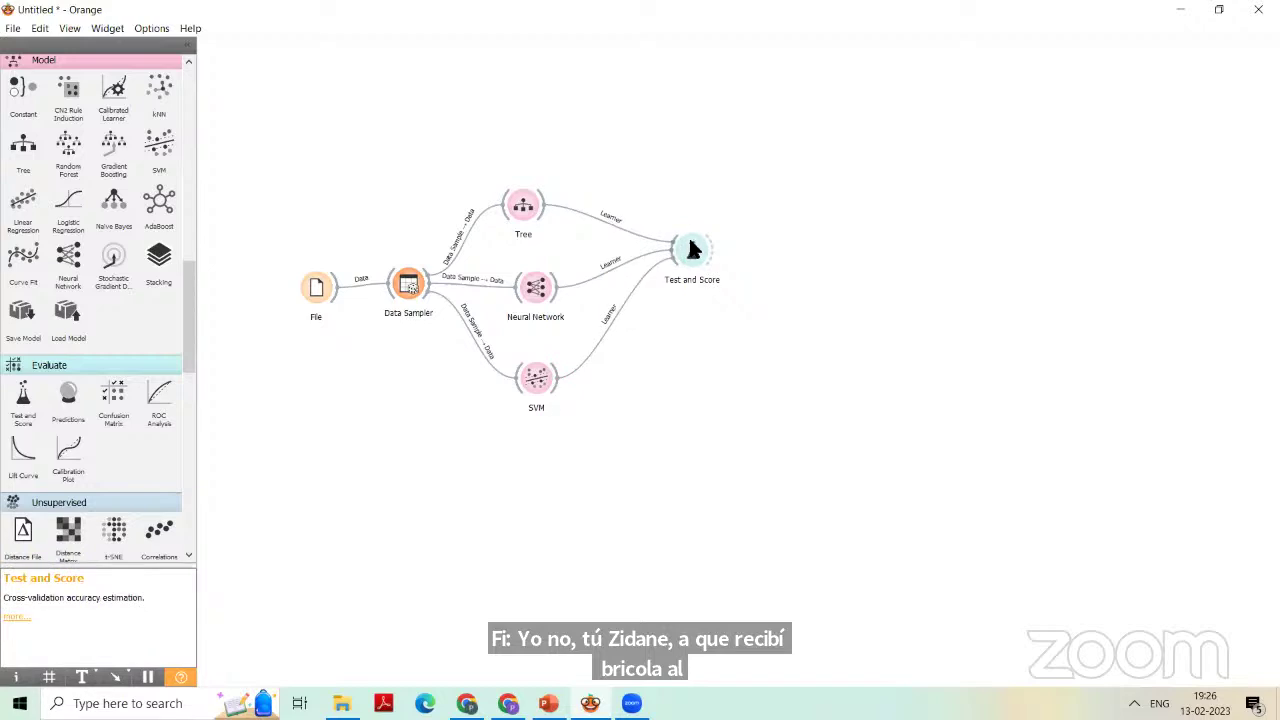
- Check the Test and Score window, close it and link the Data Sampler's Data Sample output to Test and Score
double_click(685, 242)
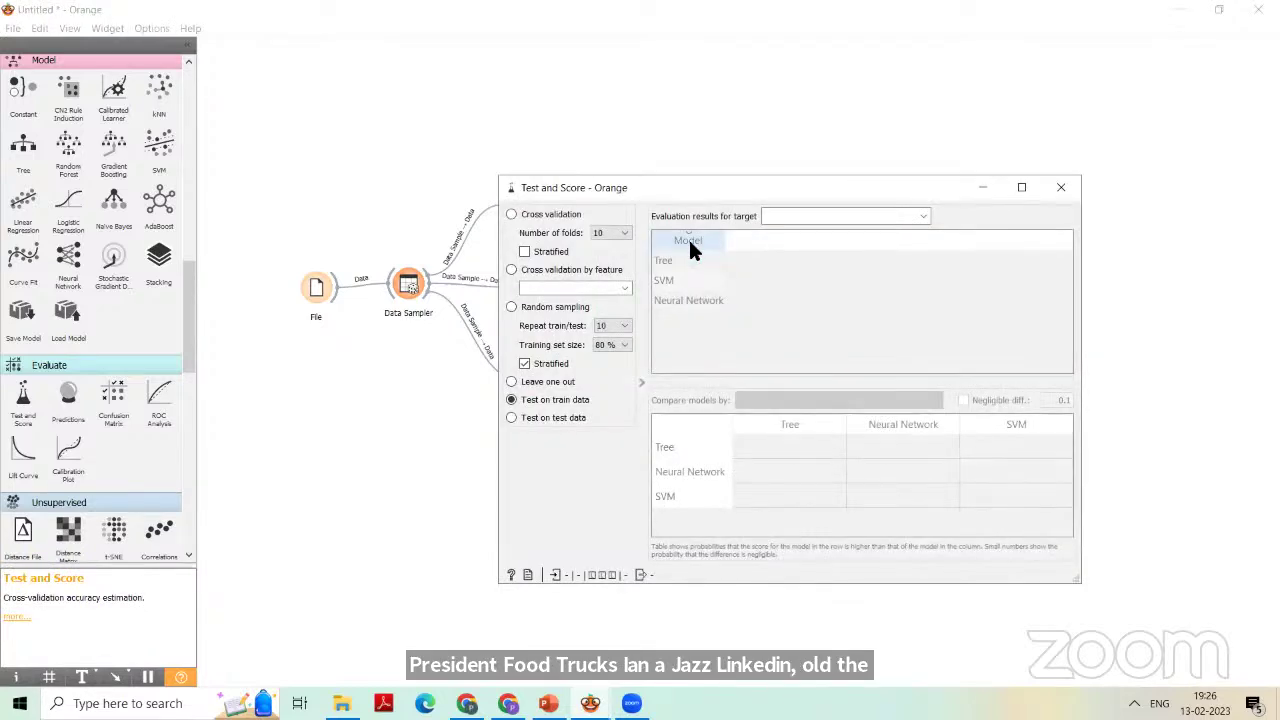
left_click(1060, 189)
left_click_drag(424, 283, 672, 268)
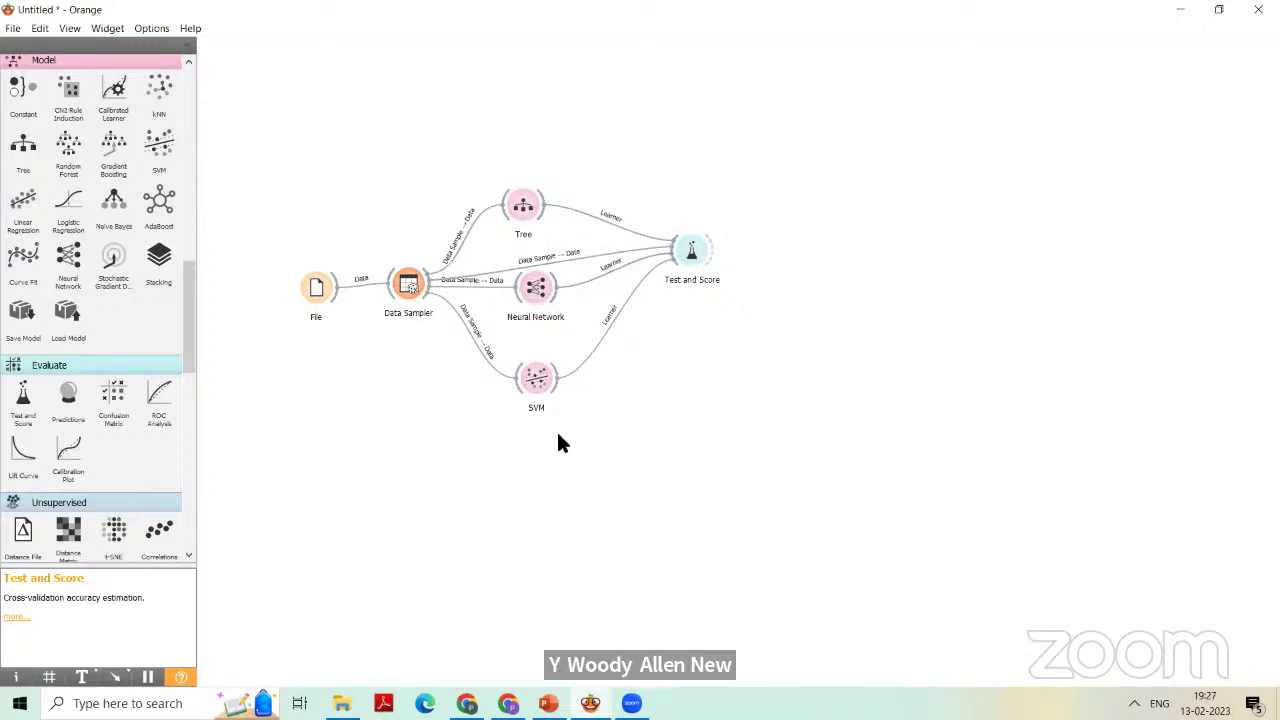
- Review the train-data scores in Test and Score and switch the evaluation to cross validation with 10 folds
double_click(691, 250)
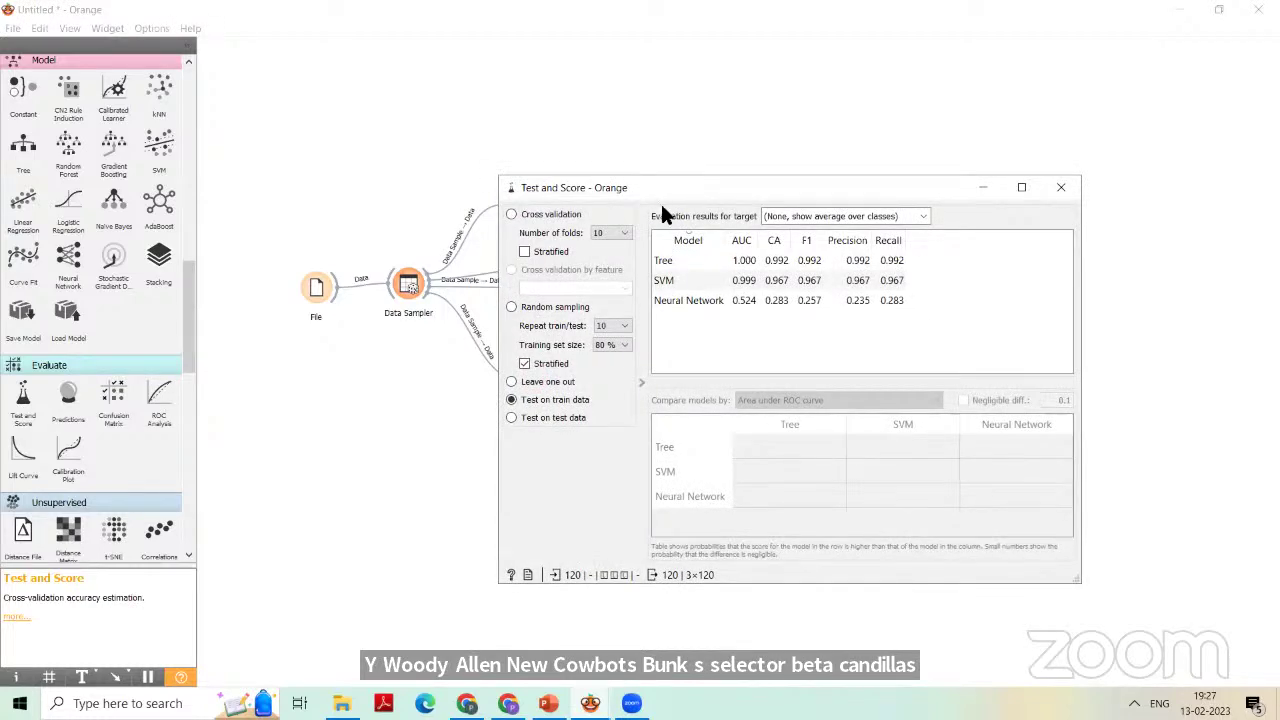
left_click_drag(660, 201, 725, 338)
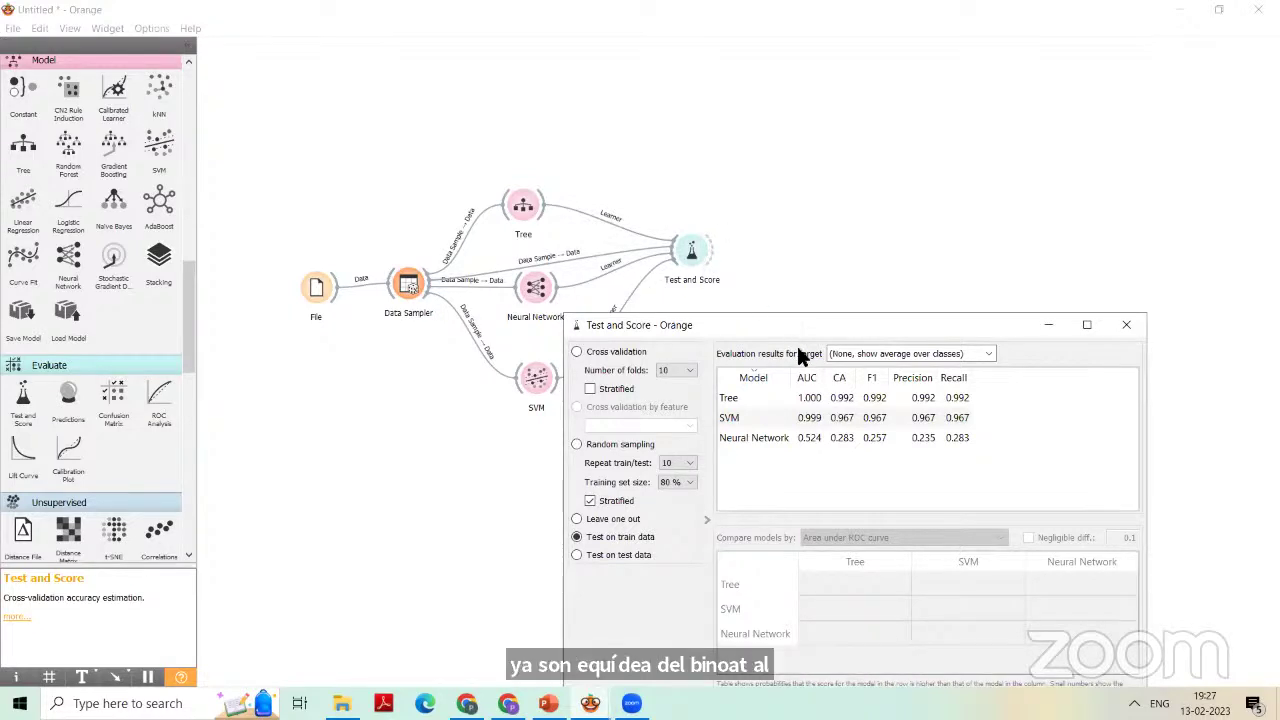
left_click_drag(770, 325, 558, 175)
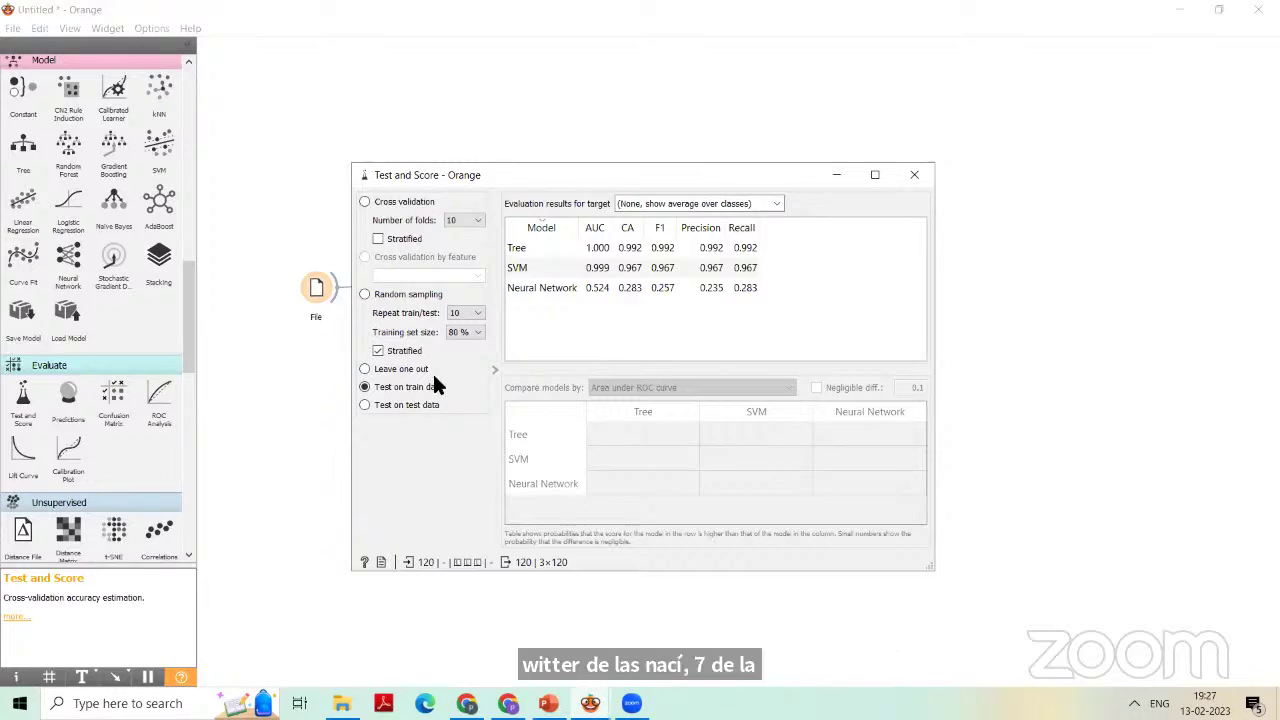
left_click_drag(560, 172, 719, 157)
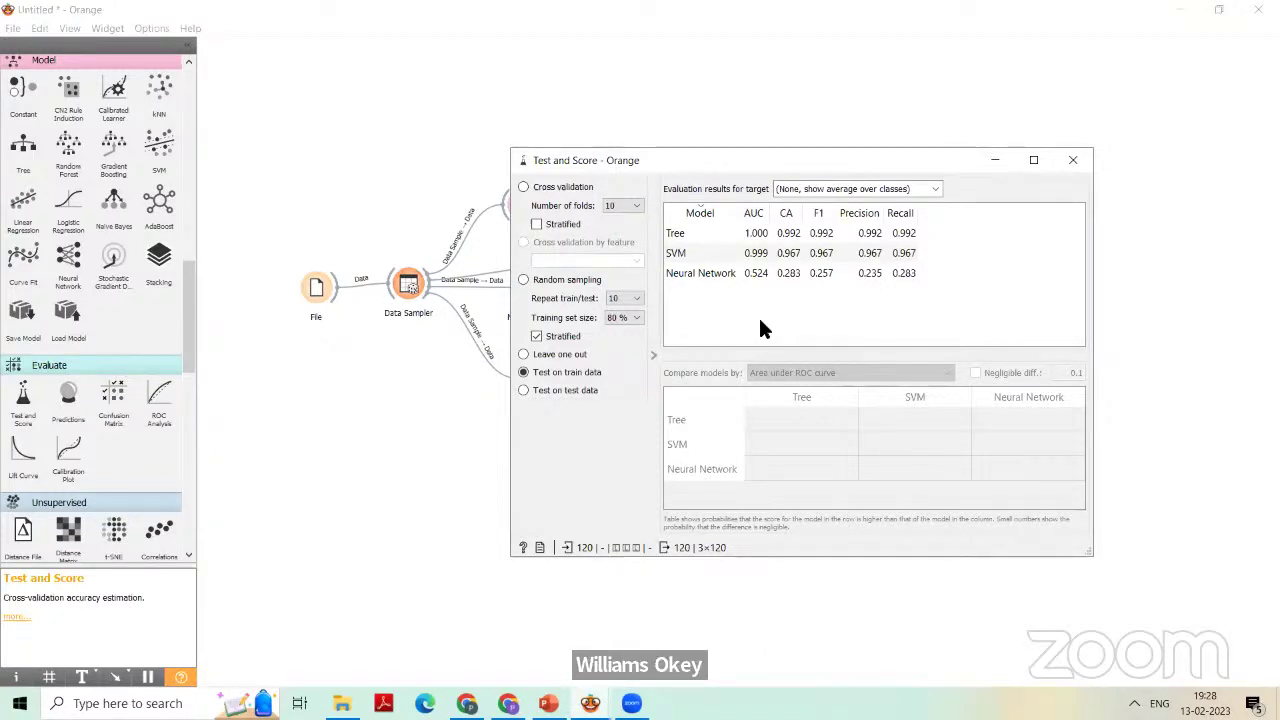
left_click(548, 192)
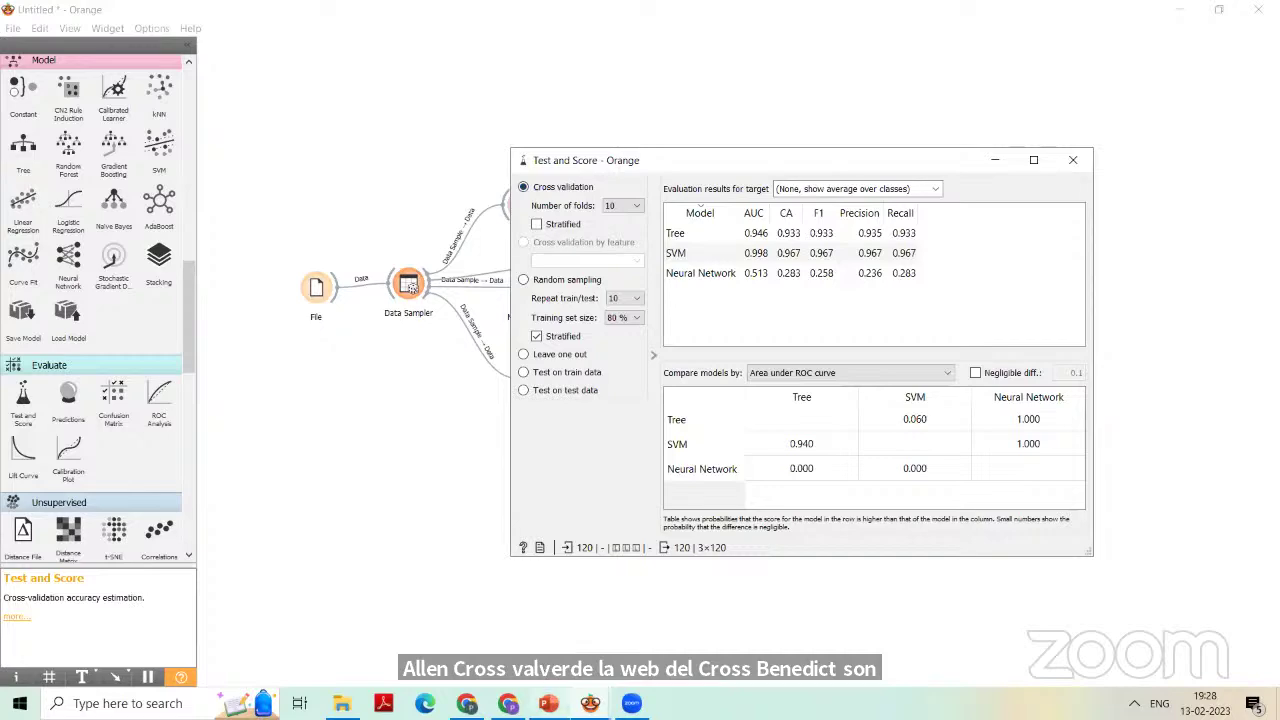
- Switch to the PowerPoint presentation and select the third slide, First Page
left_click(549, 701)
left_click(146, 366)
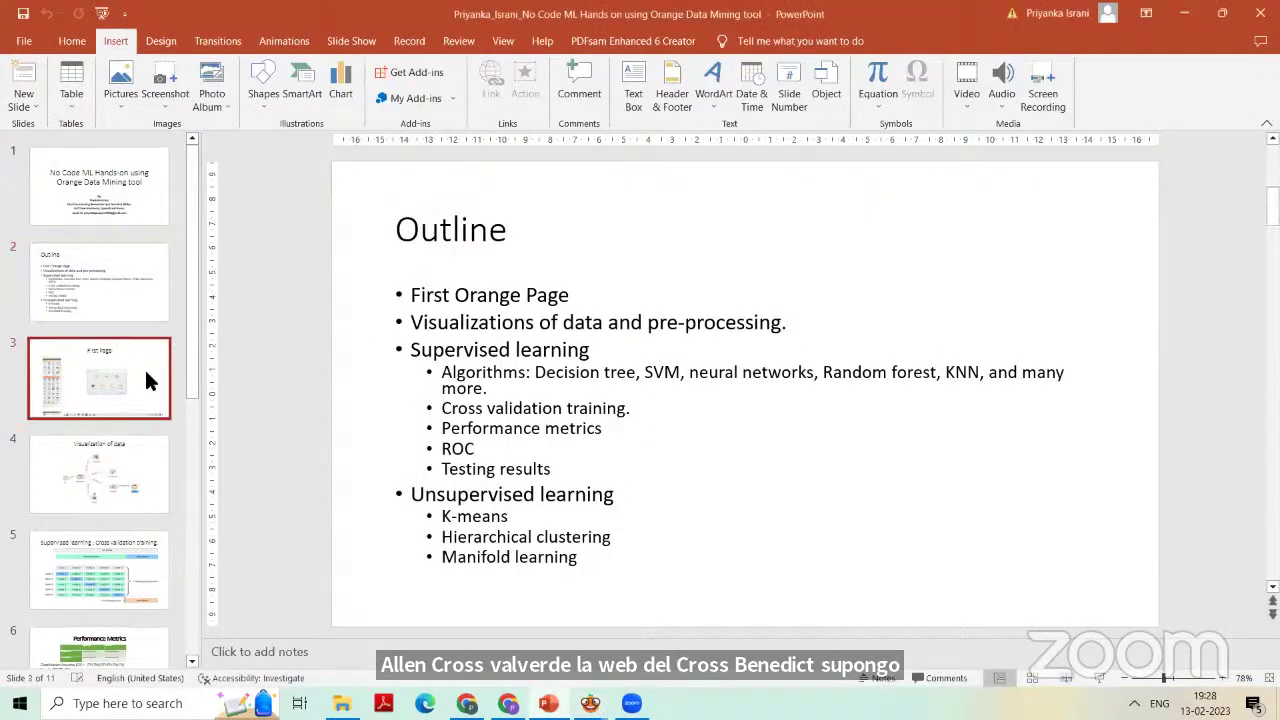
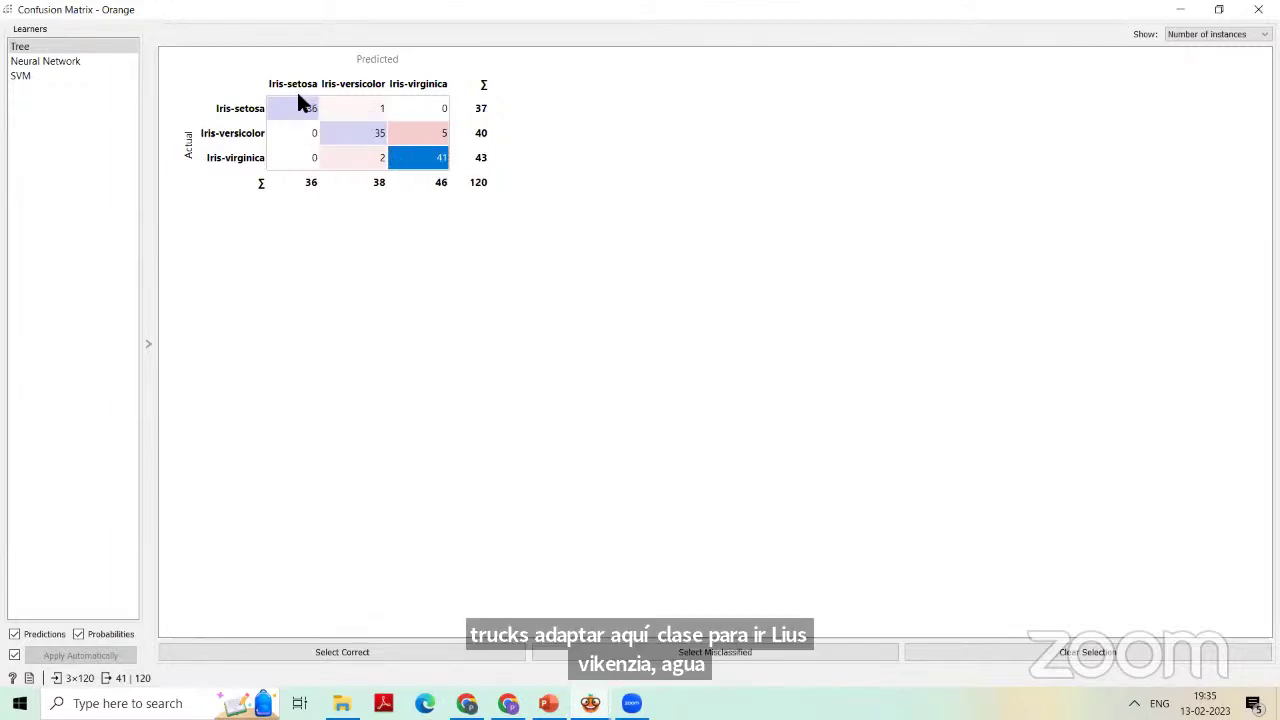
- Examine the Tree's misclassified setosa, versicolor and virginica instances in the Confusion Matrix
left_click(423, 139)
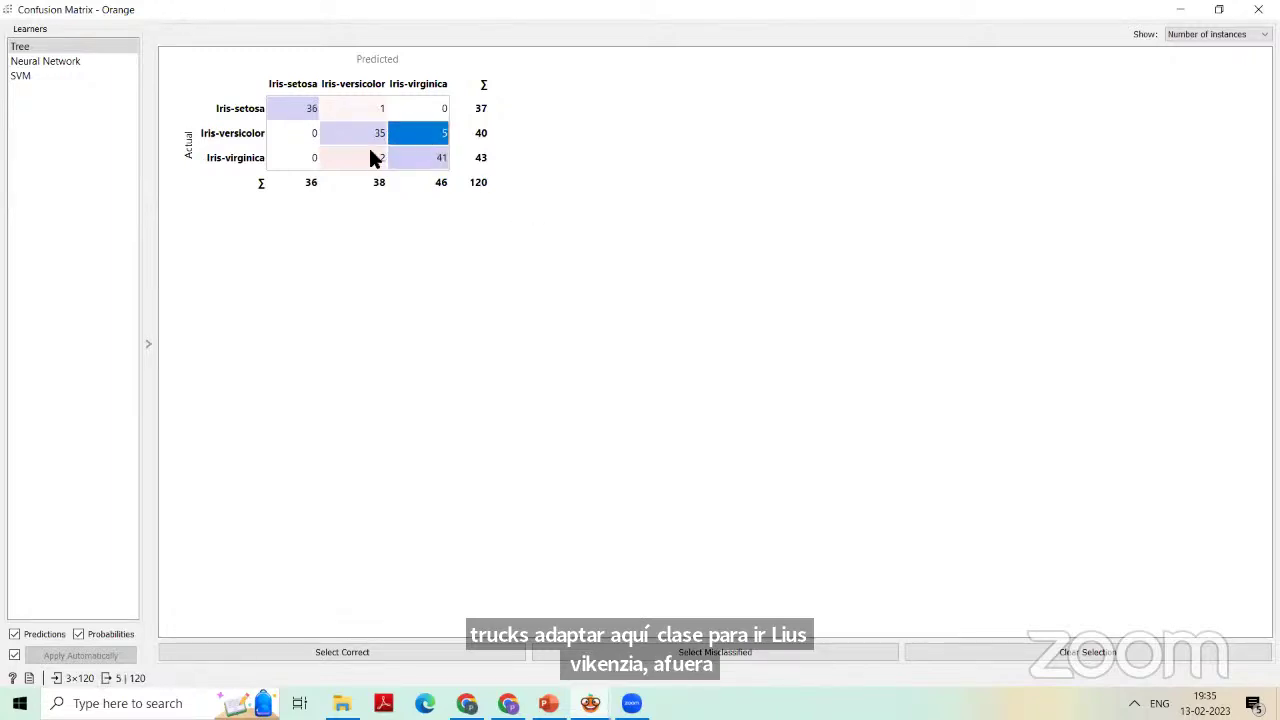
left_click(368, 160)
left_click(425, 140)
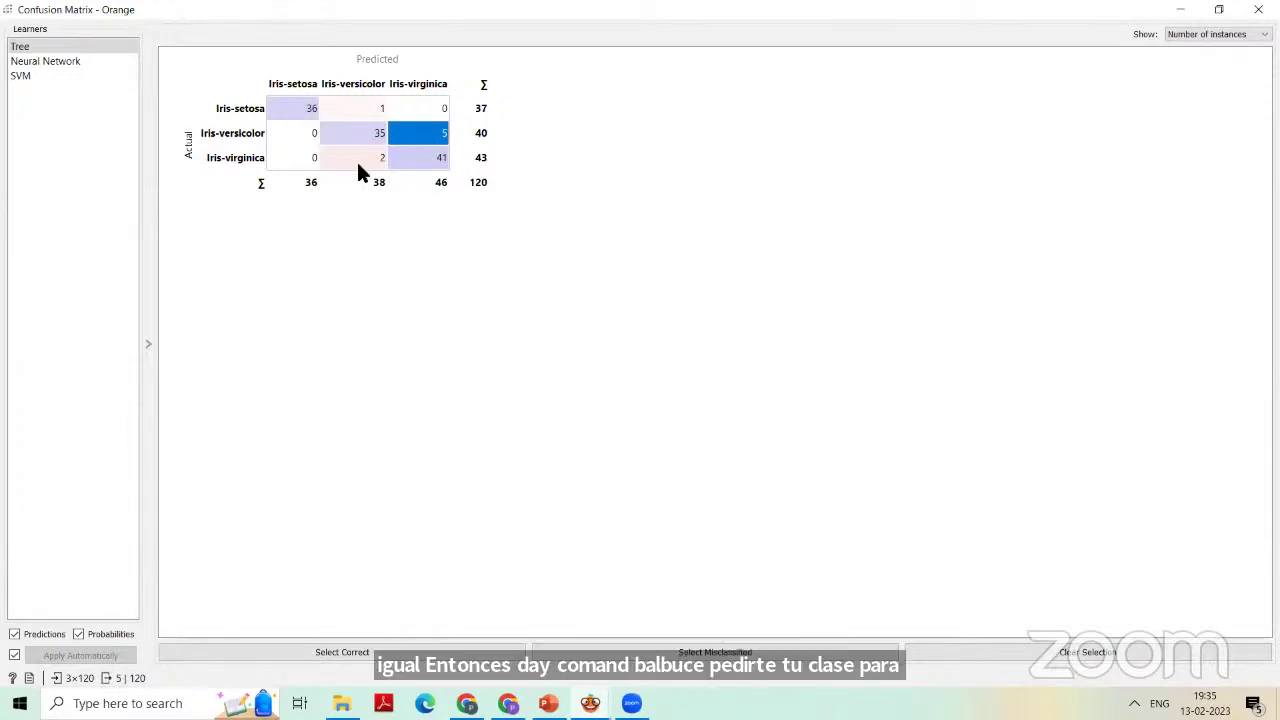
left_click(356, 159)
left_click(356, 108)
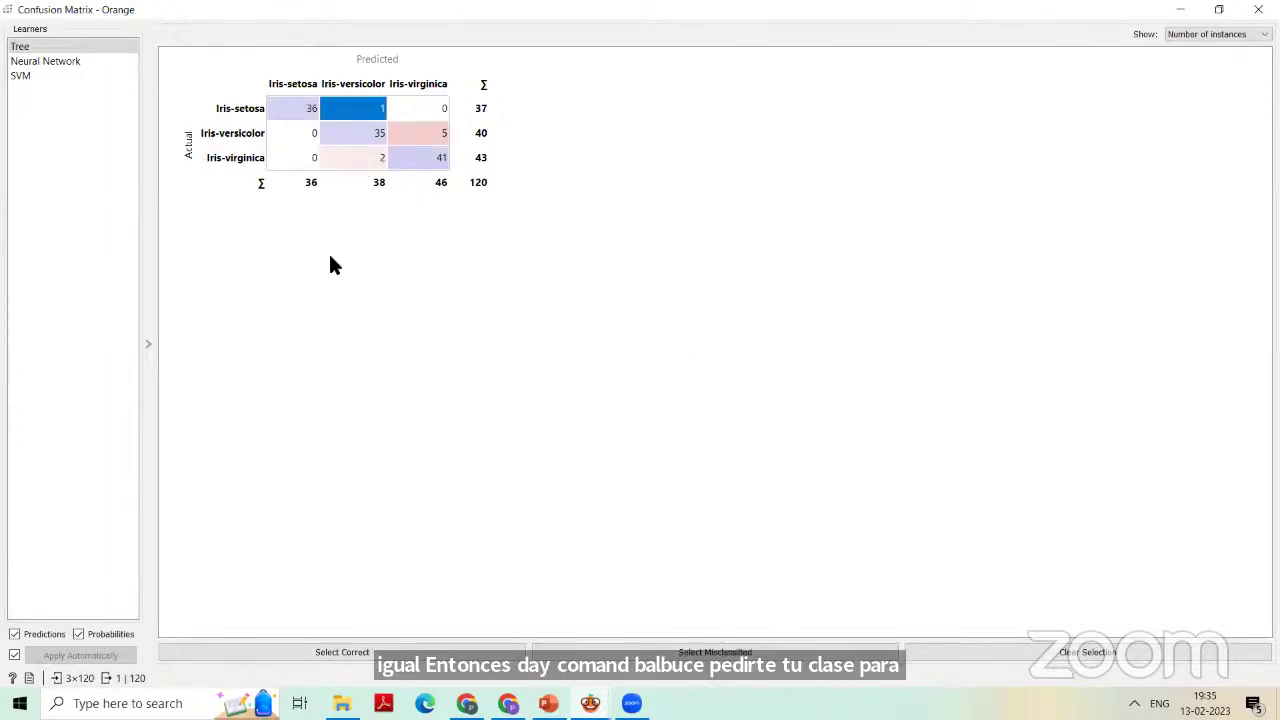
- View the confusion matrices of the Neural Network and SVM learners and close the window
left_click(32, 60)
left_click(29, 75)
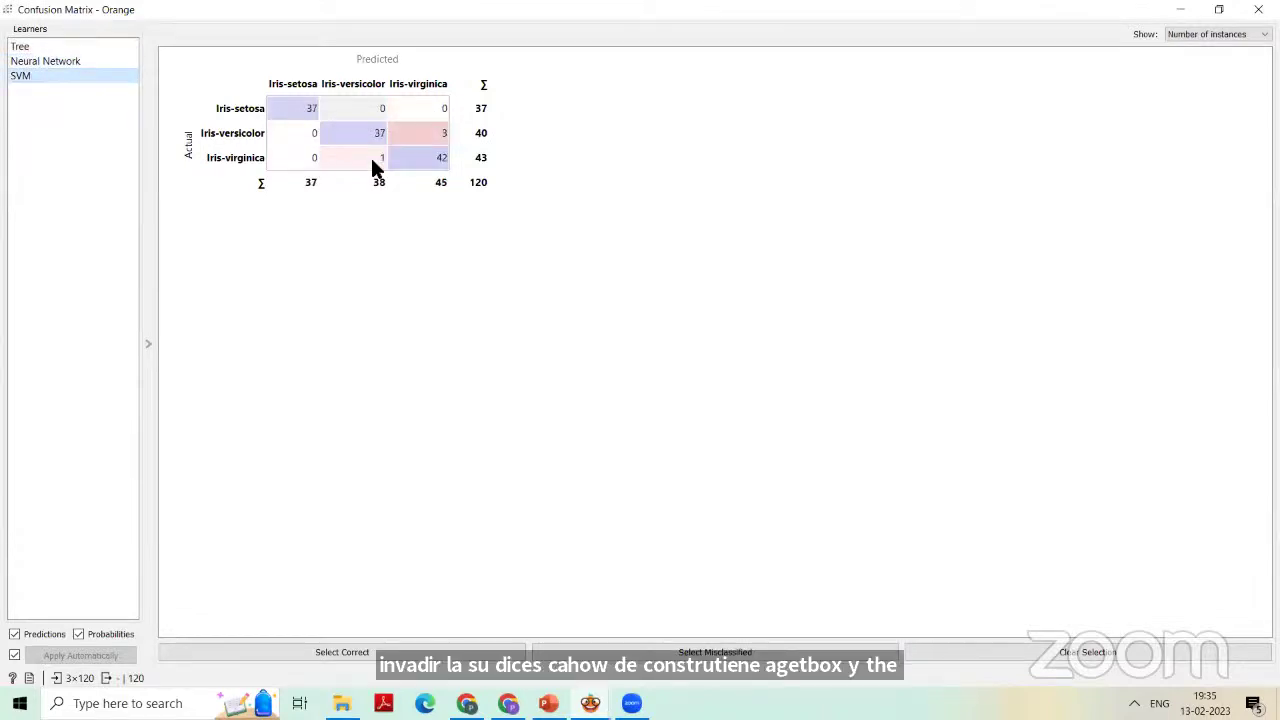
left_click(1258, 9)
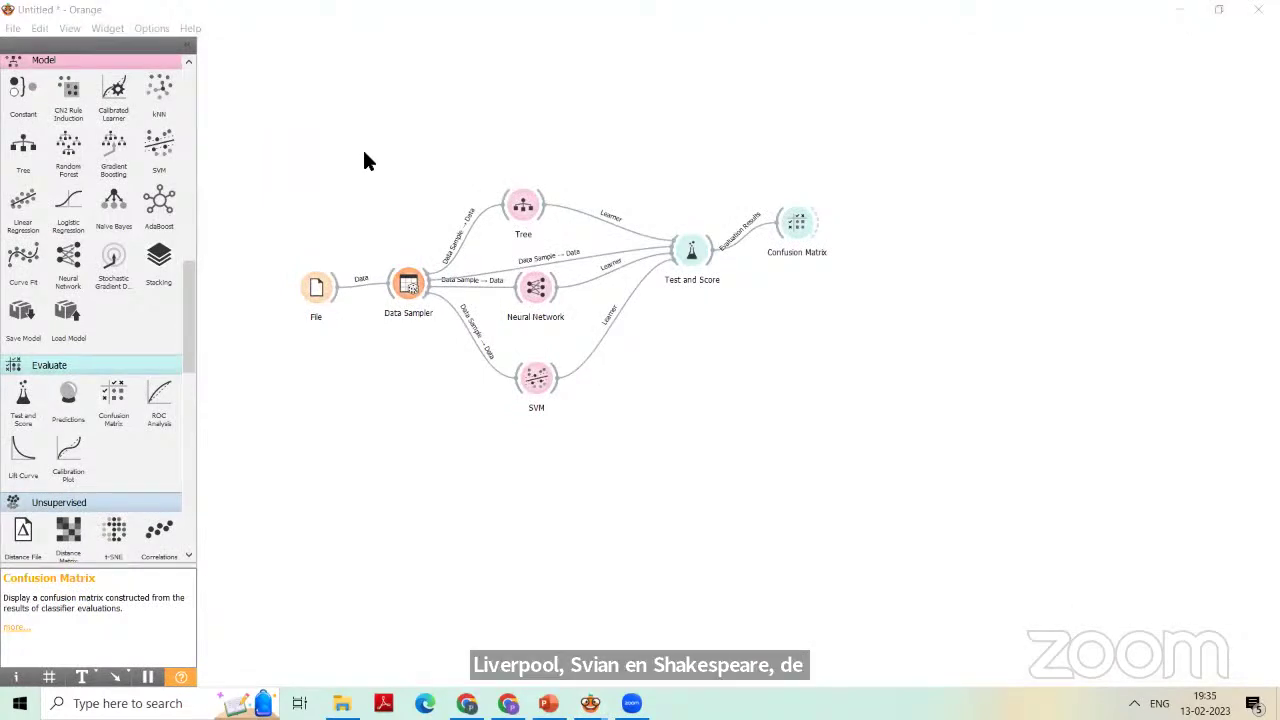
- Add a ROC Analysis widget linked to Test and Score's evaluation results, then review the Iris-setosa curves and close it
left_click_drag(158, 405, 806, 300)
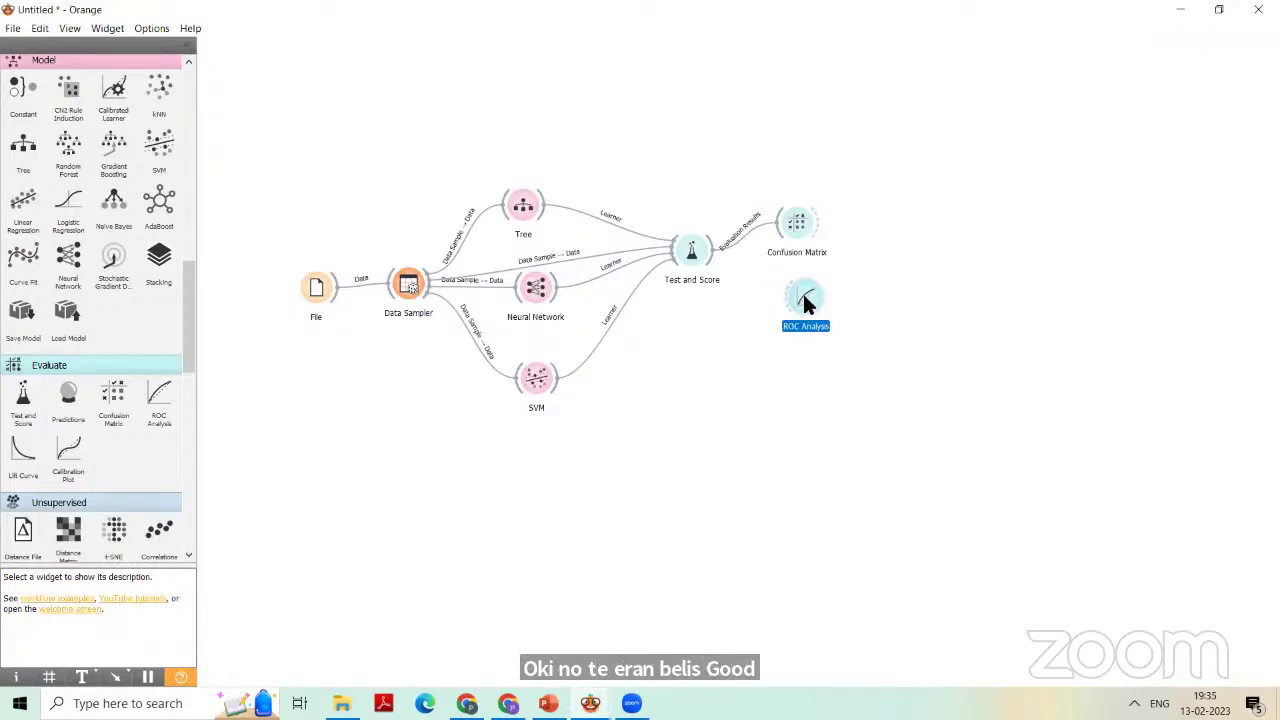
left_click_drag(708, 249, 783, 312)
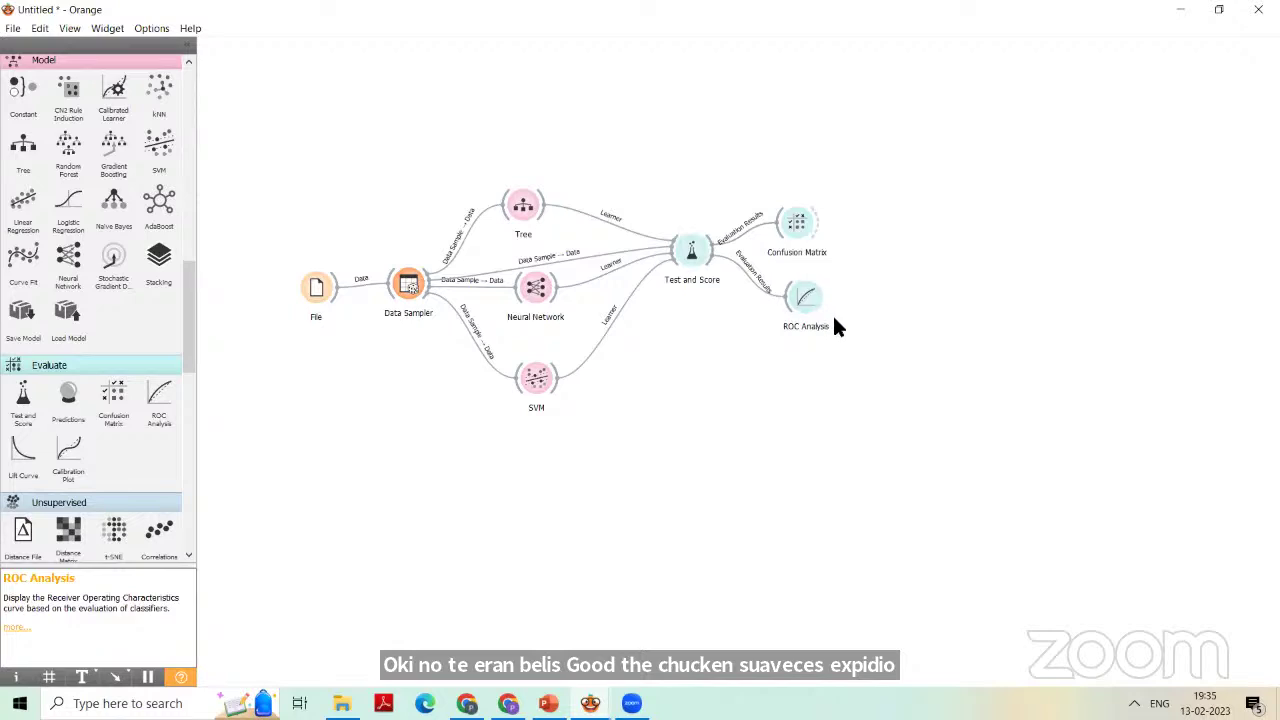
double_click(806, 296)
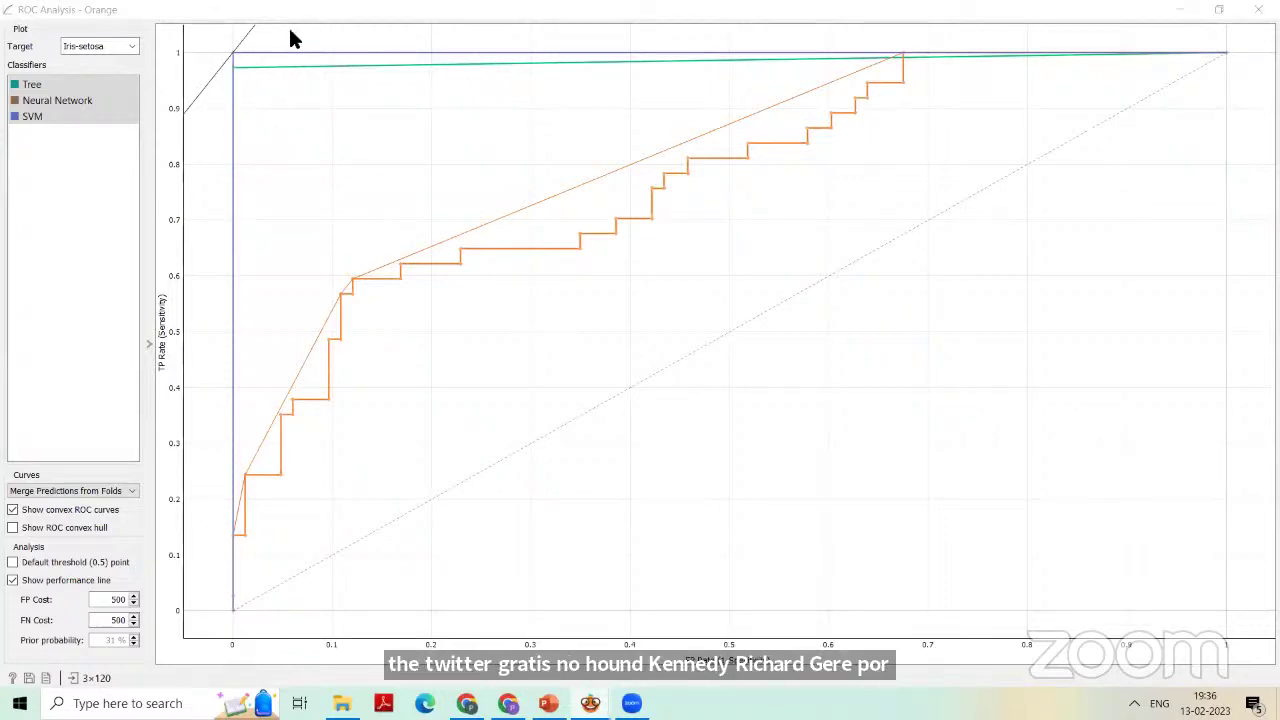
mouse_move(229, 52)
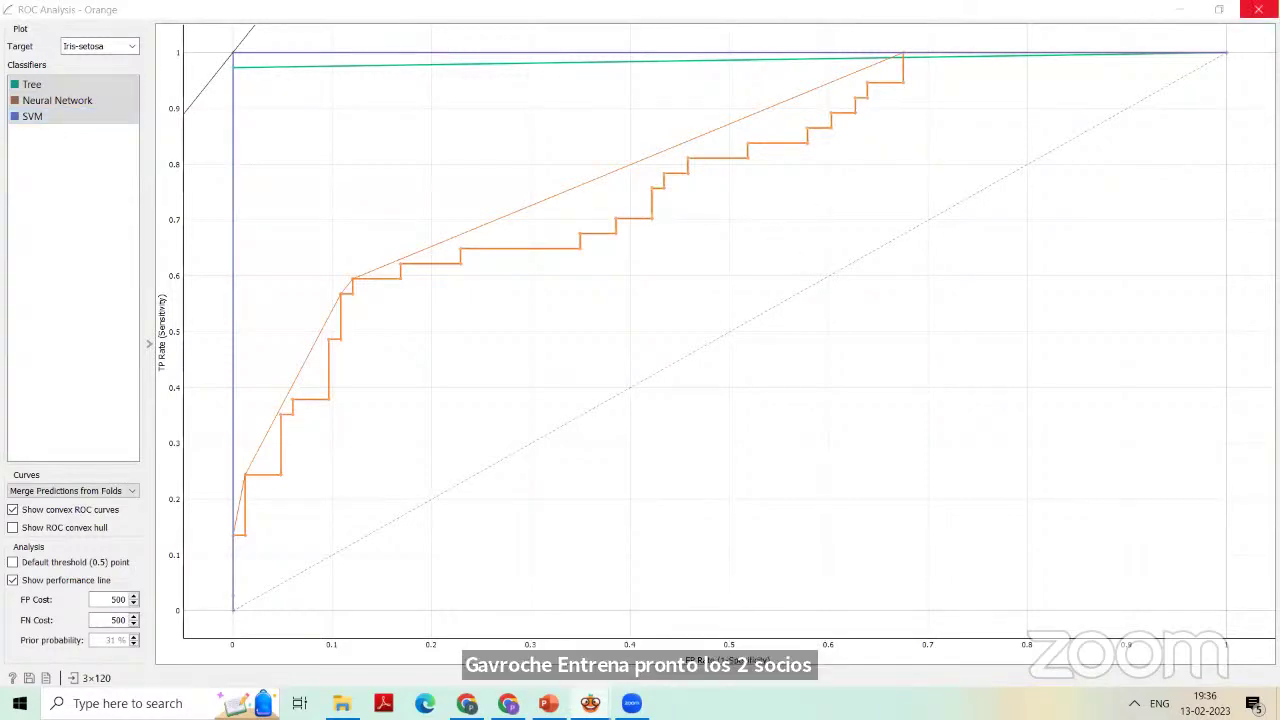
left_click(1258, 9)
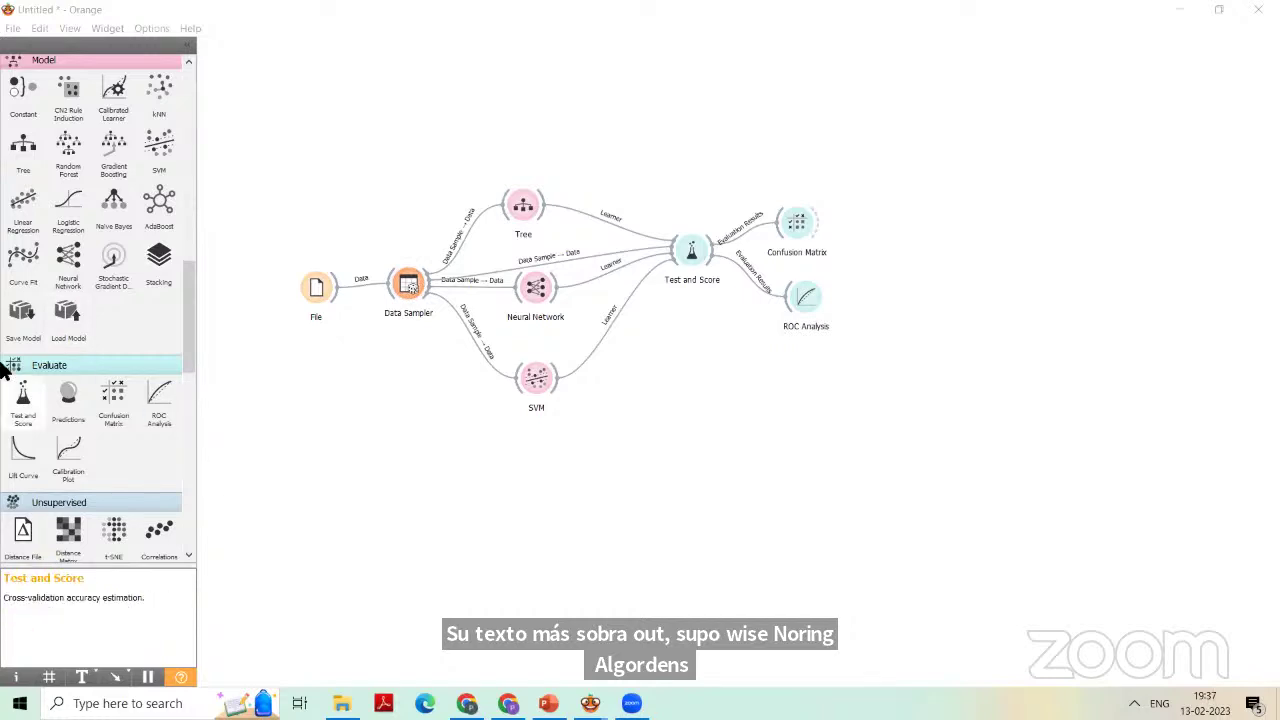
- Add a second Test and Score widget below the first and connect Tree, Neural Network and SVM to it as learners
left_click_drag(22, 417, 712, 425)
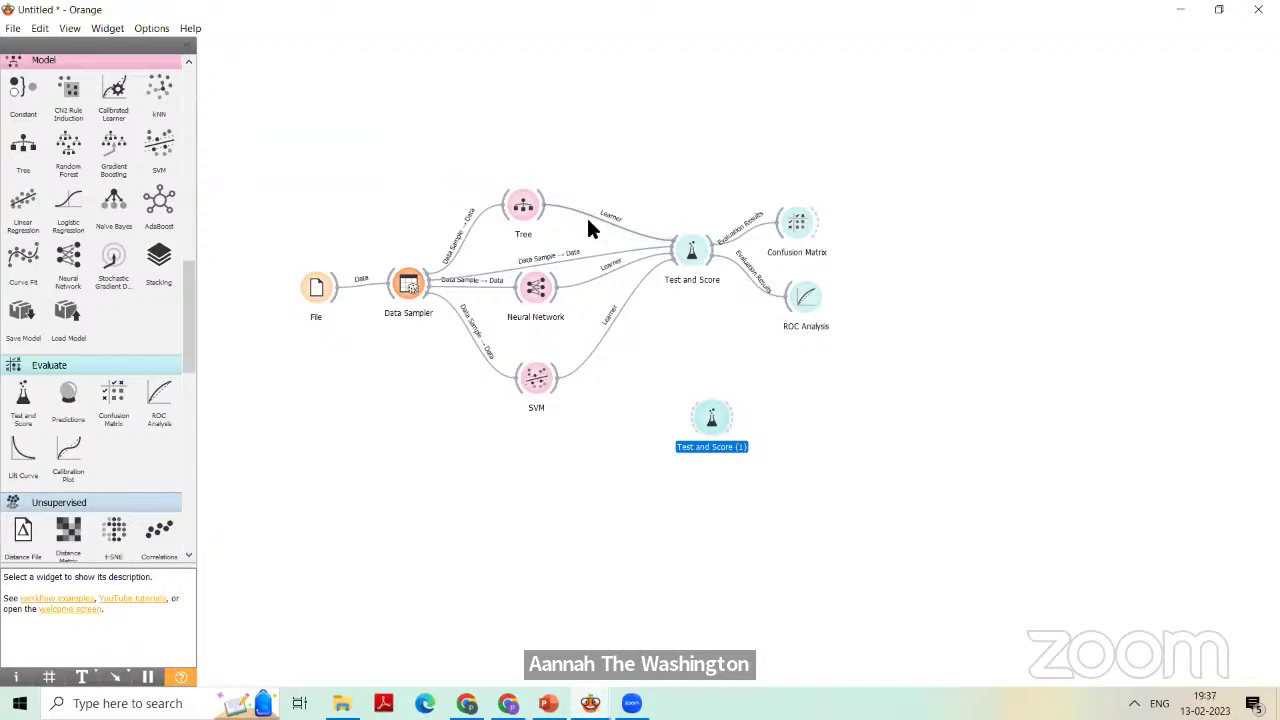
left_click_drag(545, 205, 688, 415)
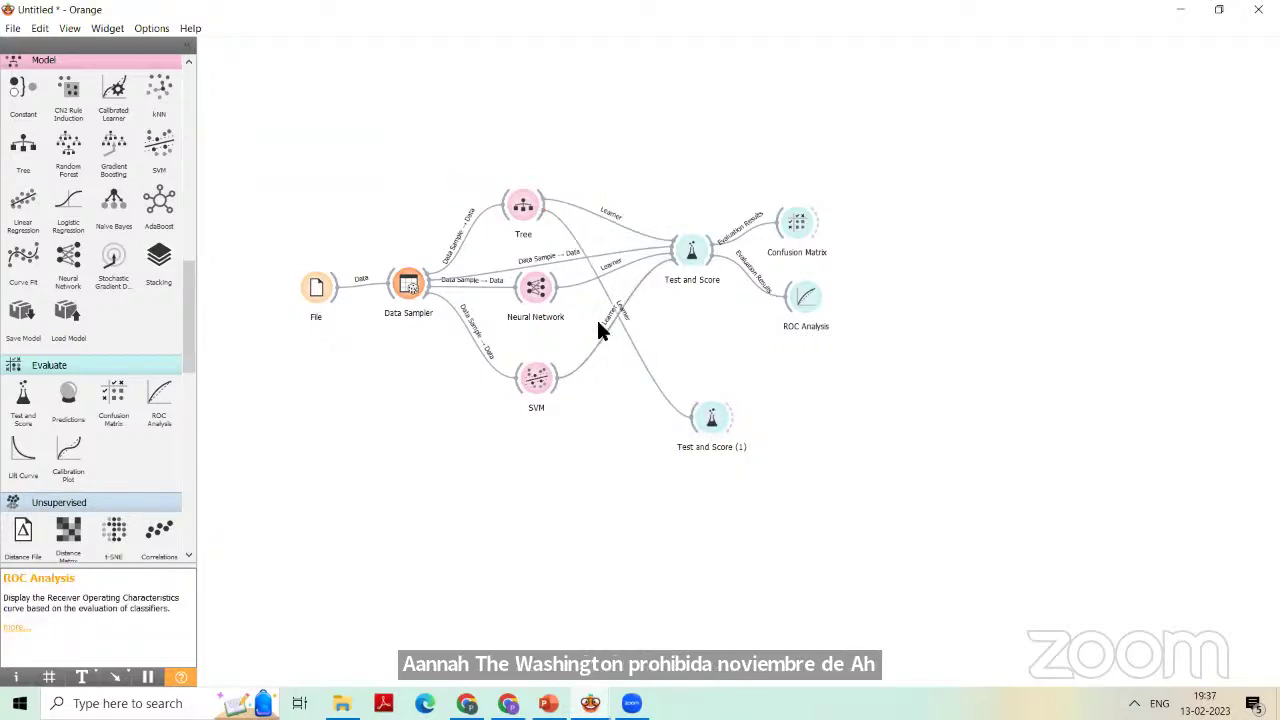
left_click_drag(552, 285, 694, 420)
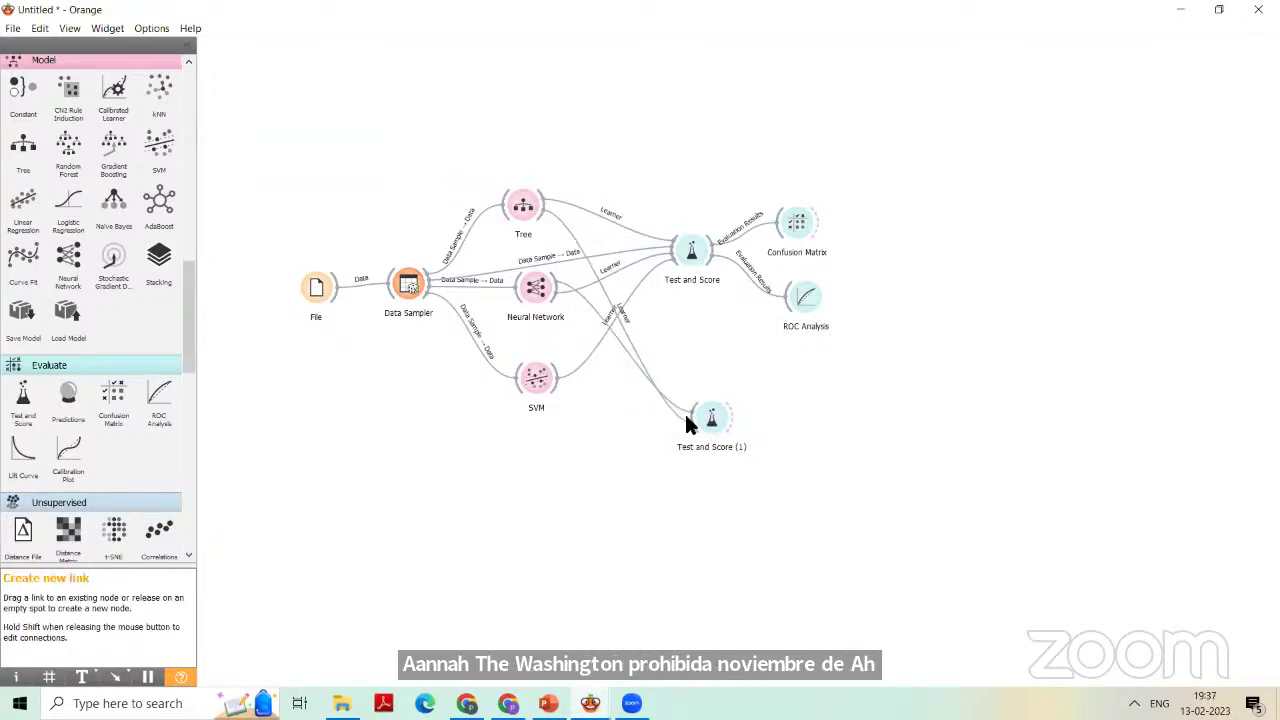
left_click_drag(557, 380, 718, 424)
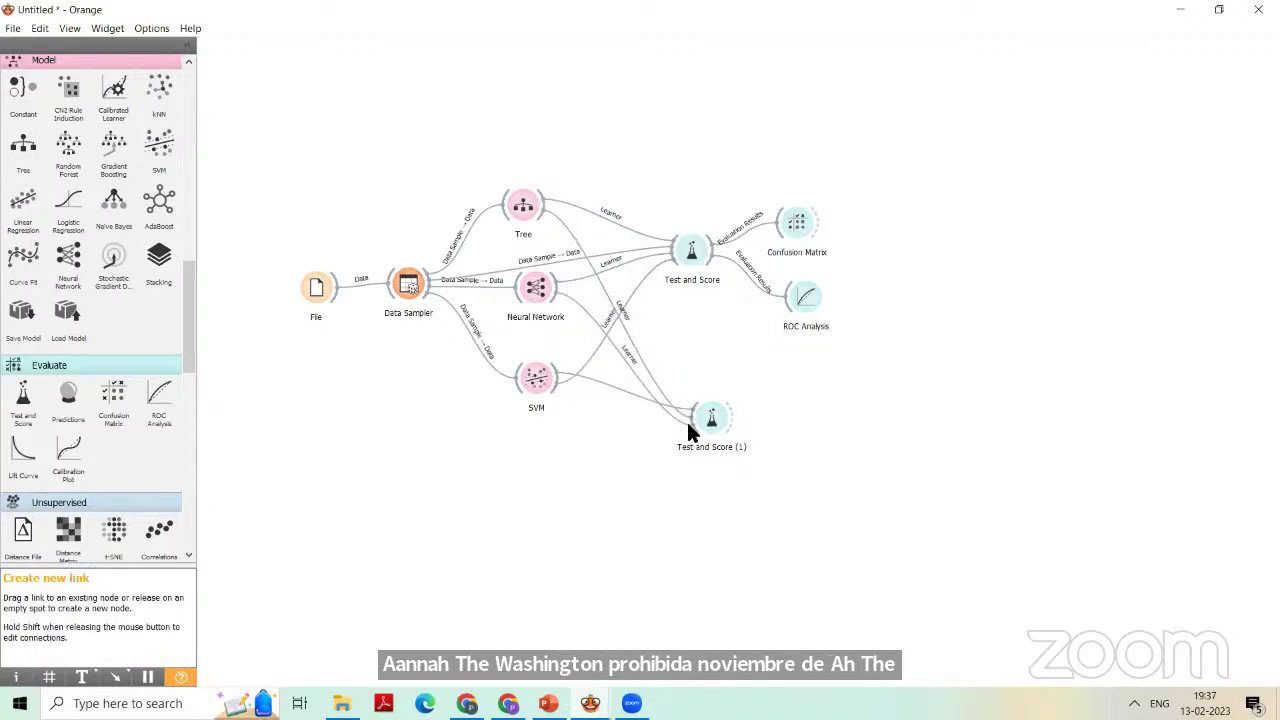
- Link the Data Sampler to the second Test and Score, feeding Remaining Data into its Test Data input
left_click_drag(424, 277, 700, 418)
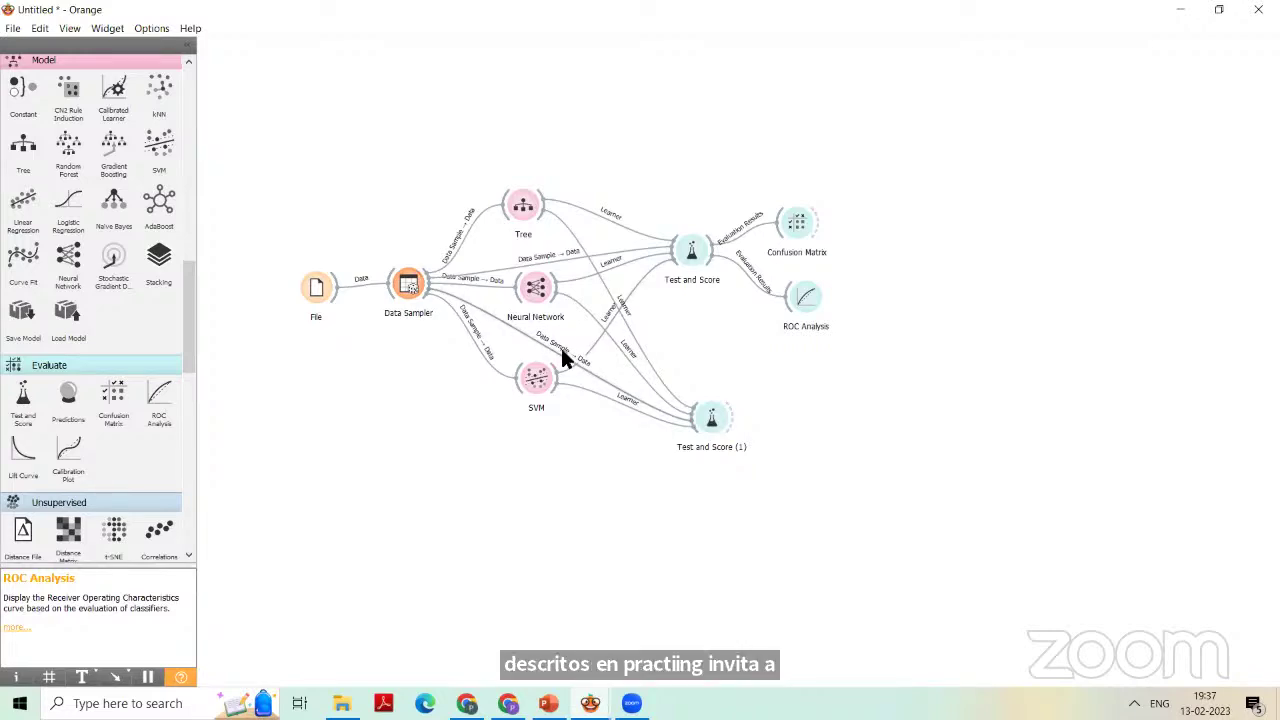
double_click(563, 358)
left_click_drag(604, 338, 674, 315)
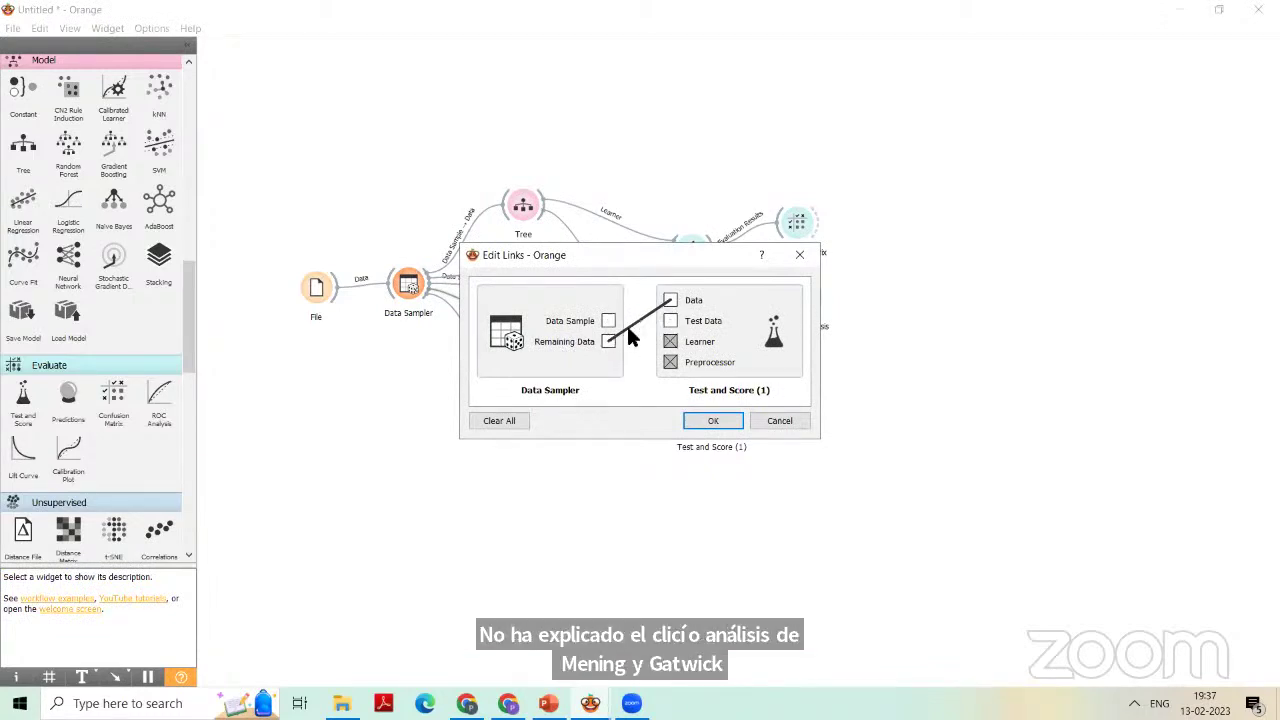
left_click_drag(612, 341, 666, 320)
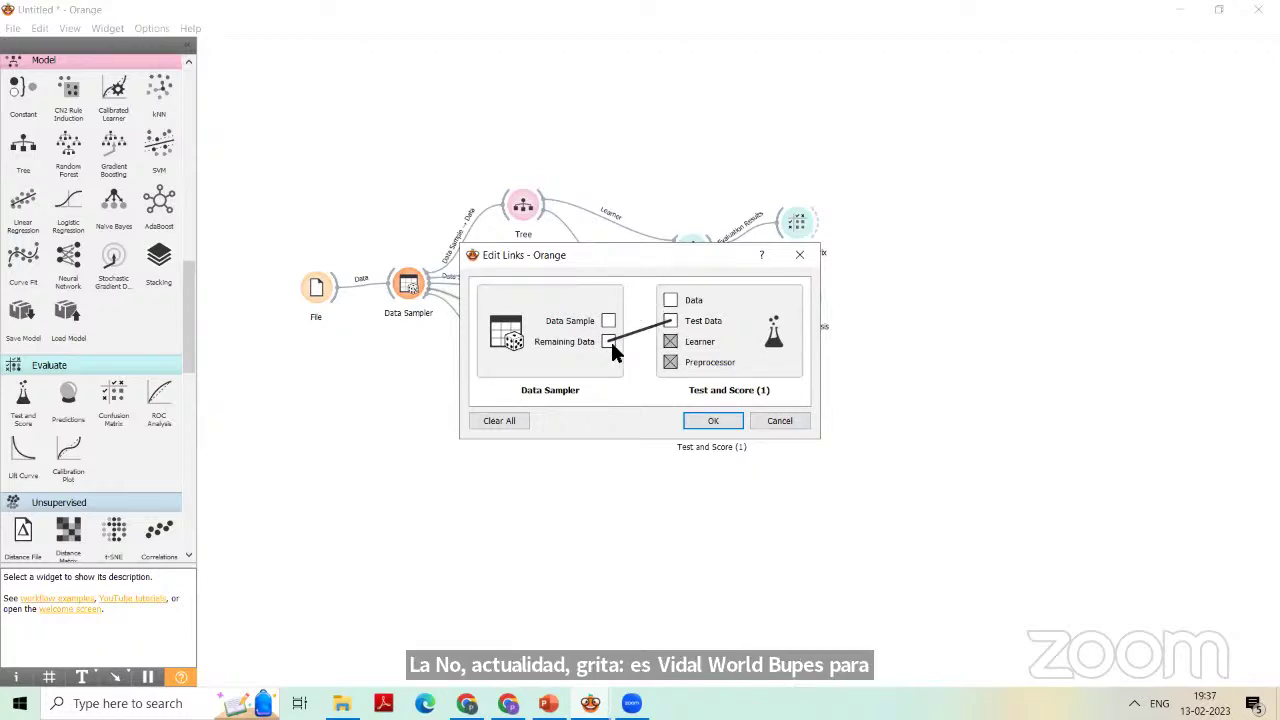
left_click(710, 421)
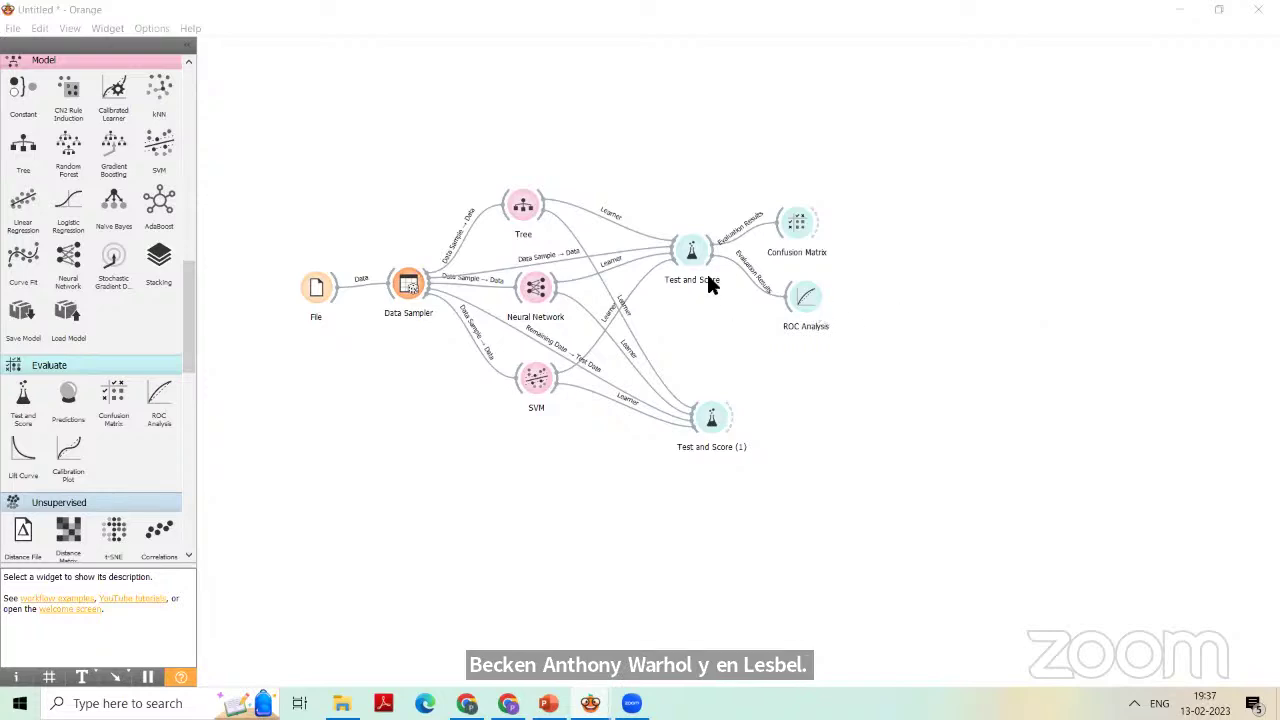
- Spread out the ROC Analysis, Confusion Matrix and second Test and Score widgets on the canvas
left_click_drag(805, 298, 807, 316)
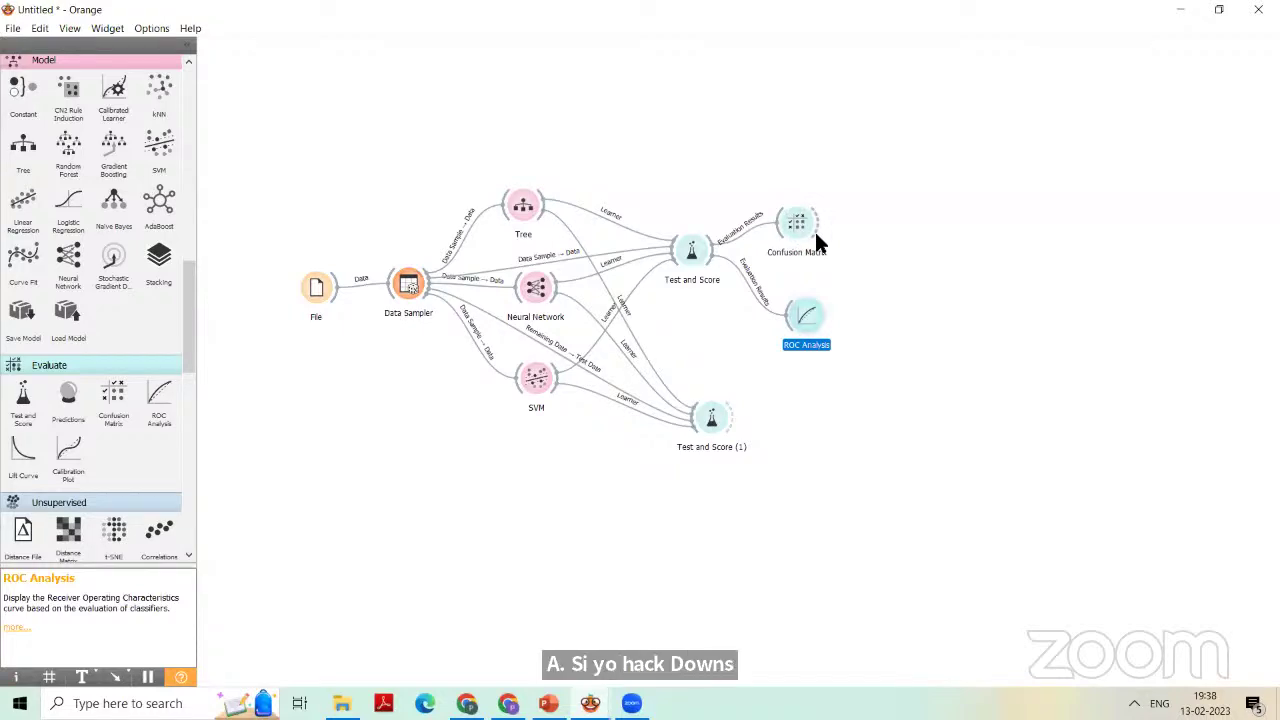
left_click_drag(806, 229, 826, 205)
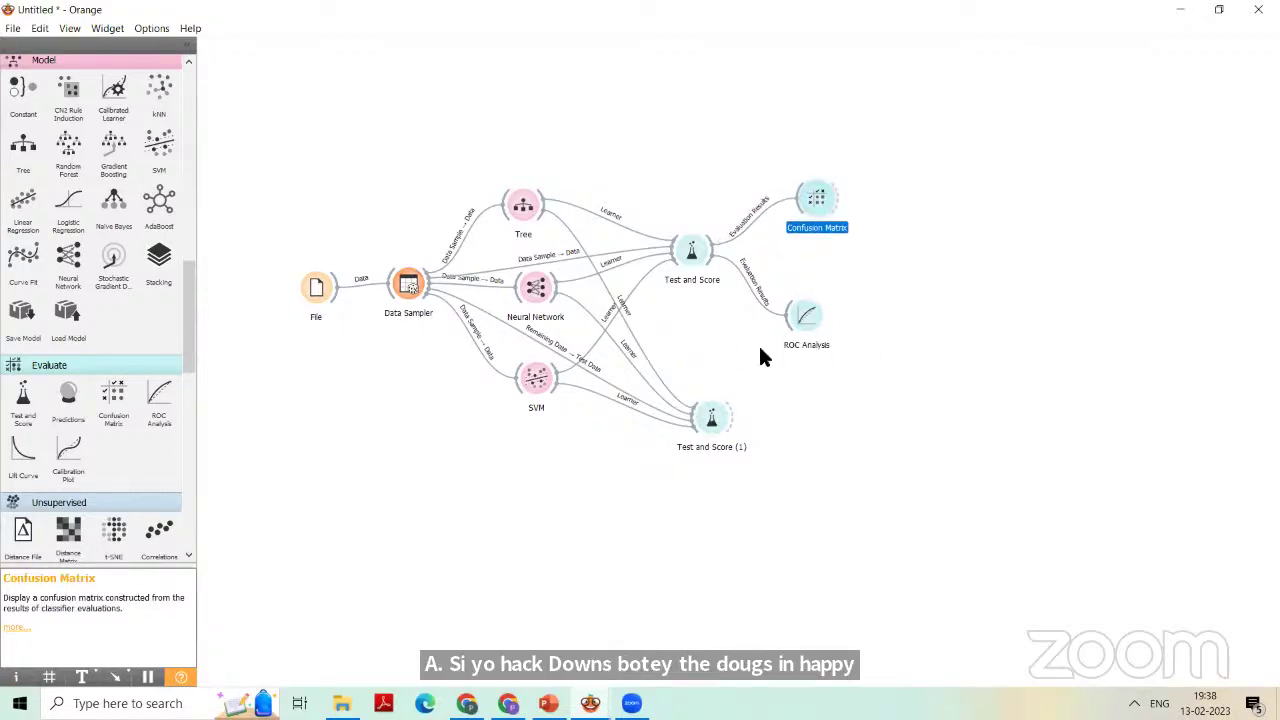
left_click_drag(712, 418, 705, 420)
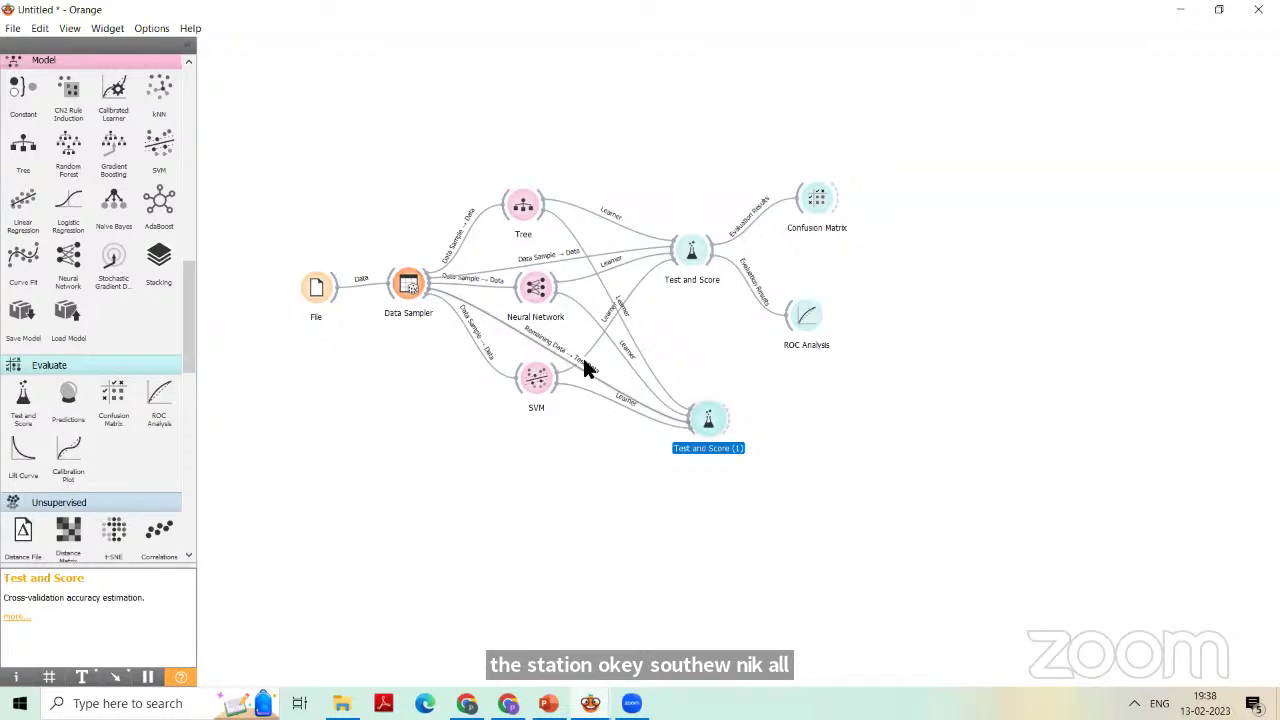
- Set the second Test and Score widget to Test on test data and close its window
double_click(707, 422)
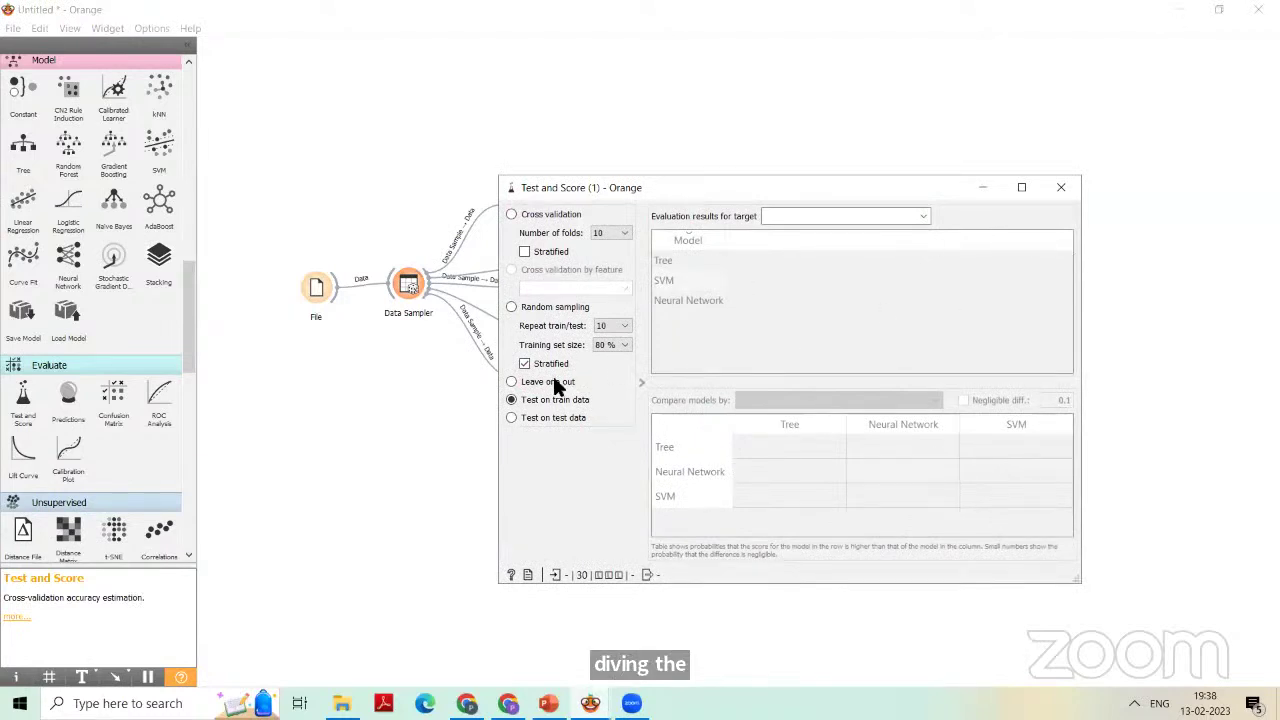
left_click(510, 418)
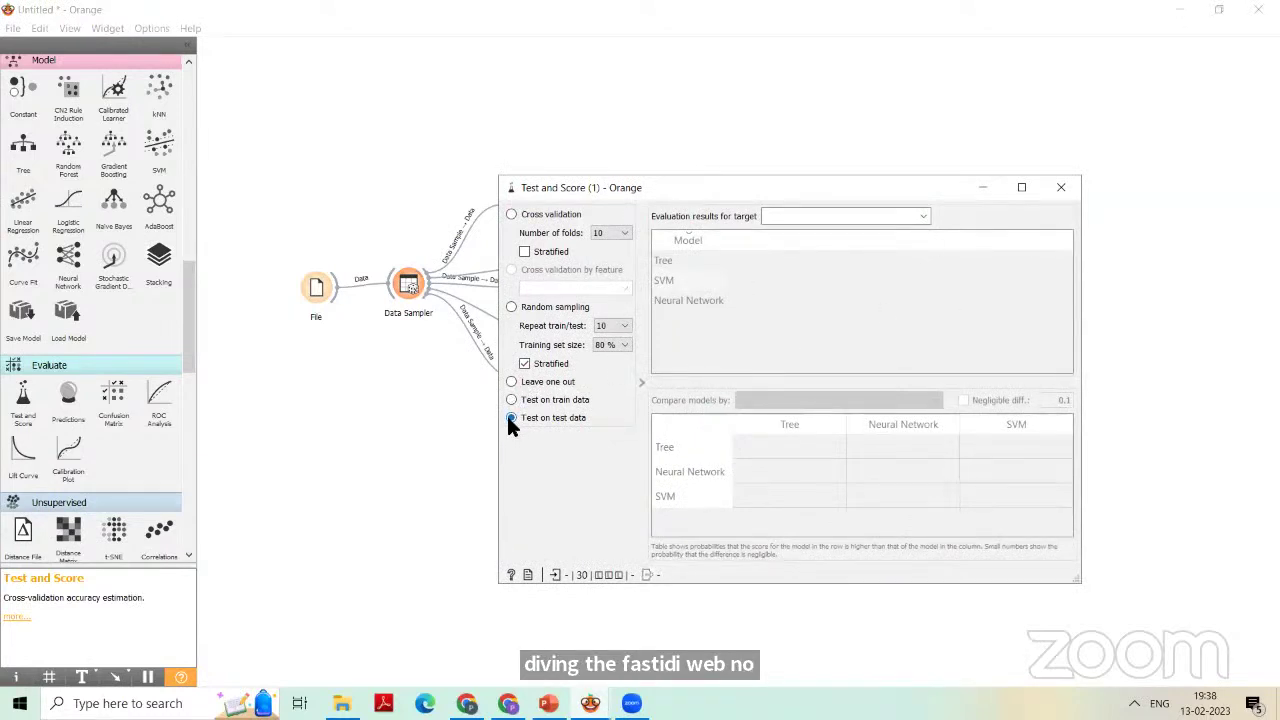
left_click(1060, 188)
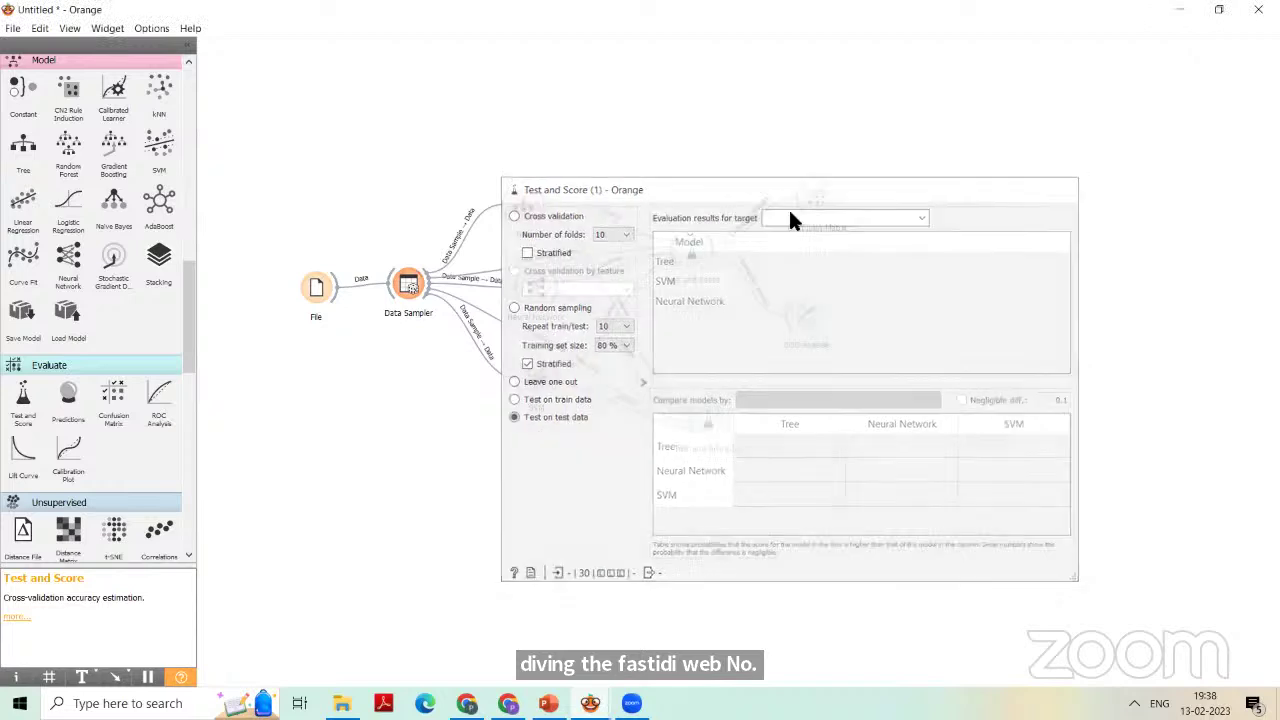
- Link the Data Sampler's Data Sample to the second Test and Score as training data, then review the model scores
left_click_drag(425, 284, 693, 412)
double_click(704, 417)
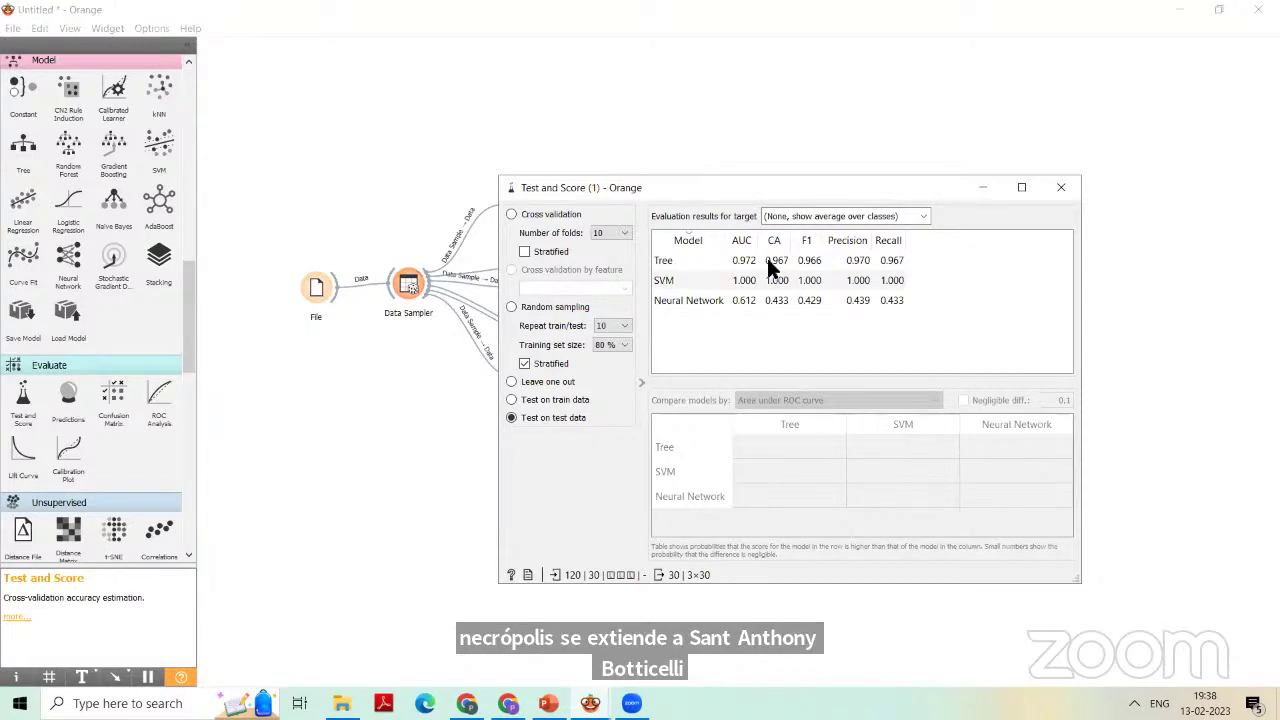
left_click(1058, 186)
left_click_drag(706, 420, 717, 405)
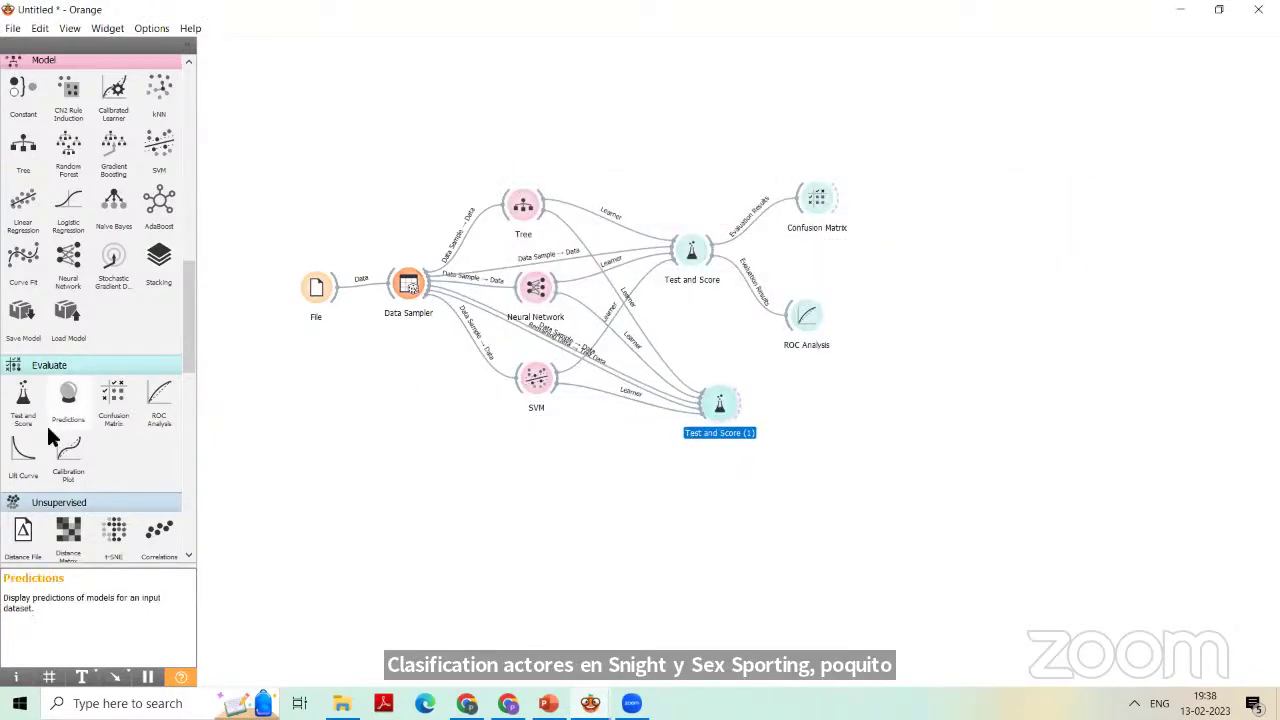
- Add a Predictions widget and link the Data Sampler's Remaining Data to its Data input
mouse_move(193, 325)
left_mouse_down()
mouse_move(197, 344)
mouse_move(190, 304)
left_mouse_up()
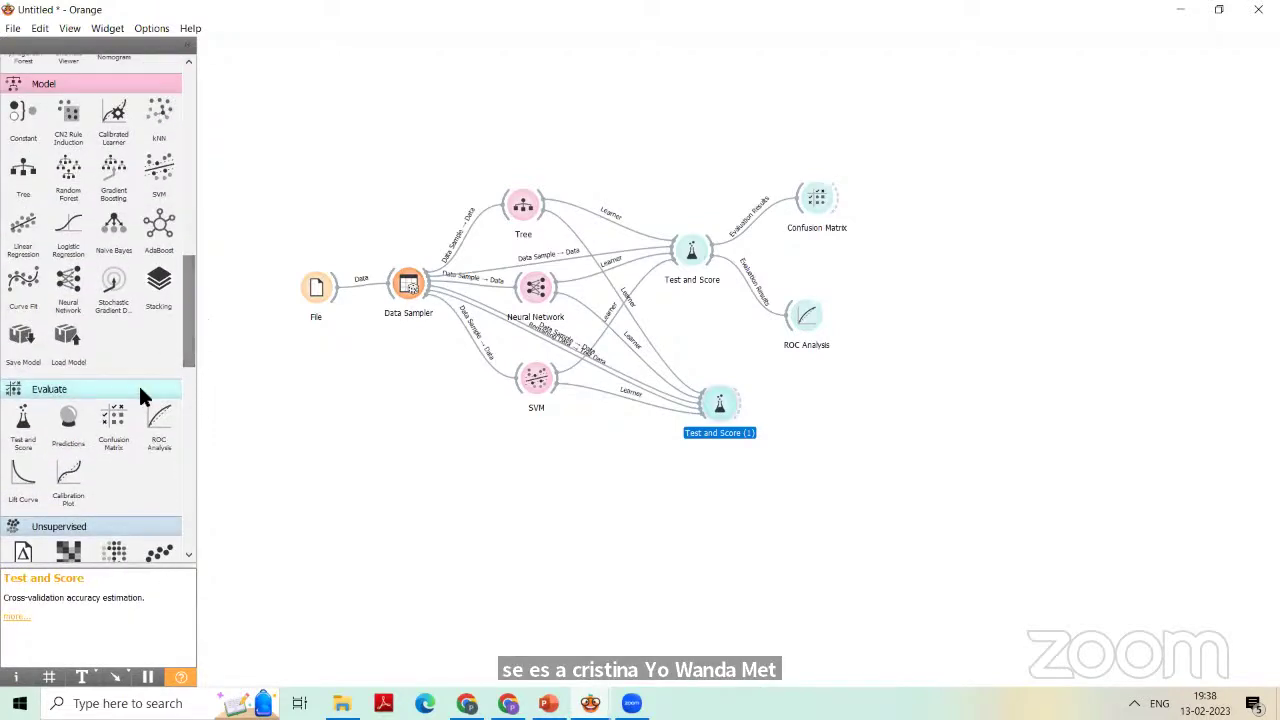
mouse_move(68, 417)
left_mouse_down()
mouse_move(397, 518)
mouse_move(843, 437)
mouse_move(883, 420)
mouse_move(876, 410)
left_mouse_up()
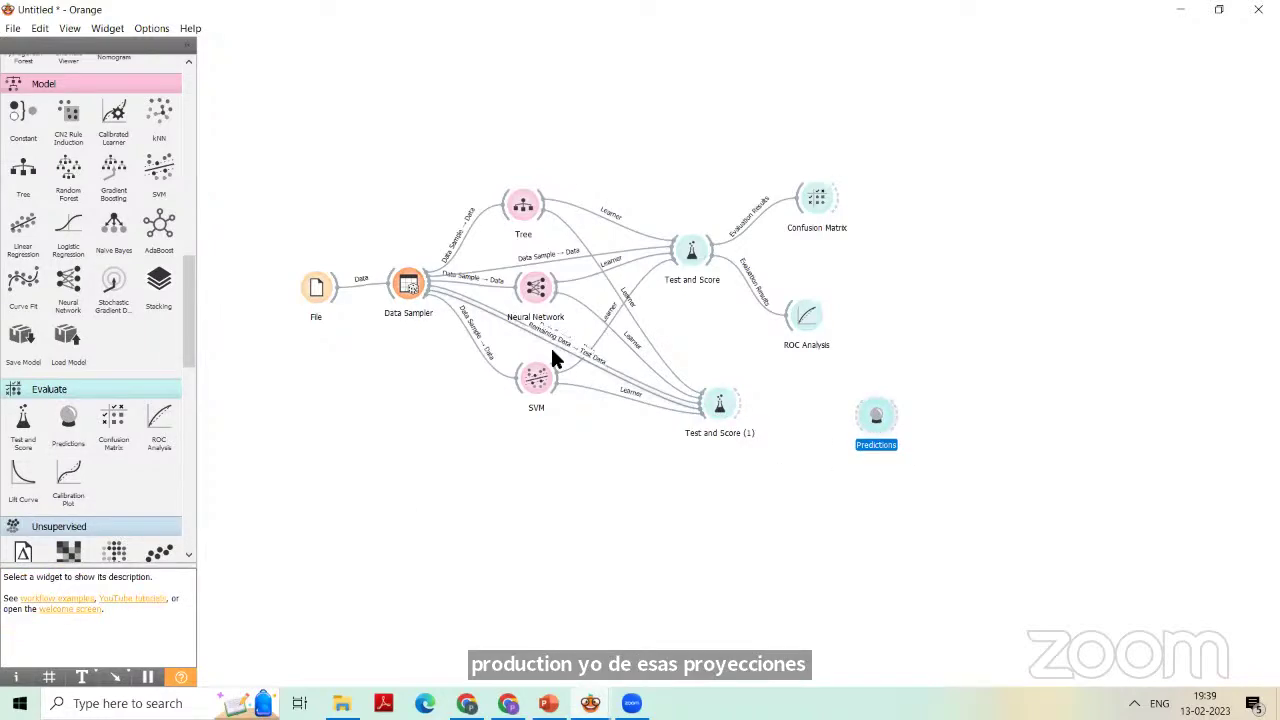
left_click_drag(430, 288, 858, 414)
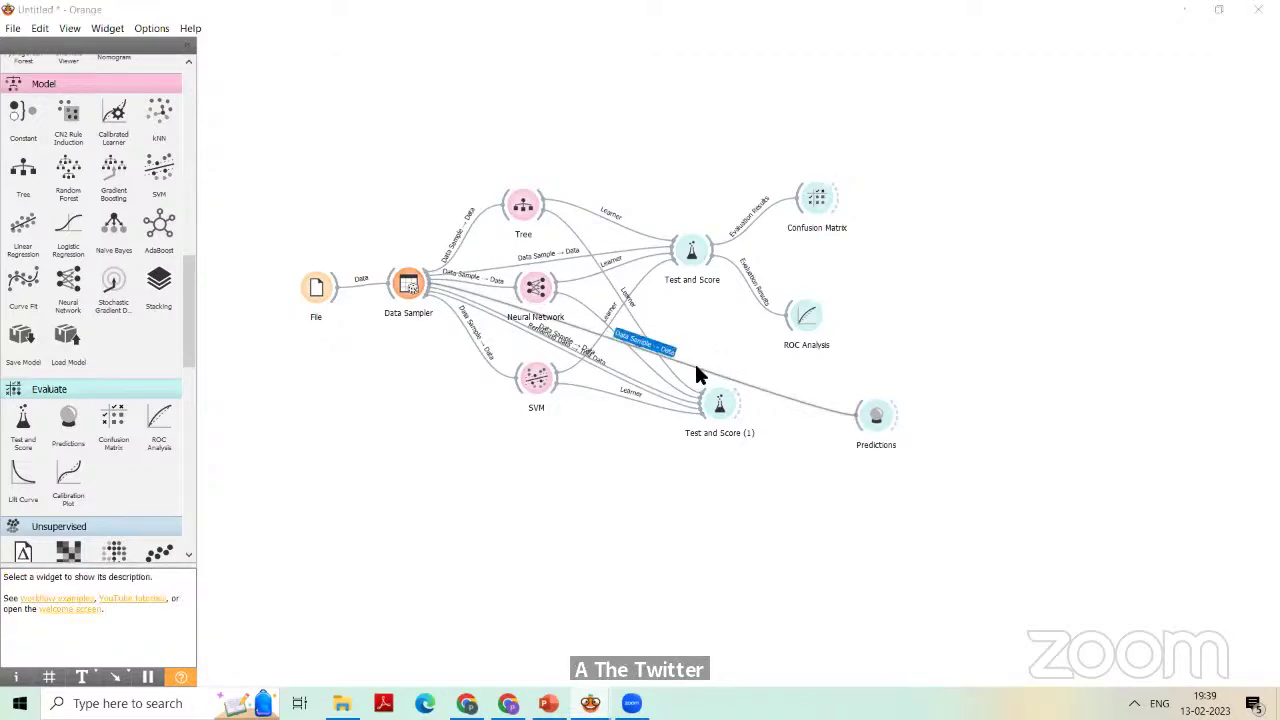
double_click(632, 352)
left_click_drag(608, 341, 670, 320)
left_click(712, 401)
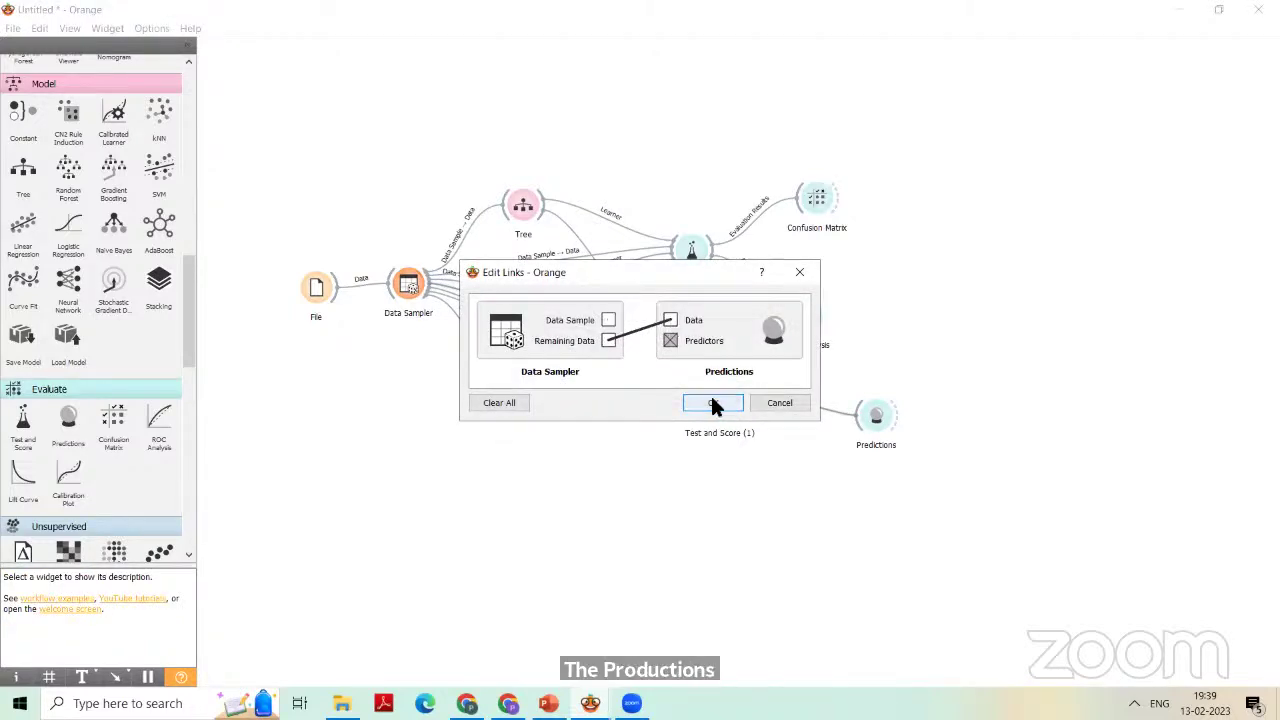
- Examine the iris rows and the class probability options in the Predictions window, then minimize it
left_click(872, 415)
double_click(872, 415)
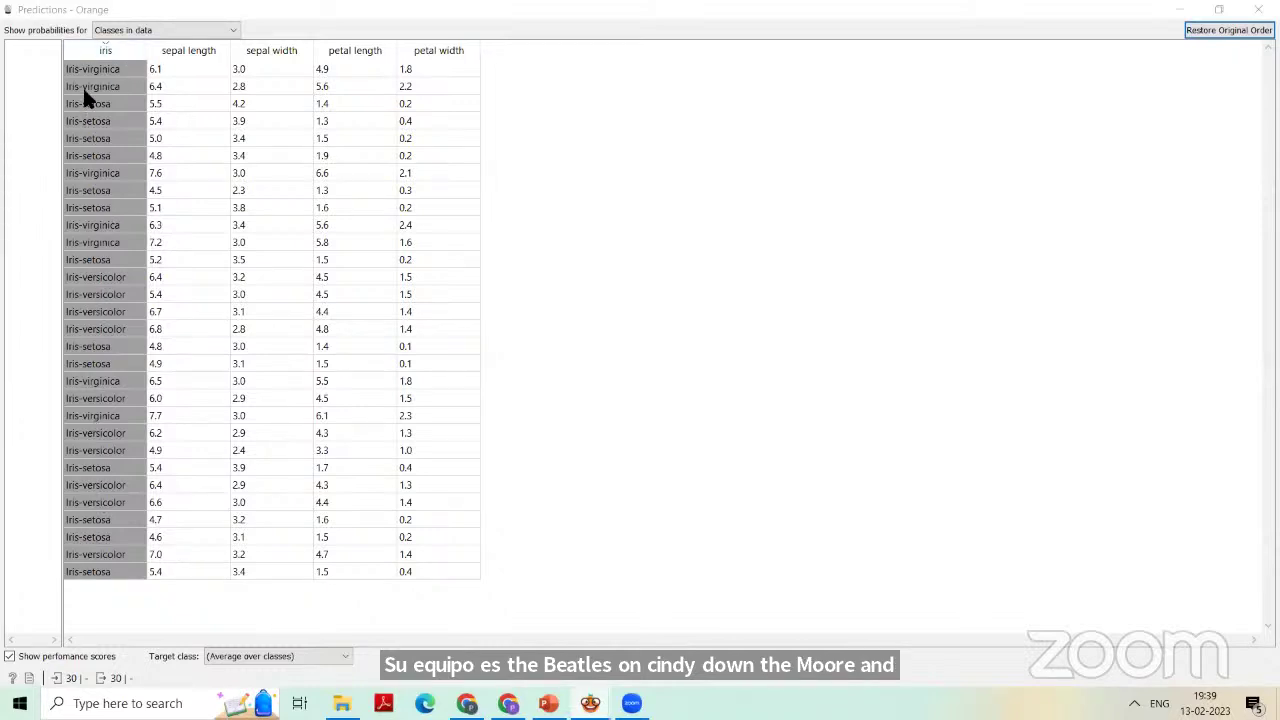
left_click(151, 31)
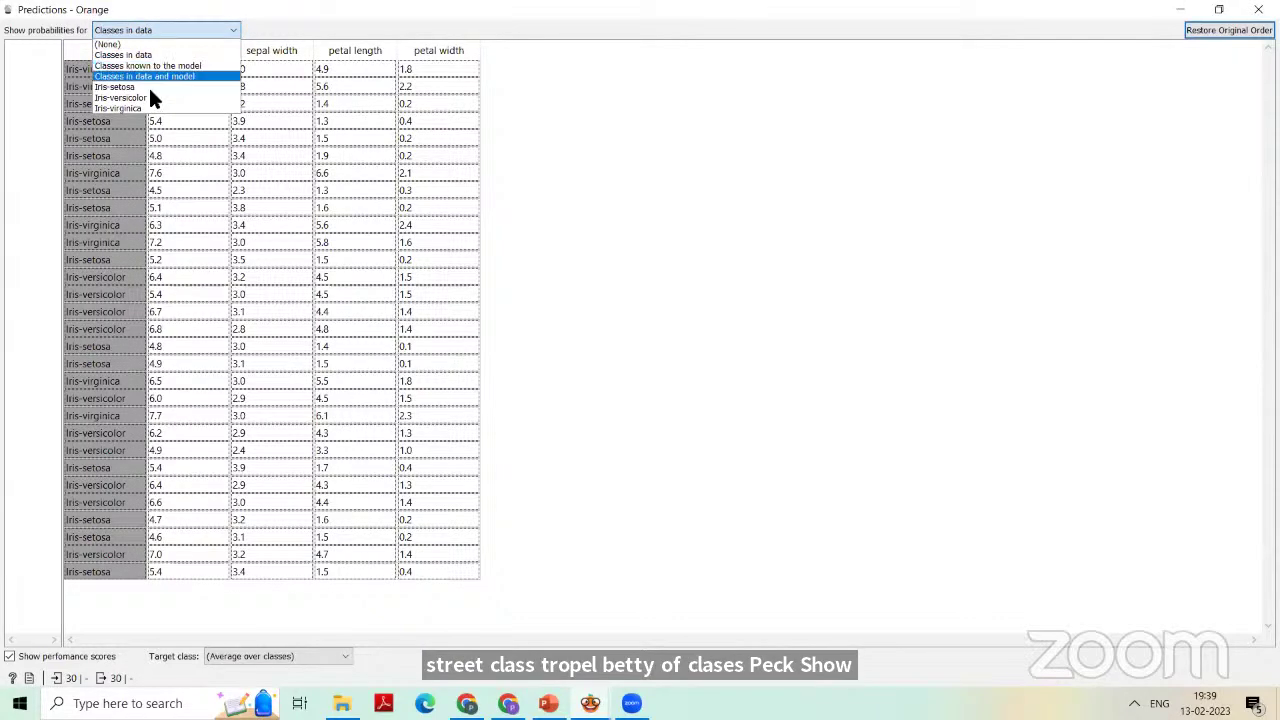
left_click(37, 106)
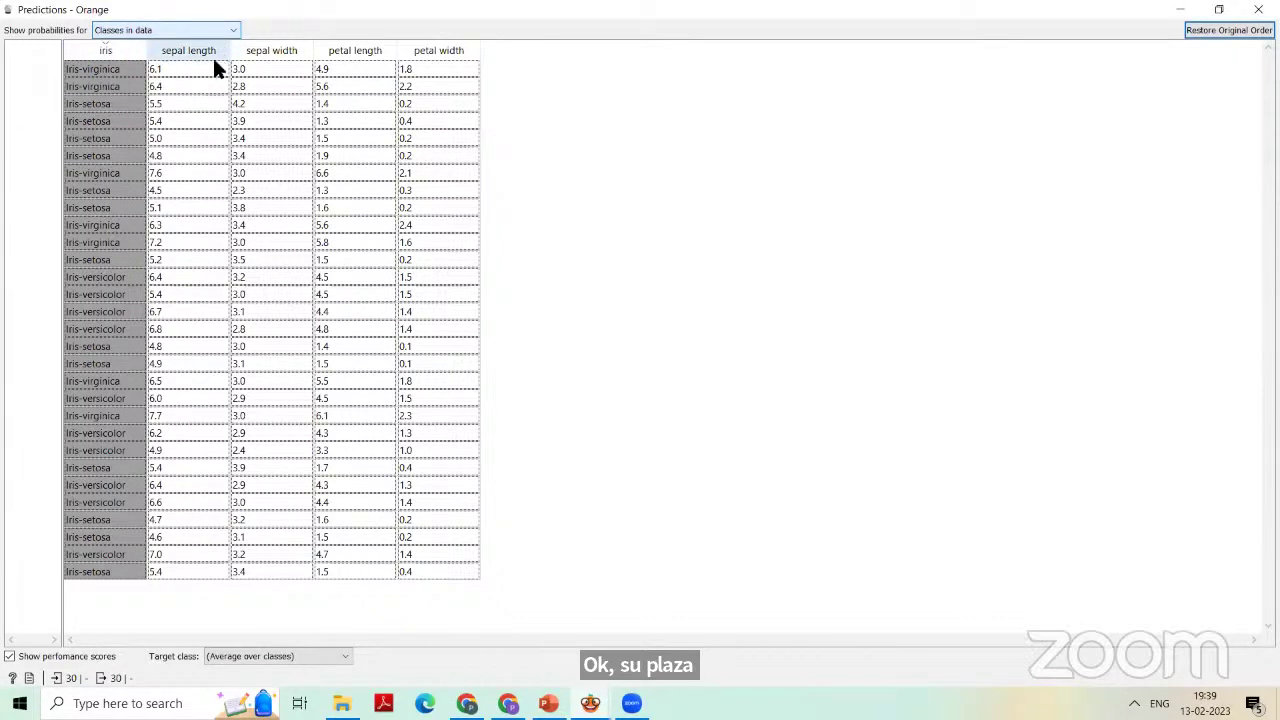
left_click(316, 66)
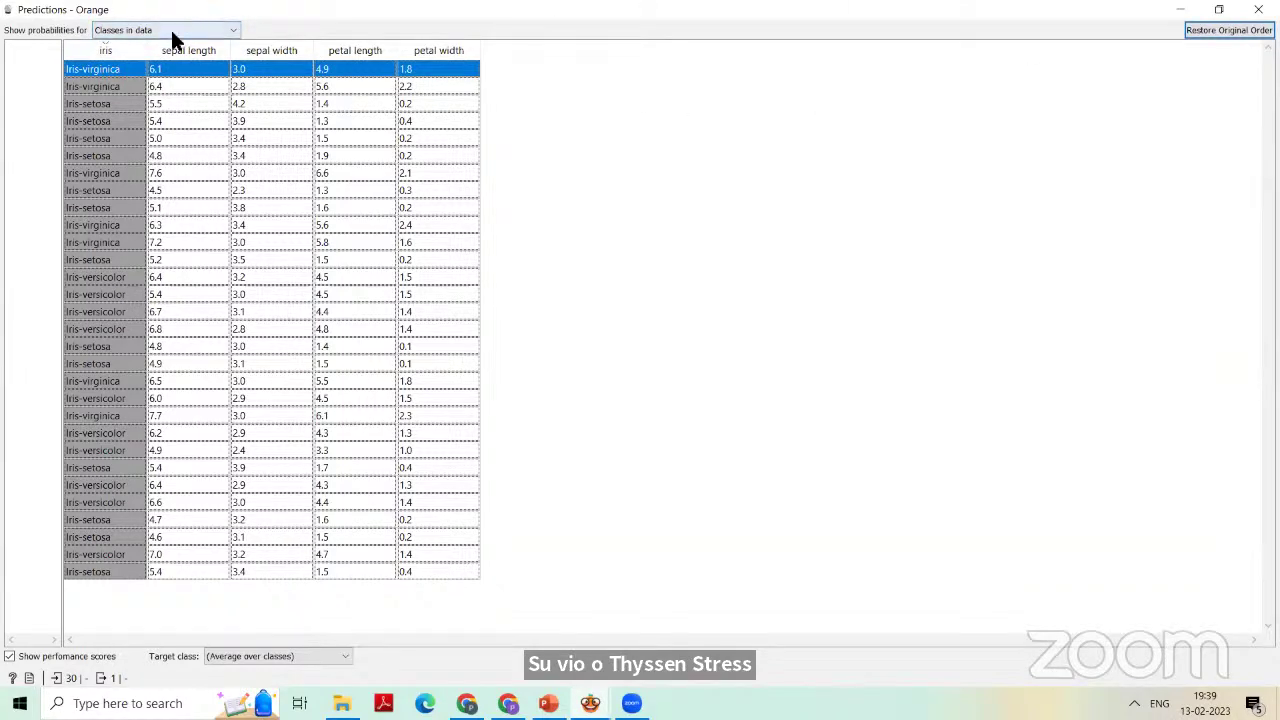
left_click_drag(115, 66, 118, 303)
left_click_drag(184, 72, 365, 190)
left_click(757, 447)
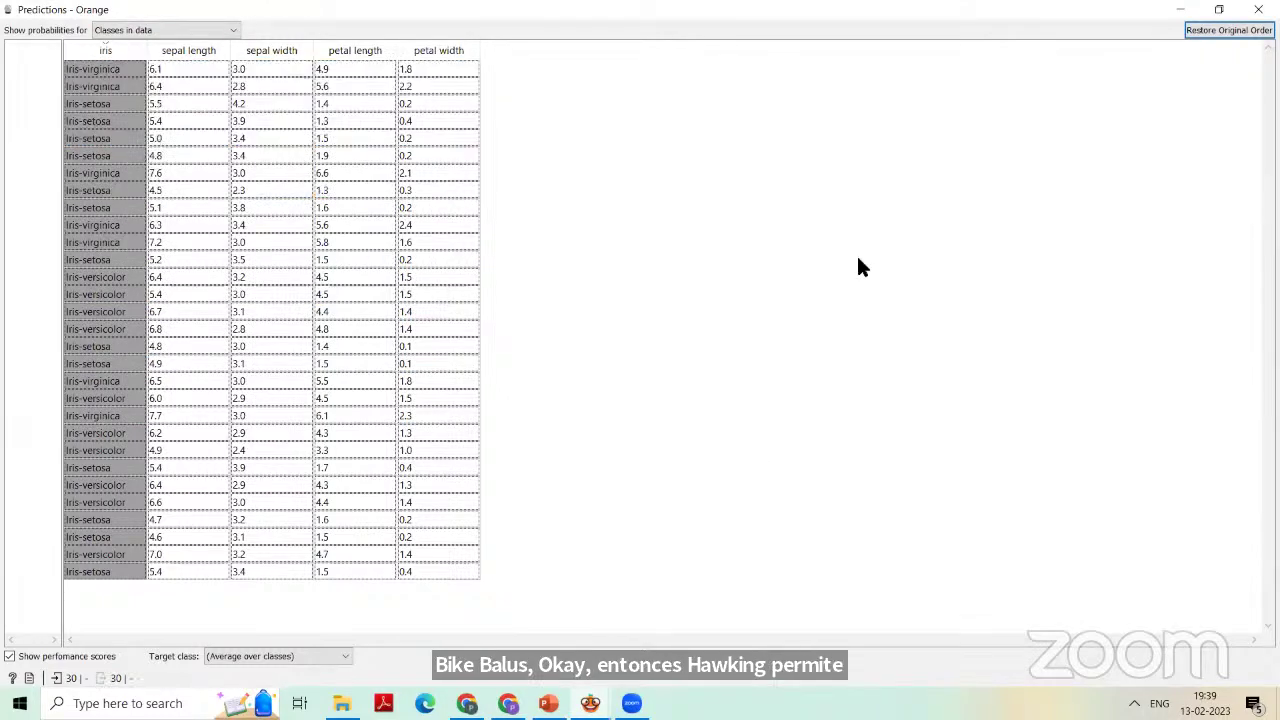
left_click(1180, 10)
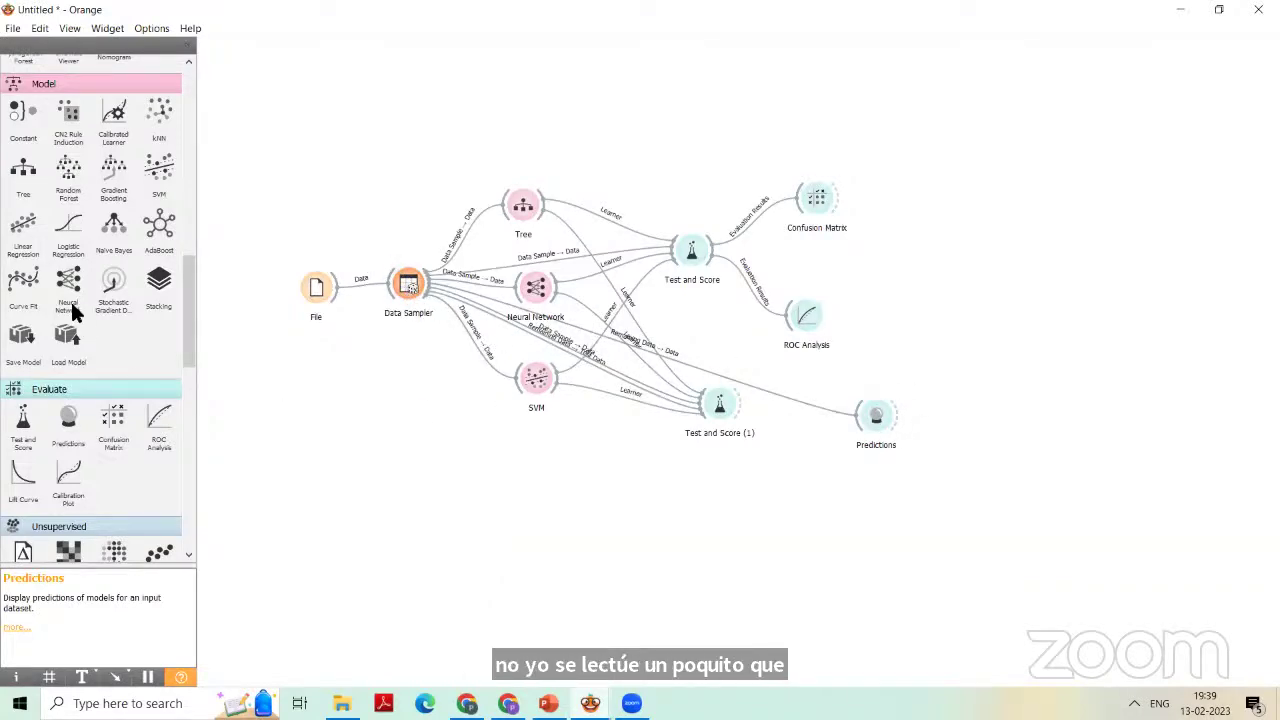
- Add a Data Table widget below the second Test and Score and feed it the Data Sampler's Remaining Data
left_click_drag(183, 322, 185, 135)
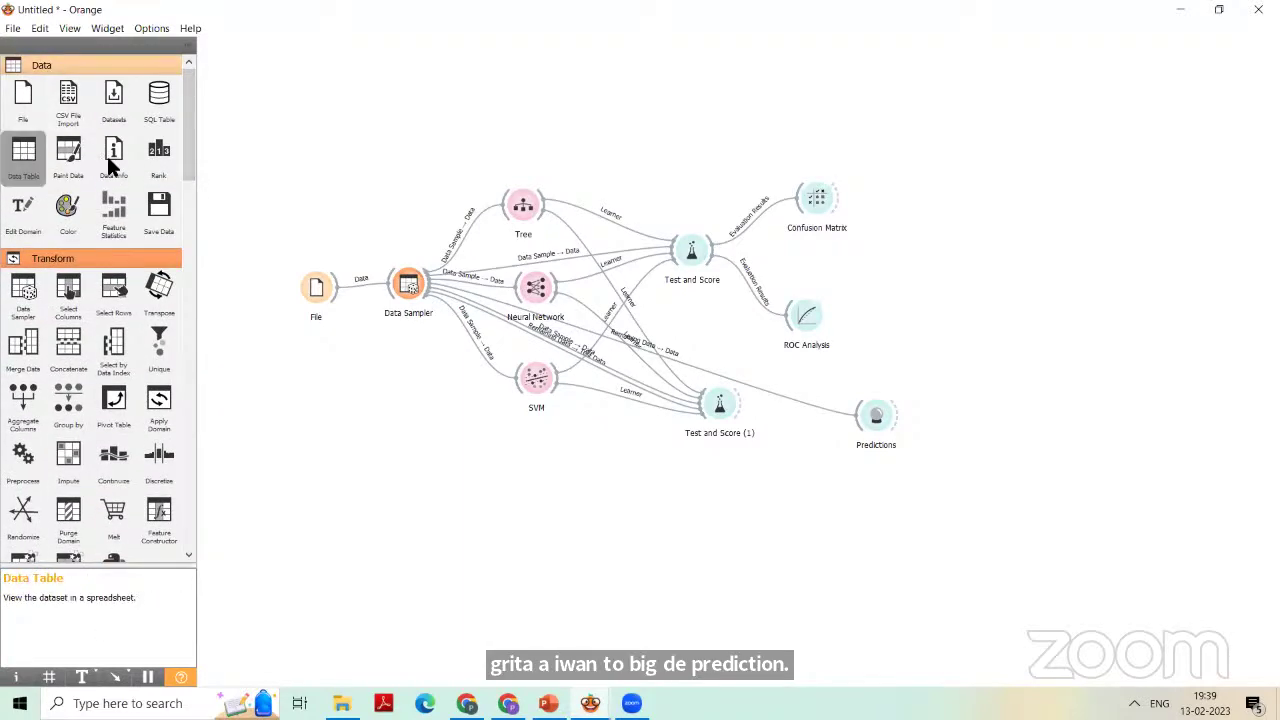
left_click_drag(23, 150, 803, 474)
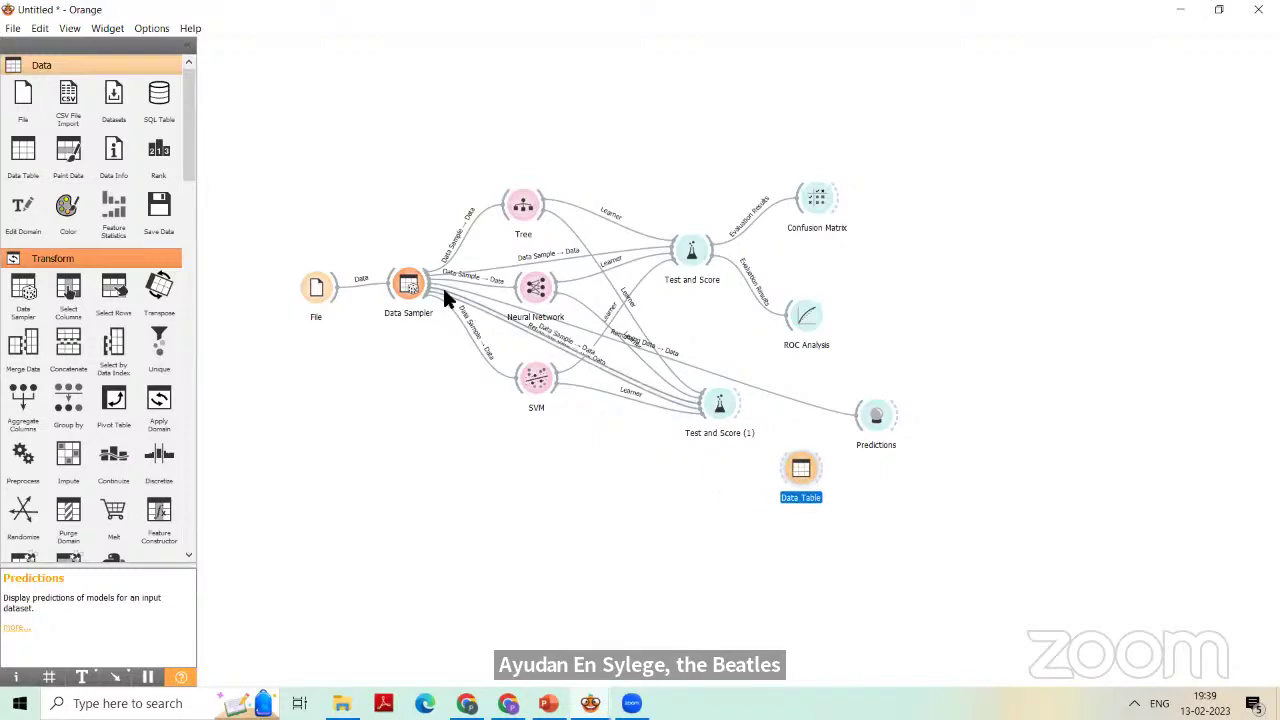
left_click_drag(430, 298, 780, 463)
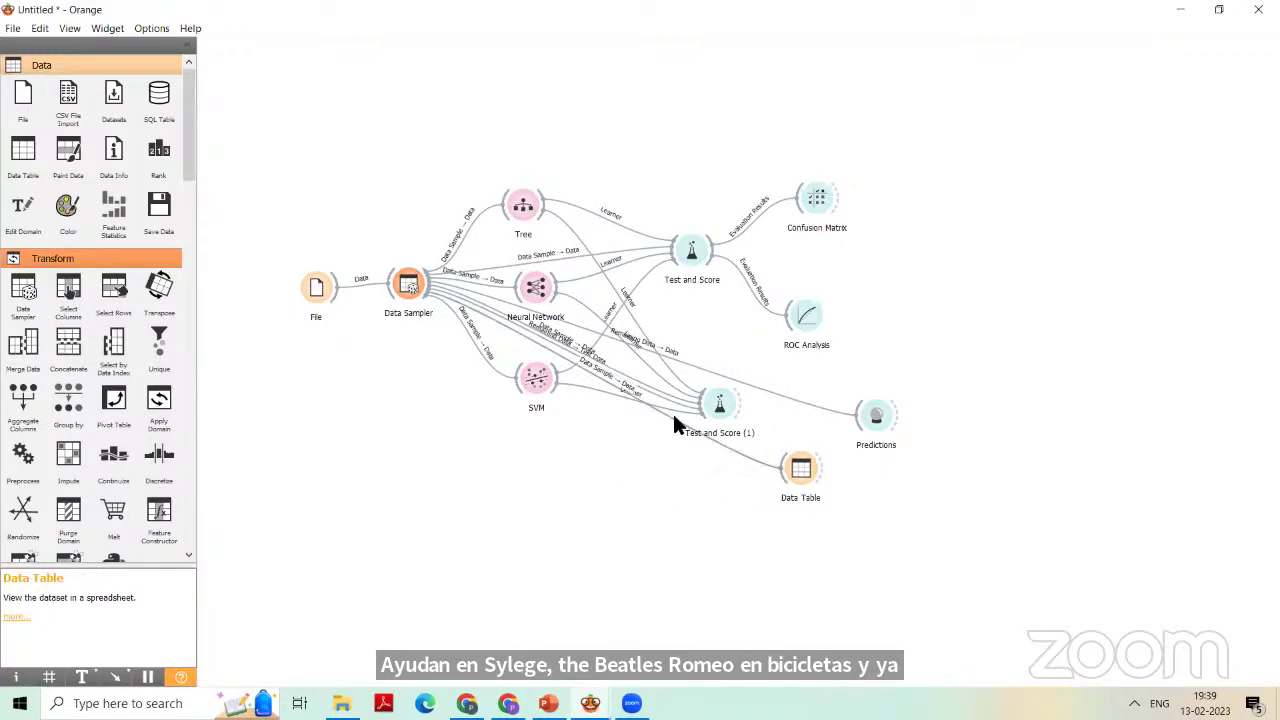
double_click(664, 418)
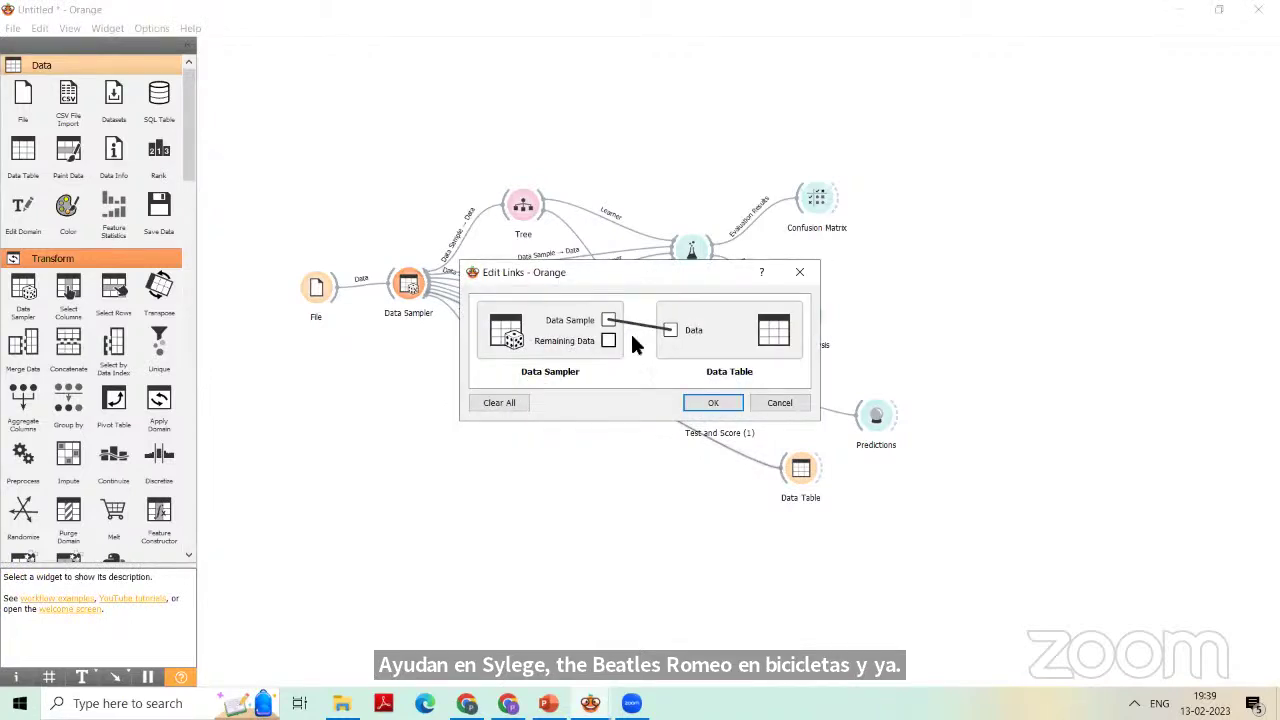
left_click_drag(672, 341, 648, 330)
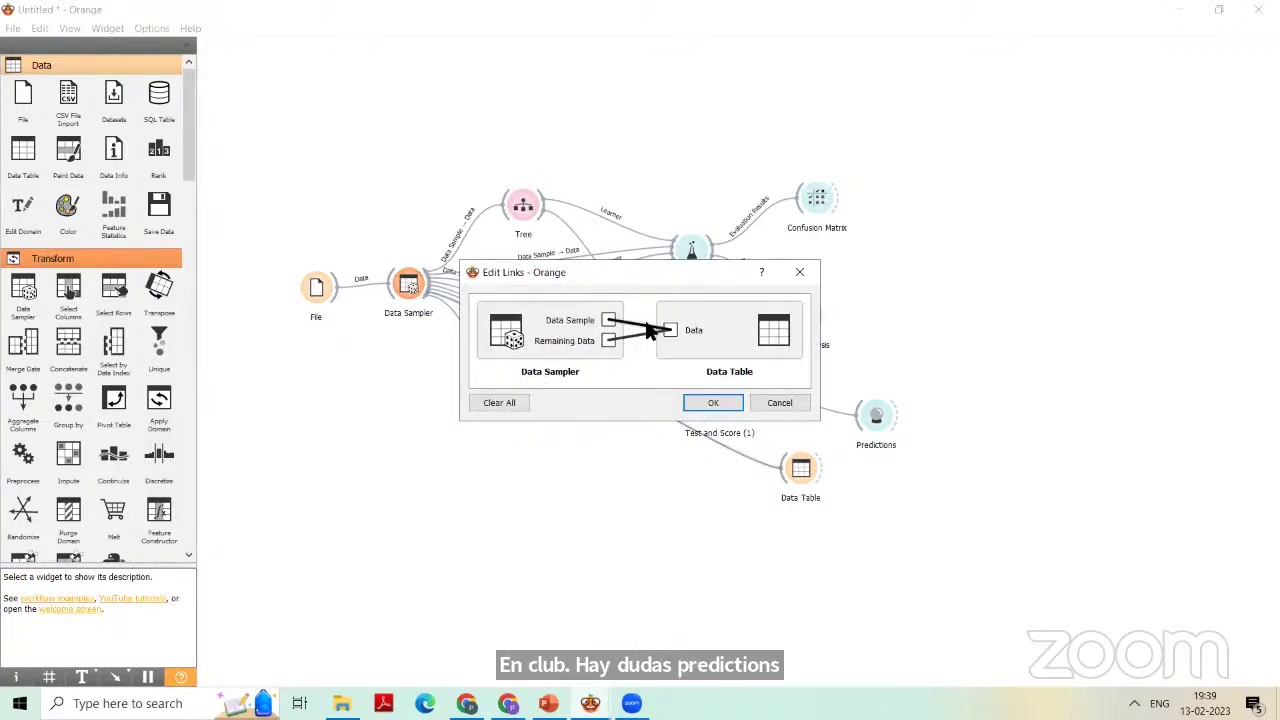
left_click(716, 402)
- Select the first row in the Data Table and link its Selected Data to the Data input of Predictions
left_click_drag(802, 468, 778, 600)
double_click(775, 603)
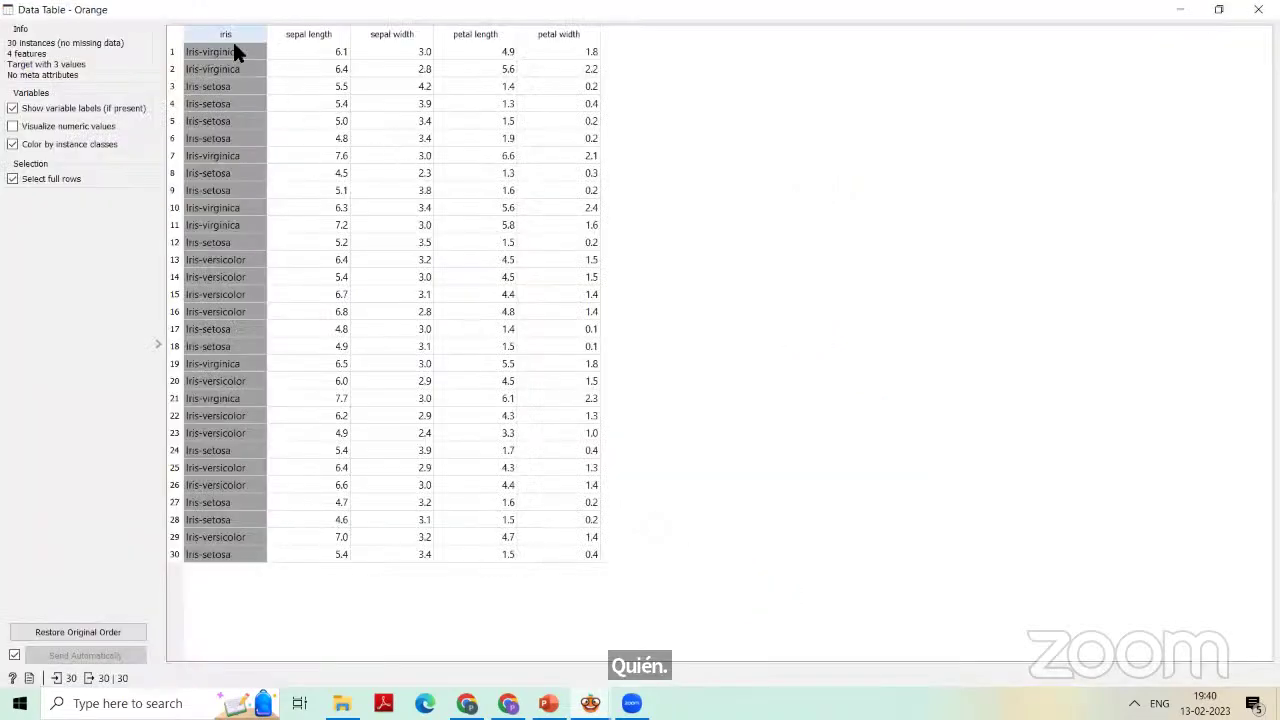
left_click(298, 55)
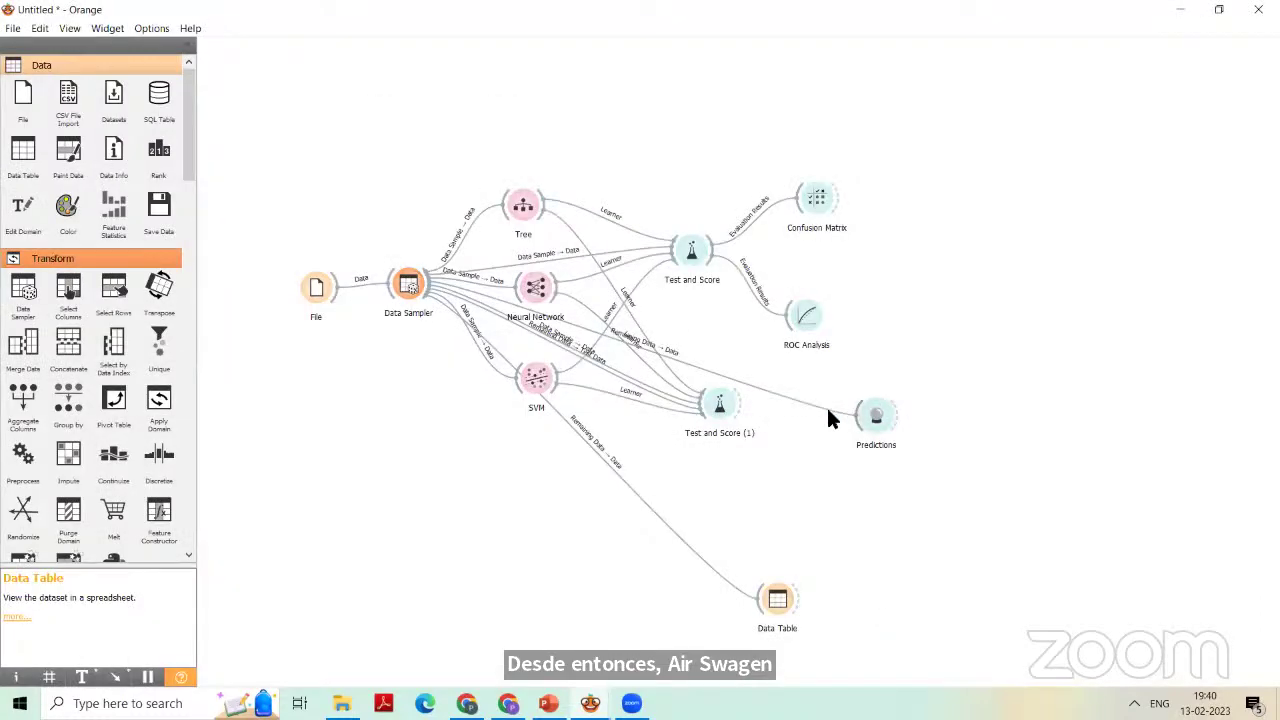
left_click_drag(797, 602, 850, 419)
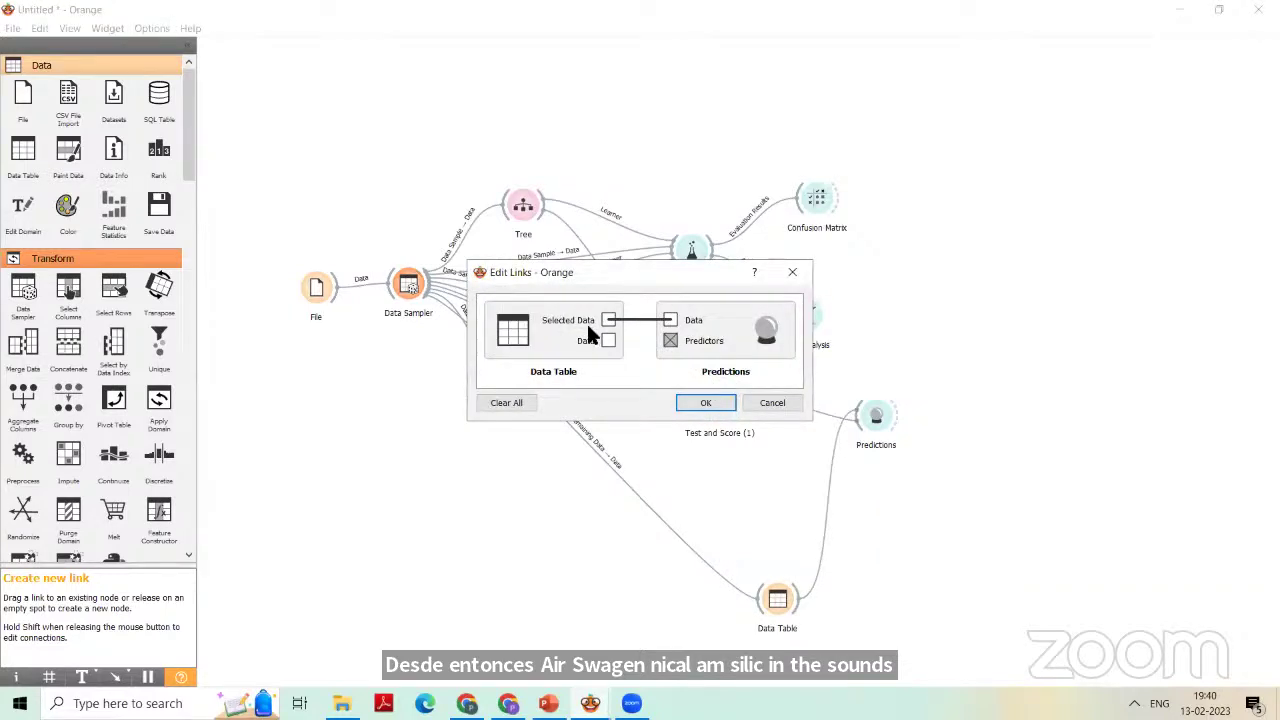
left_click(700, 402)
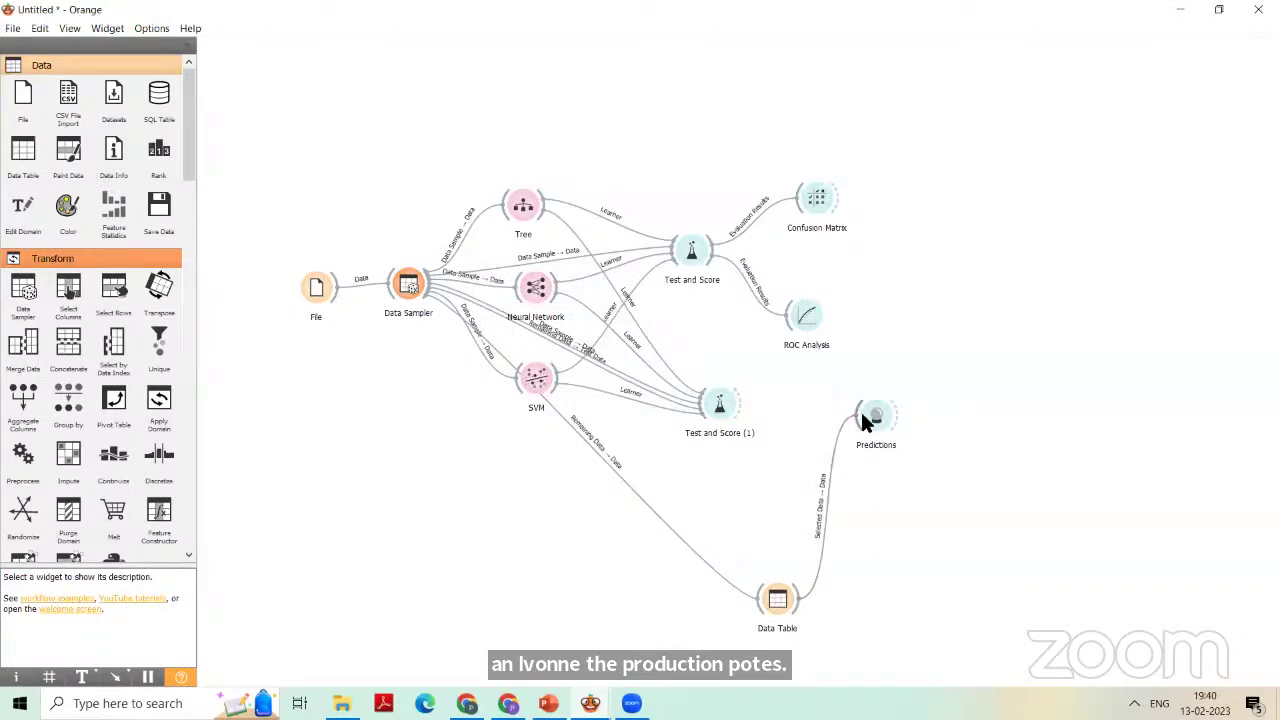
- Close the Data Table window and view the selected iris row in the Predictions window
double_click(869, 412)
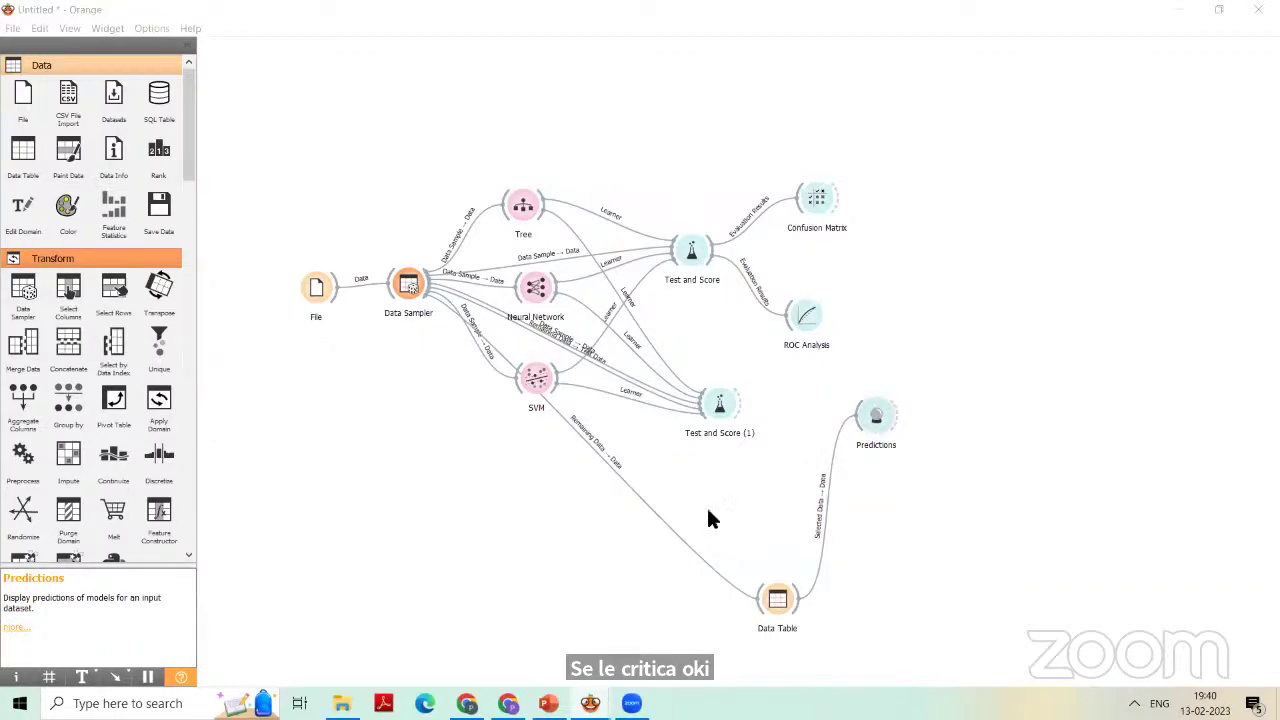
mouse_move(590, 703)
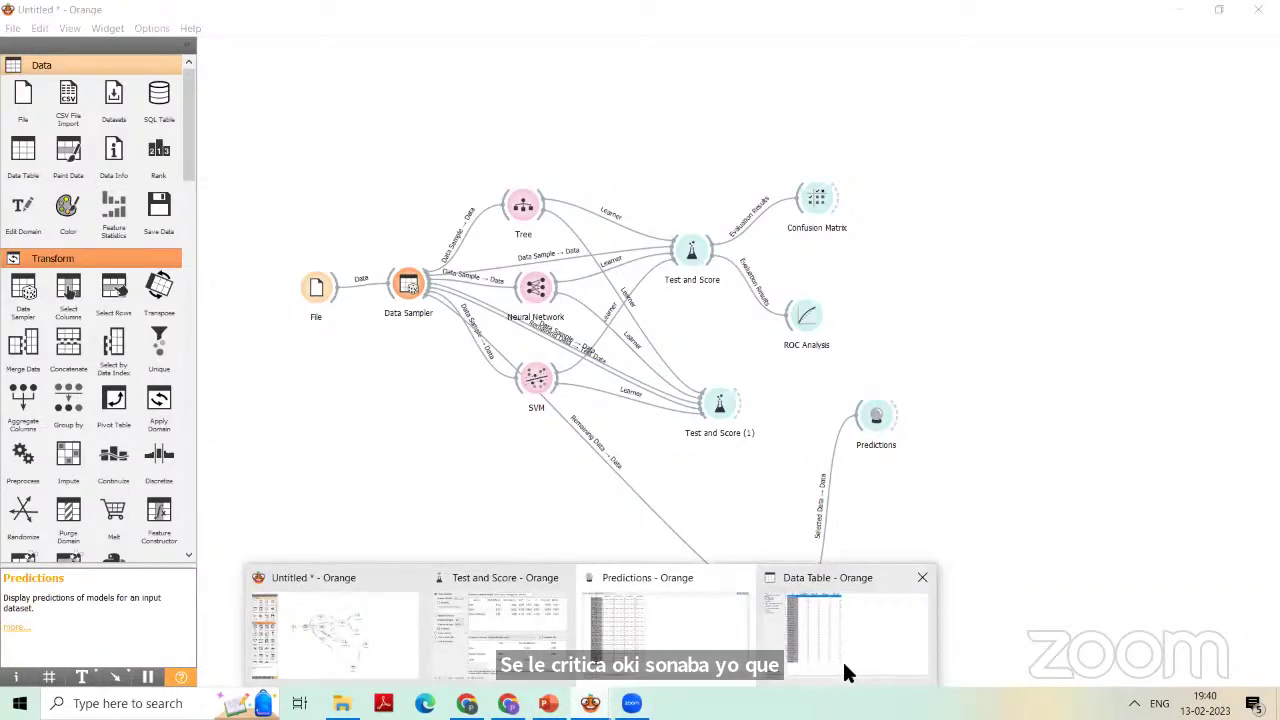
left_click(842, 659)
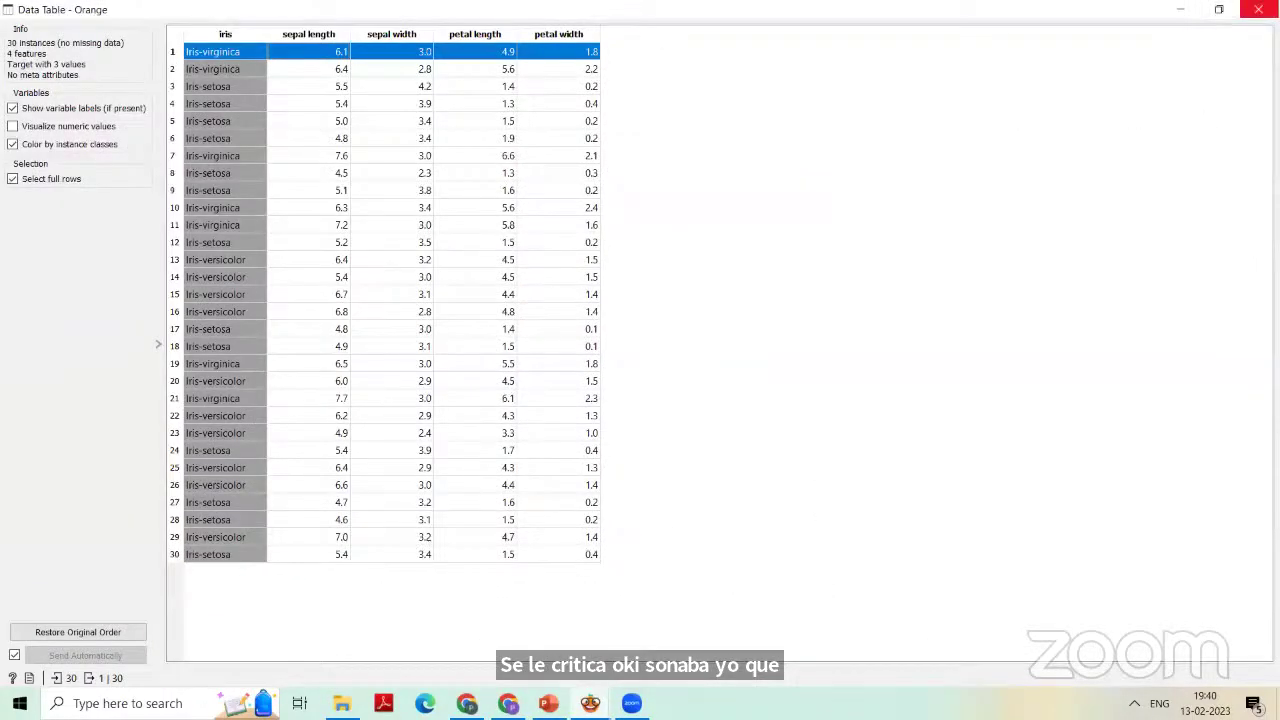
left_click(1252, 9)
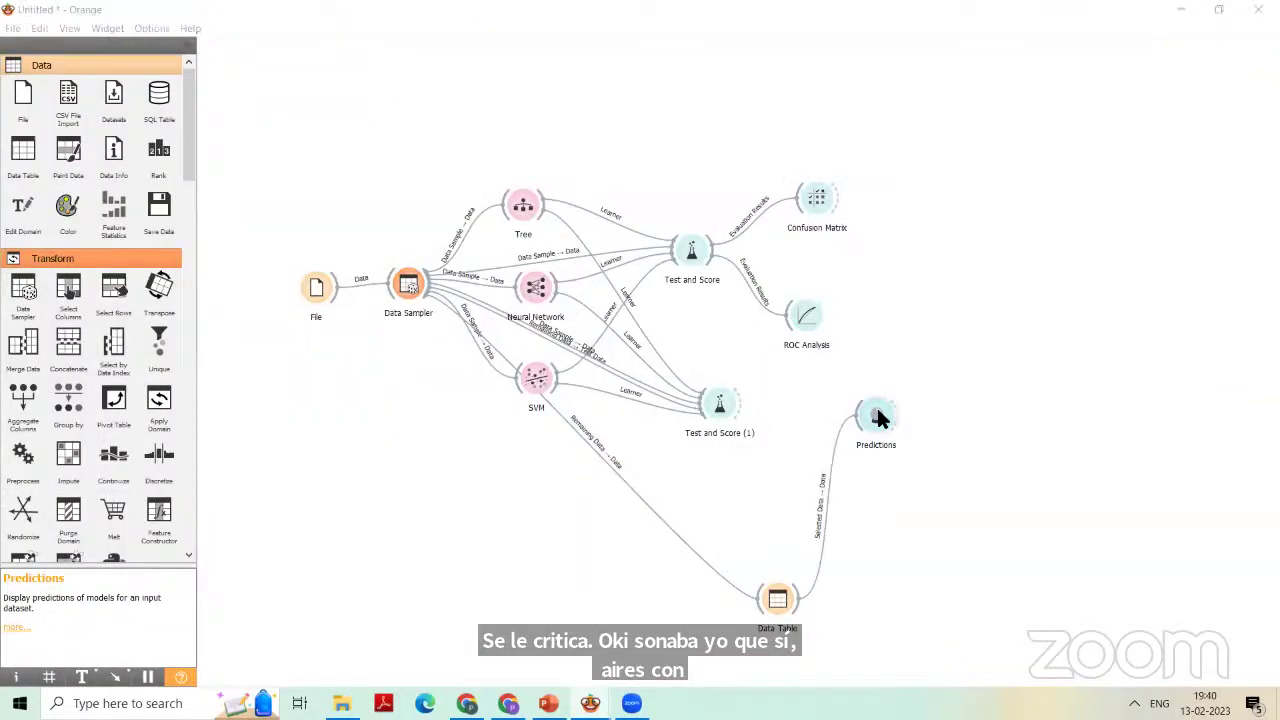
mouse_move(590, 703)
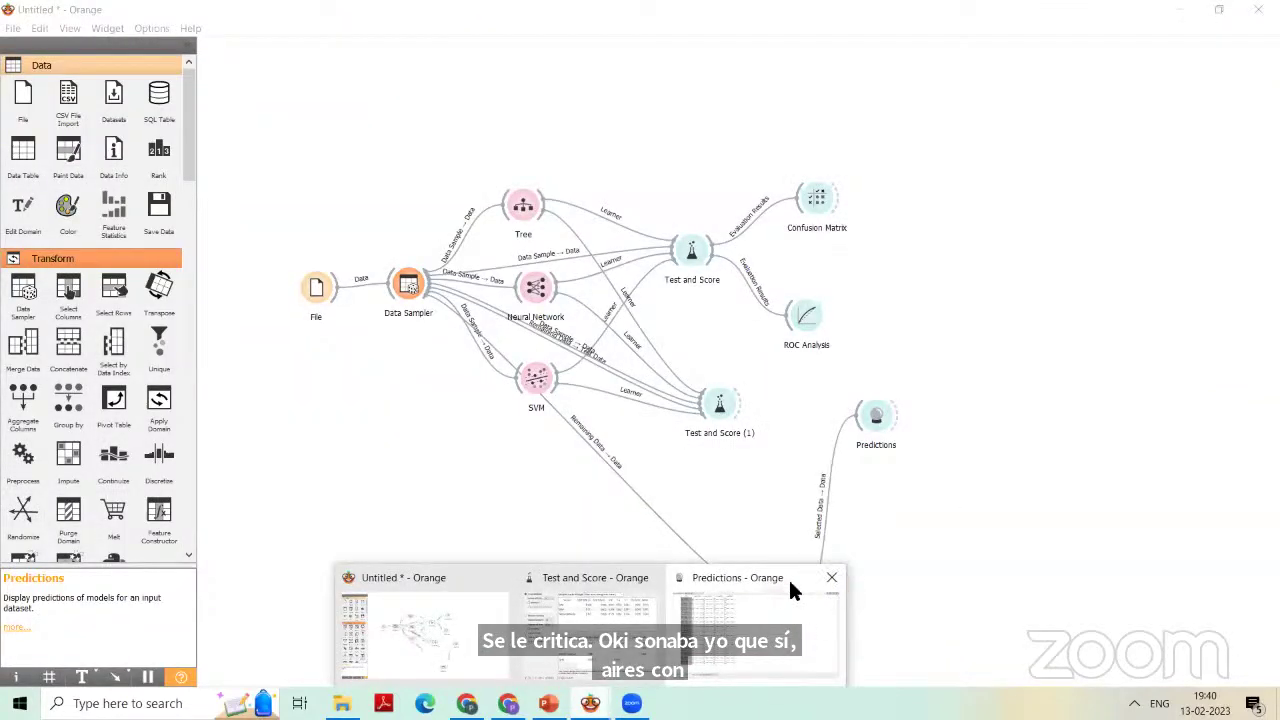
left_click(829, 577)
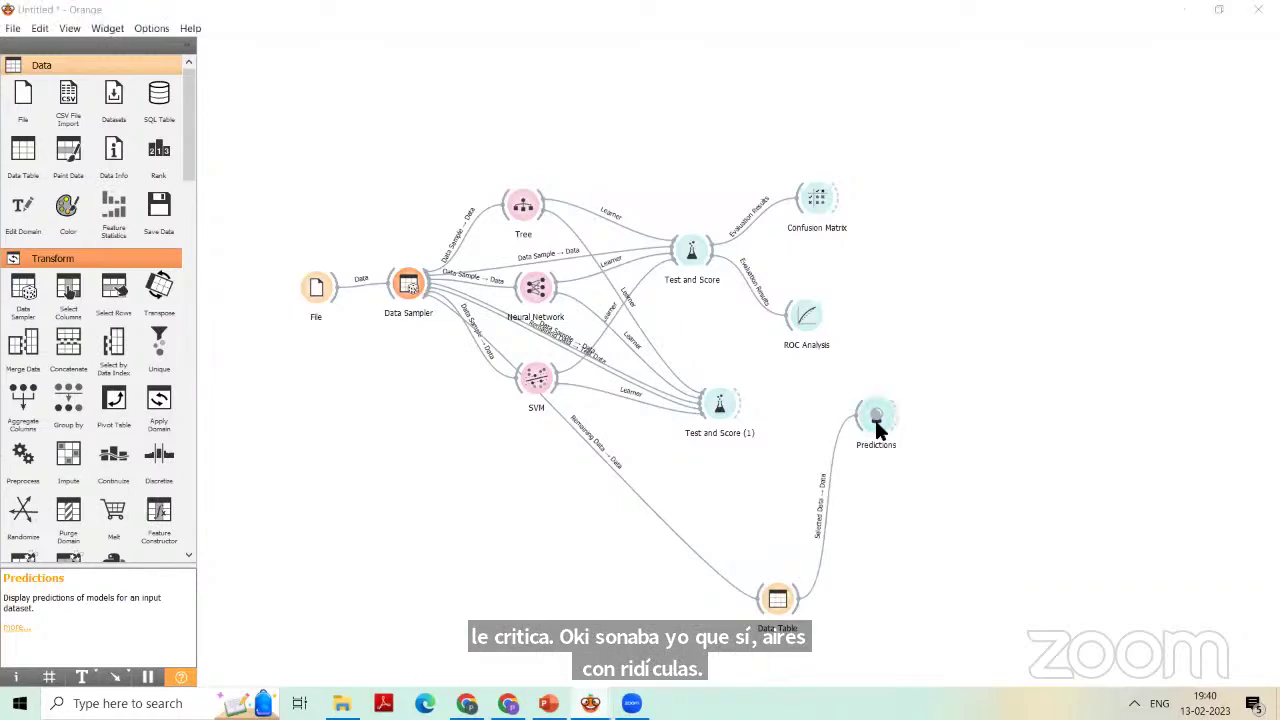
mouse_move(590, 703)
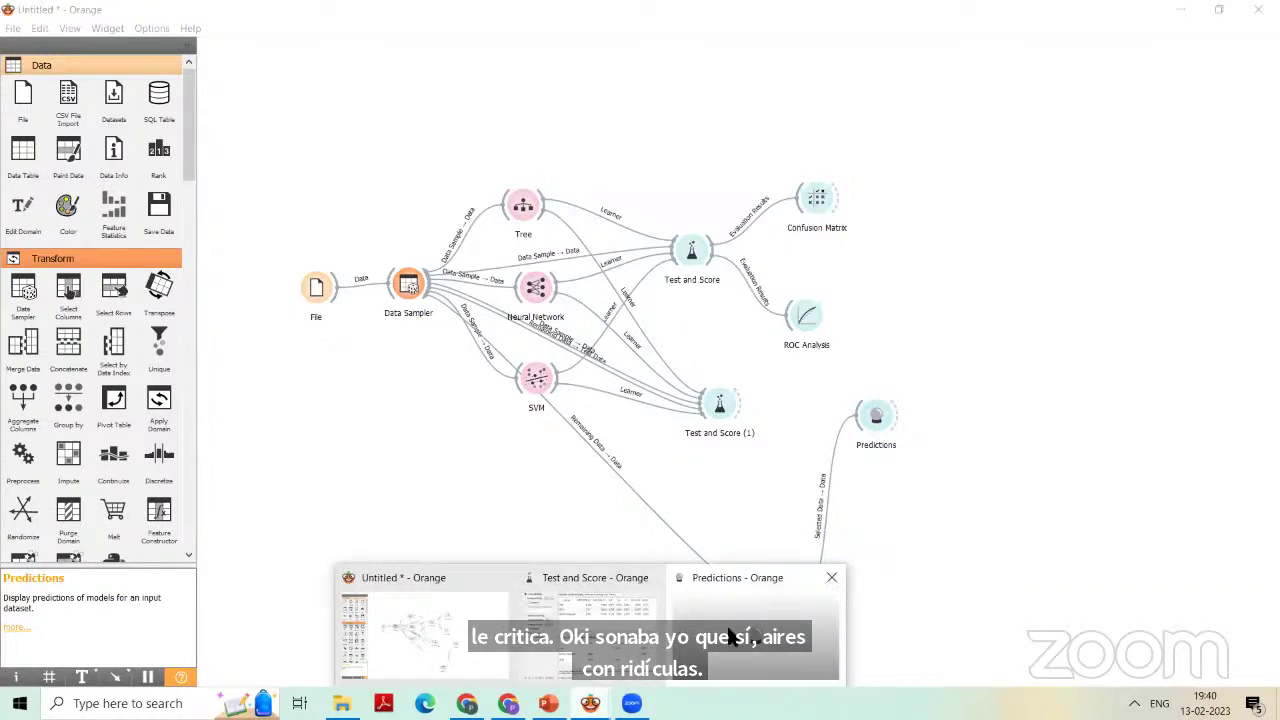
left_click(745, 560)
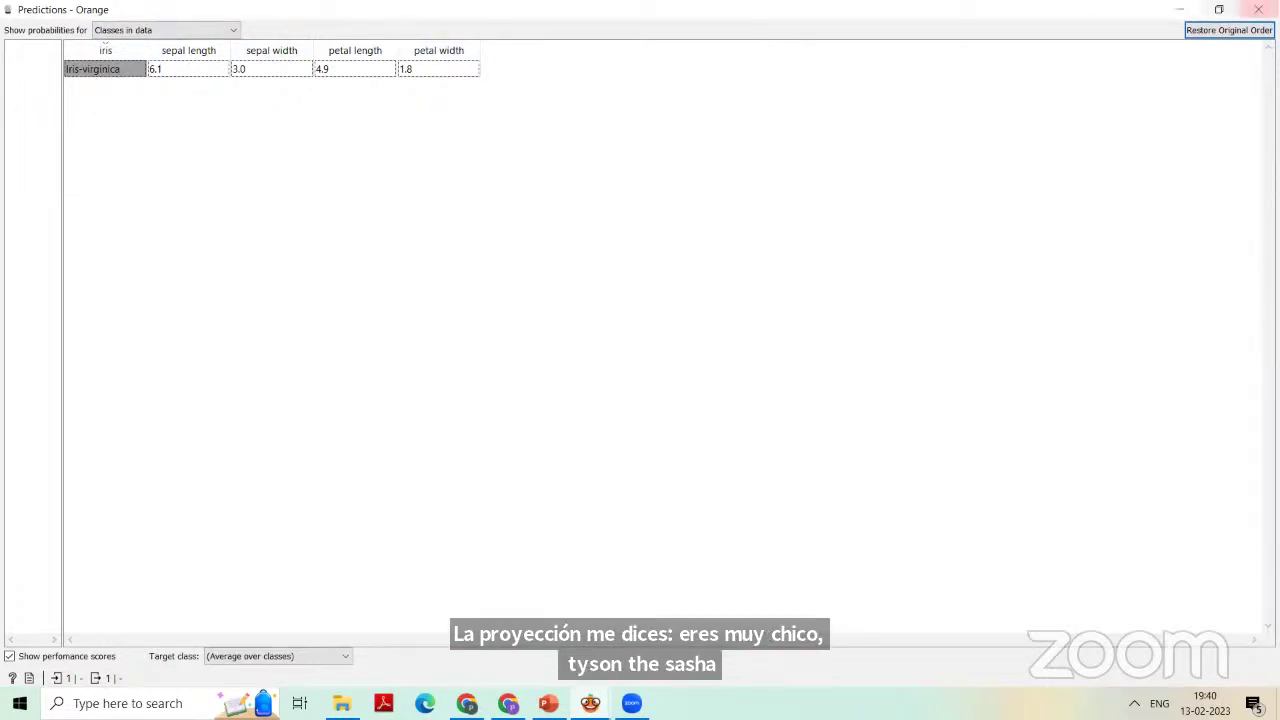
- Set the Predictions window to show probabilities for Classes in data and model
left_click(166, 30)
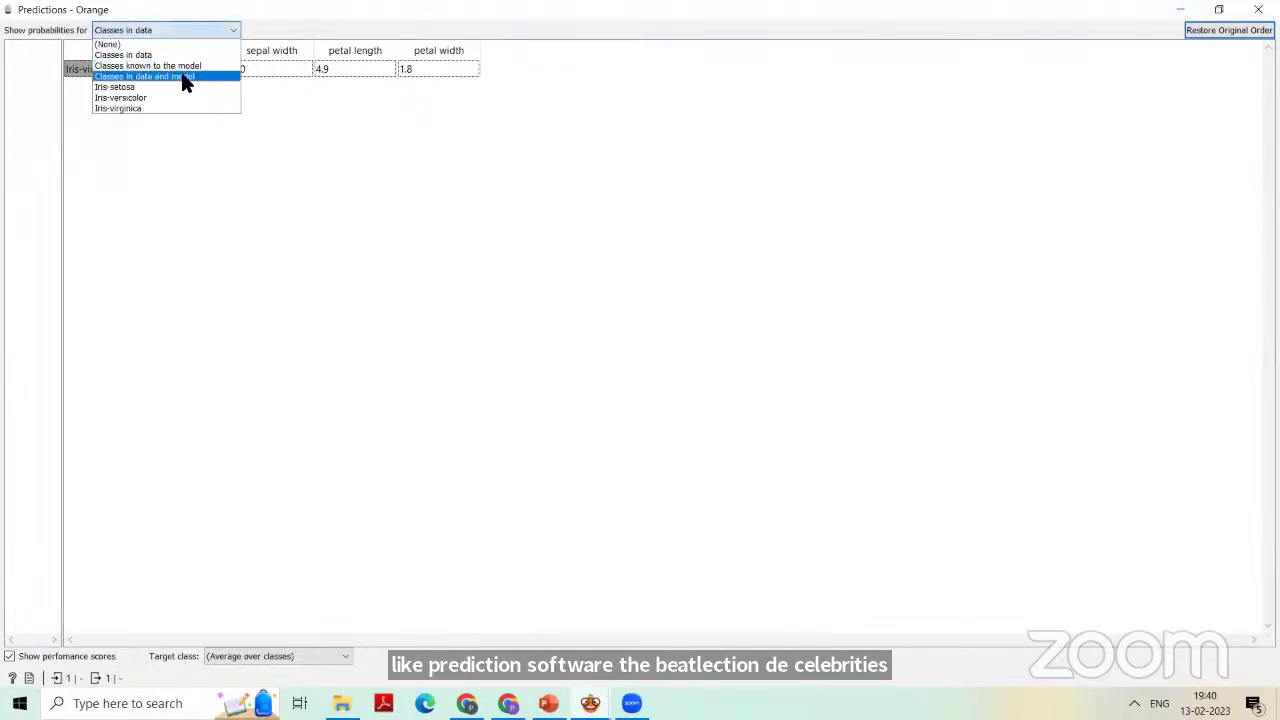
left_click(145, 77)
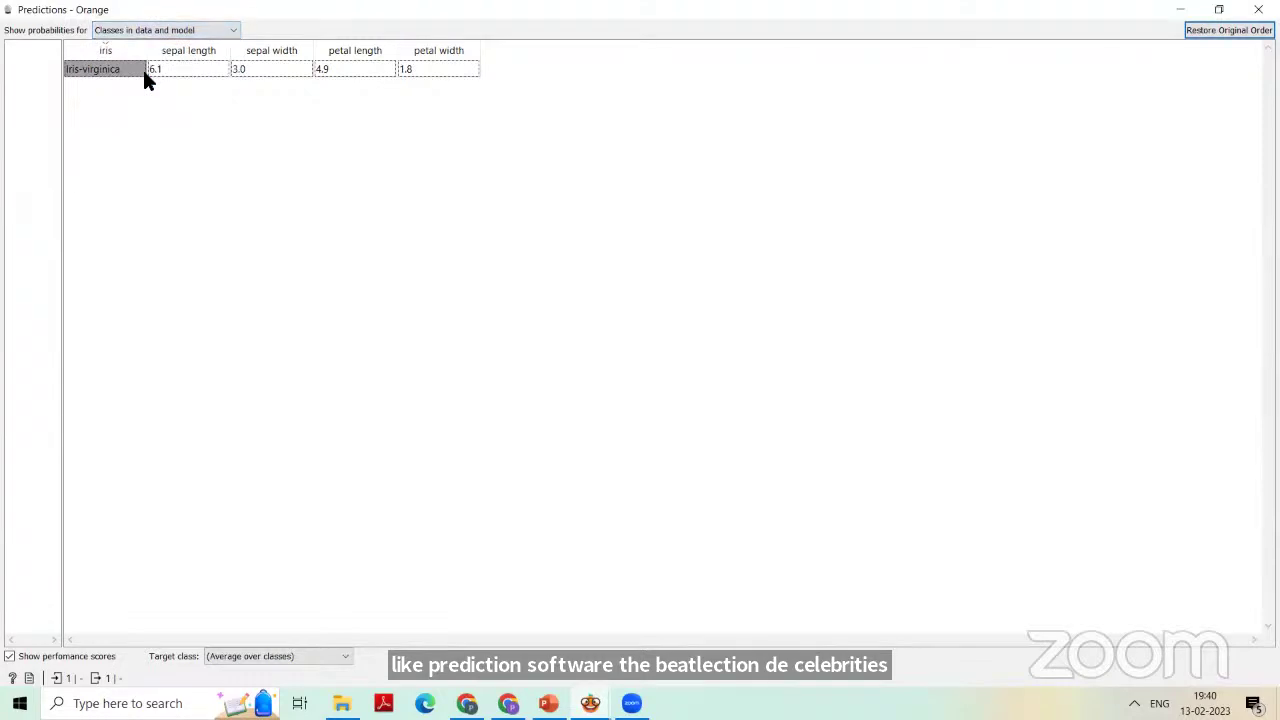
left_click(226, 33)
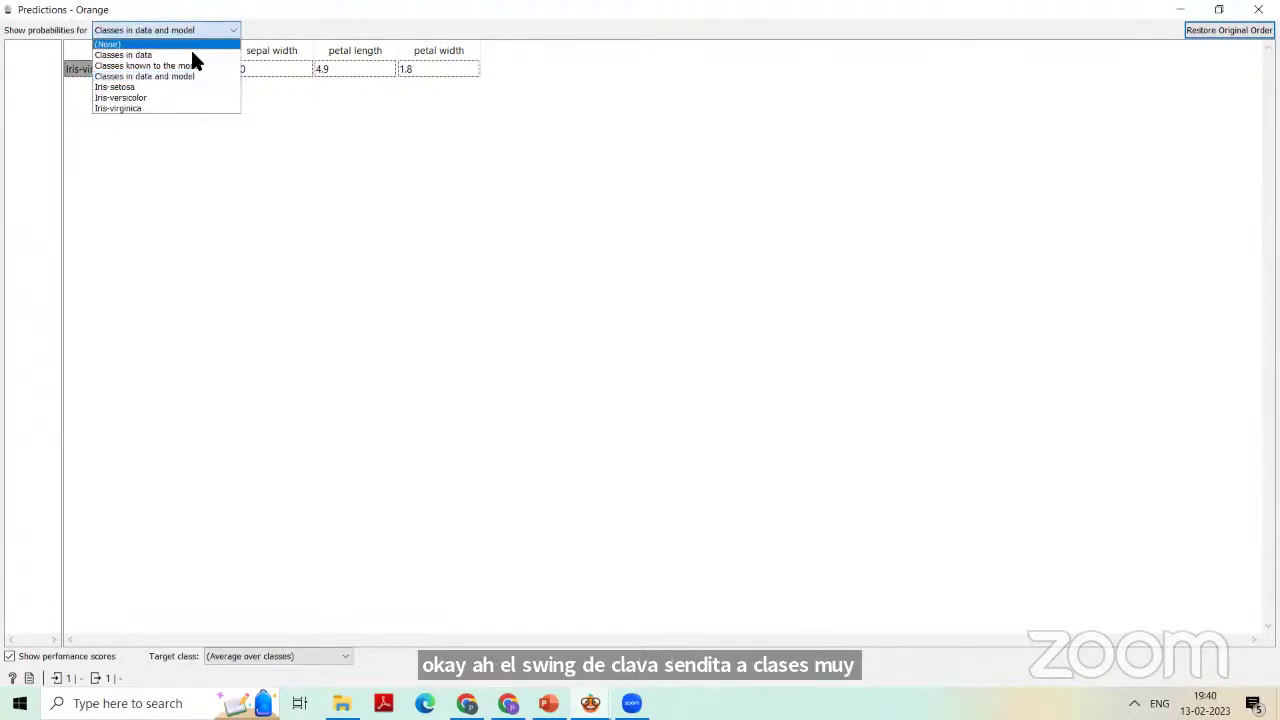
left_click(152, 77)
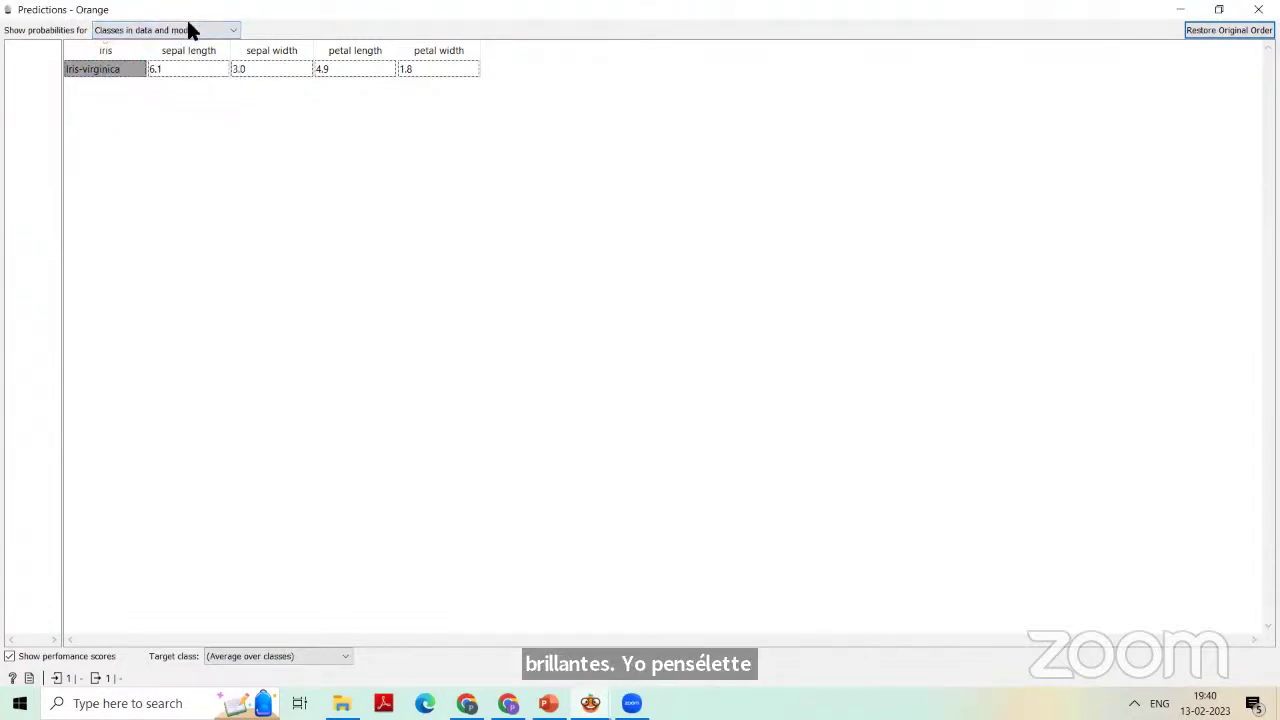
- Set the target class for the Predictions performance scores to Iris-setosa, keep the scores enabled, and review the window once more before closing it
left_click(271, 656)
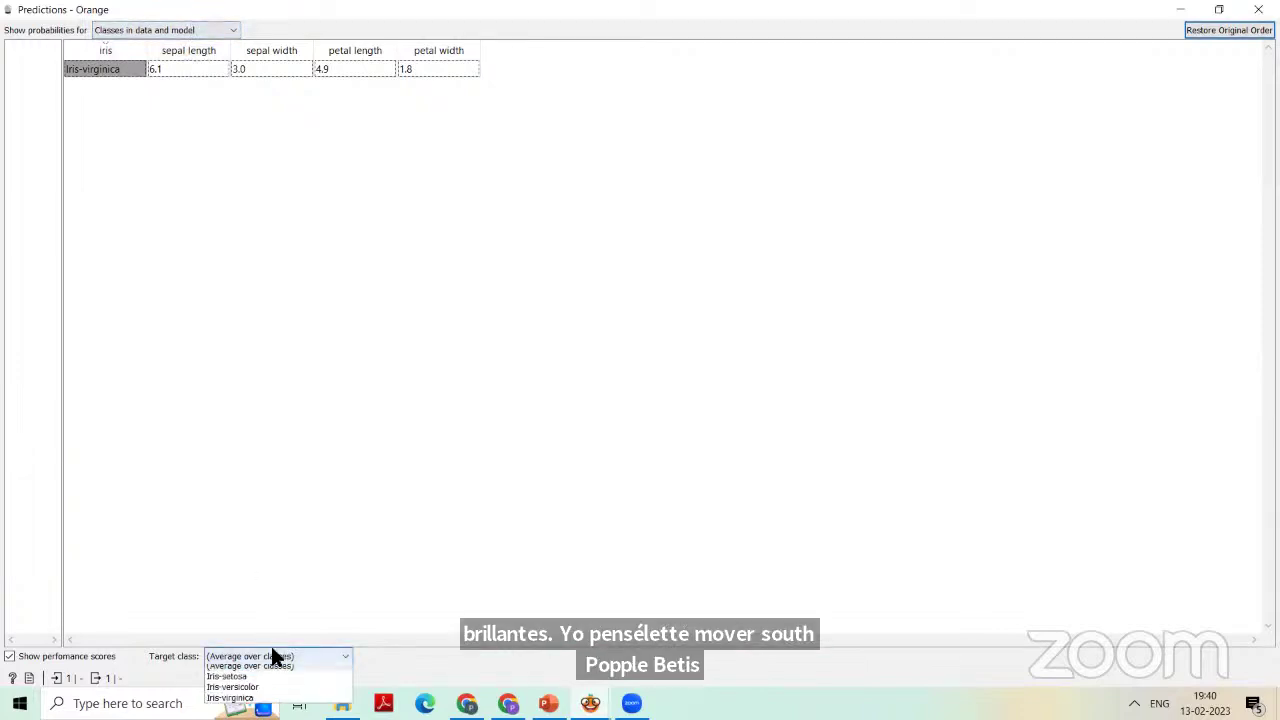
left_click(6, 657)
left_click(8, 657)
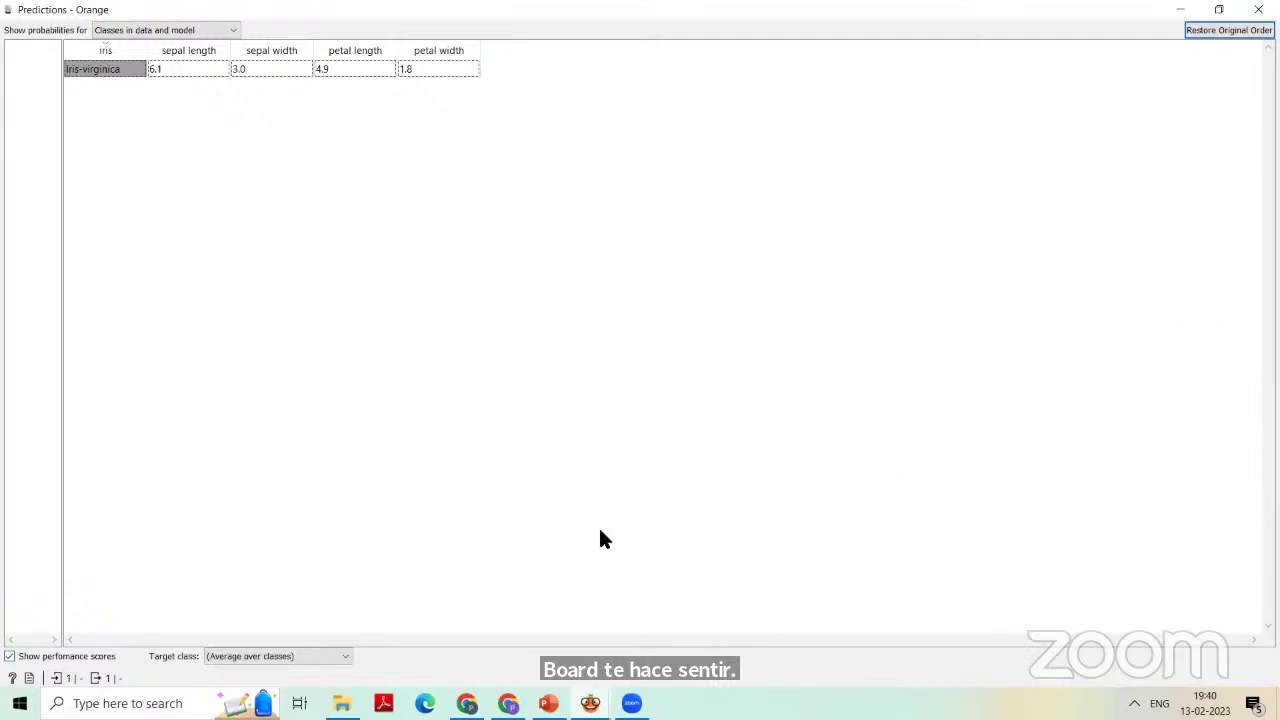
left_click(218, 657)
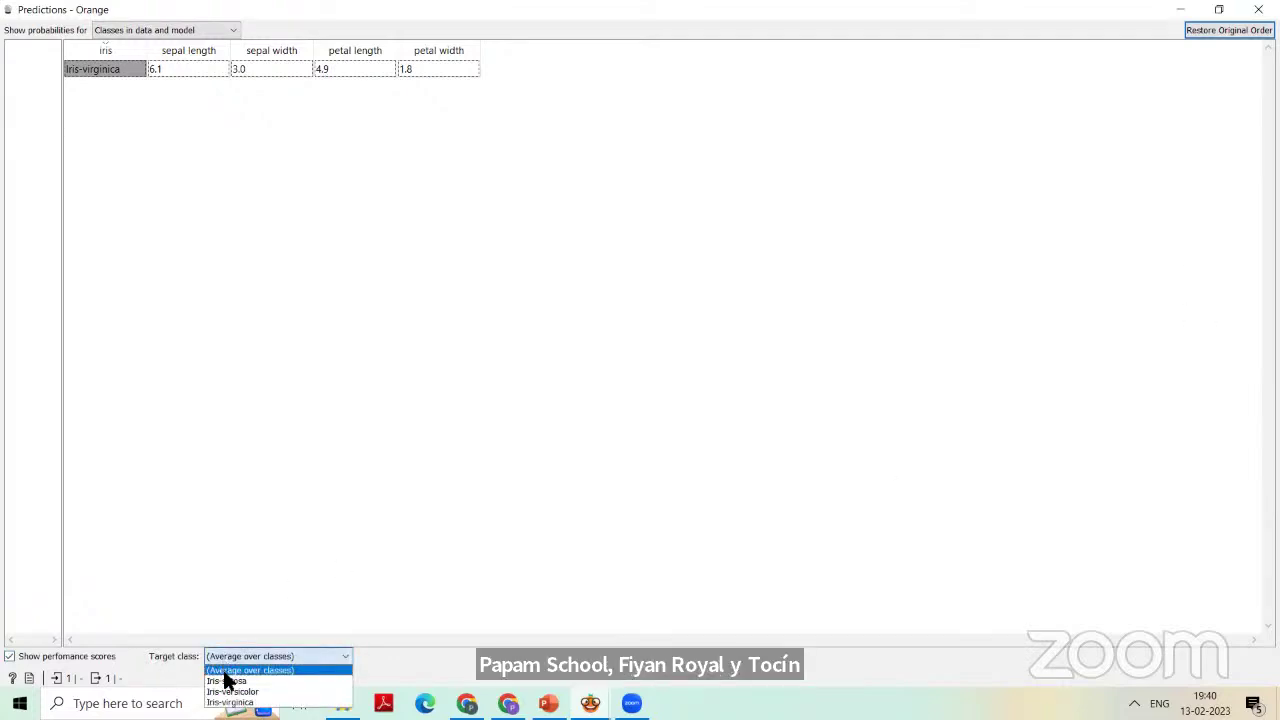
left_click(228, 682)
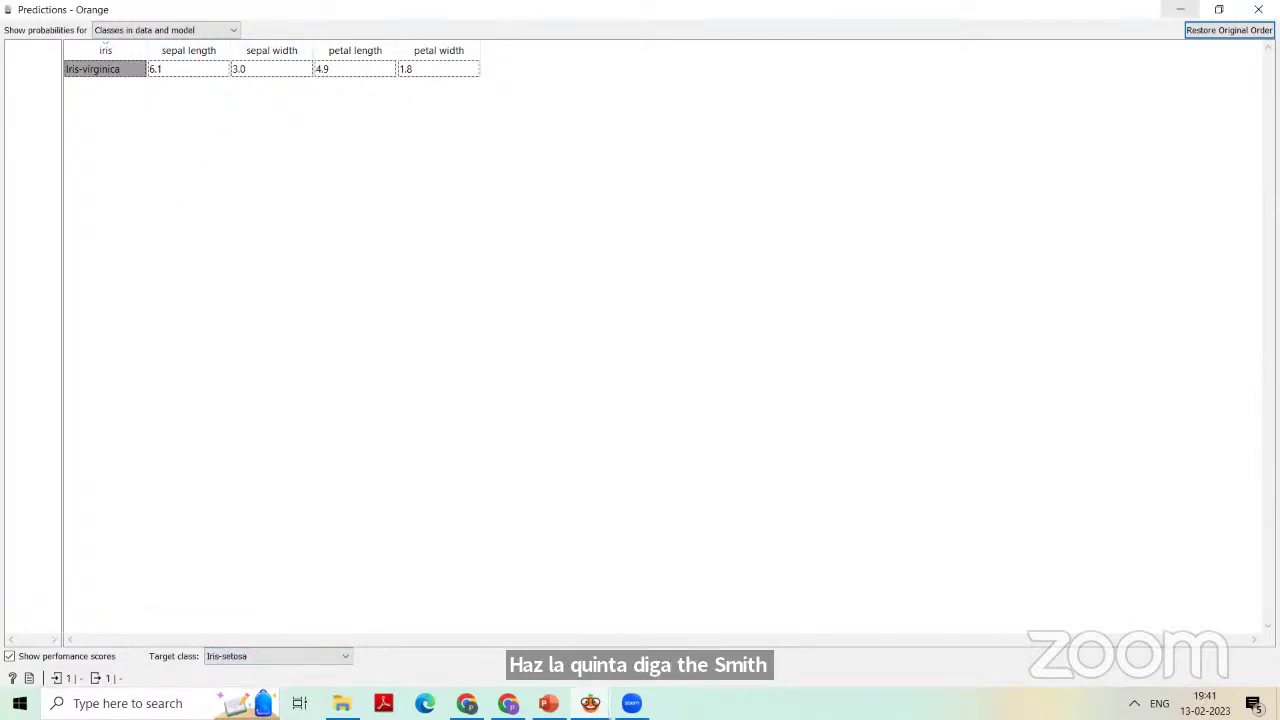
left_click(1258, 9)
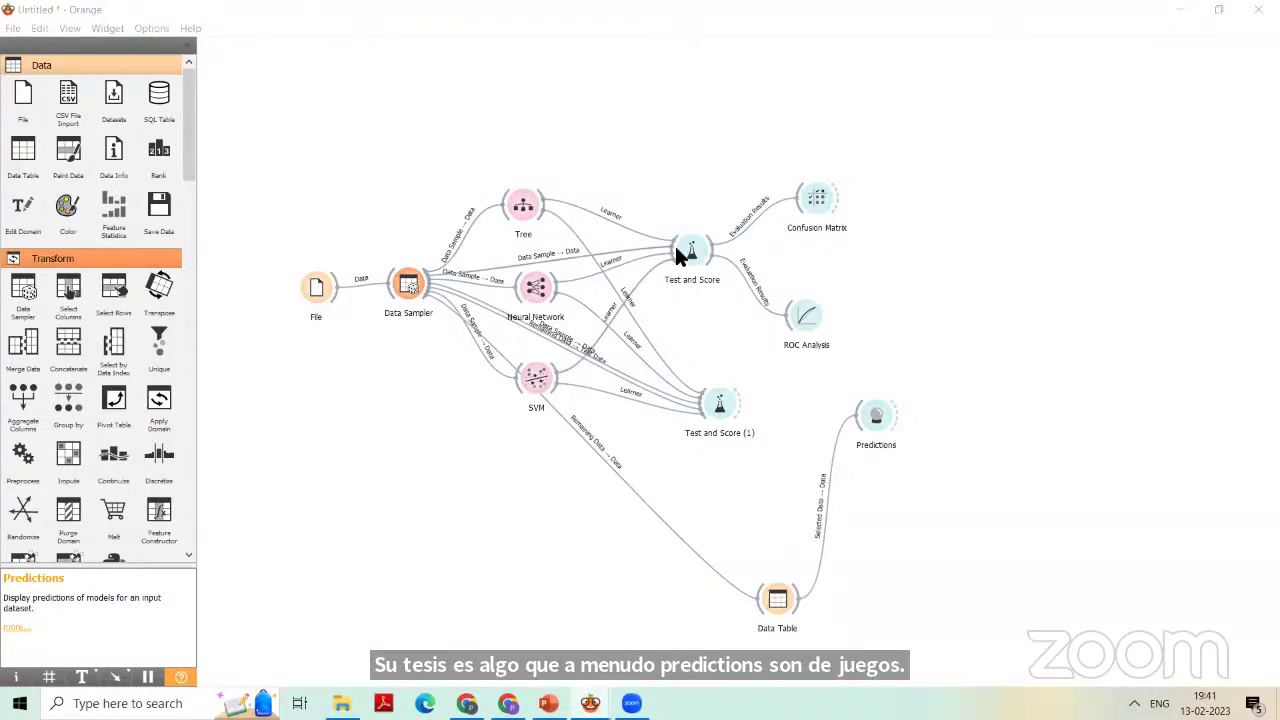
double_click(882, 413)
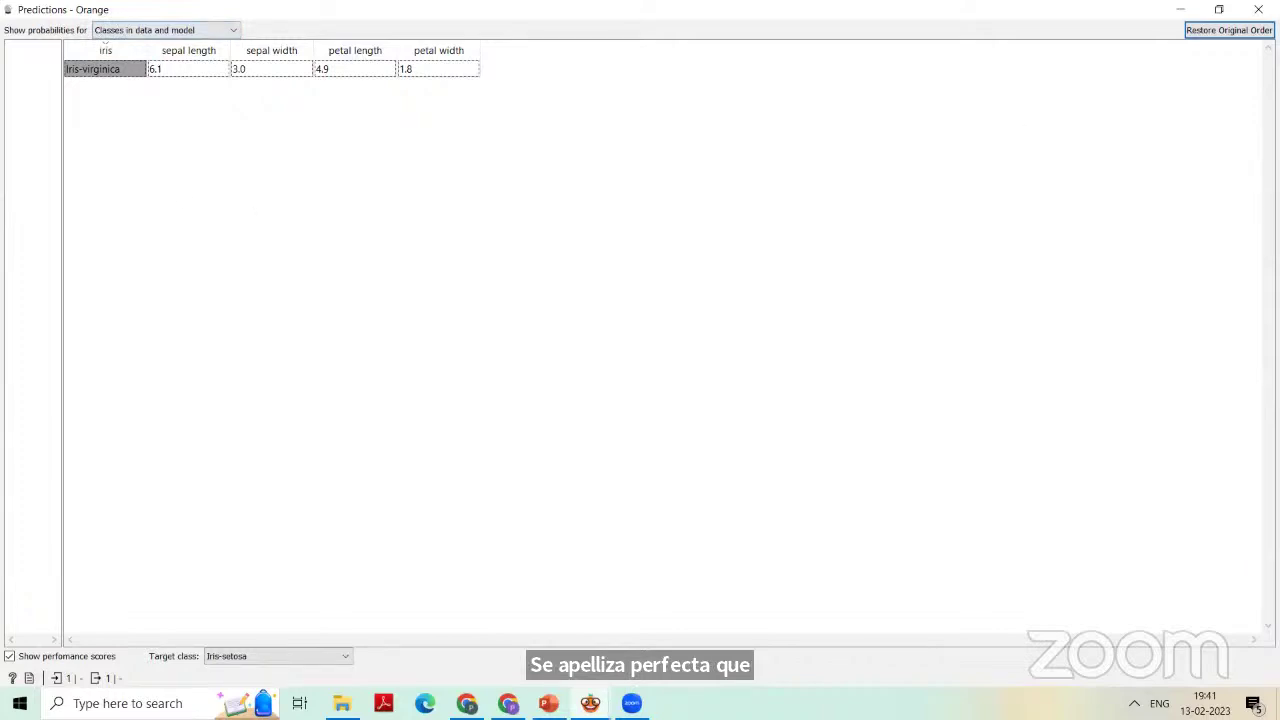
left_click(1258, 9)
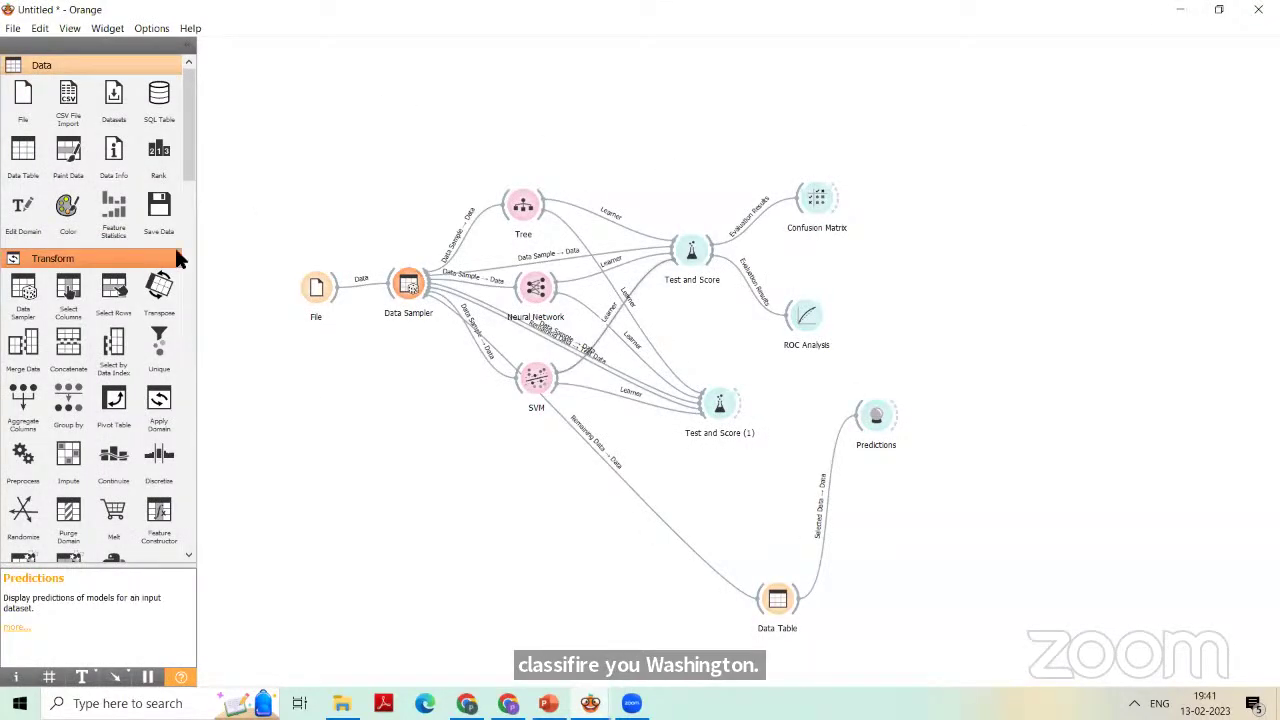
- Delete the Tree, Neural Network and SVM widgets from the workflow
left_click_drag(188, 116, 216, 364)
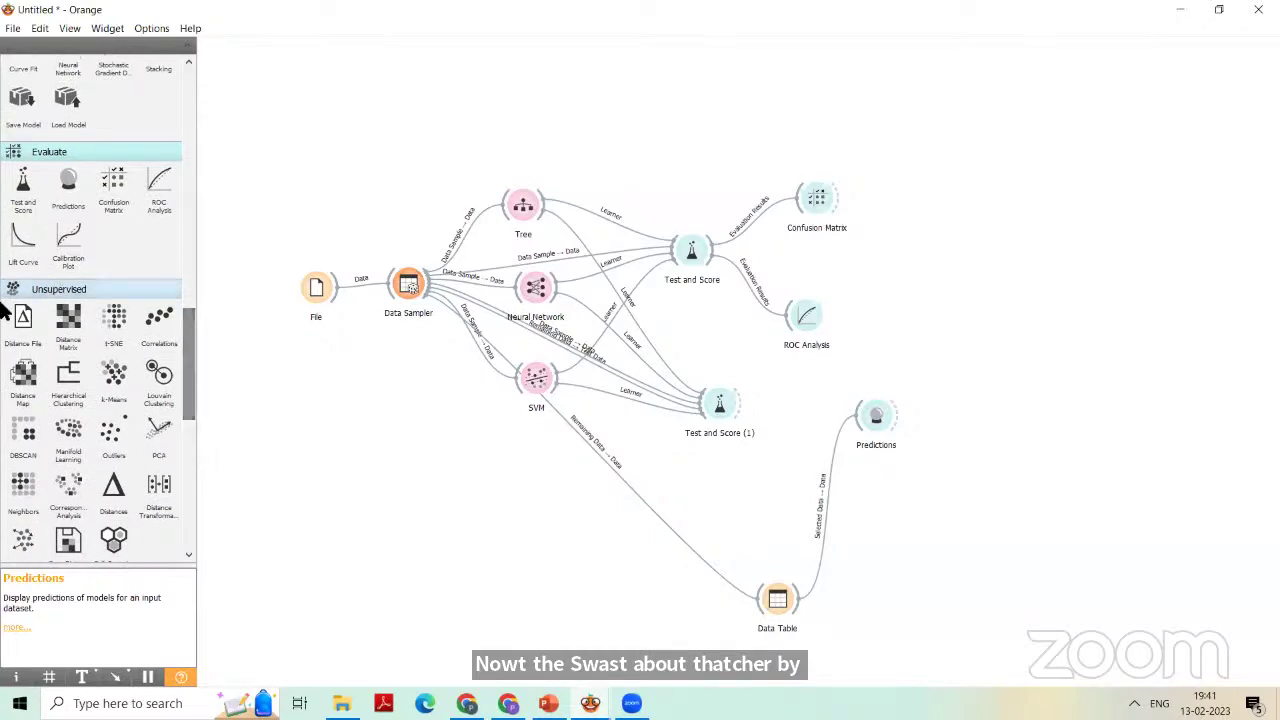
left_click(526, 210)
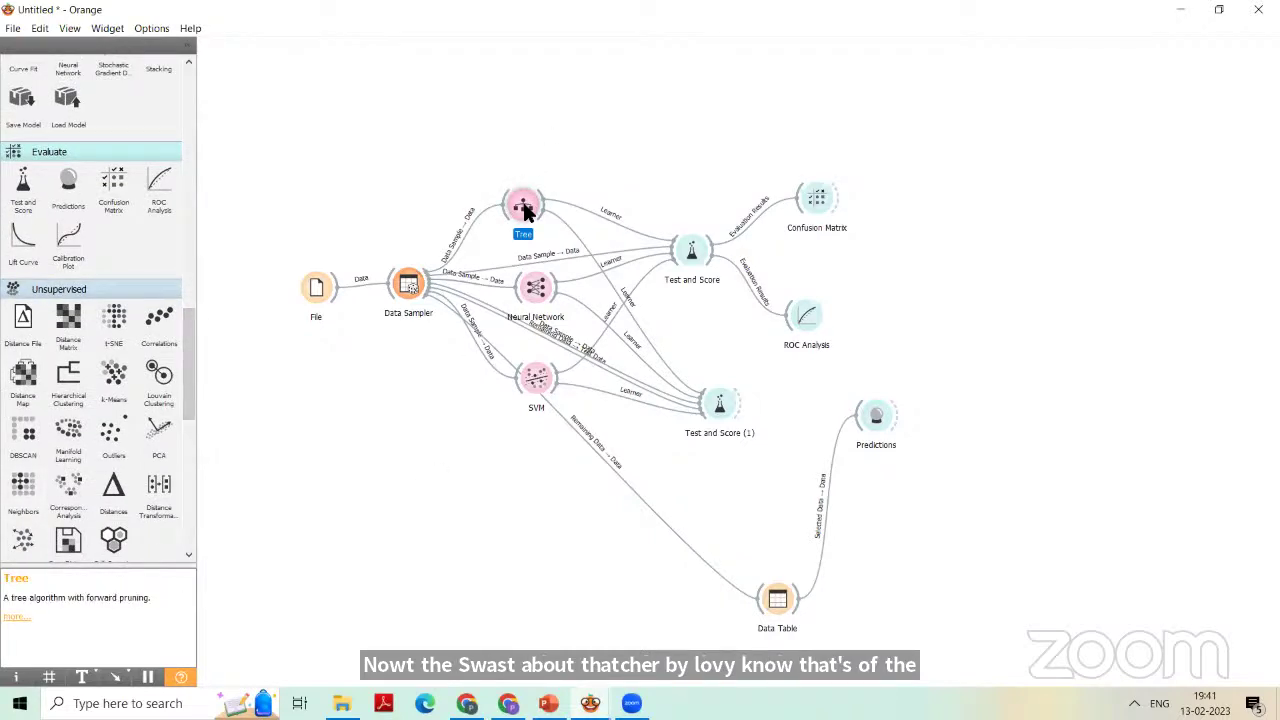
key("Delete")
left_click(535, 287)
key("Delete")
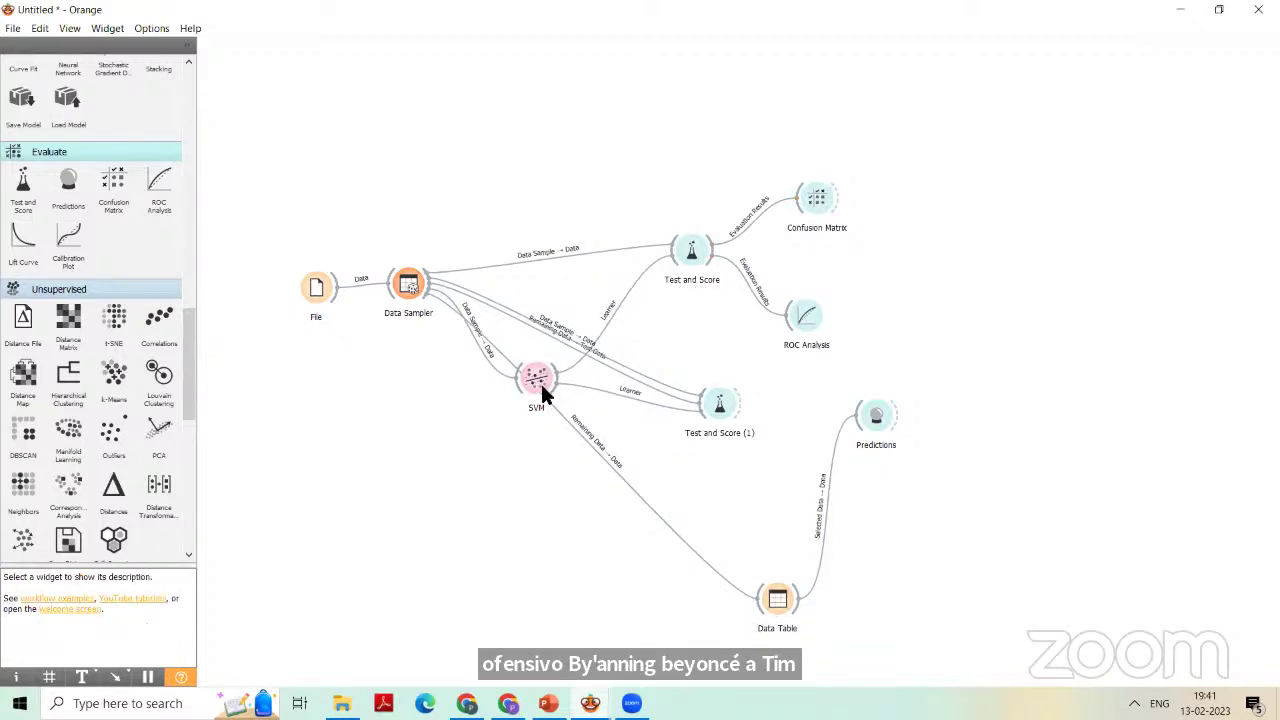
left_click(526, 371)
key("Delete")
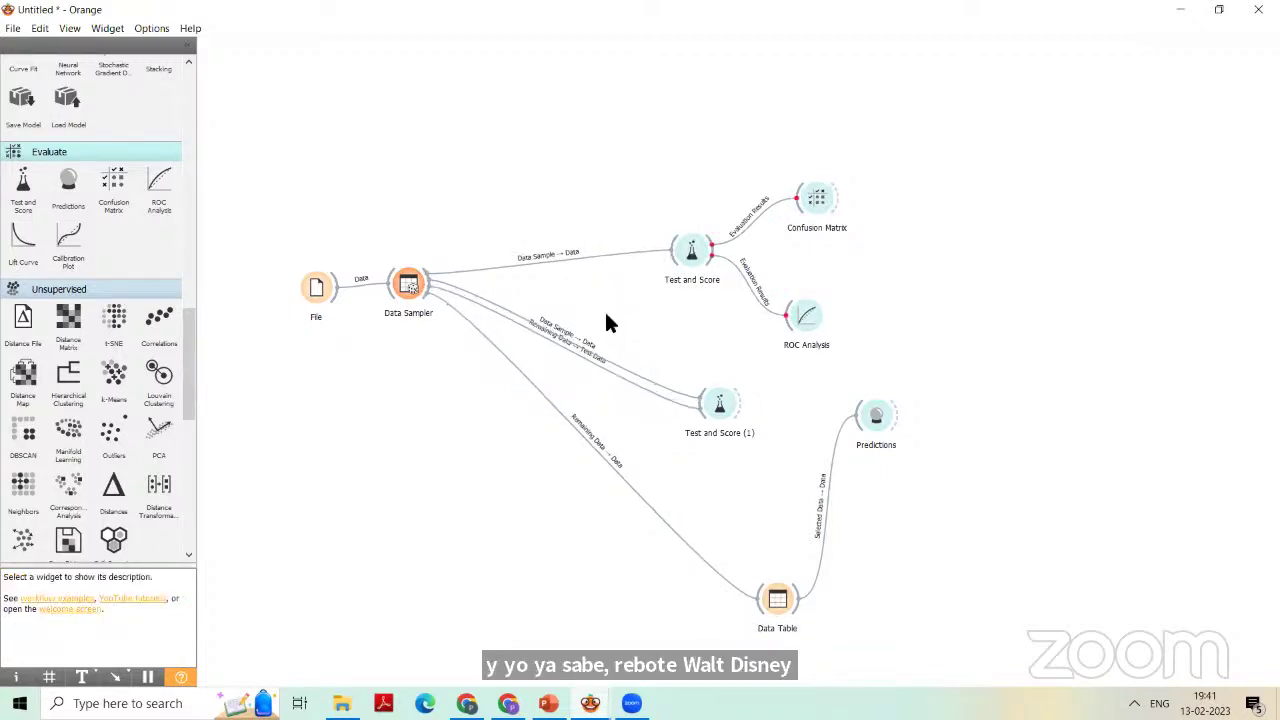
- Delete both Test and Score widgets together with Confusion Matrix and ROC Analysis
left_click(697, 249)
key("Delete")
left_click(810, 205)
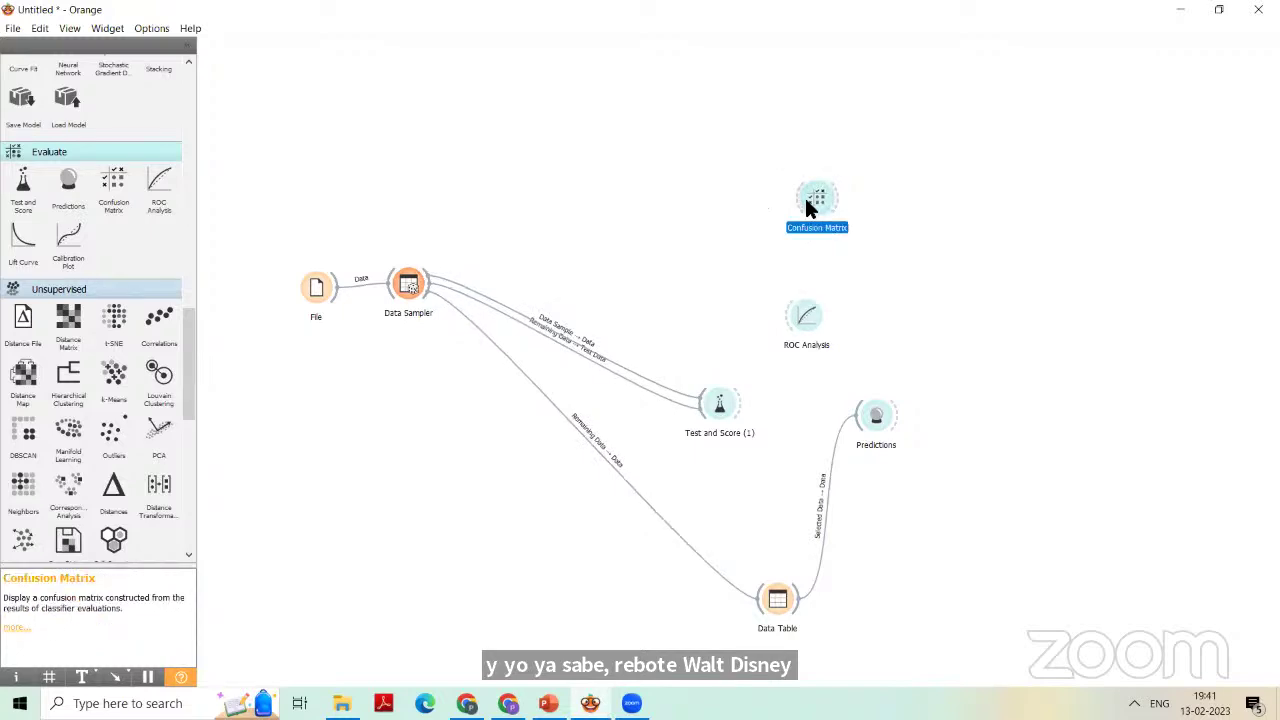
key("Delete")
left_click(713, 408)
key("Delete")
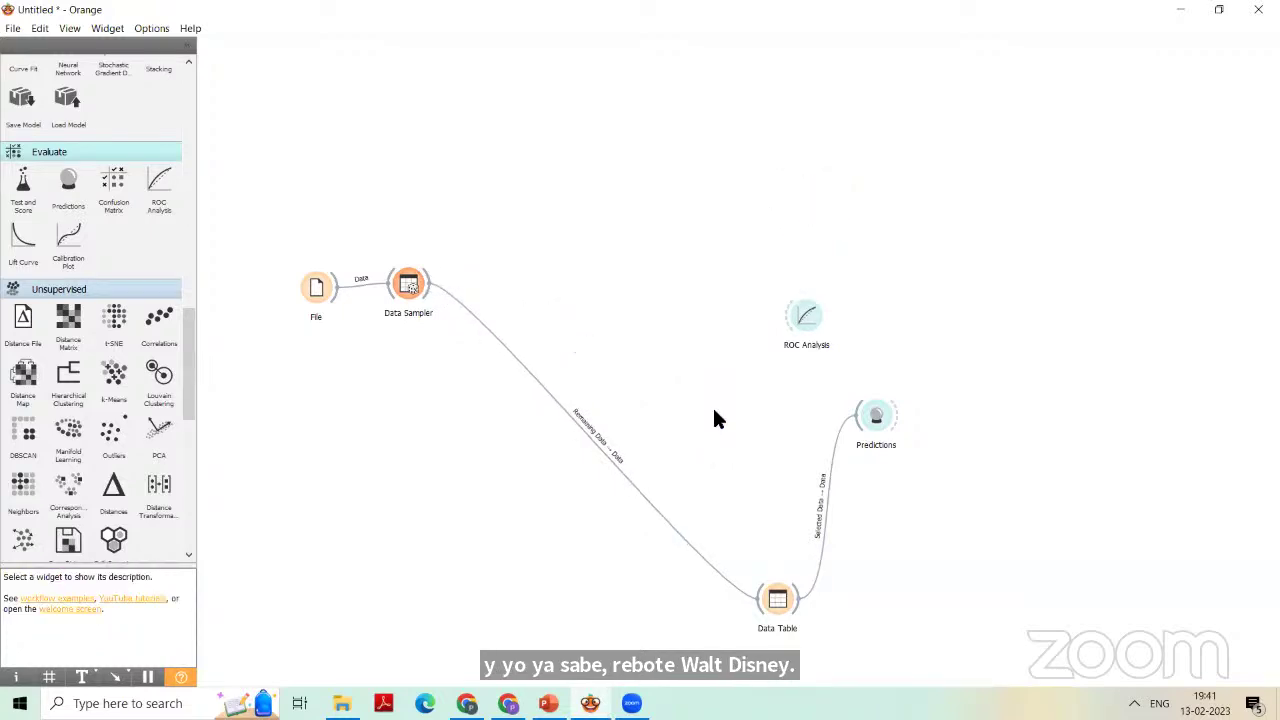
left_click(801, 316)
key("Delete")
- Delete the Data Table, Predictions and Data Sampler widgets, leaving only File on the canvas
left_click(778, 598)
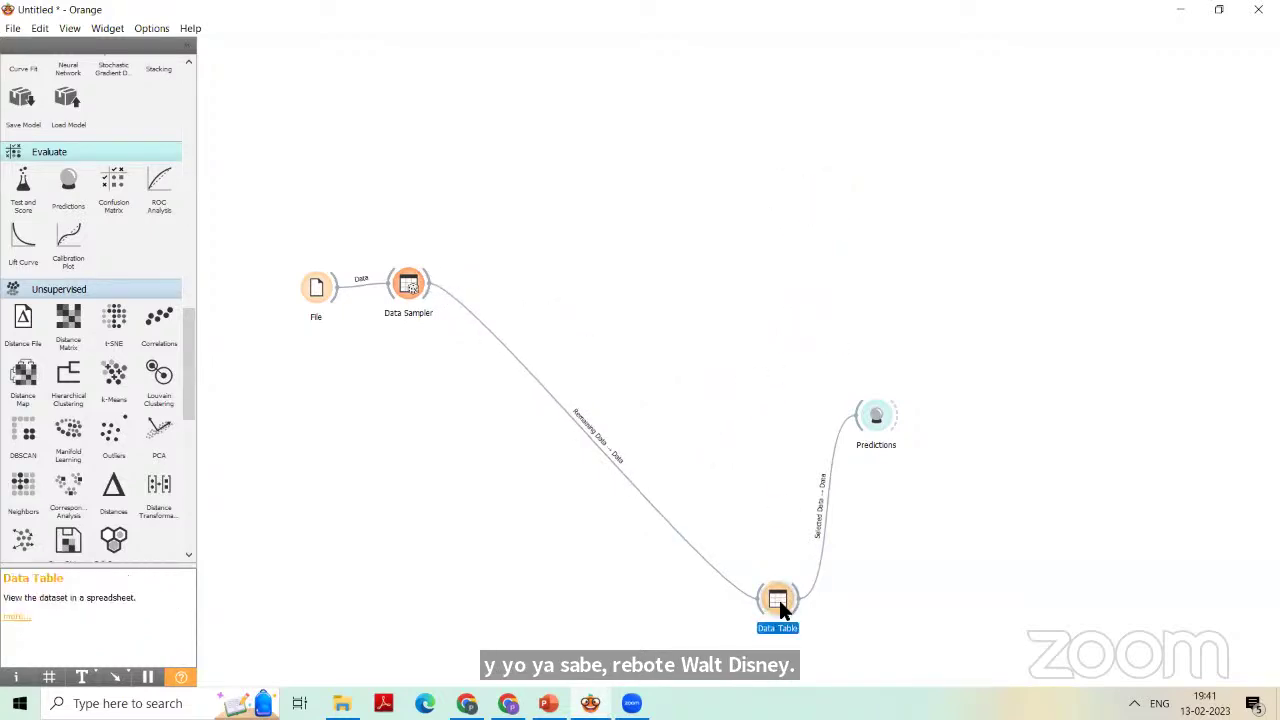
key("Delete")
left_click(877, 414)
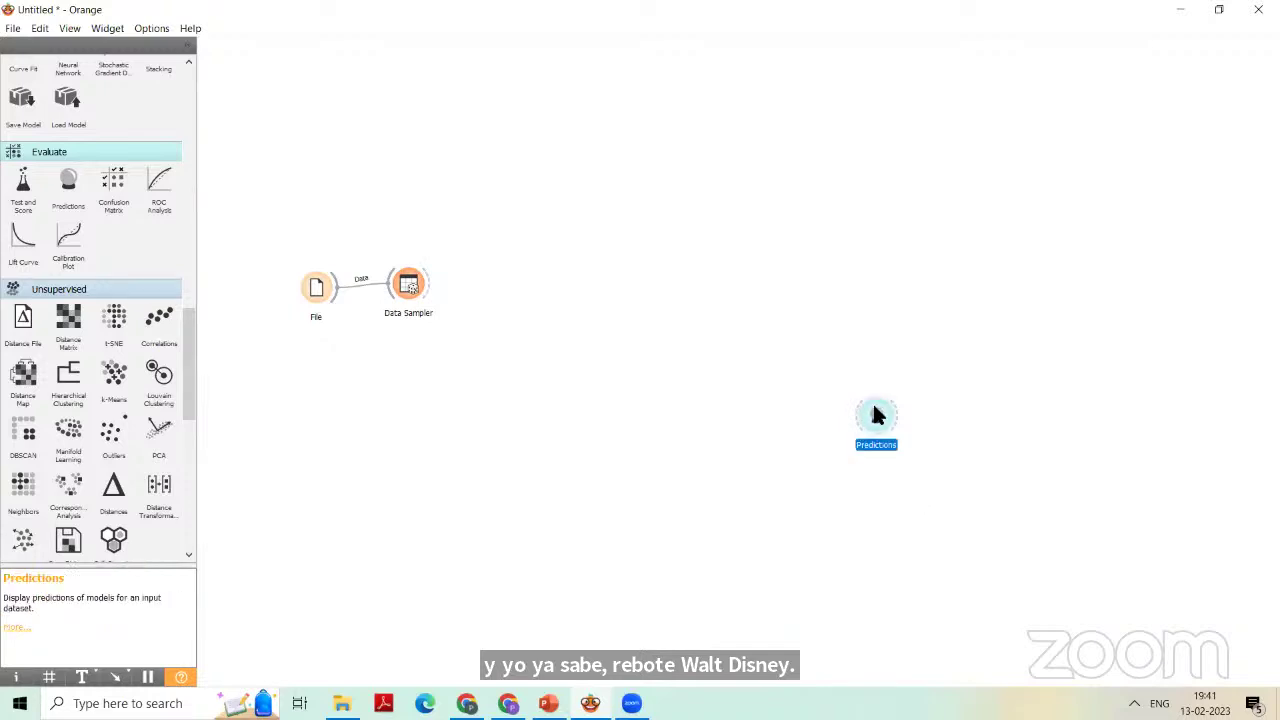
key("Delete")
left_click_drag(408, 285, 445, 259)
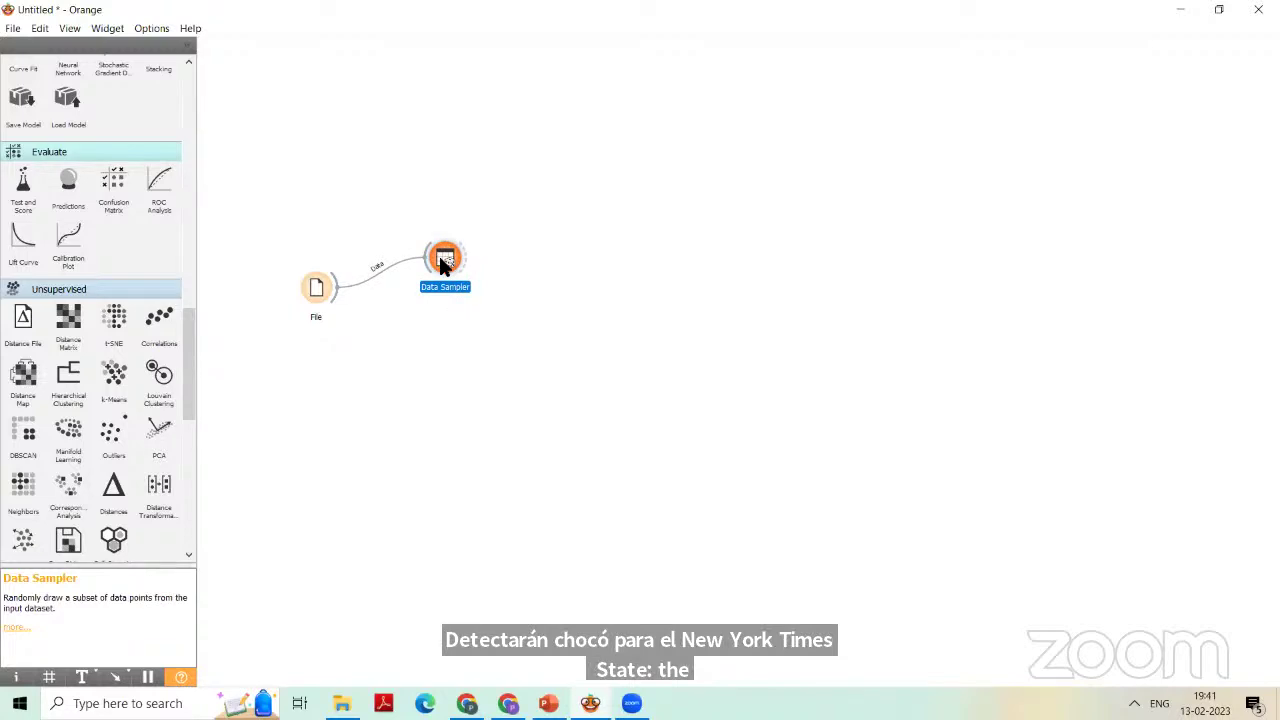
key("Delete")
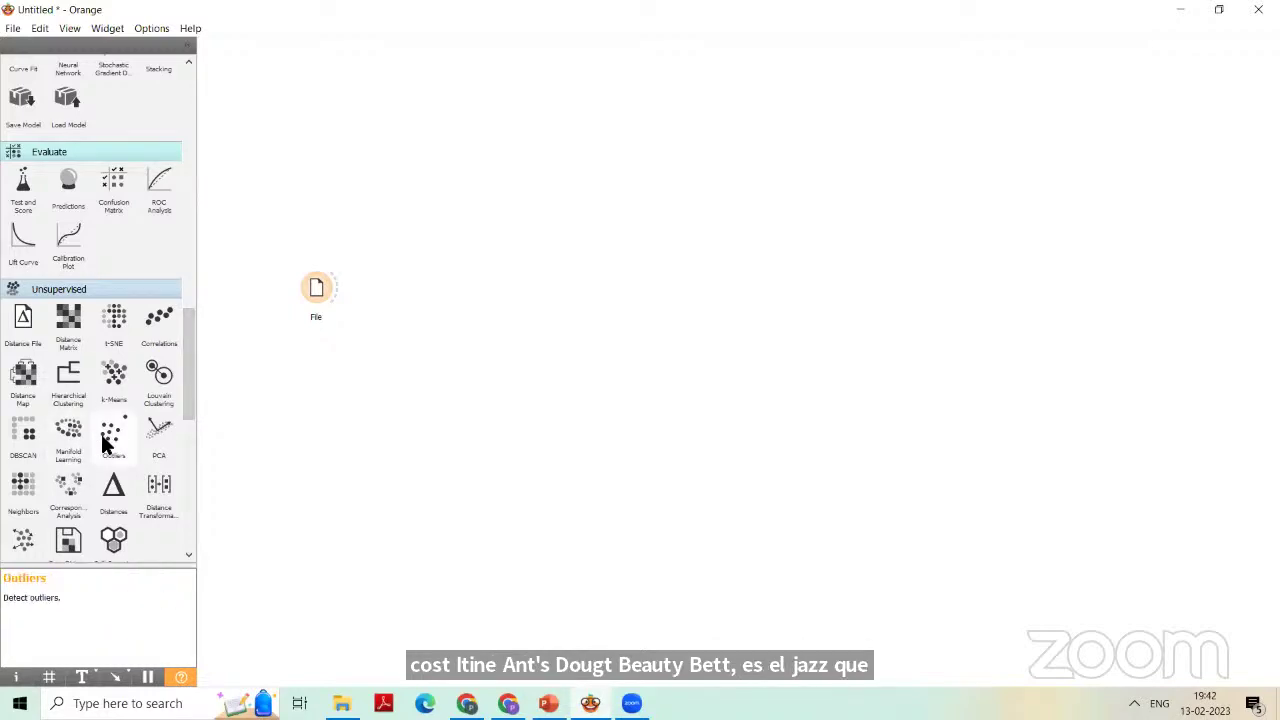
- Add a k-Means widget beside File and feed it the File's Data
mouse_move(110, 445)
left_mouse_down()
mouse_move(134, 429)
mouse_move(300, 423)
mouse_move(138, 442)
mouse_move(104, 430)
left_mouse_up()
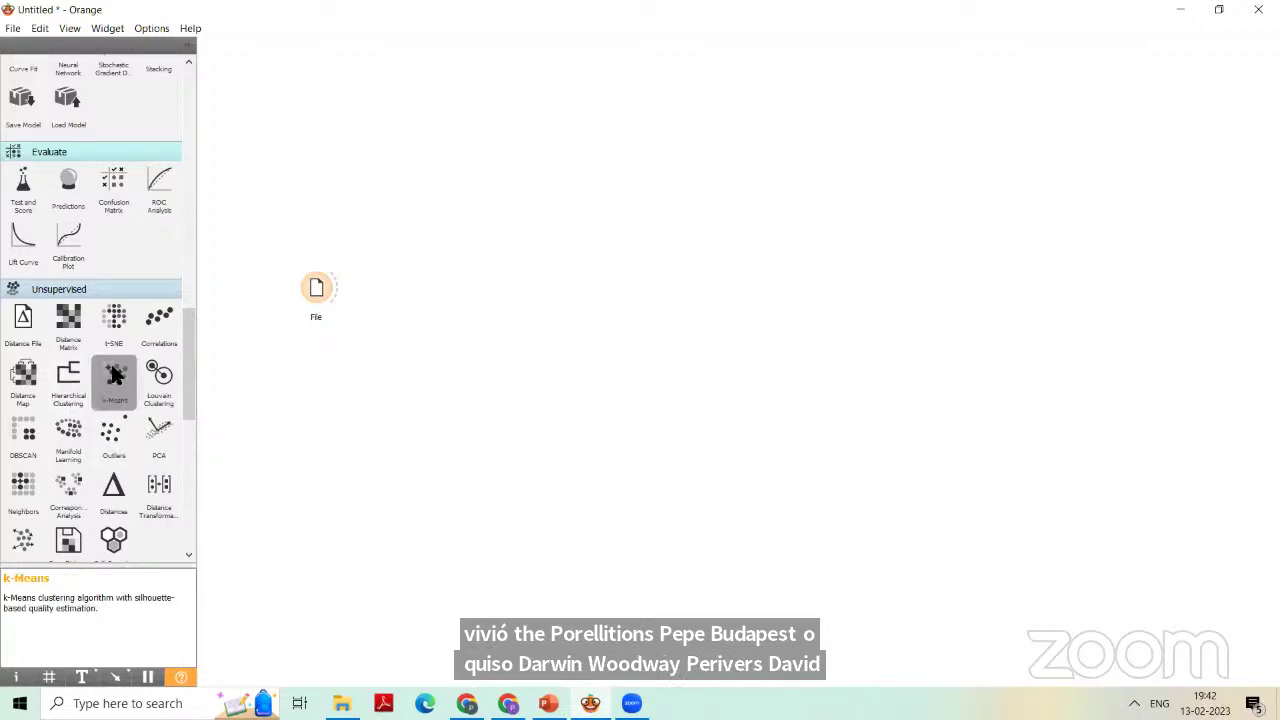
left_click_drag(114, 374, 444, 240)
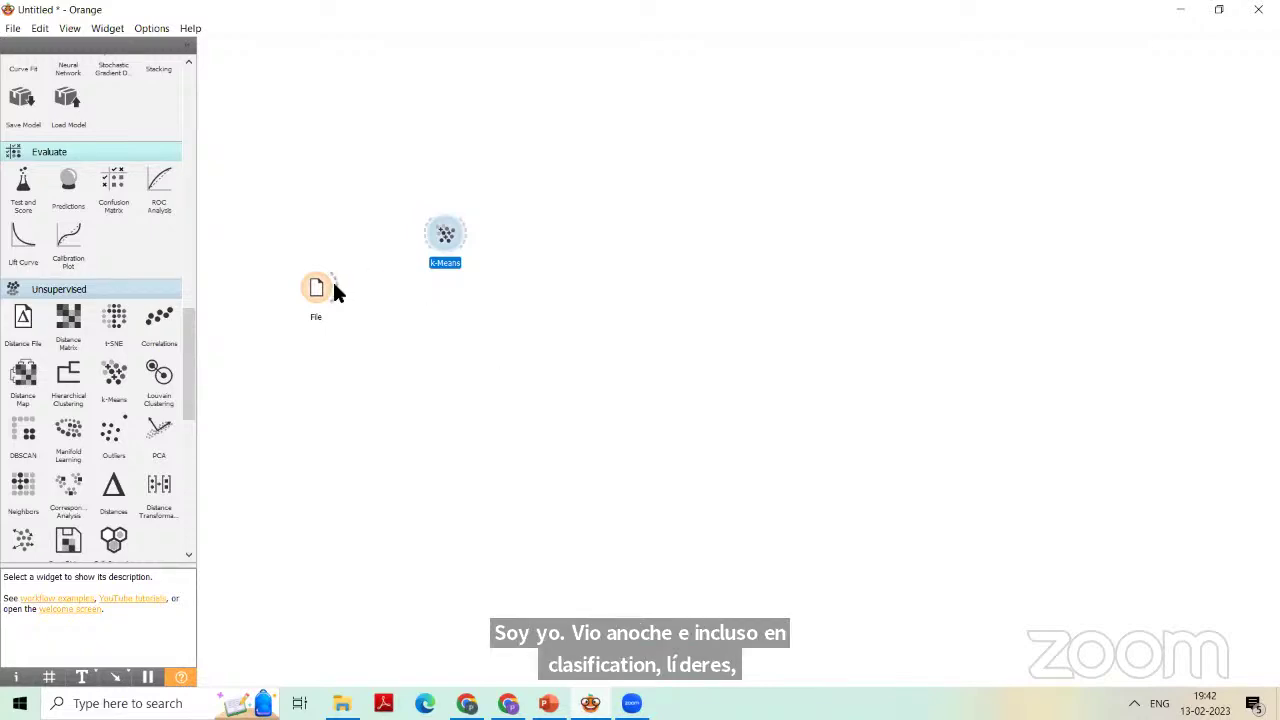
left_click_drag(338, 289, 364, 276)
left_click_drag(422, 240, 426, 242)
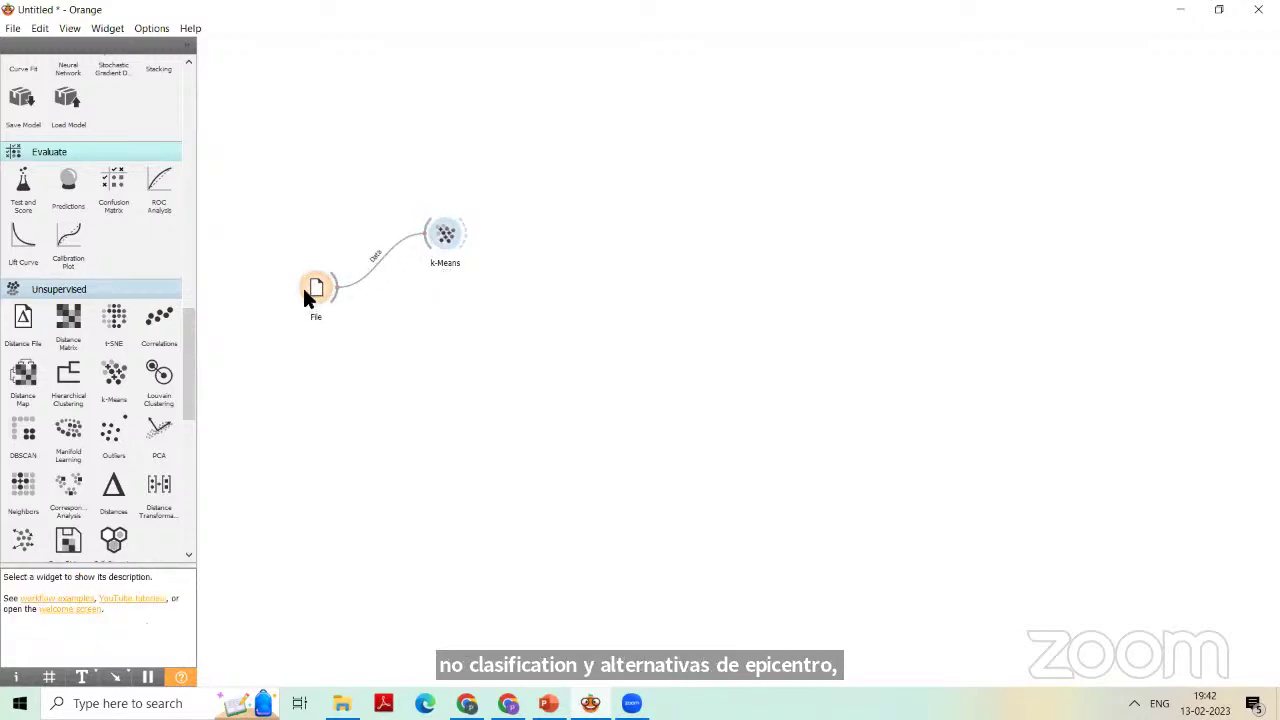
- Open k-Means, switch the number of clusters to the range From 2 to 8, and examine the silhouette scores
double_click(446, 233)
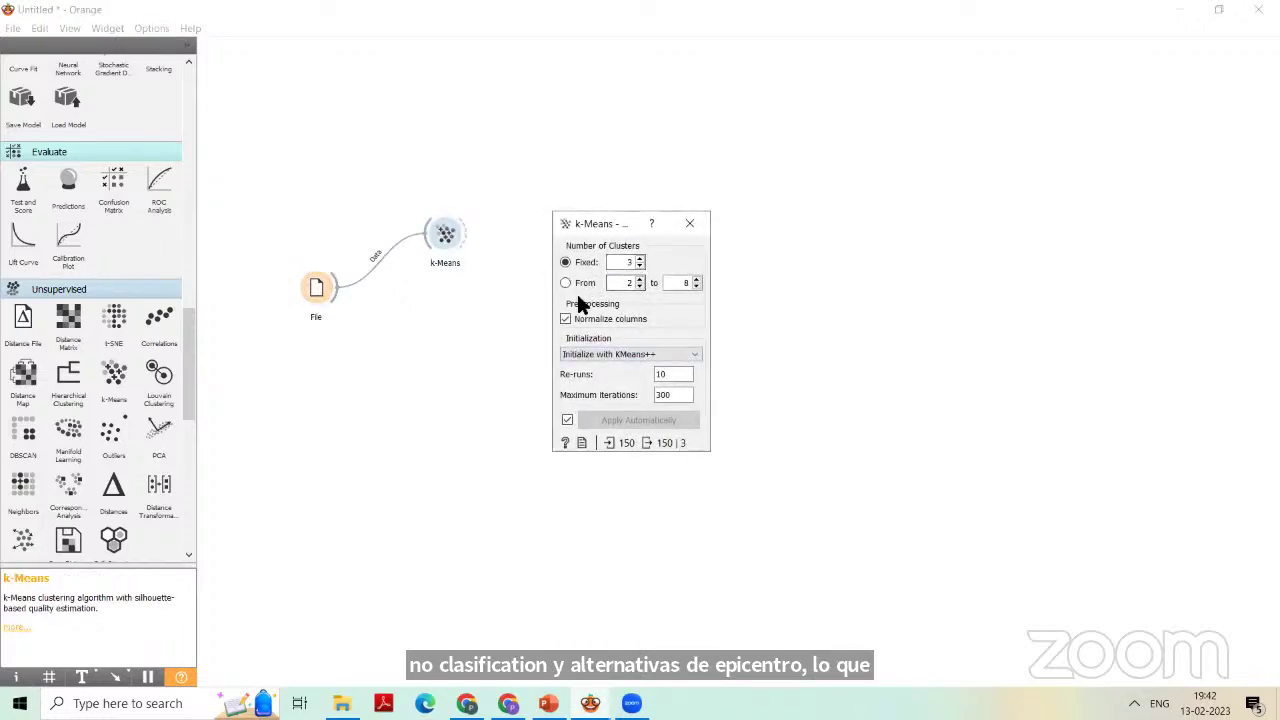
left_click_drag(611, 217, 632, 163)
left_click(588, 229)
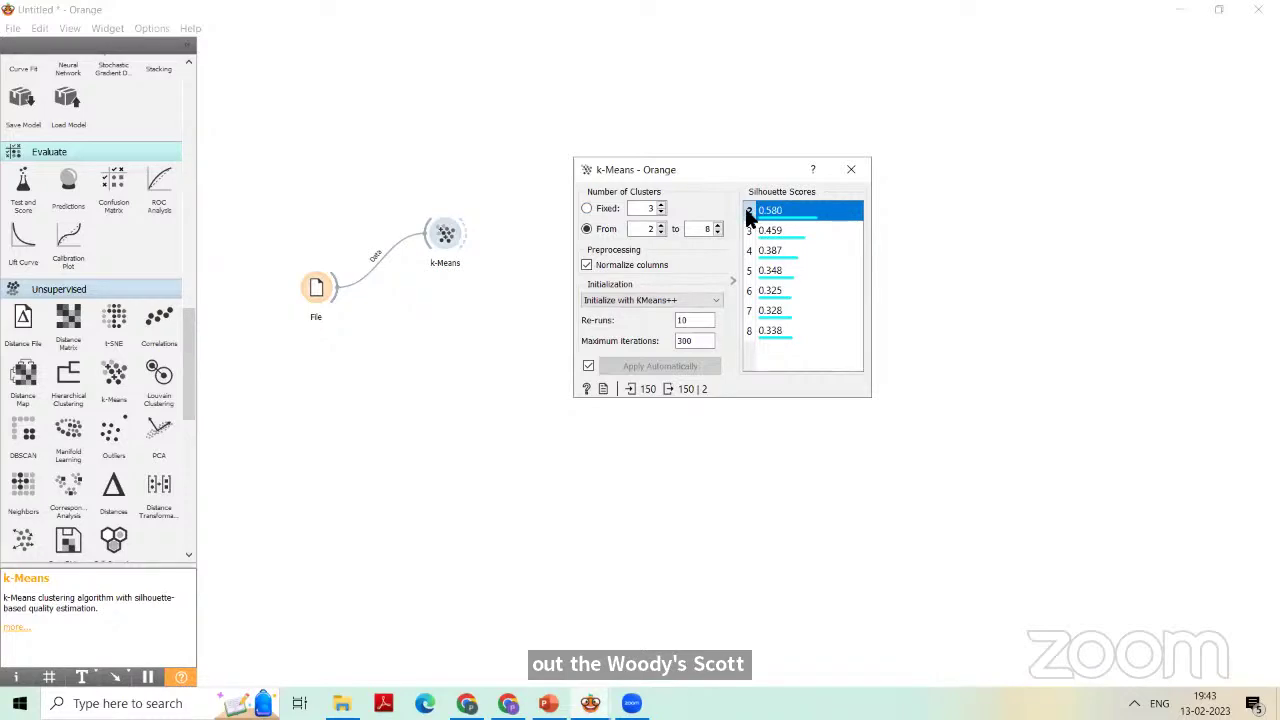
- Compare the fixed and ranged cluster options once more, set k-Means to a fixed 3 clusters, and close its window
left_click(586, 209)
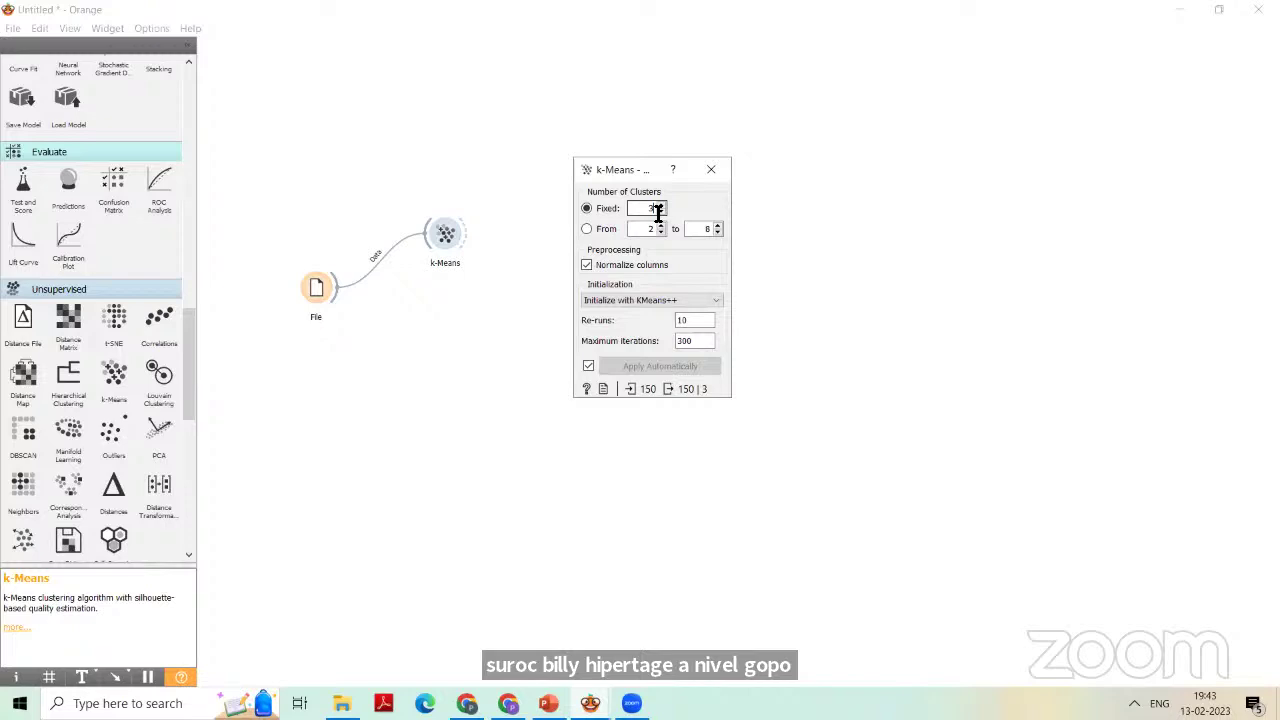
left_click(587, 230)
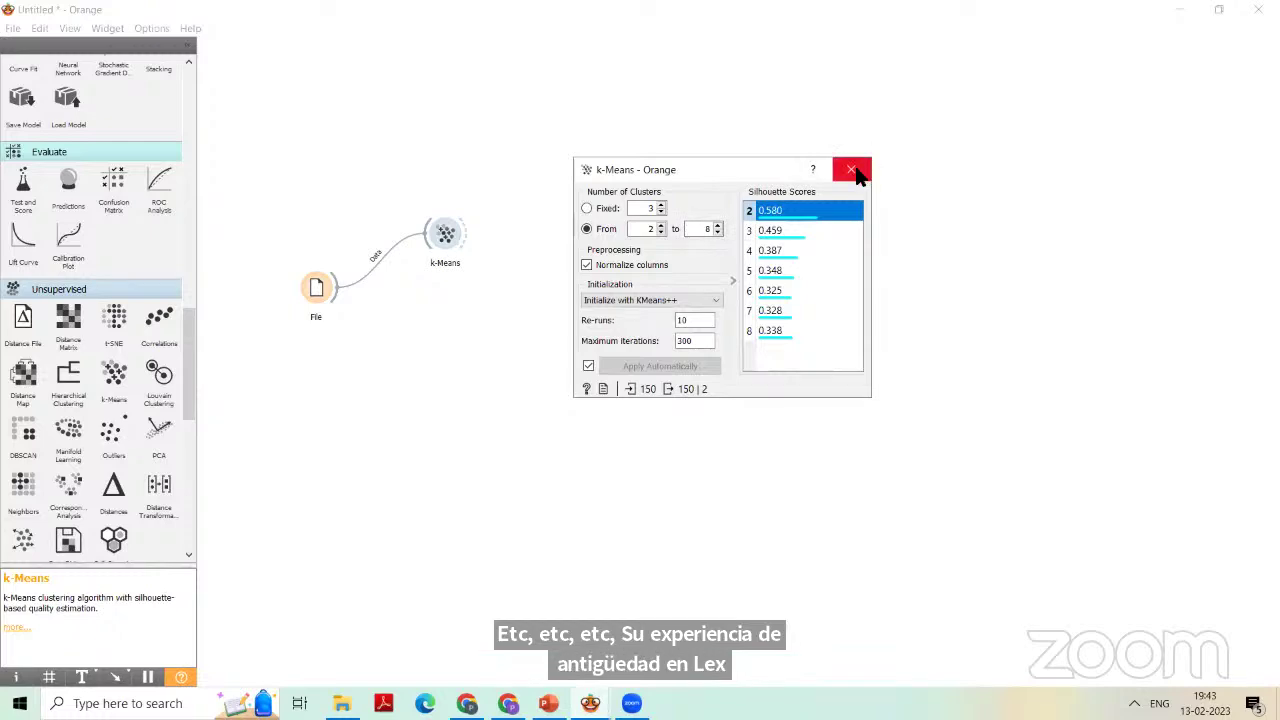
left_click(588, 209)
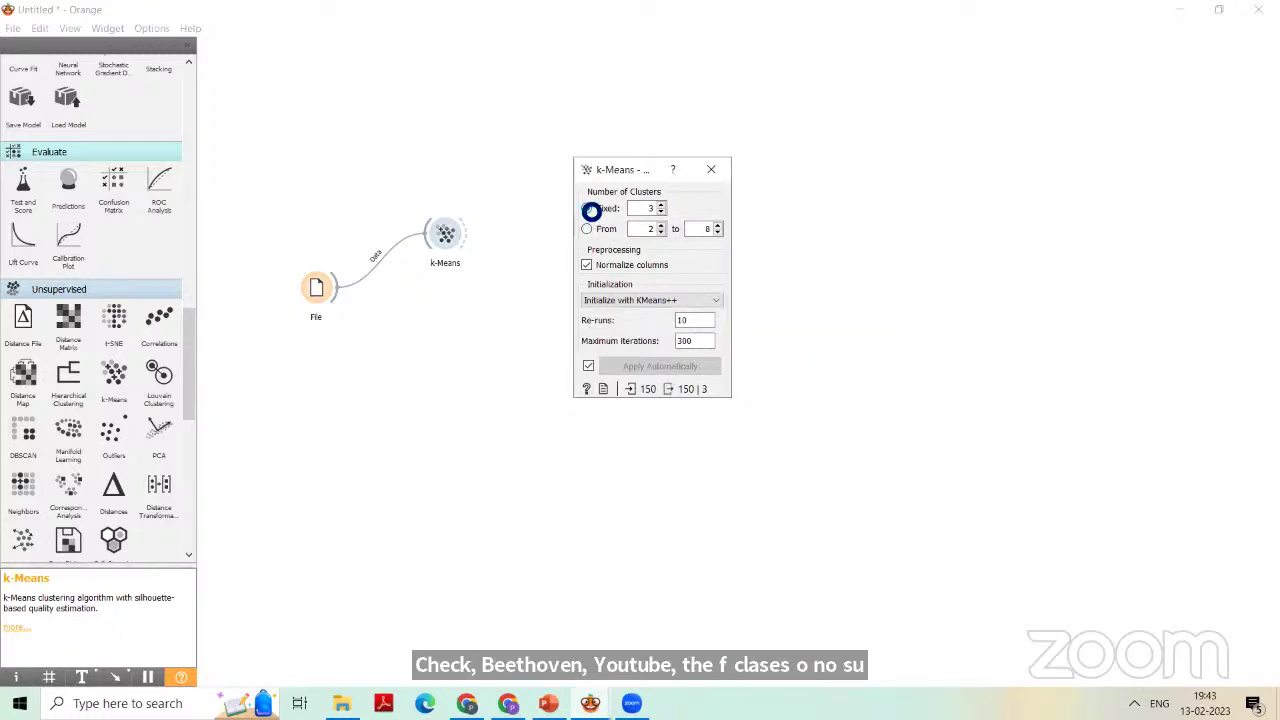
left_click(709, 170)
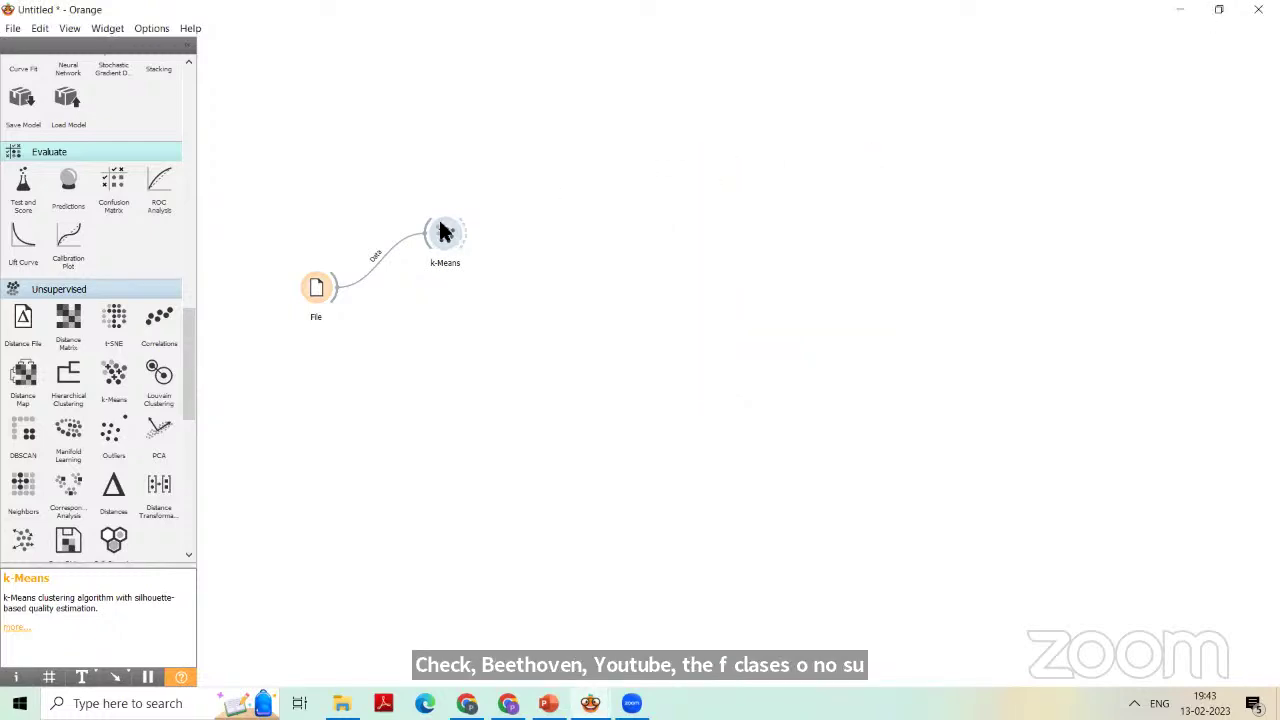
- Add a Scatter Plot widget beside k-Means, link the k-Means output to it, and open the plot
left_click_drag(187, 340, 176, 178)
left_click_drag(15, 368, 586, 220)
left_click_drag(466, 236, 577, 227)
double_click(589, 214)
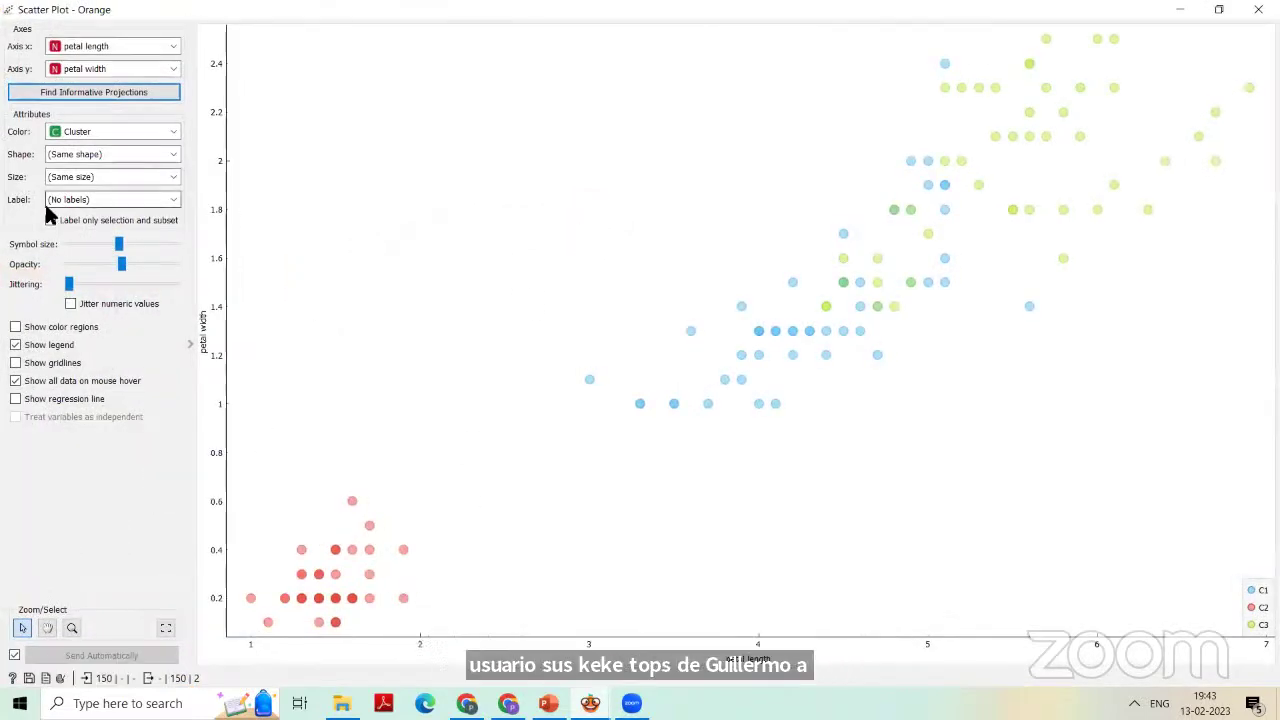
- Color the scatter plot by Cluster and inspect the point at petal length 4.7 and petal width 1.6
left_click(104, 132)
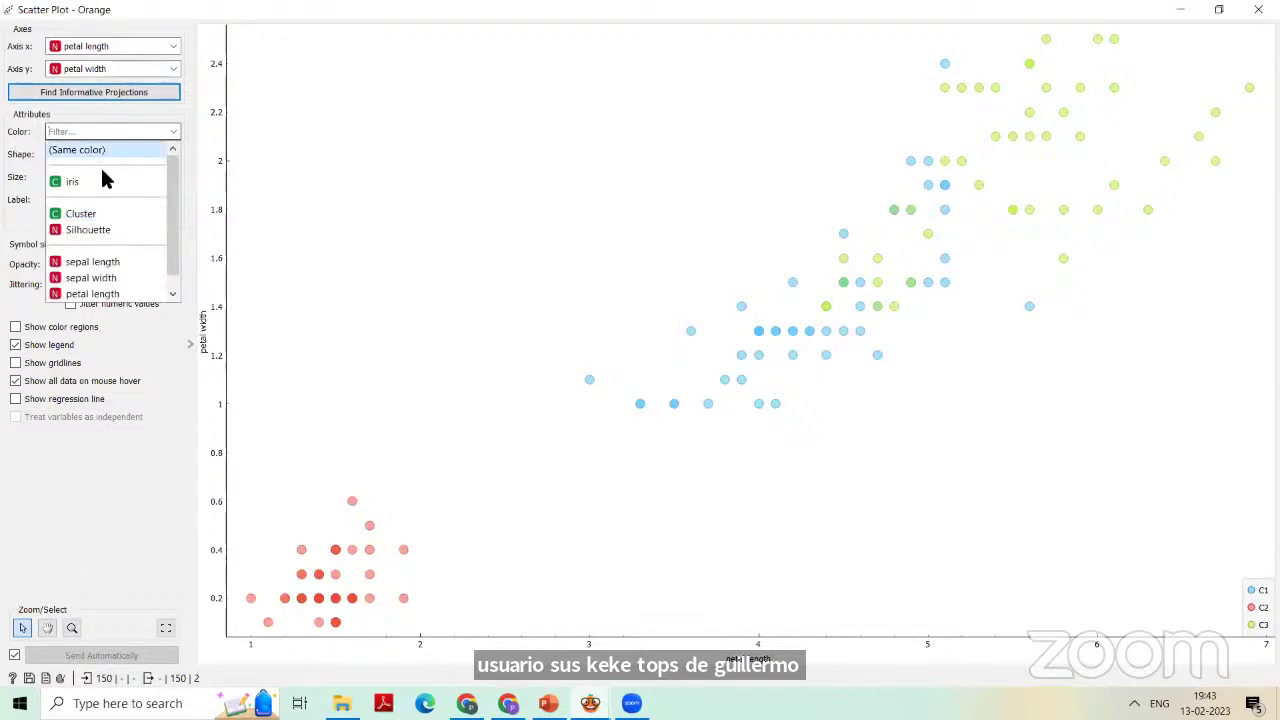
left_click(85, 212)
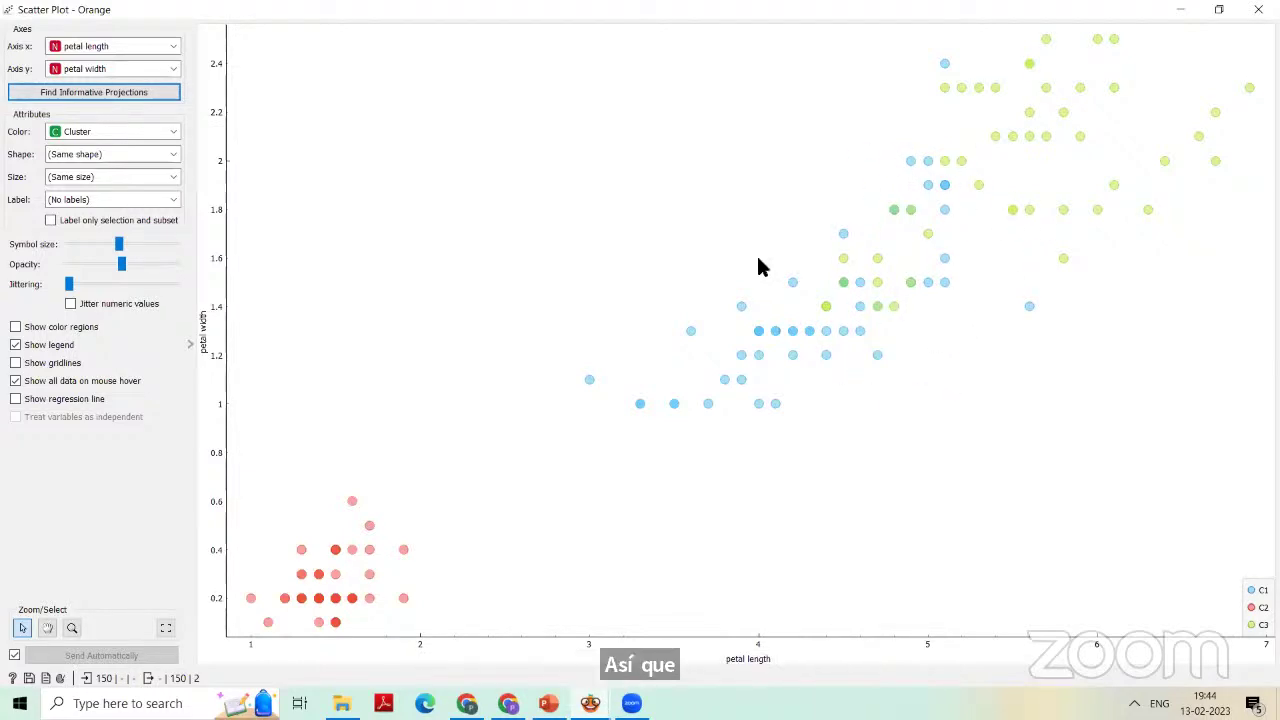
left_click(876, 258)
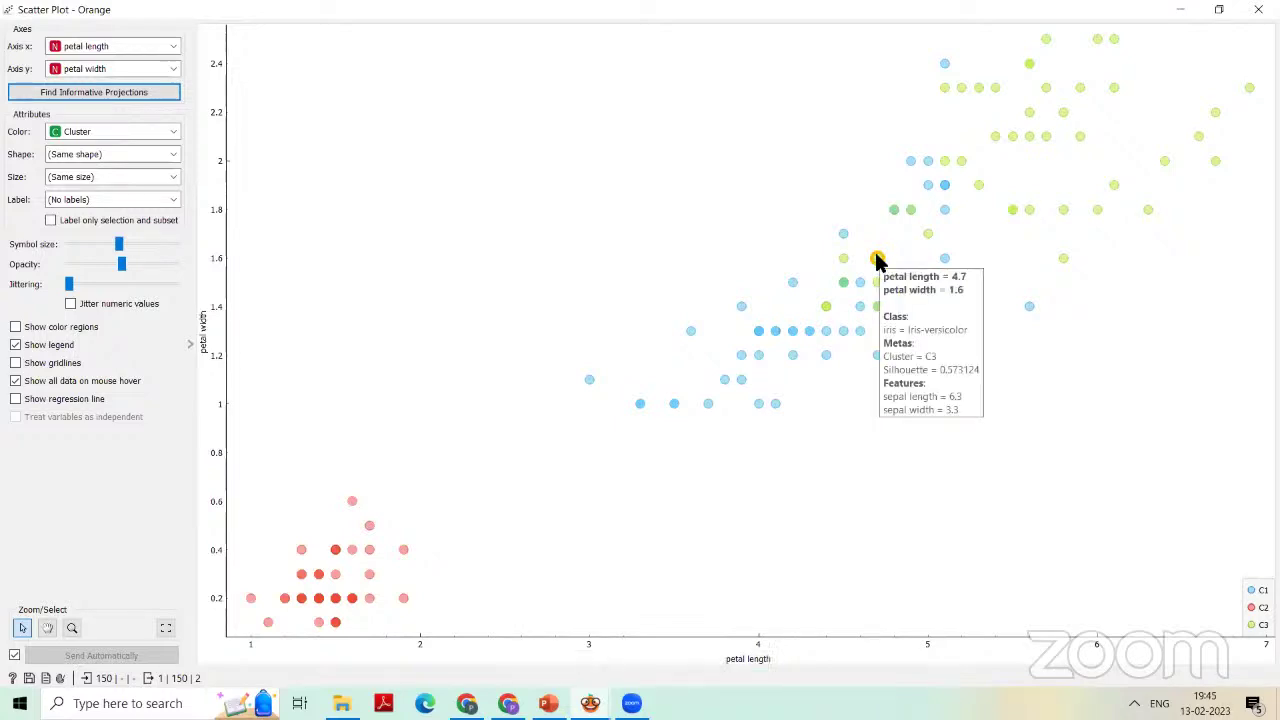
left_click(877, 260)
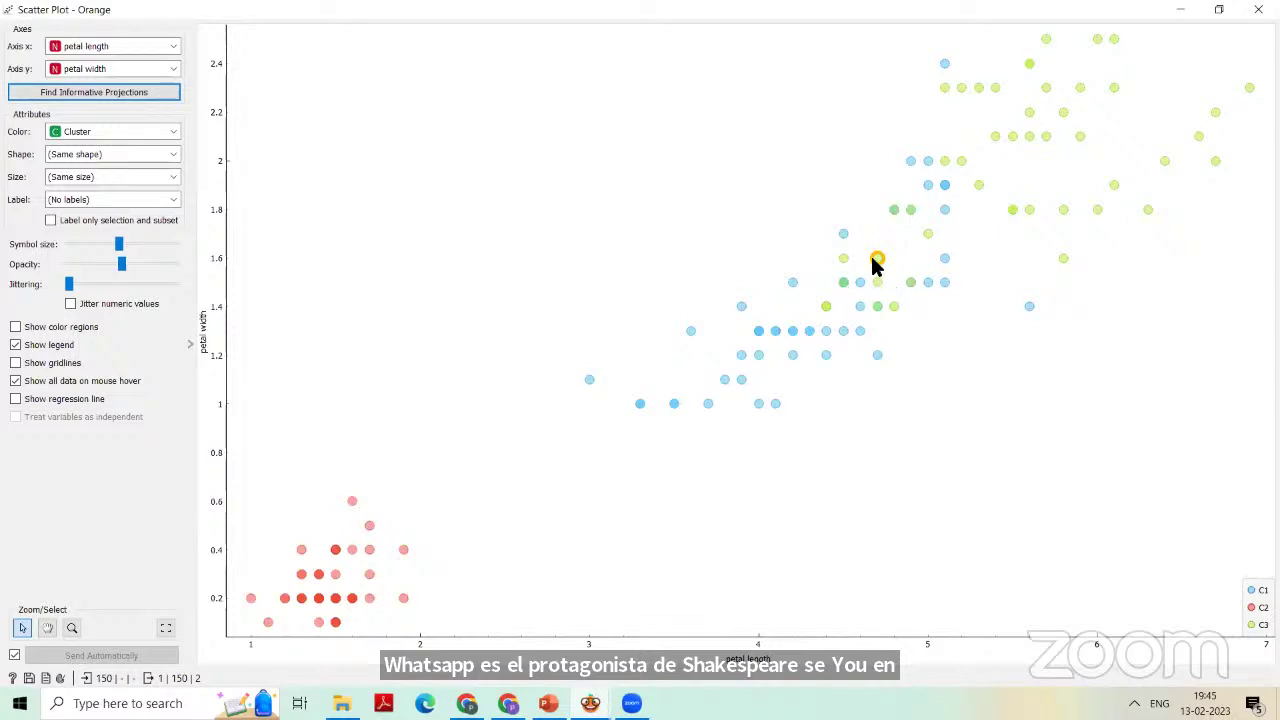
- Select the point at petal length 1.6 and petal width 0.2 in the scatter plot, and close the plot
mouse_move(874, 262)
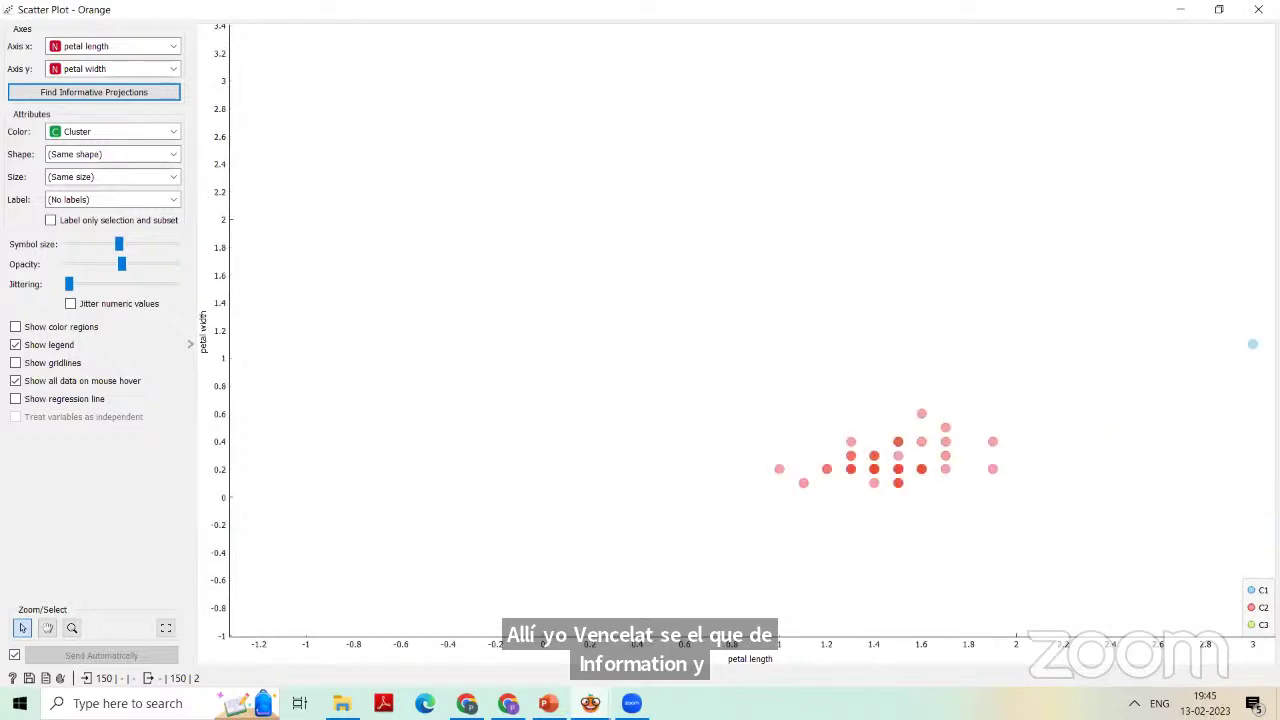
left_click(921, 470)
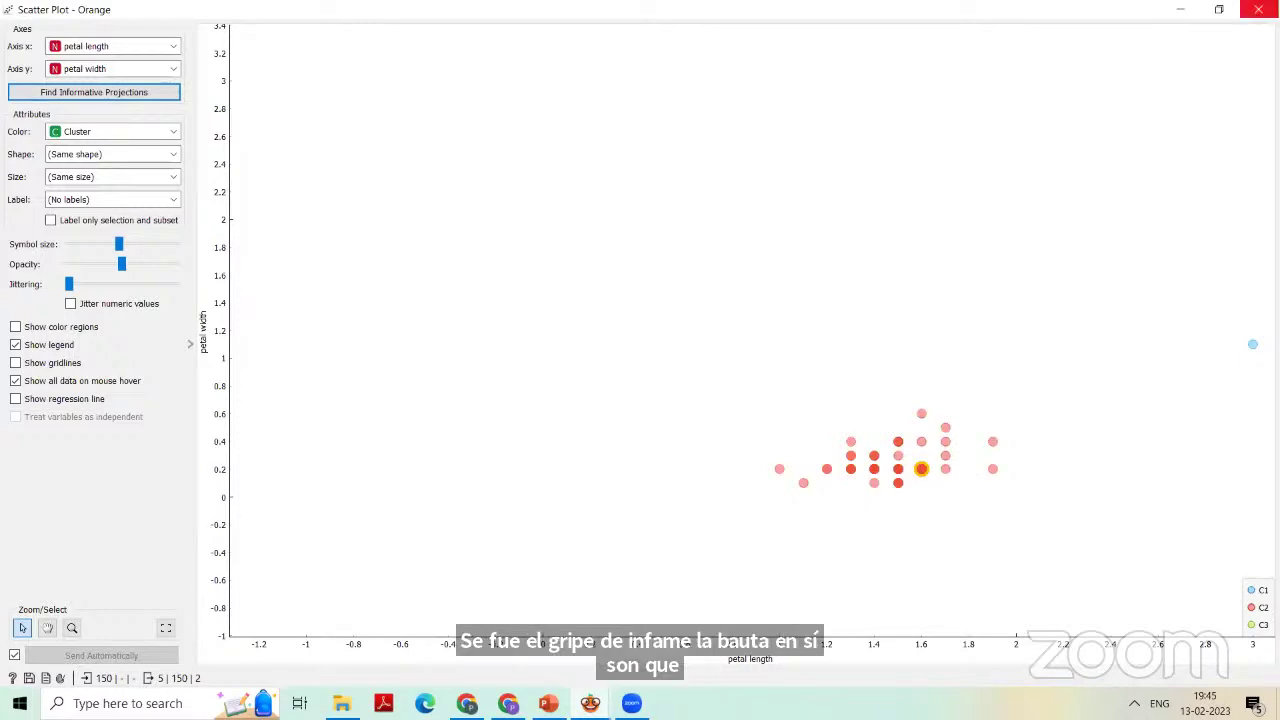
left_click(1258, 9)
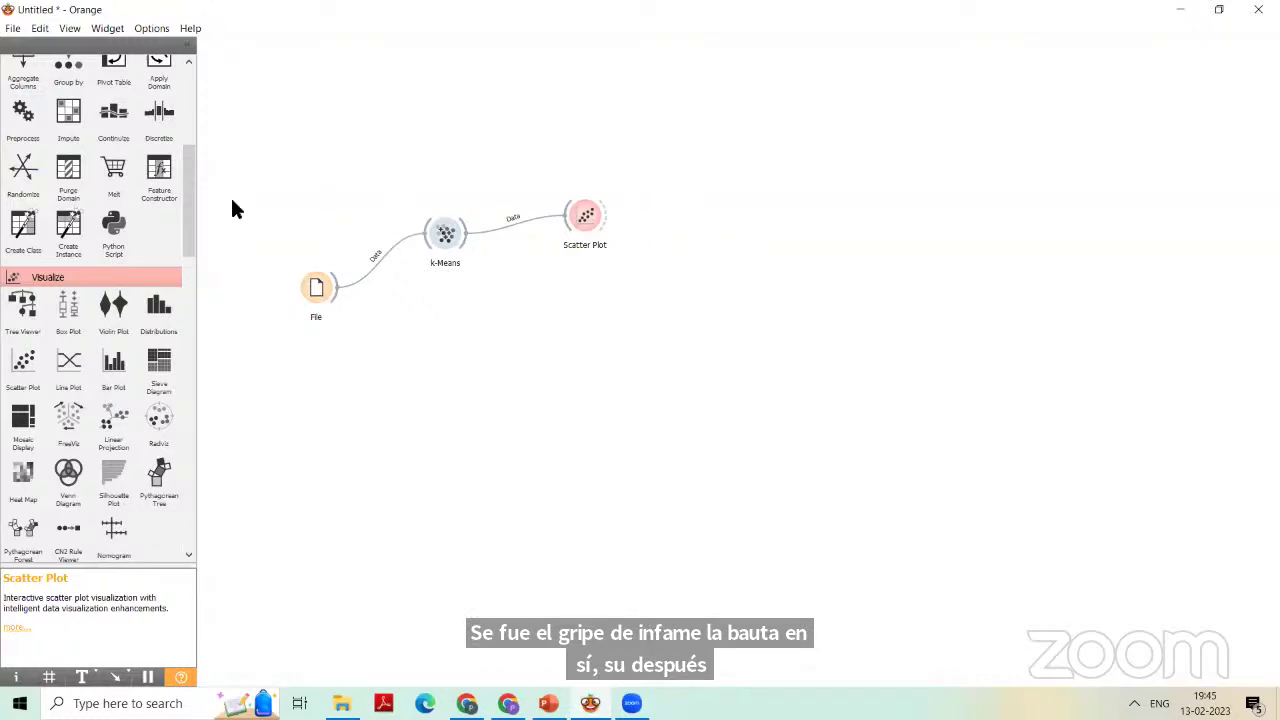
- Add a Hierarchical Clustering widget and a Distances widget to the canvas below the k-Means branch
left_click_drag(187, 188, 222, 387)
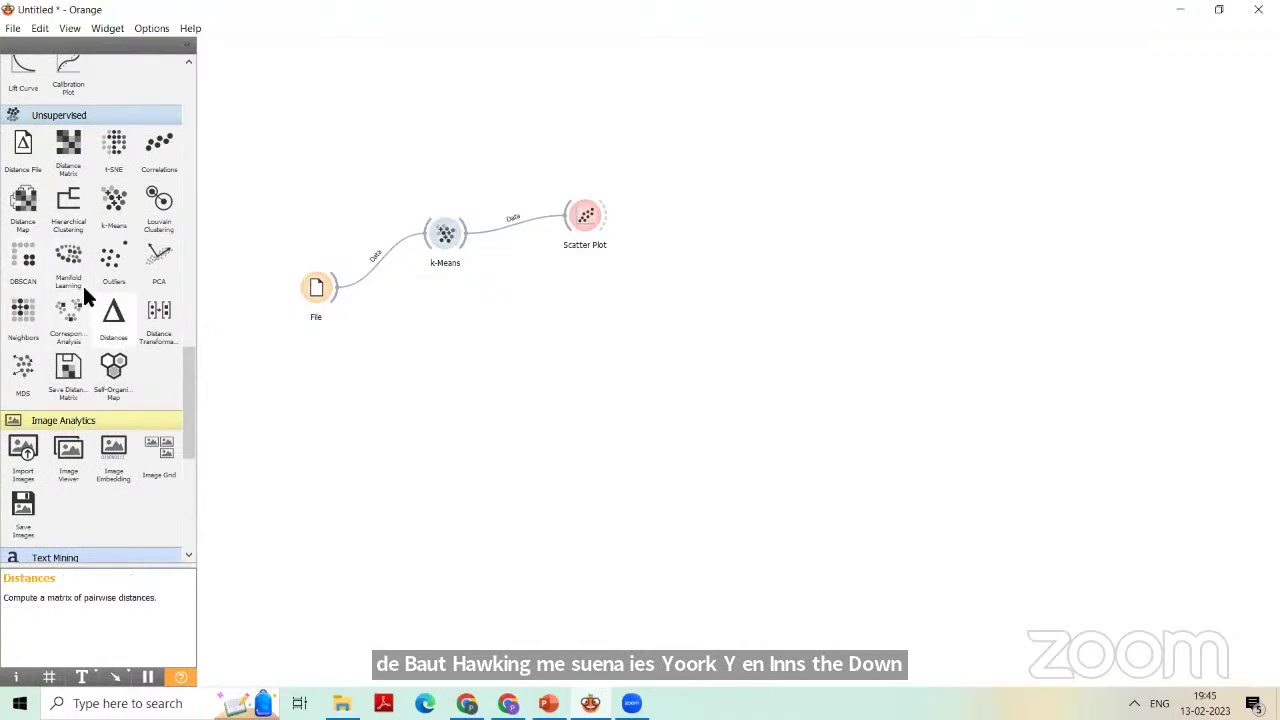
left_click_drag(62, 211, 457, 318)
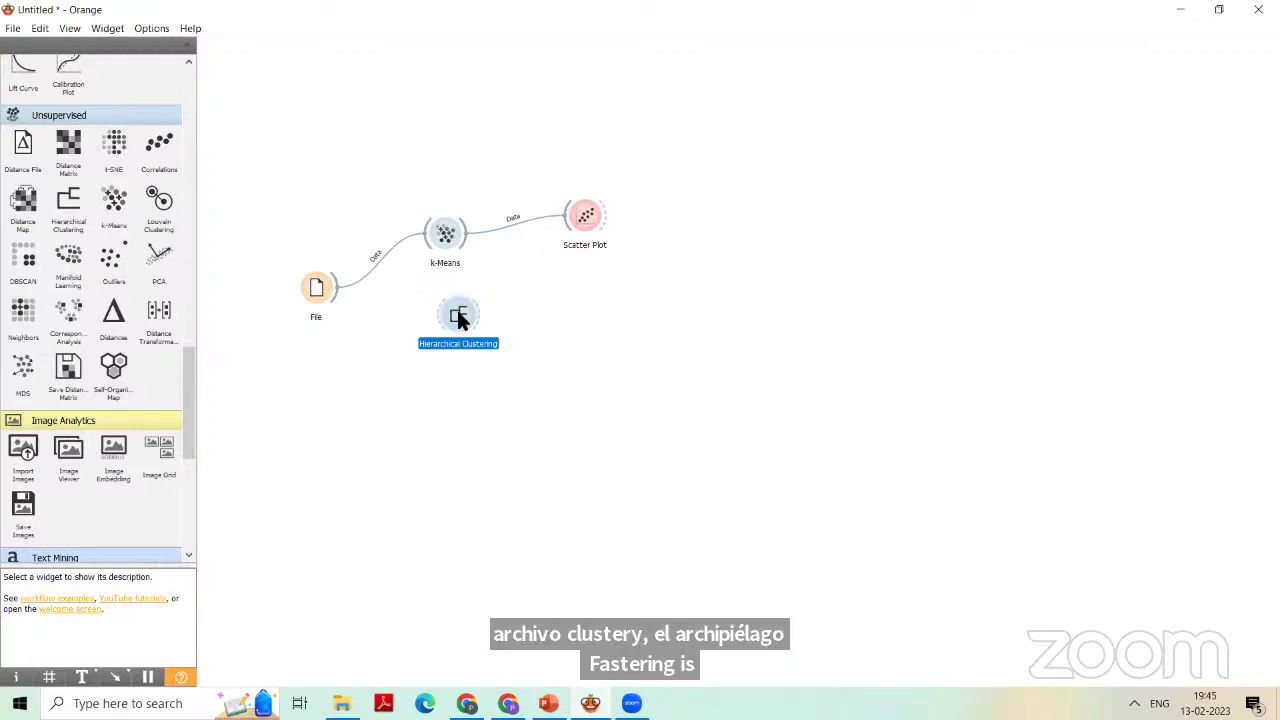
mouse_move(335, 297)
left_mouse_down()
mouse_move(440, 319)
mouse_move(336, 302)
left_mouse_up()
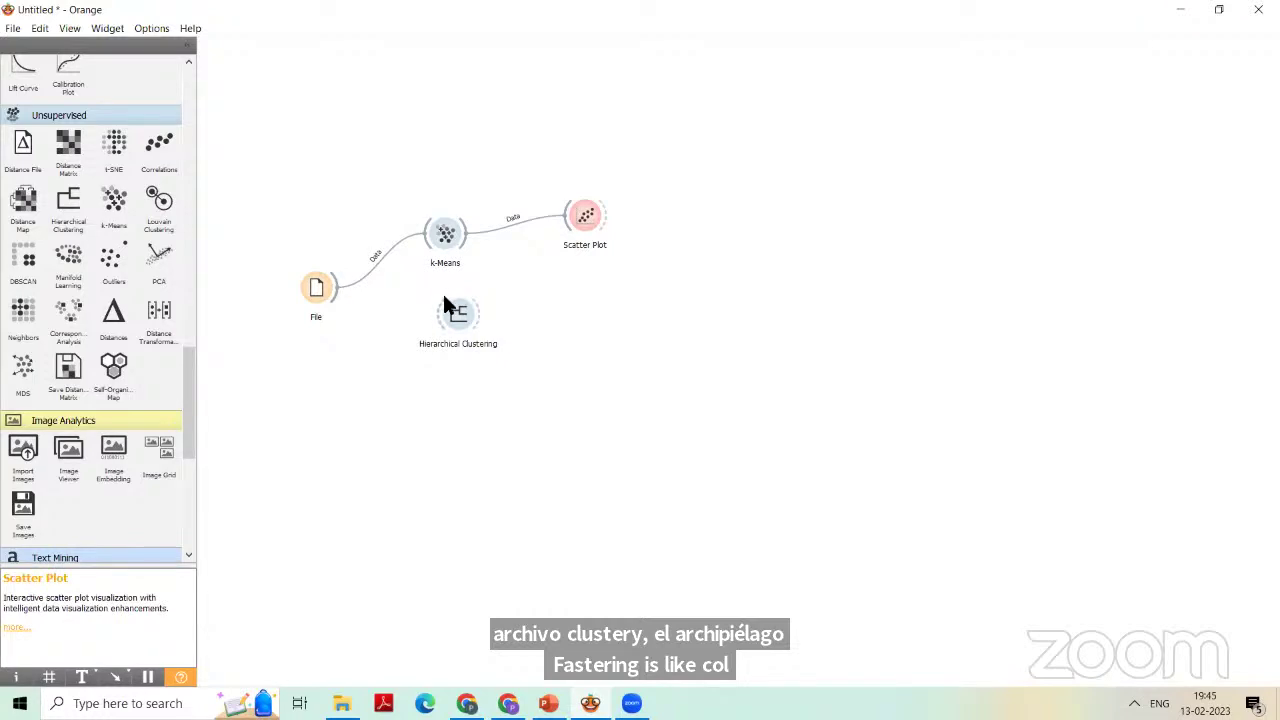
left_click_drag(452, 315, 605, 342)
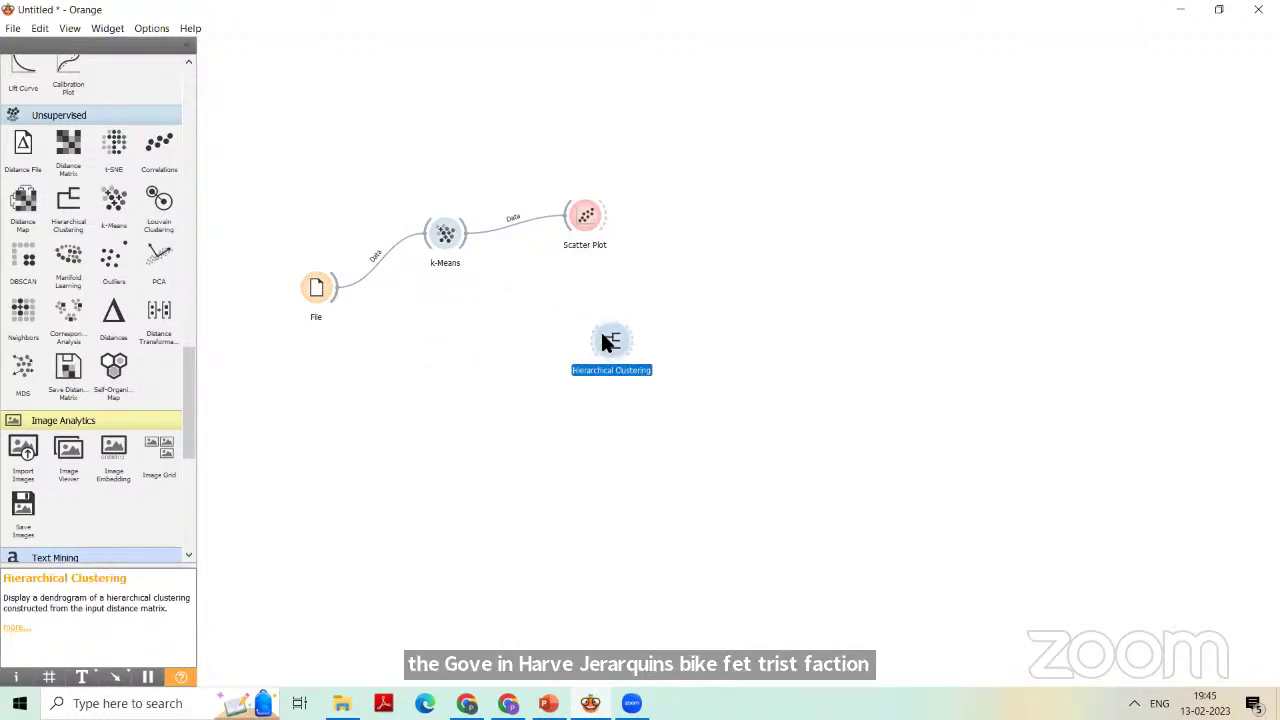
left_click_drag(113, 318, 432, 336)
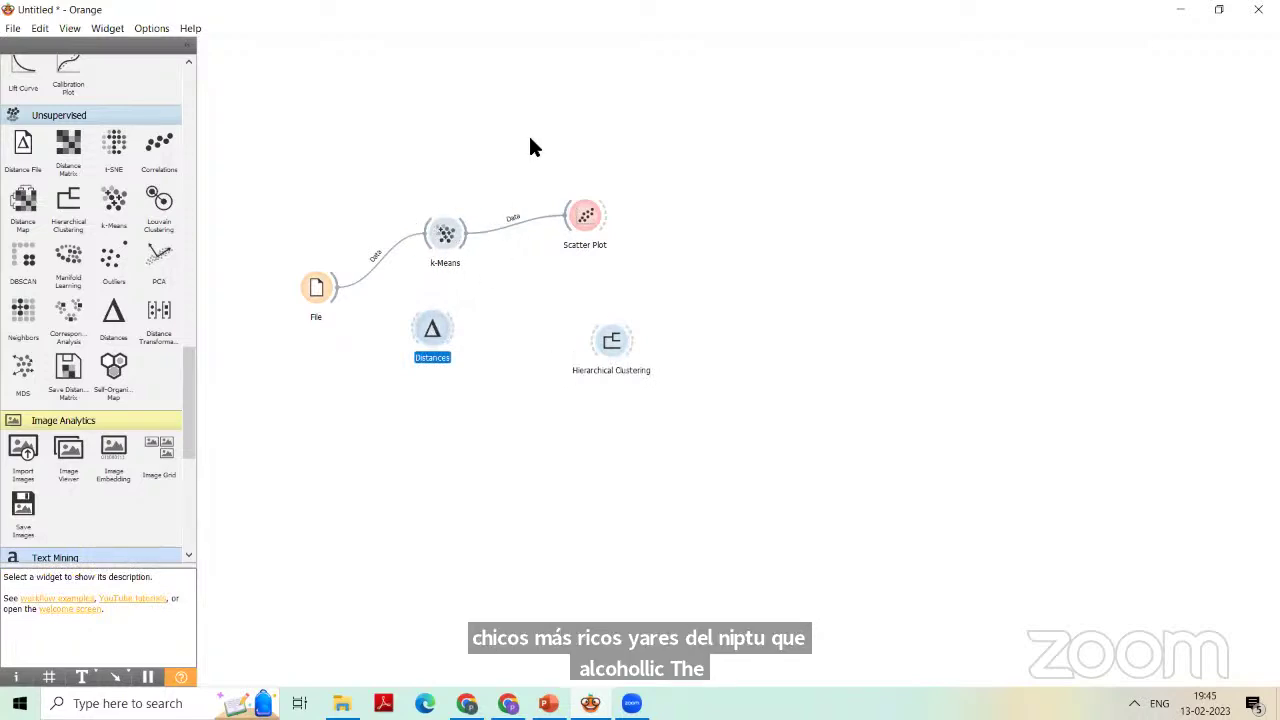
- Review the k-Means settings, and link the File output to the Distances widget
double_click(445, 228)
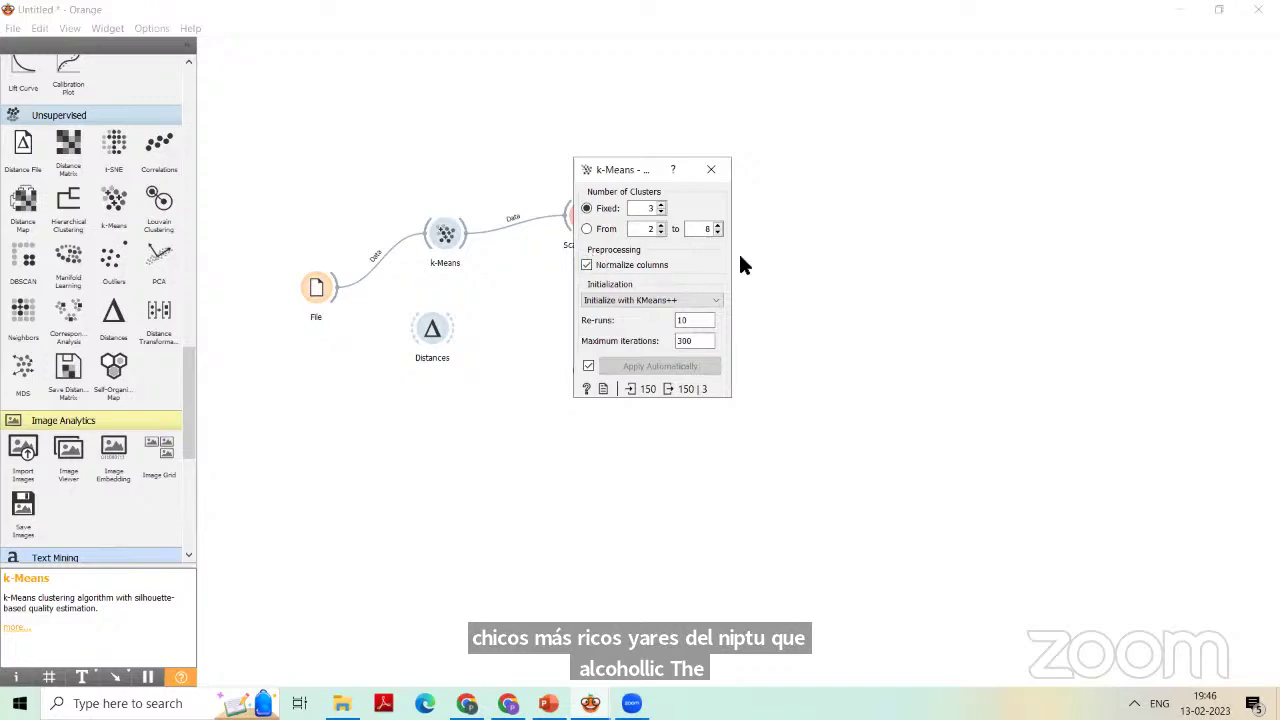
left_click(711, 170)
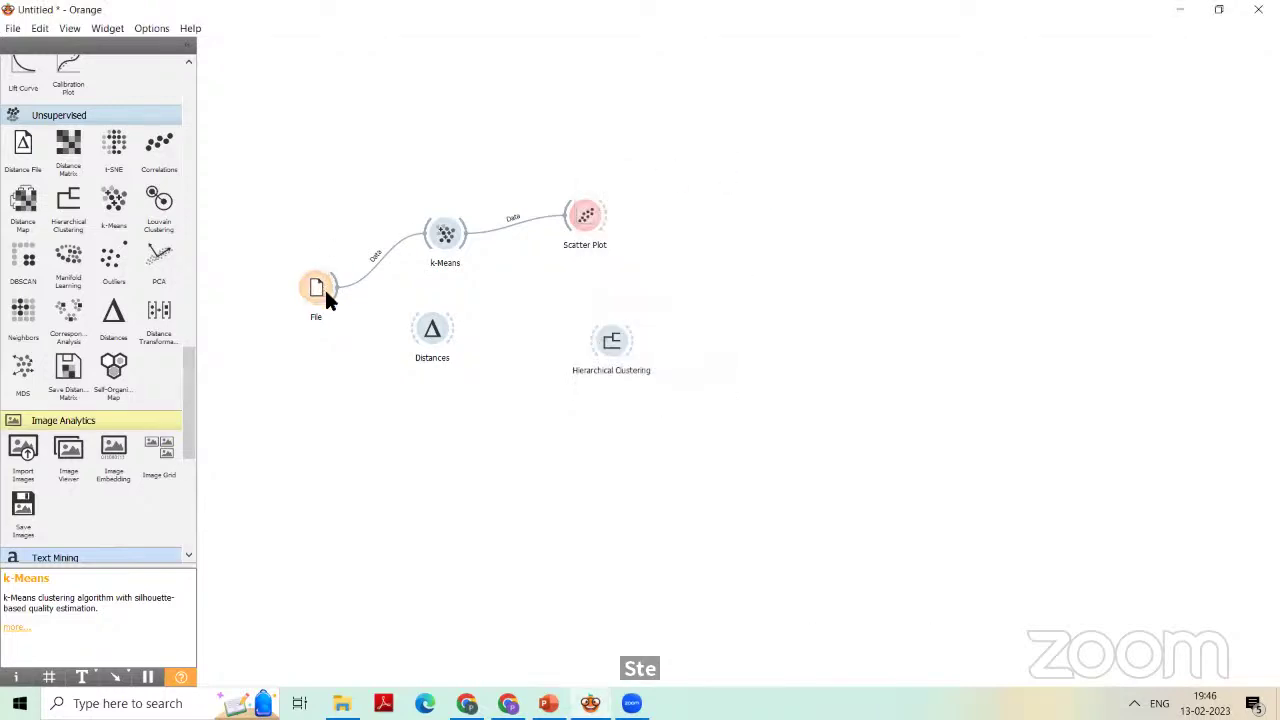
left_click_drag(333, 297, 415, 338)
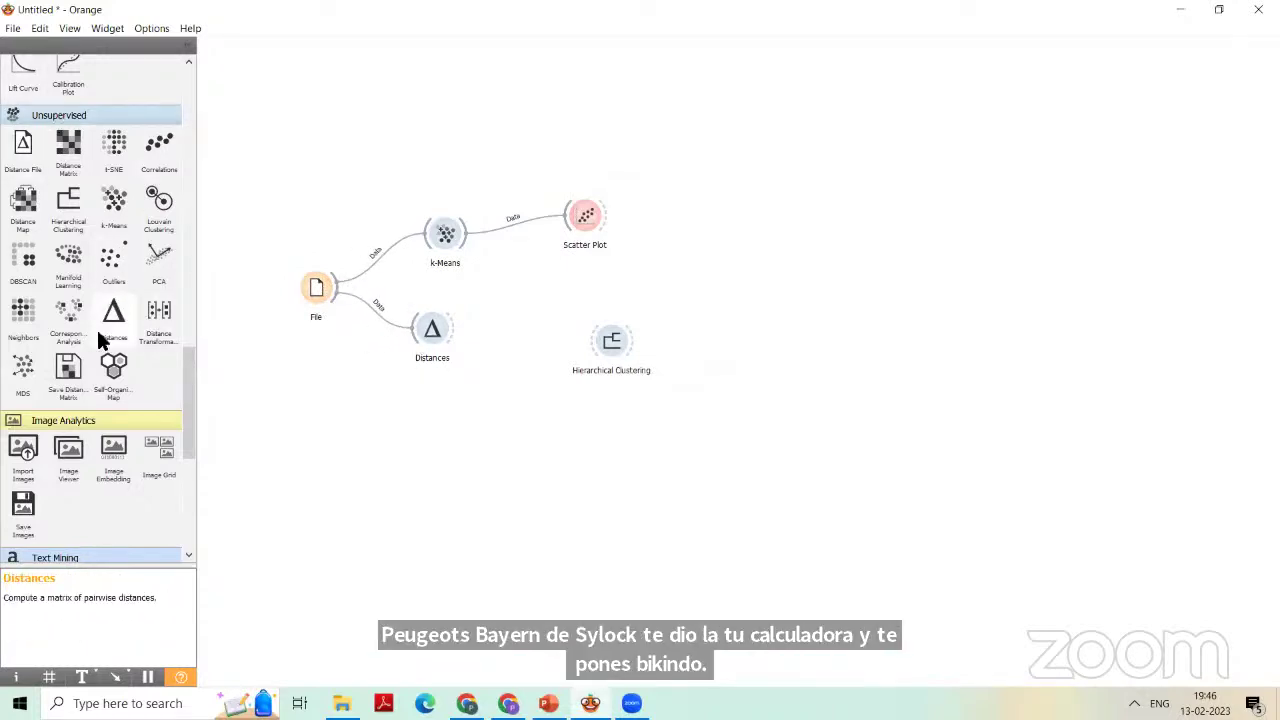
left_click(440, 338)
left_click_drag(432, 333, 455, 338)
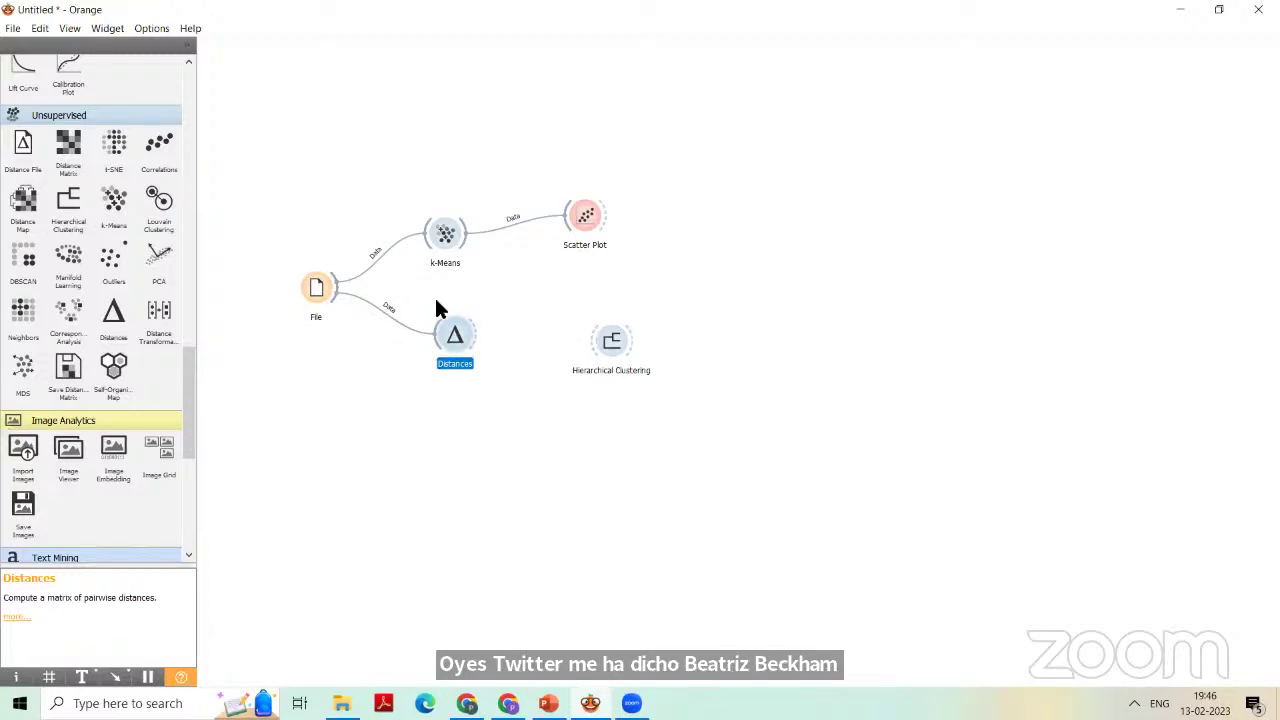
- Choose the Euclidean metric in Distances and link the Distances output to Hierarchical Clustering
double_click(455, 340)
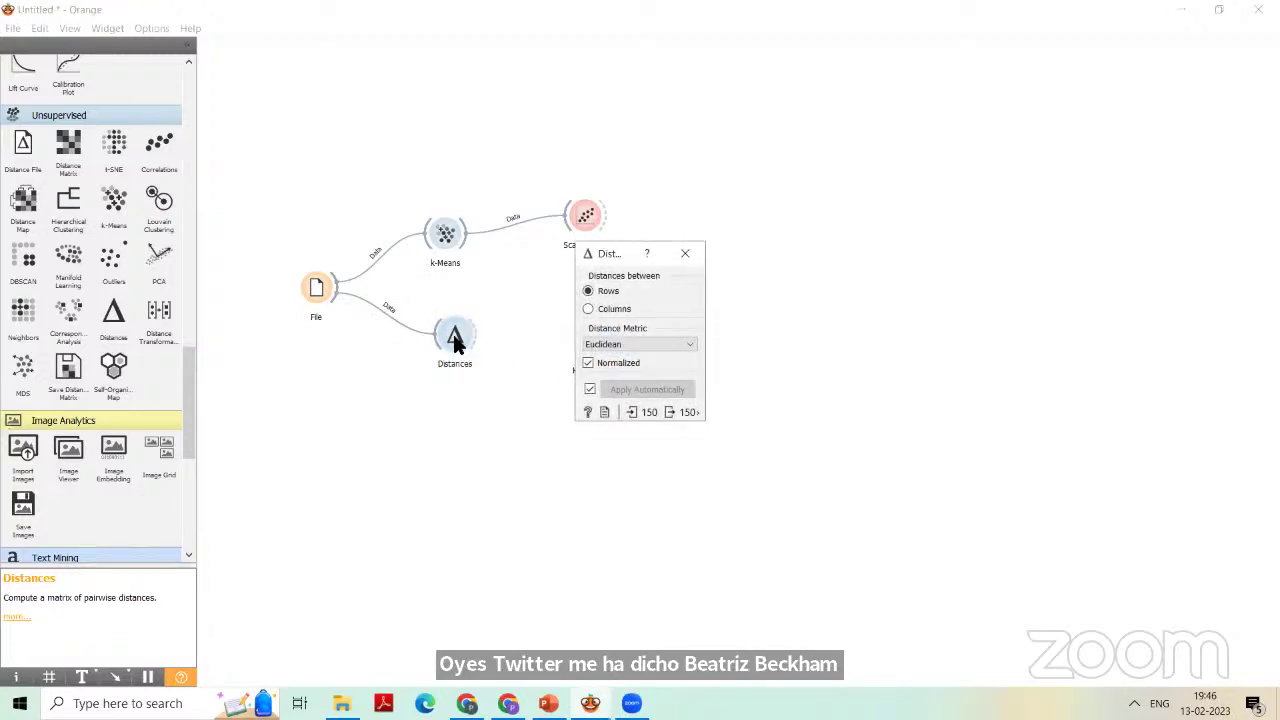
left_click(676, 345)
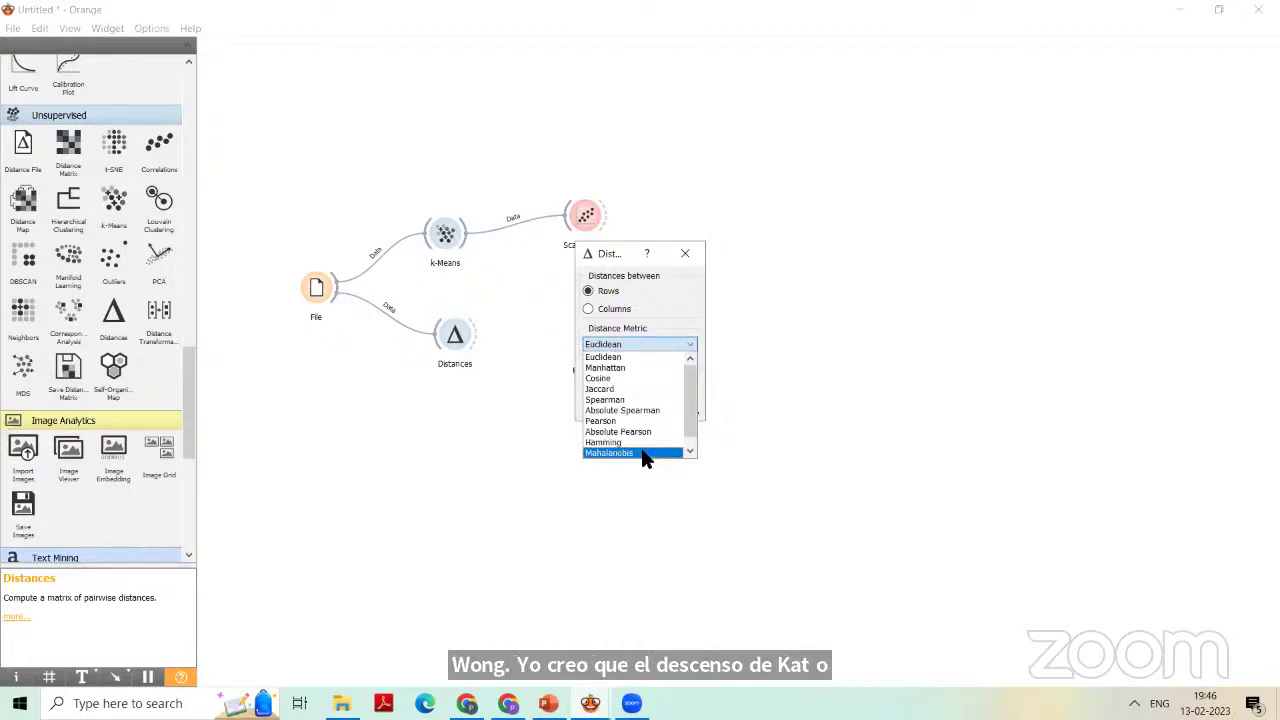
left_click(628, 356)
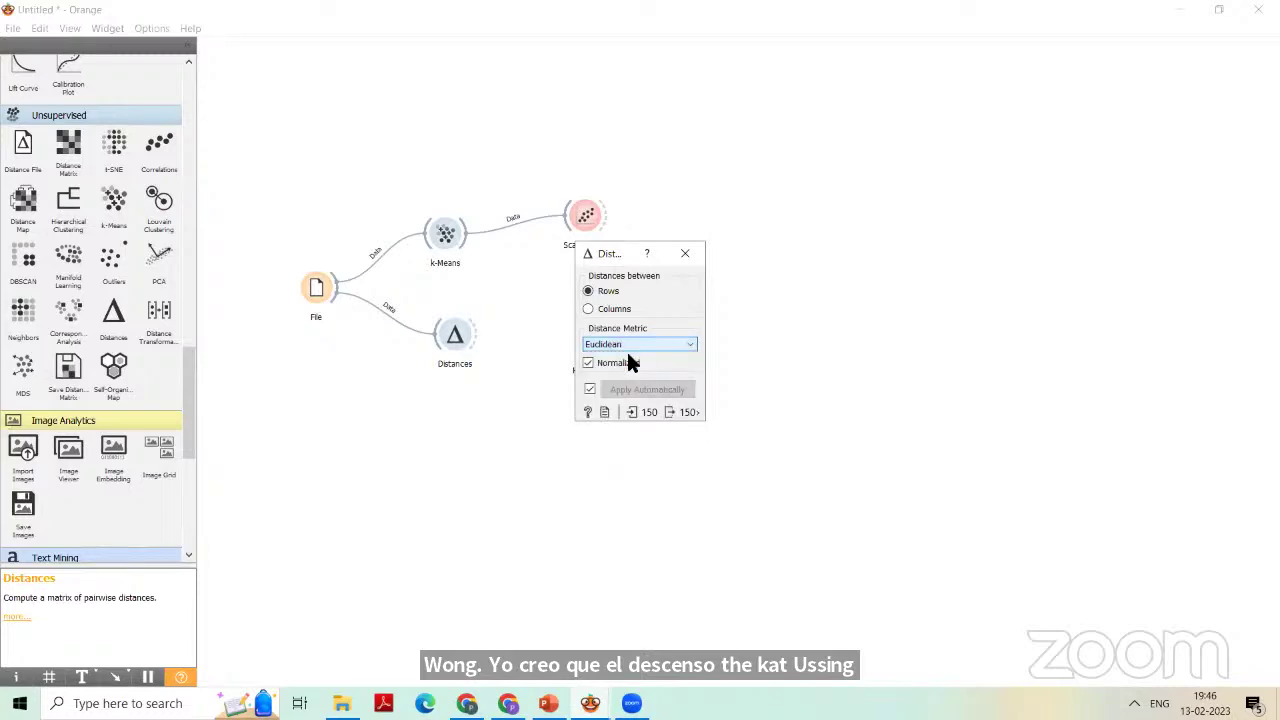
left_click(688, 256)
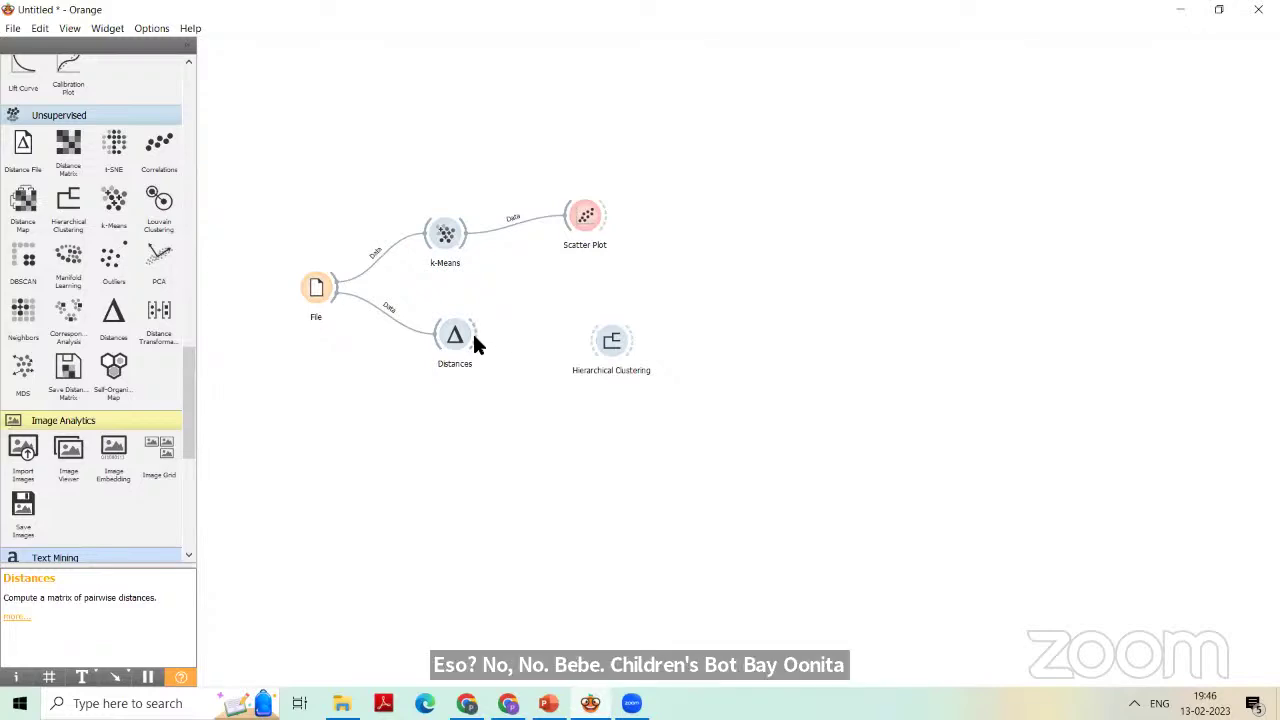
left_click_drag(474, 338, 605, 343)
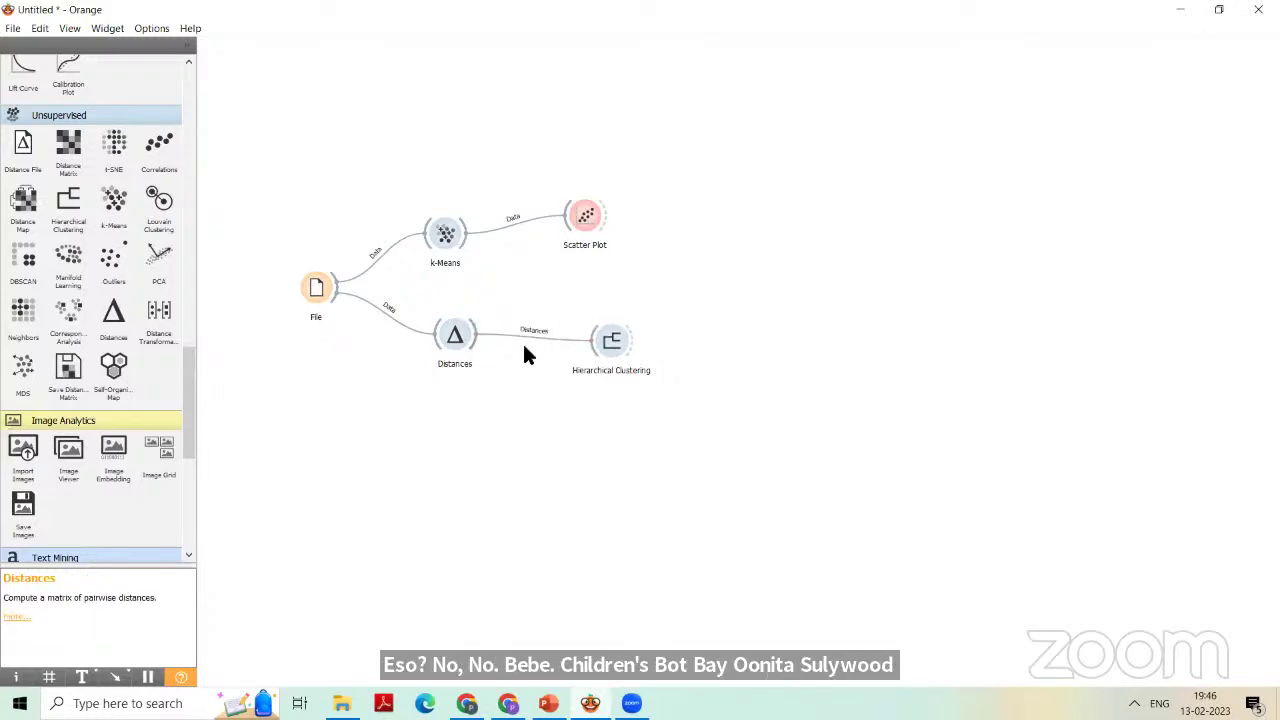
- Explore the Hierarchical Clustering dendrogram by selecting different branches, ending on the two-instance Iris-setosa pair near its upper end, and close it
double_click(613, 342)
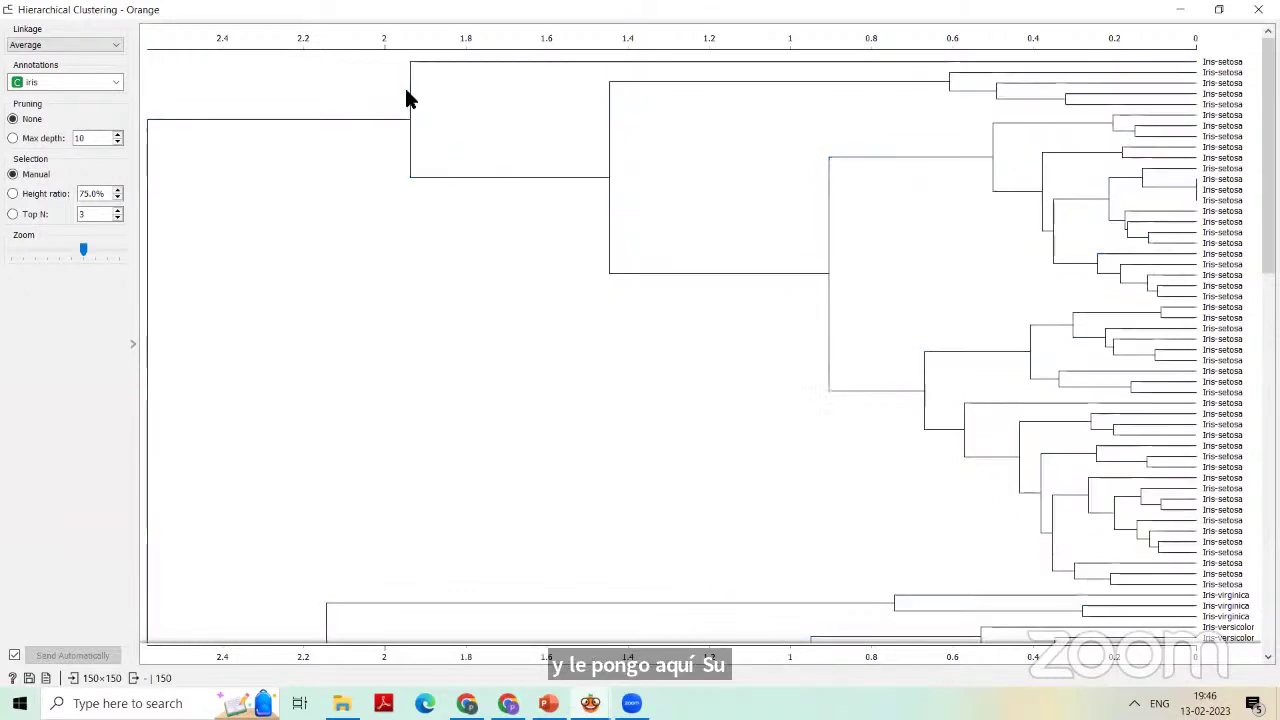
left_click(1154, 68)
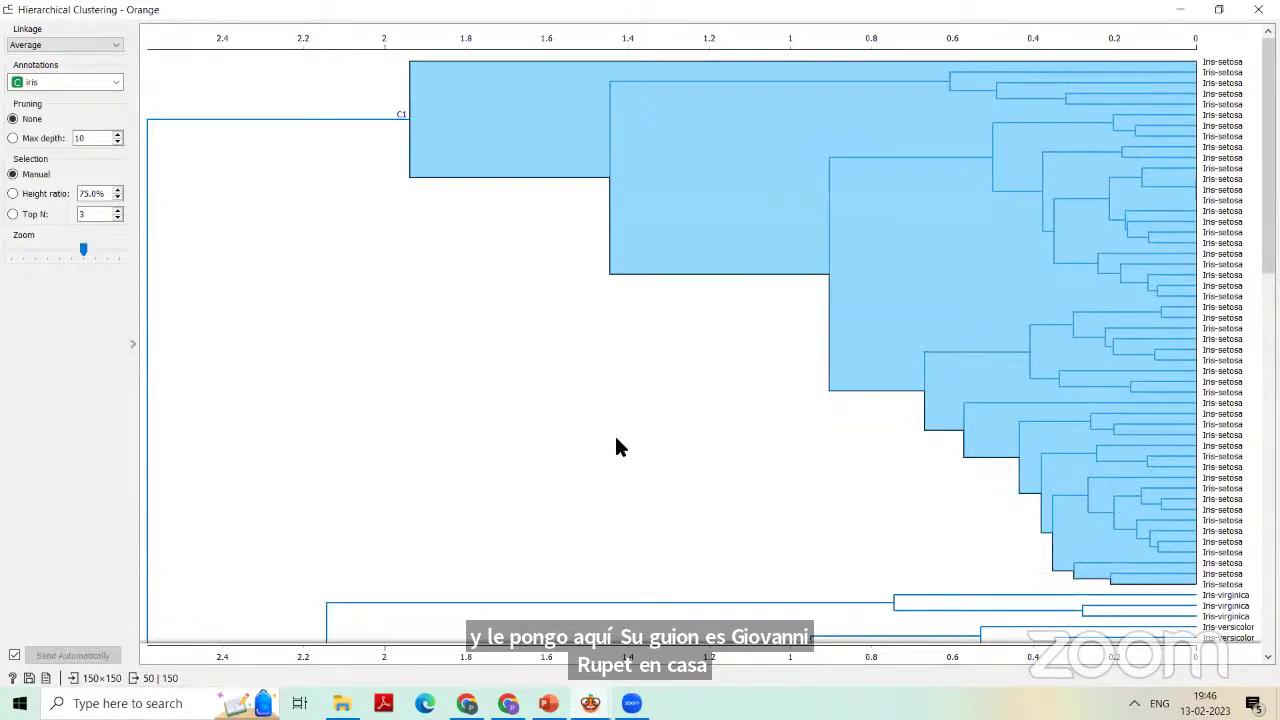
left_click(424, 247)
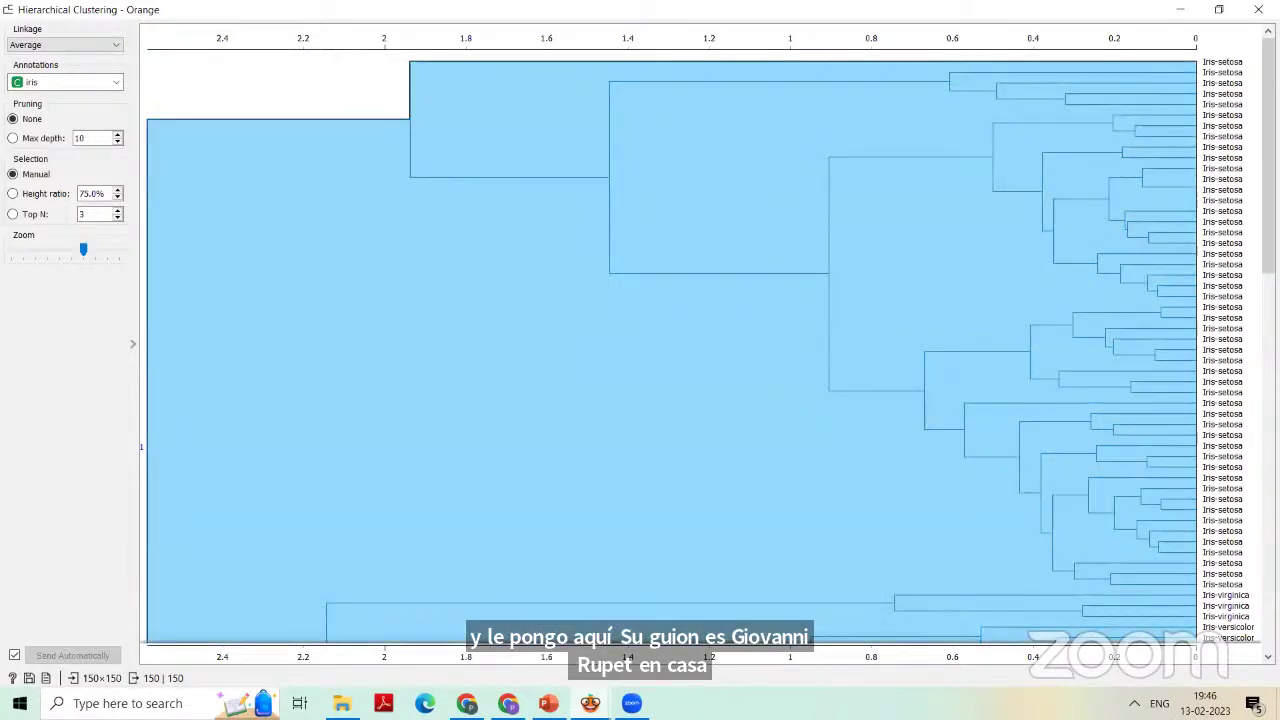
scroll(670, 340, "down", 10)
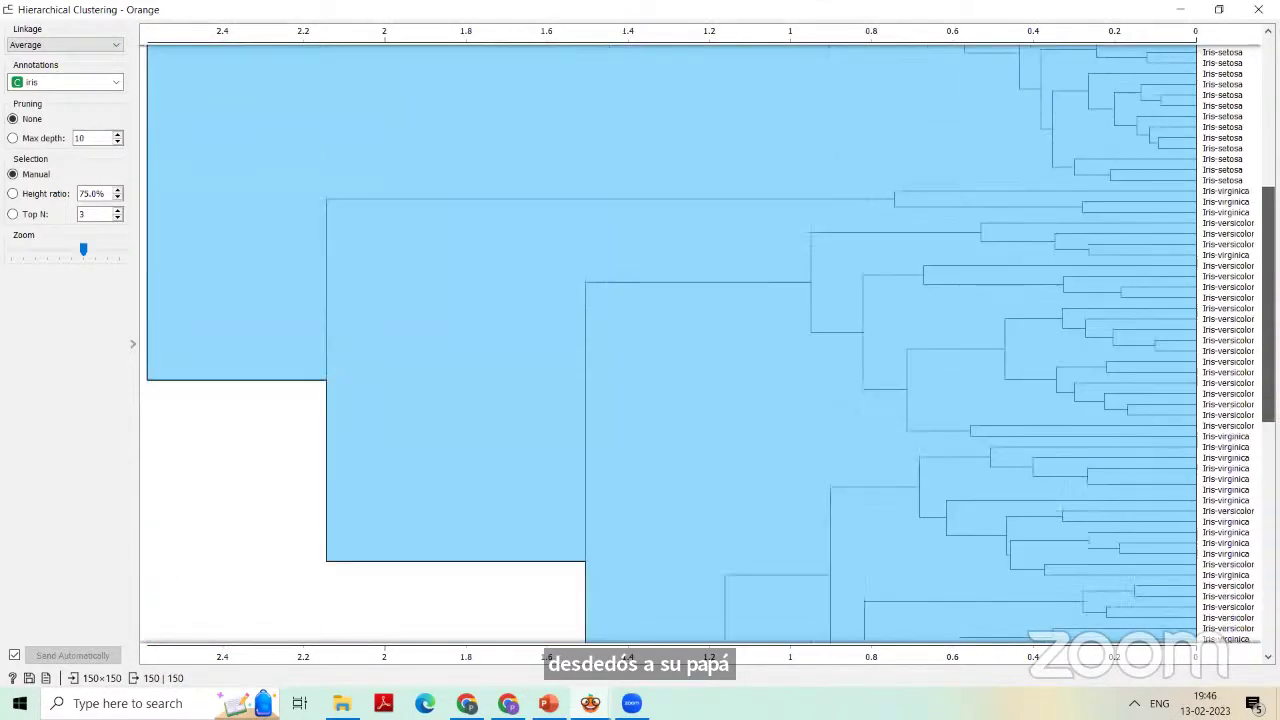
scroll(1232, 292, "up", 10)
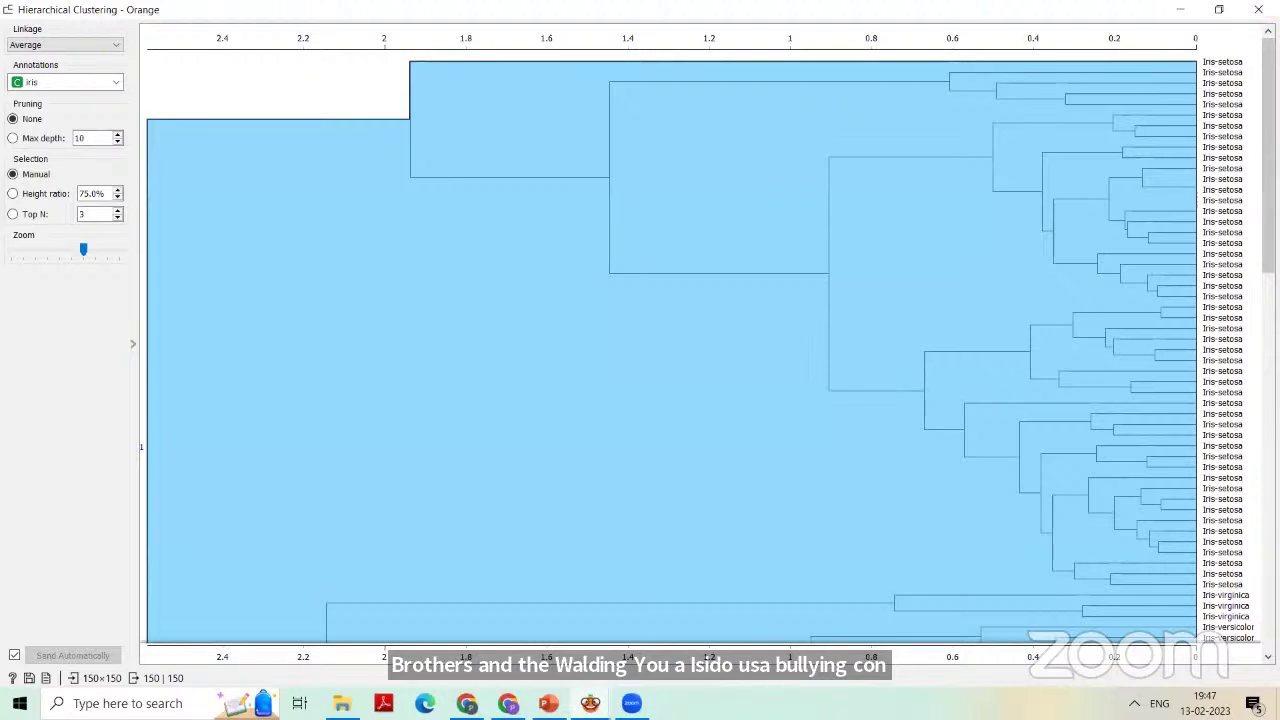
left_click(1114, 97)
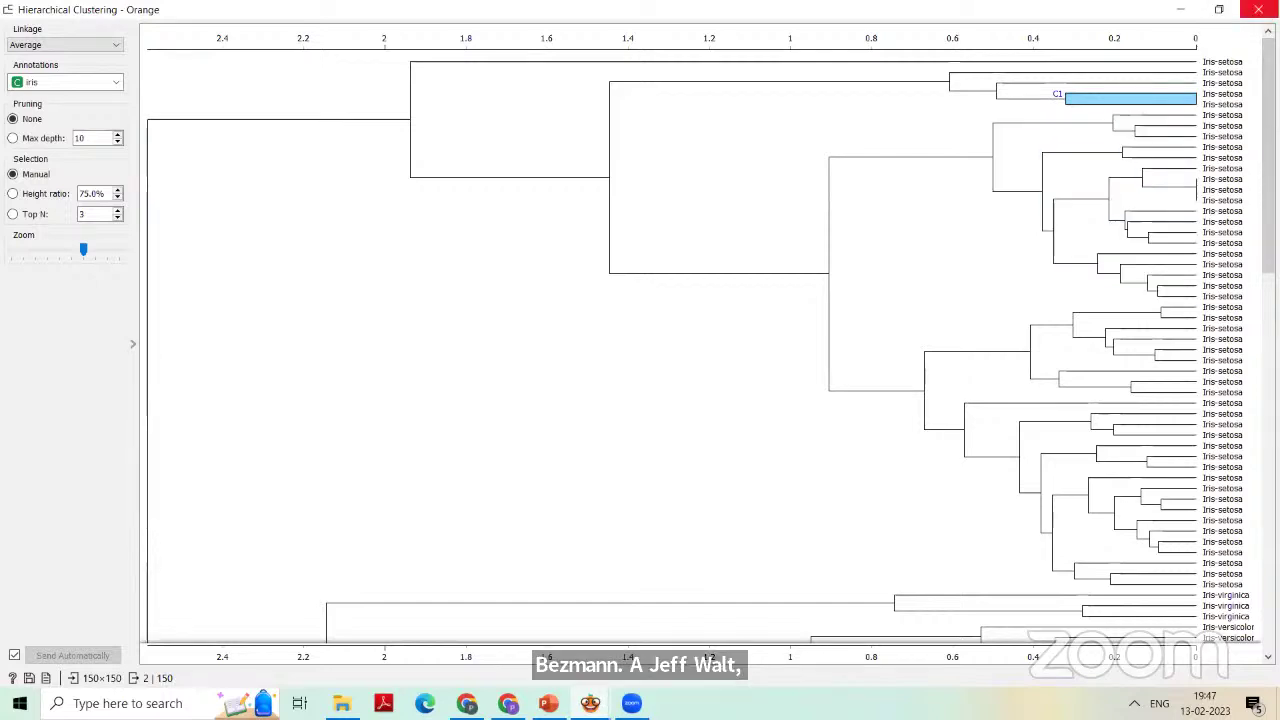
left_click(1258, 9)
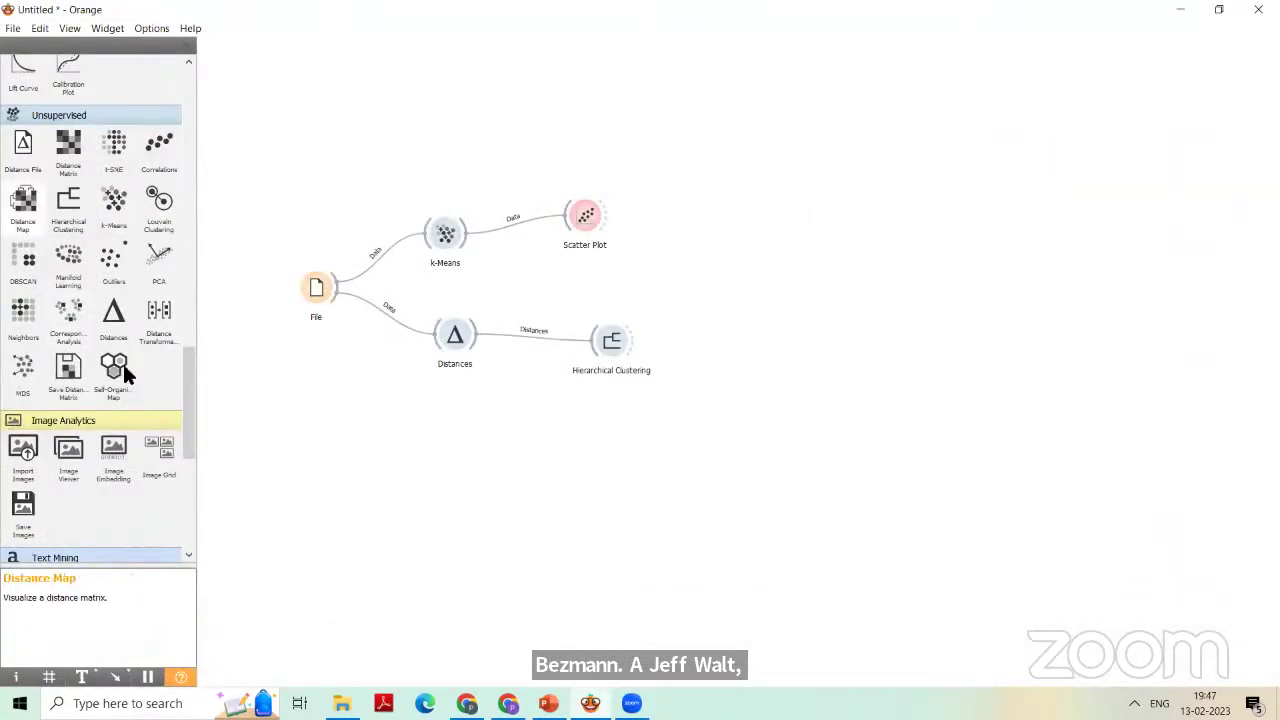
- Add a Data Table fed by Hierarchical Clustering's selected data, and compare its rows with the branch selected in the dendrogram
left_click_drag(186, 381, 194, 108)
left_click_drag(23, 150, 746, 310)
left_click_drag(640, 336, 742, 306)
double_click(746, 307)
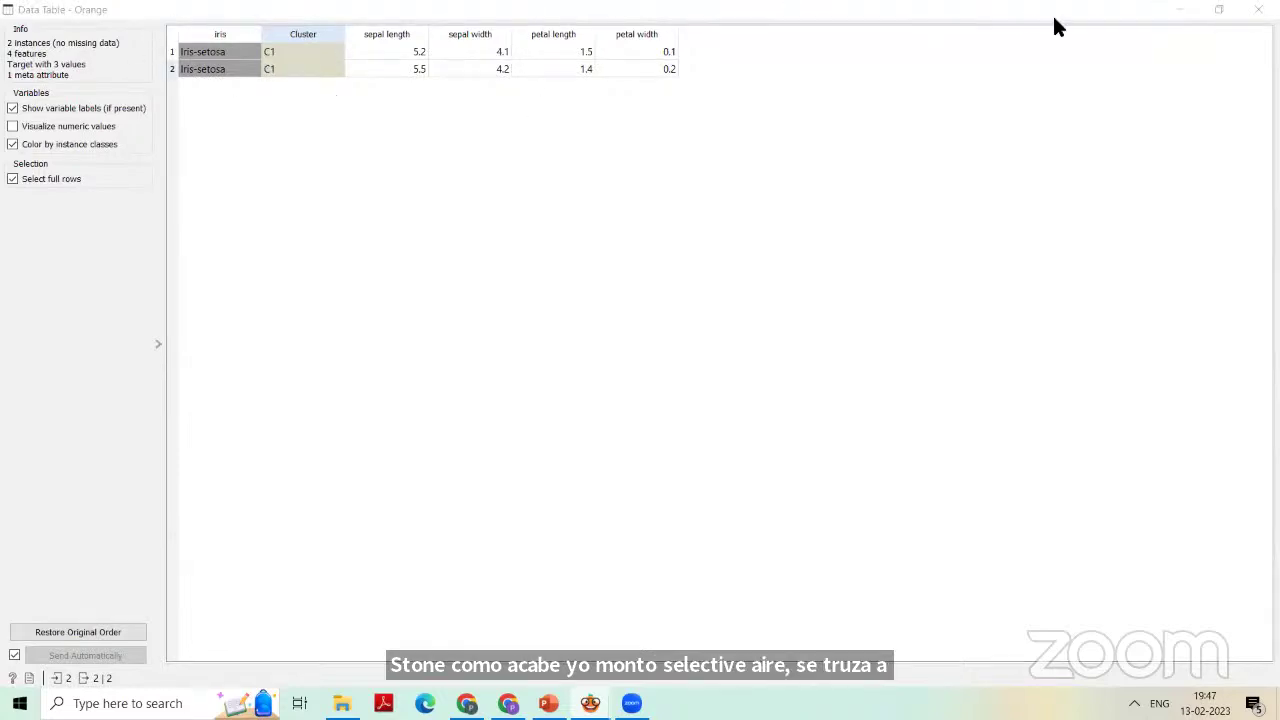
left_click(1185, 10)
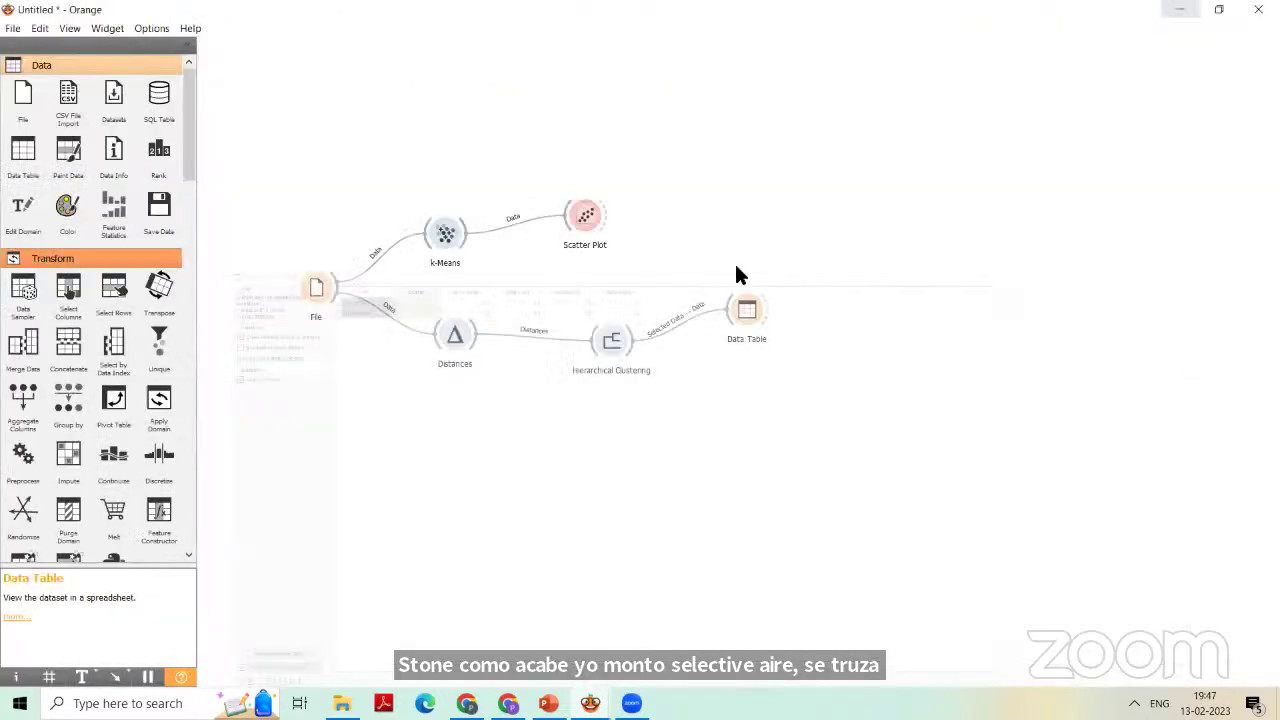
double_click(617, 340)
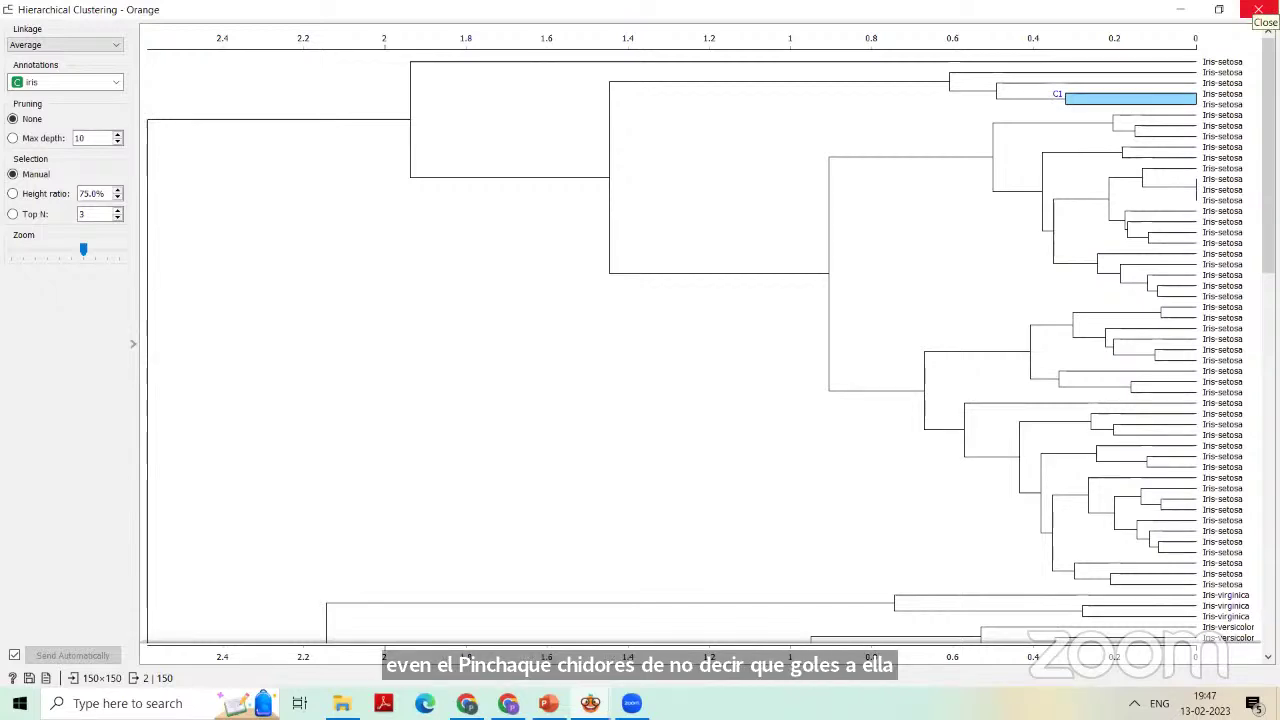
left_click(1258, 9)
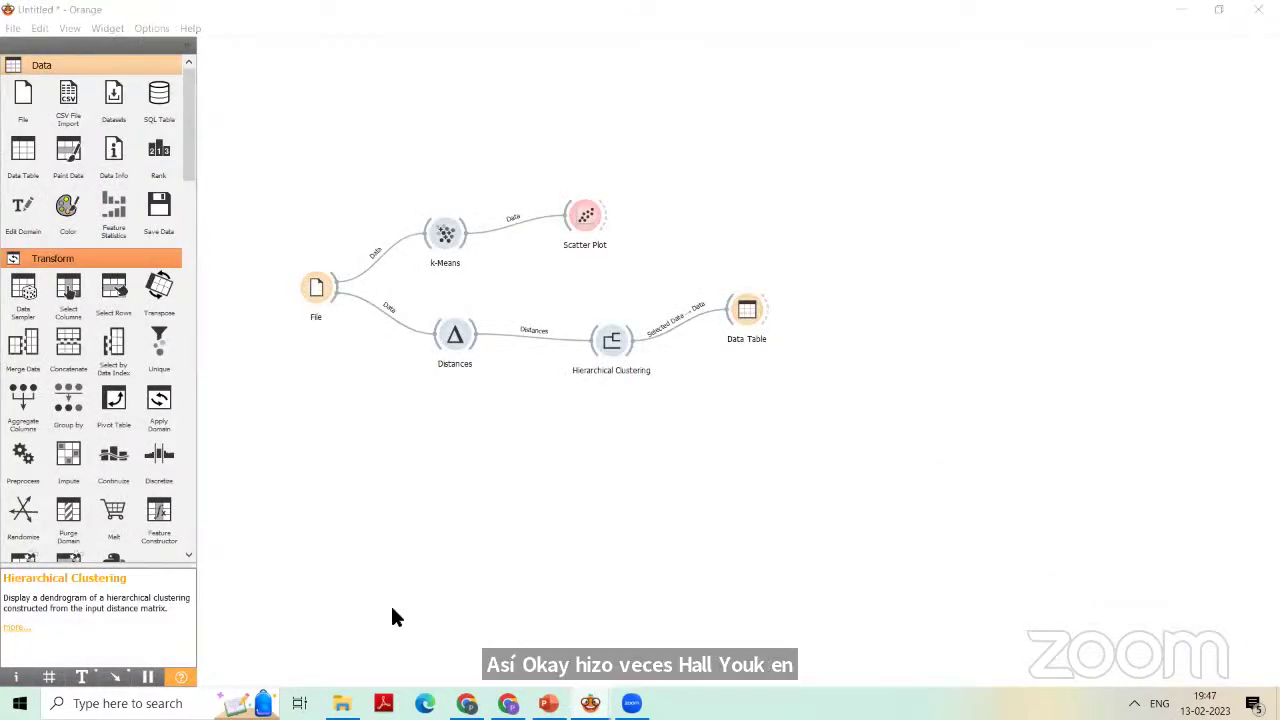
- Add a Manifold Learning widget below Distances and link the File output to it
left_click_drag(185, 163, 201, 407)
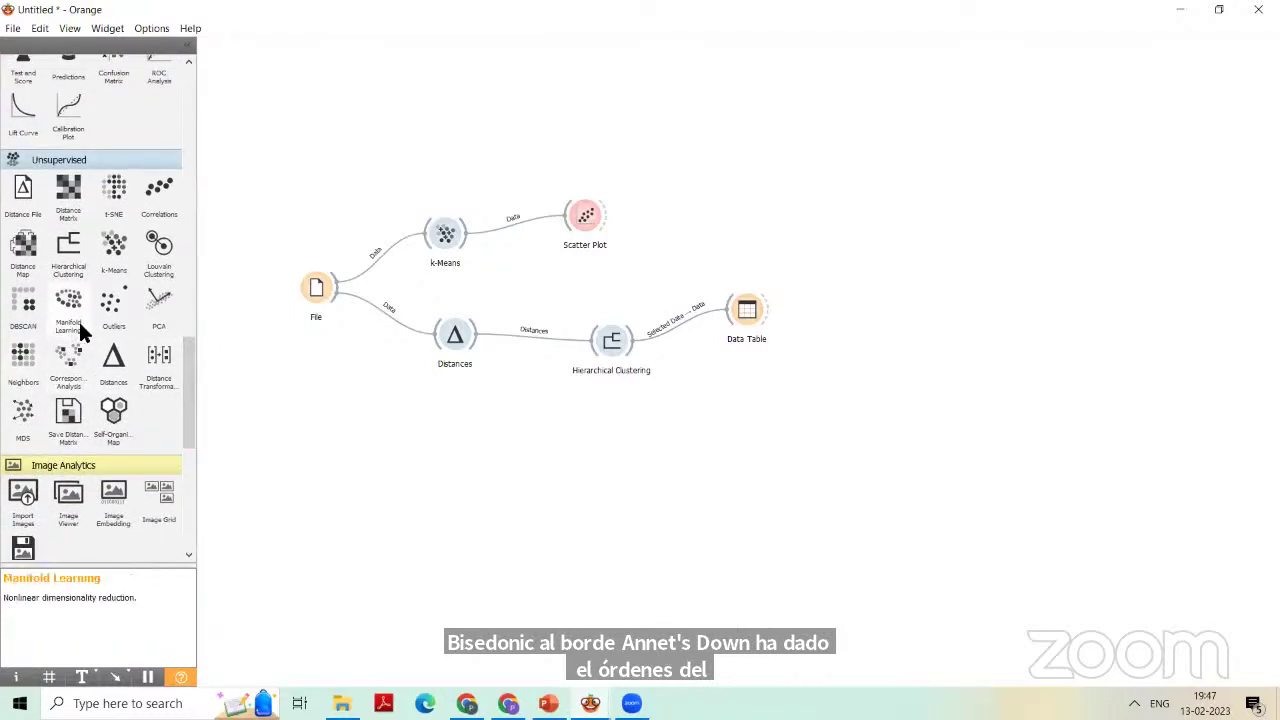
left_click_drag(79, 325, 493, 420)
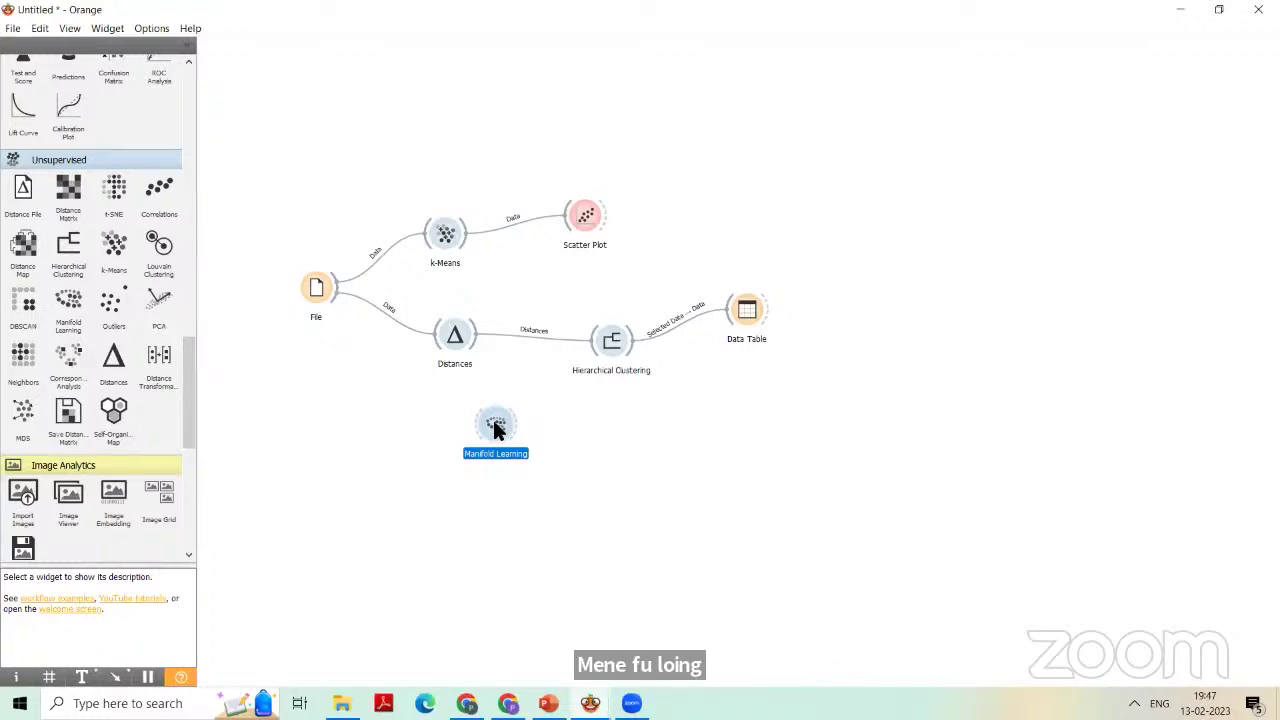
left_click_drag(334, 305, 490, 425)
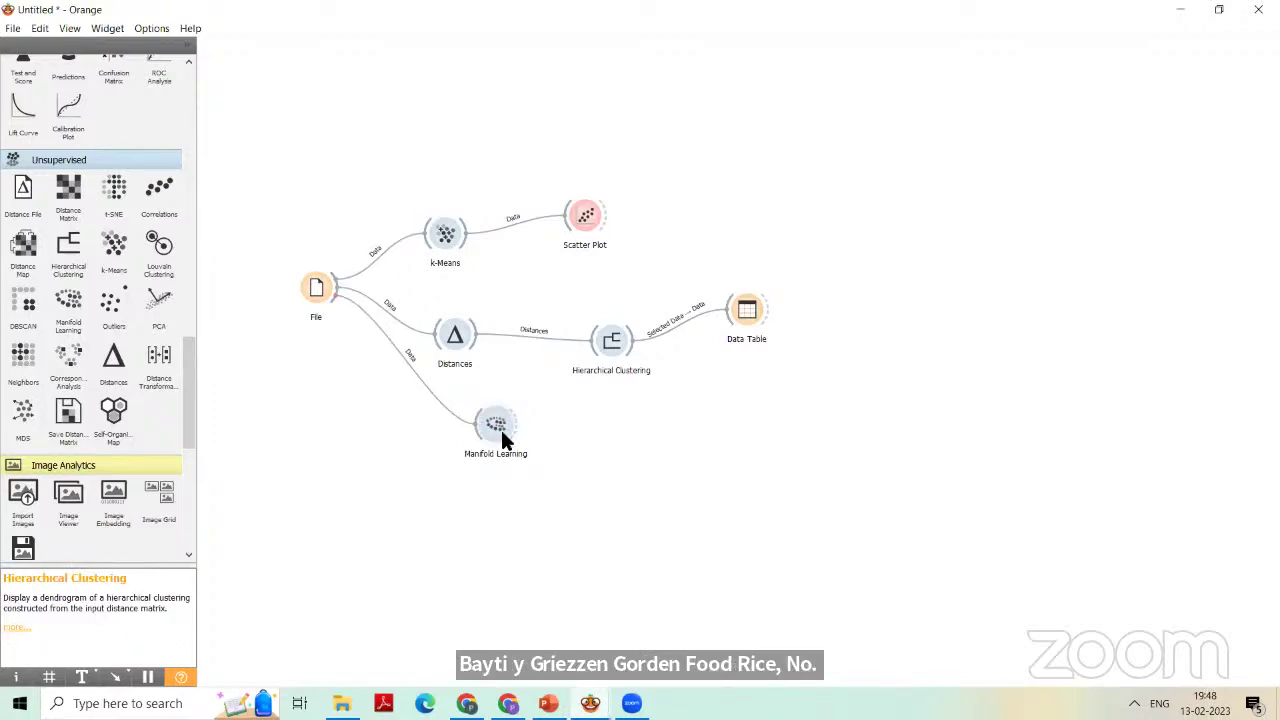
- Choose the t-SNE method with the Euclidean metric in Manifold Learning and close its settings
double_click(501, 430)
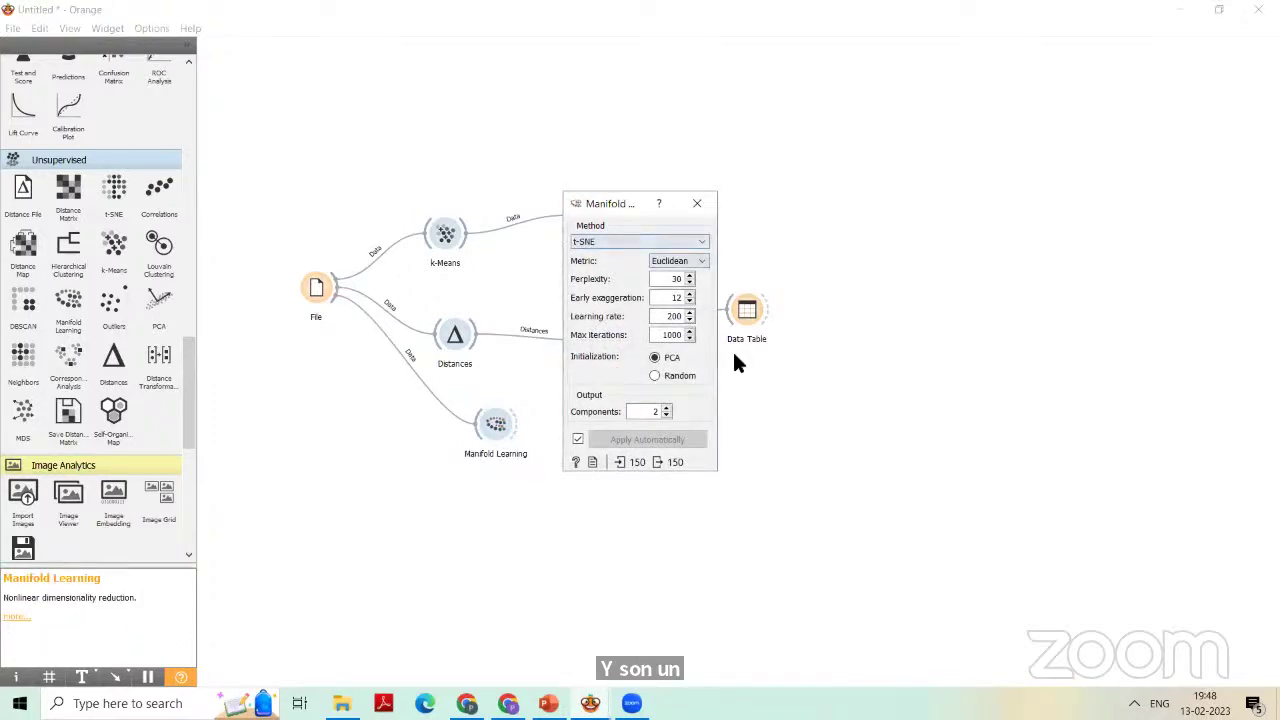
left_click(617, 241)
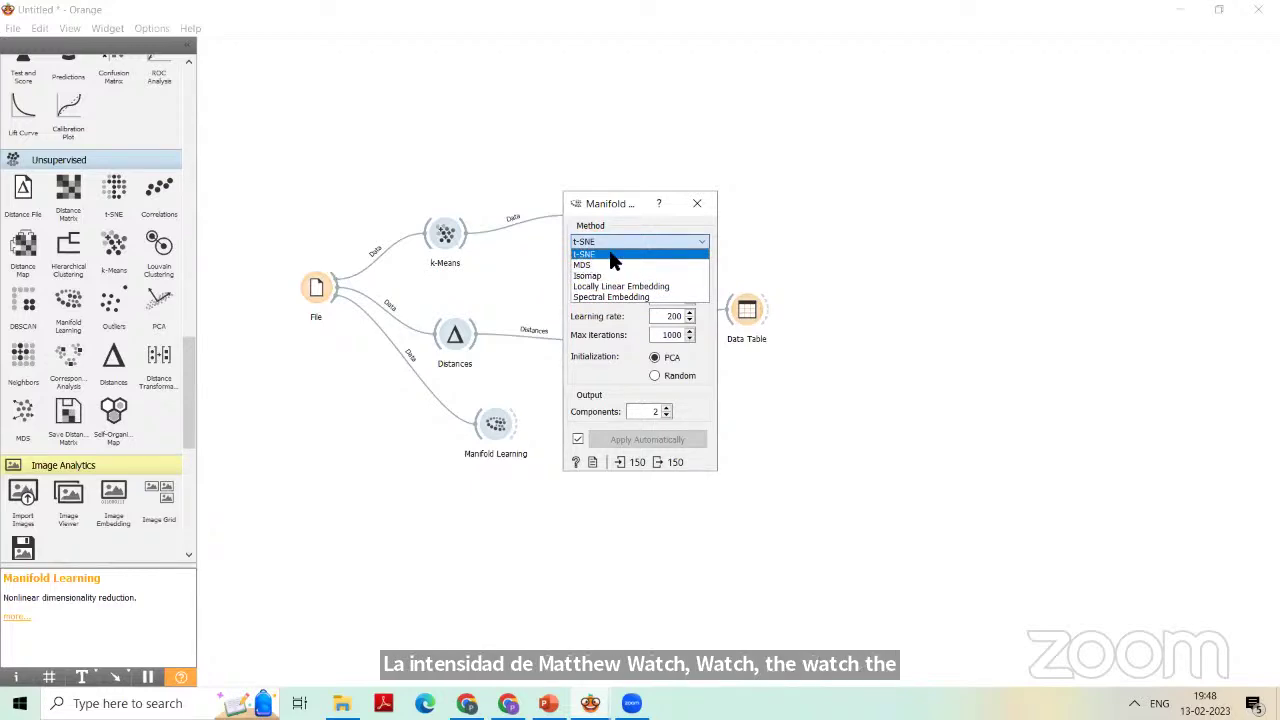
left_click(614, 256)
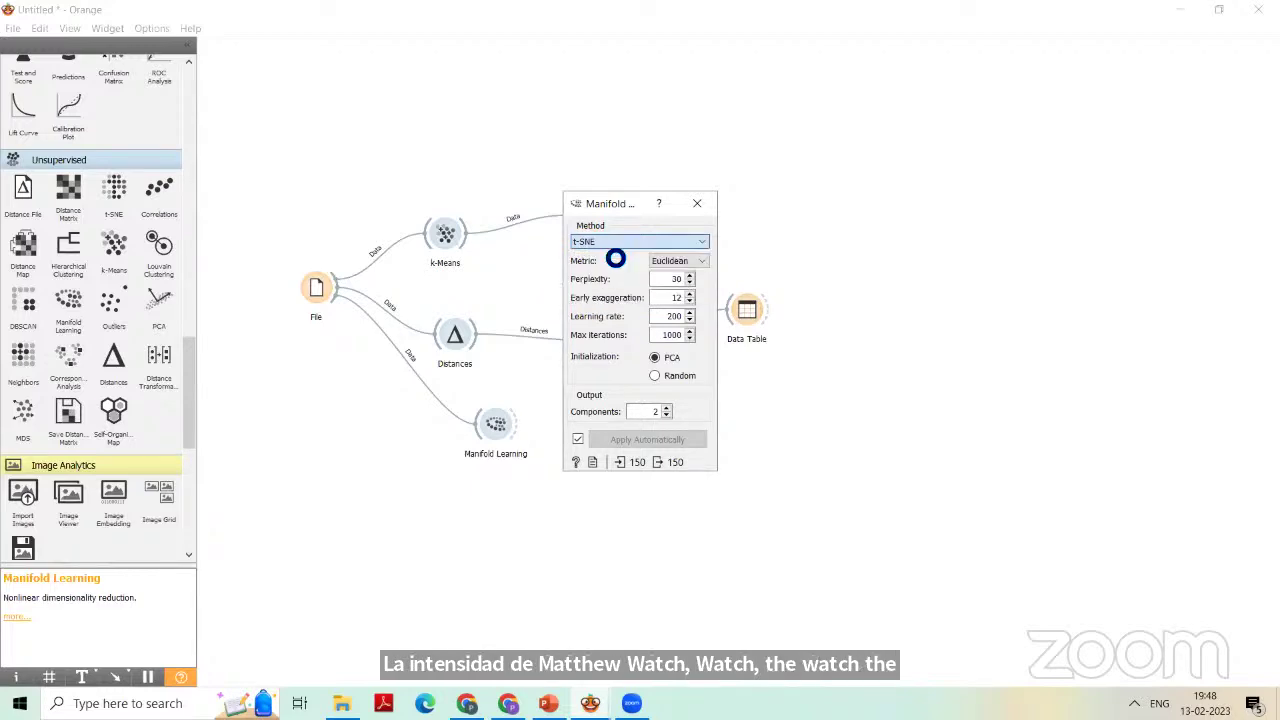
left_click(701, 261)
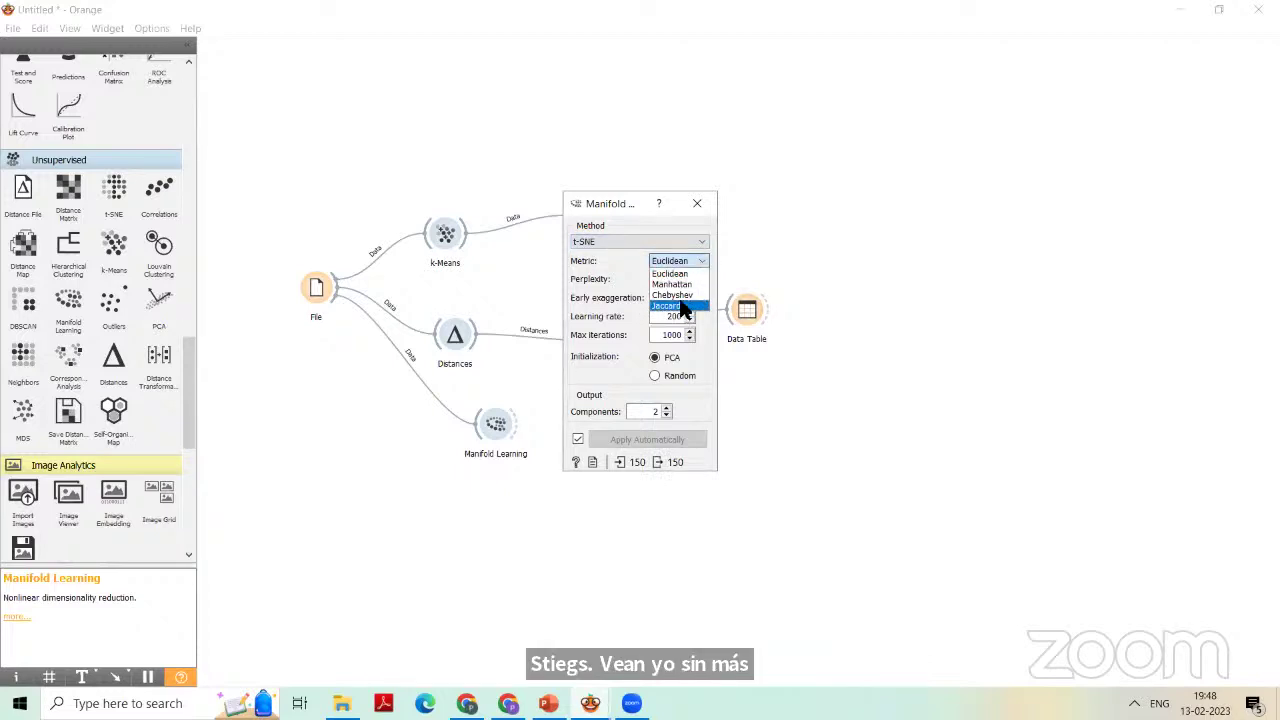
left_click(696, 274)
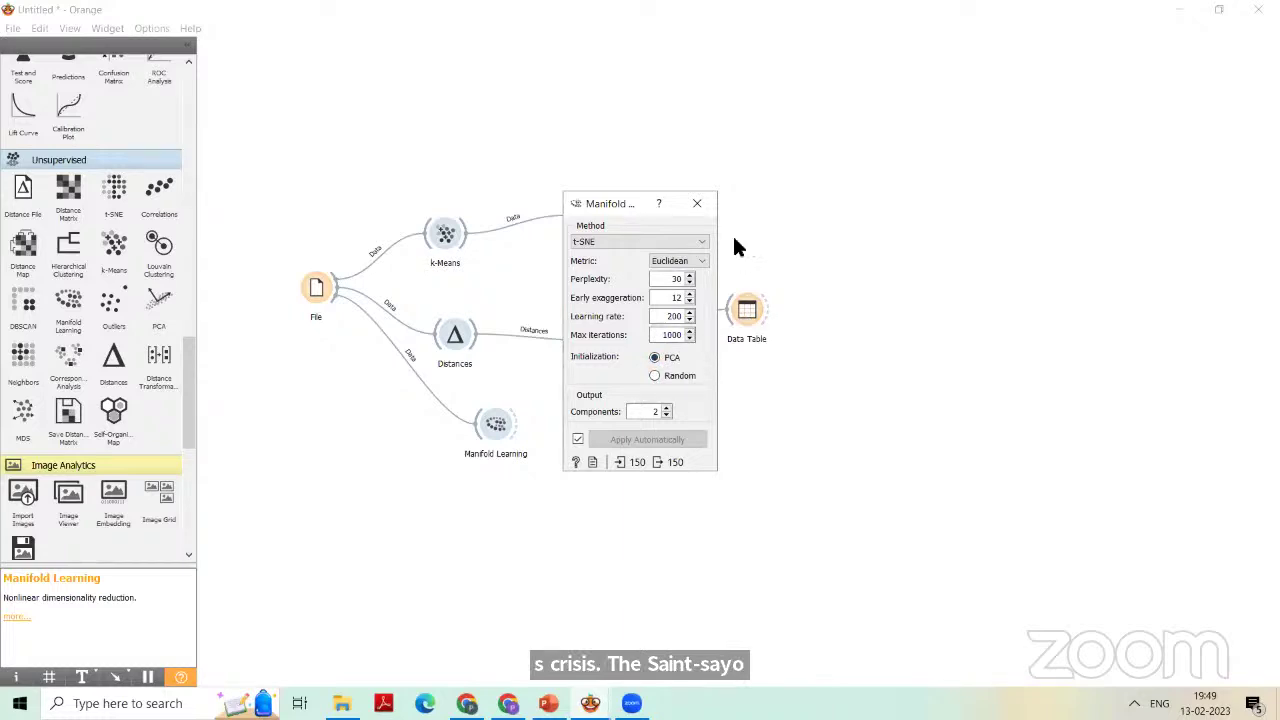
left_click(697, 203)
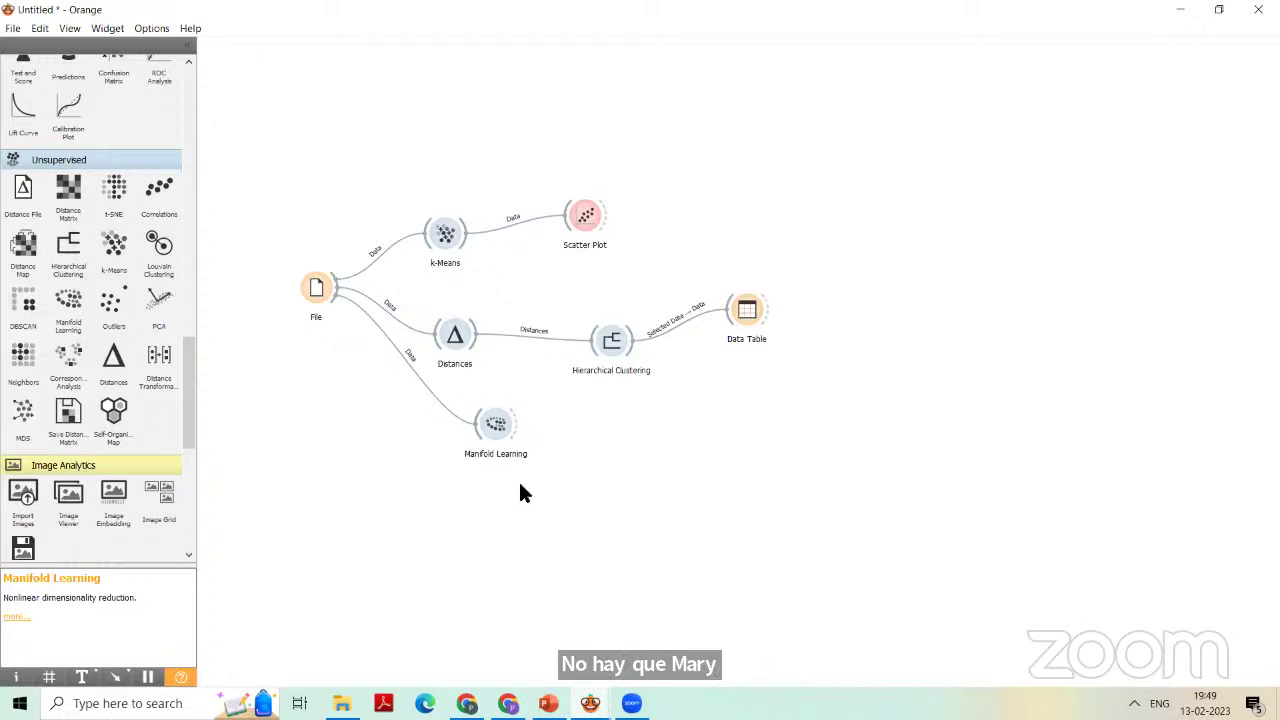
- Add a second Scatter Plot beside Manifold Learning and link the transformed data to it
left_click_drag(188, 350, 6, 251)
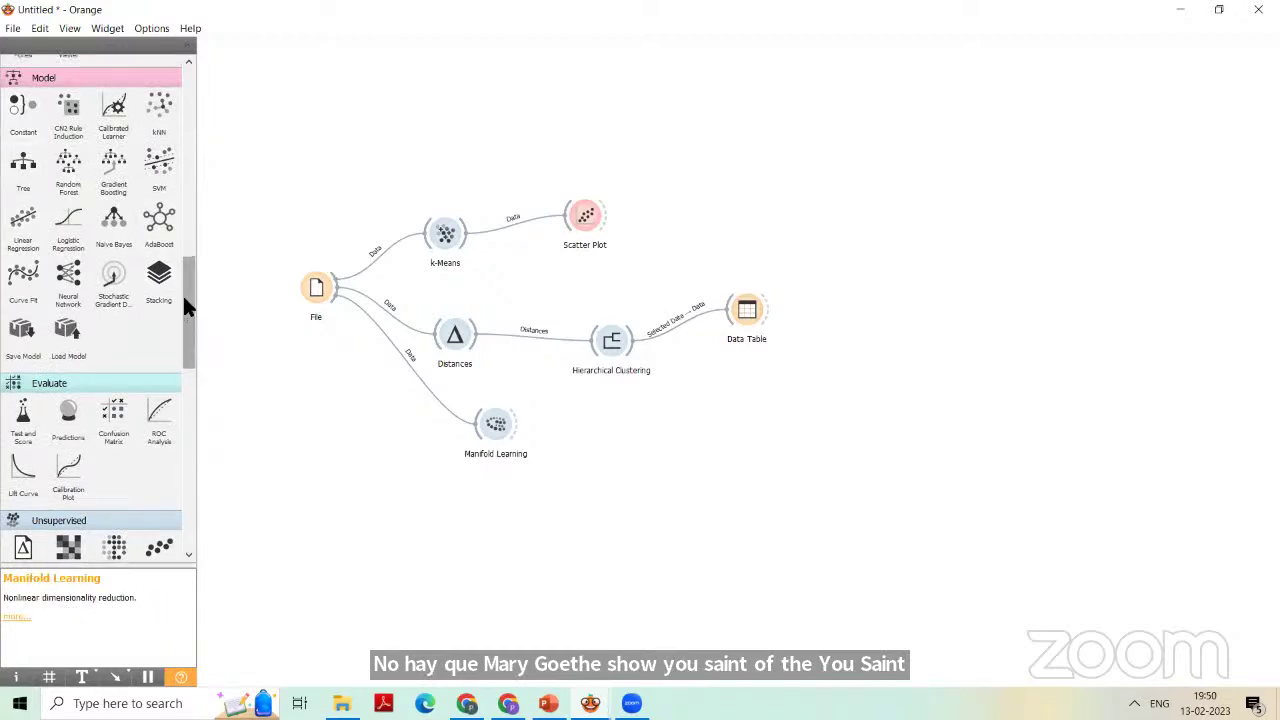
left_click_drag(194, 298, 199, 245)
left_click_drag(20, 150, 640, 436)
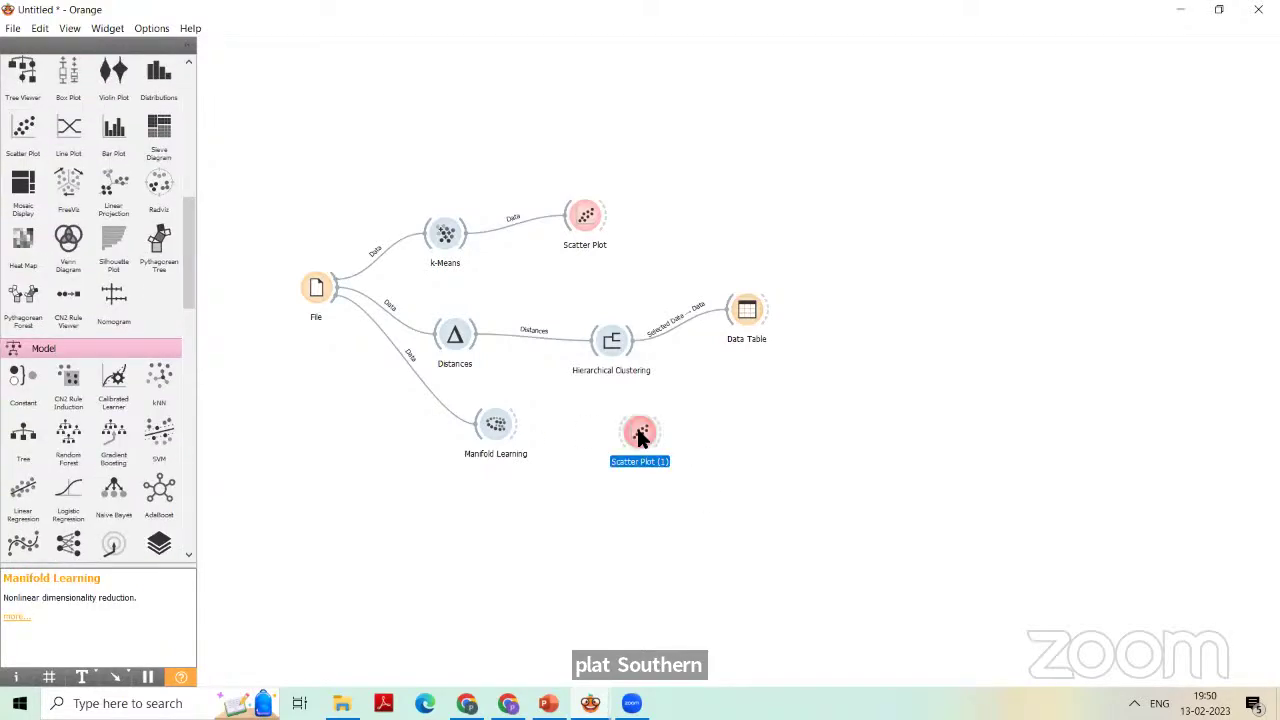
left_click_drag(516, 422, 642, 434)
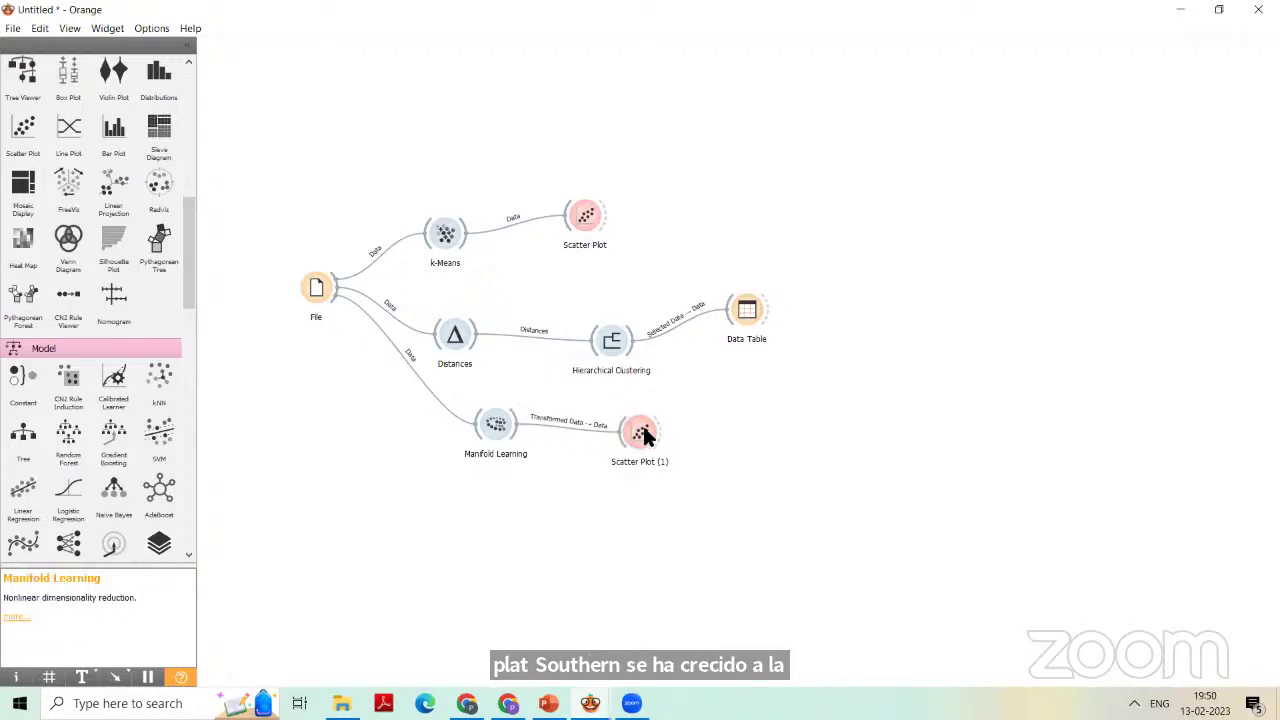
- View the t-SNE projection in the new Scatter Plot, then close its window and the open Data Table window
double_click(642, 434)
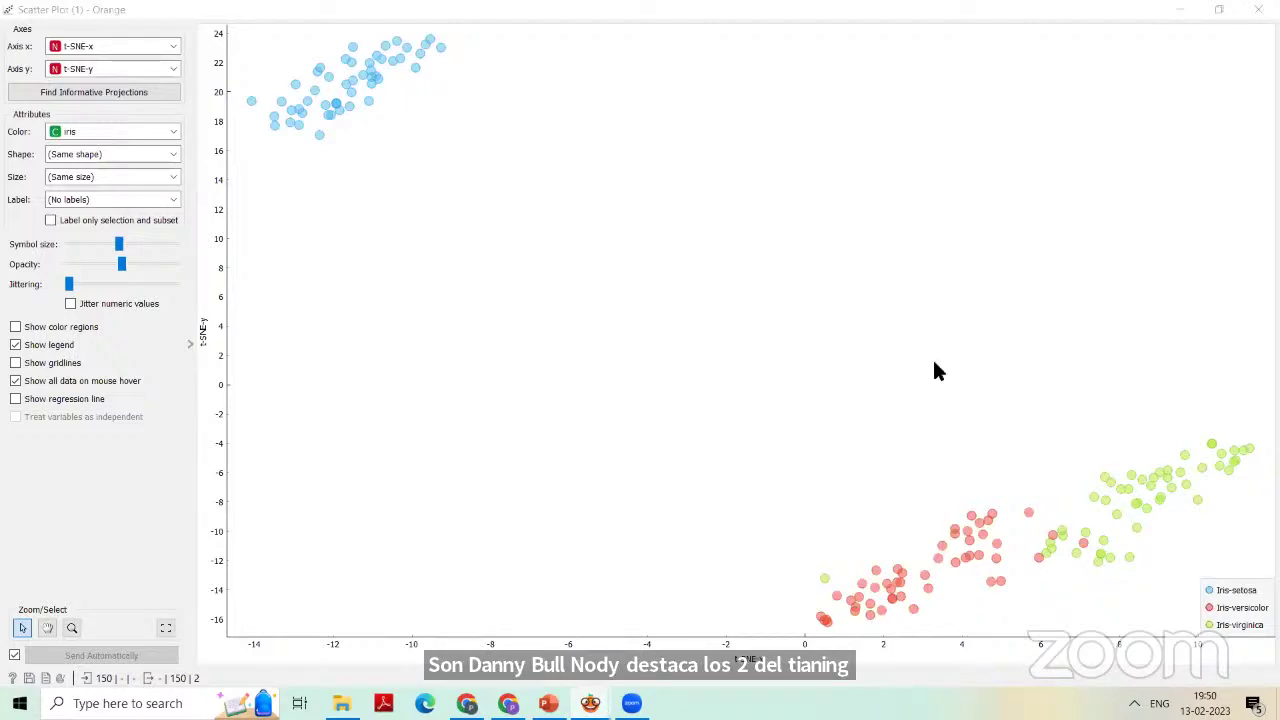
left_click(1178, 9)
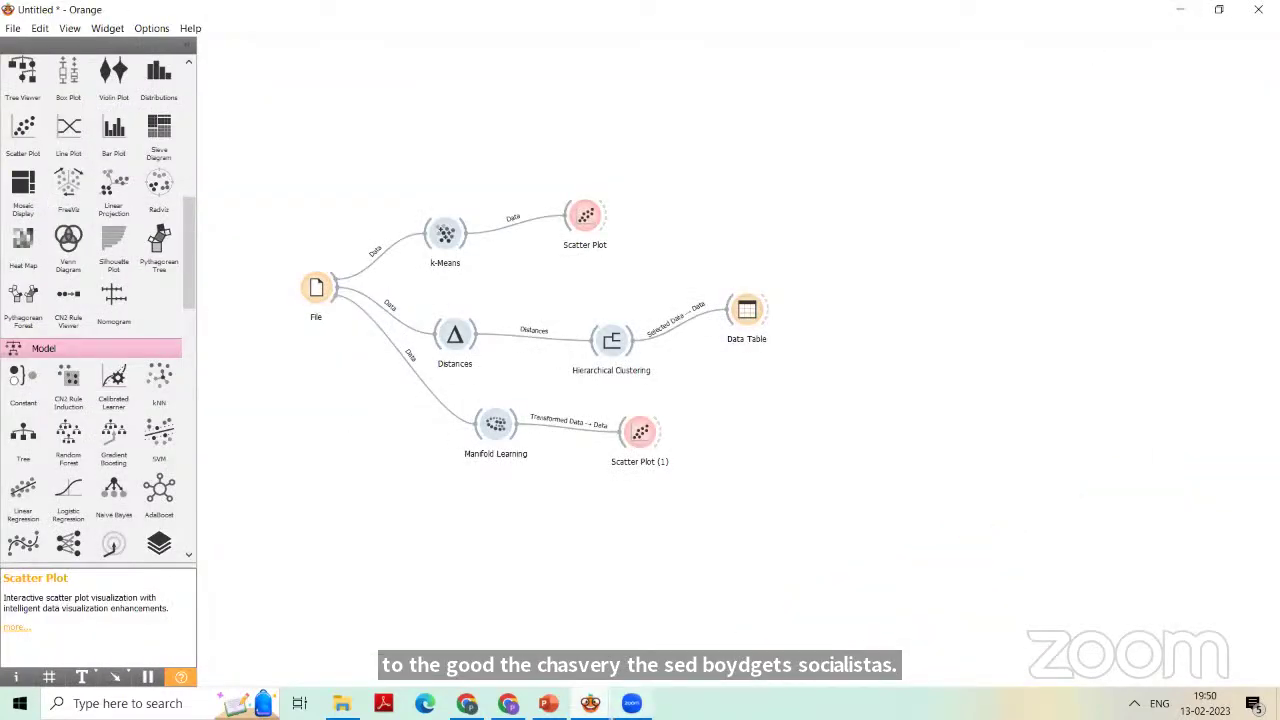
left_click(590, 703)
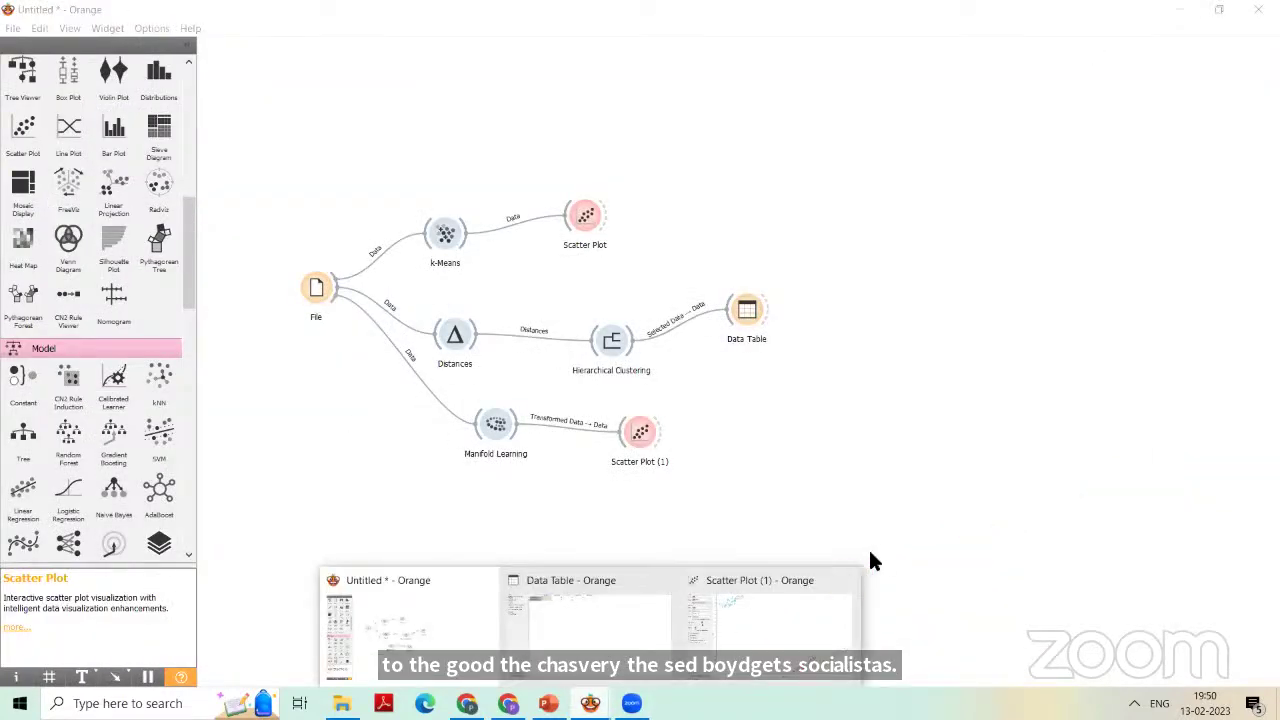
left_click(846, 580)
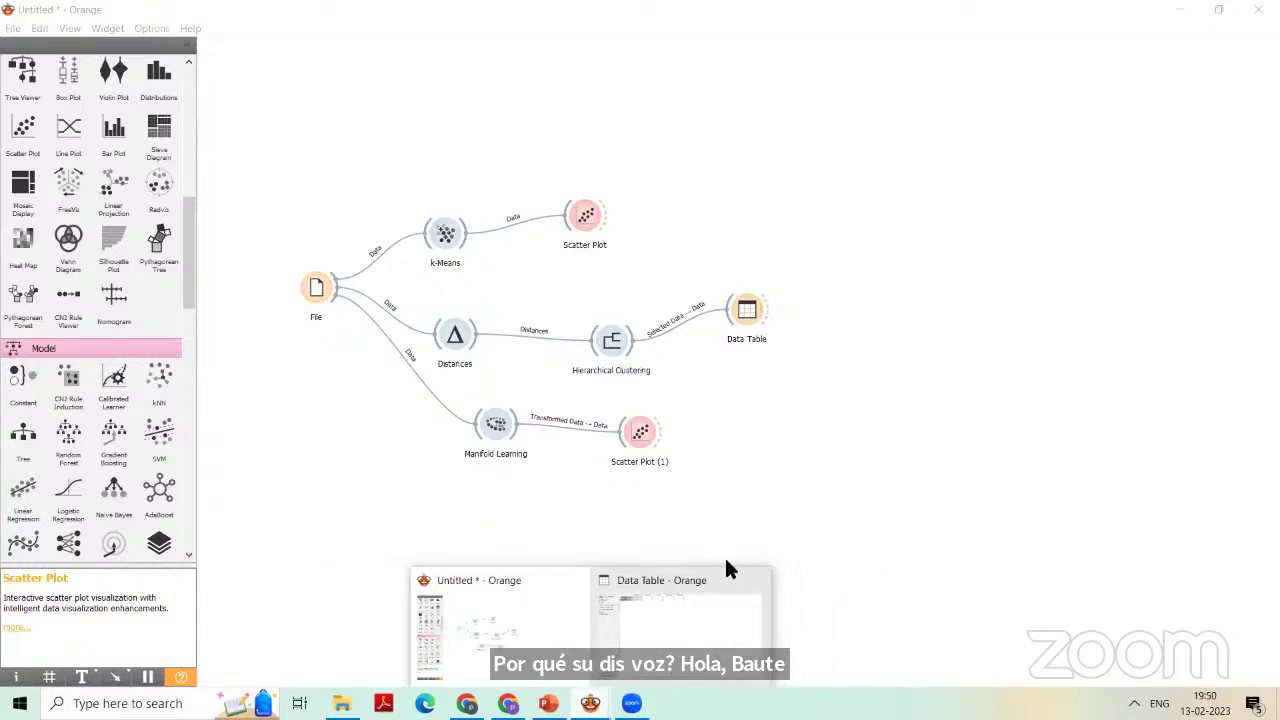
left_click(755, 581)
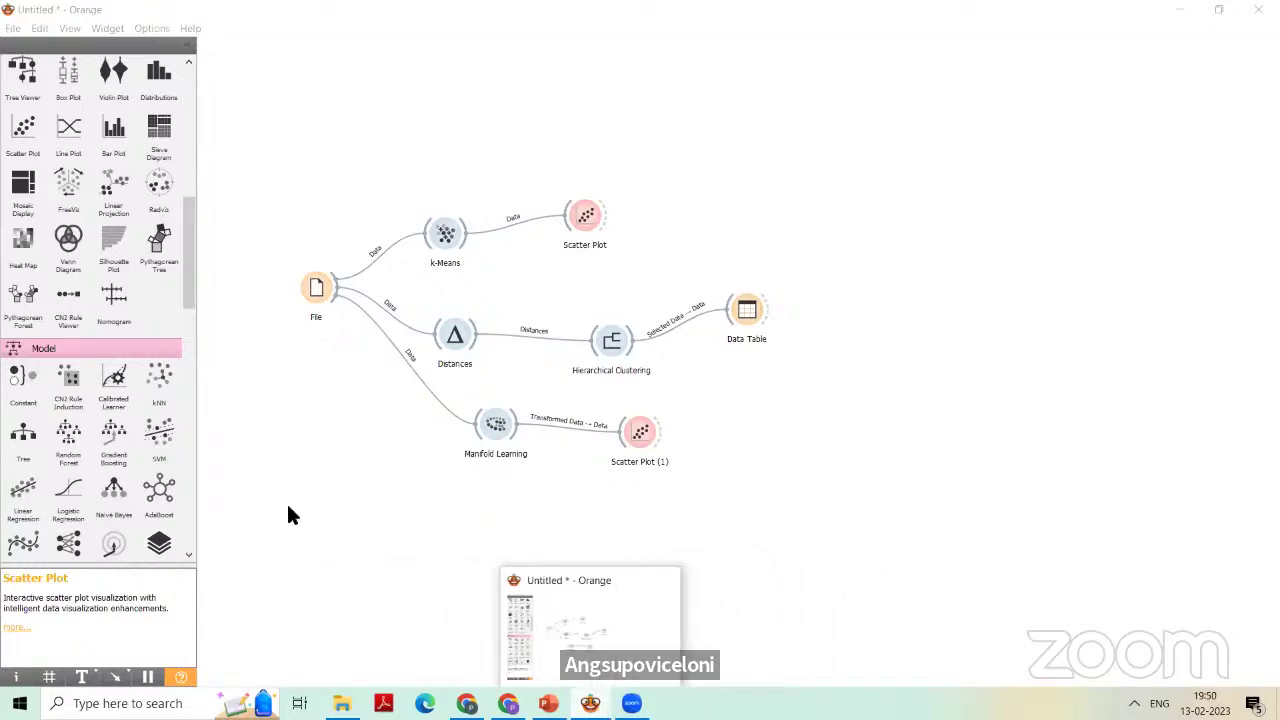
- Look through the Image Analytics and Text Mining widget categories
left_click_drag(185, 238, 229, 434)
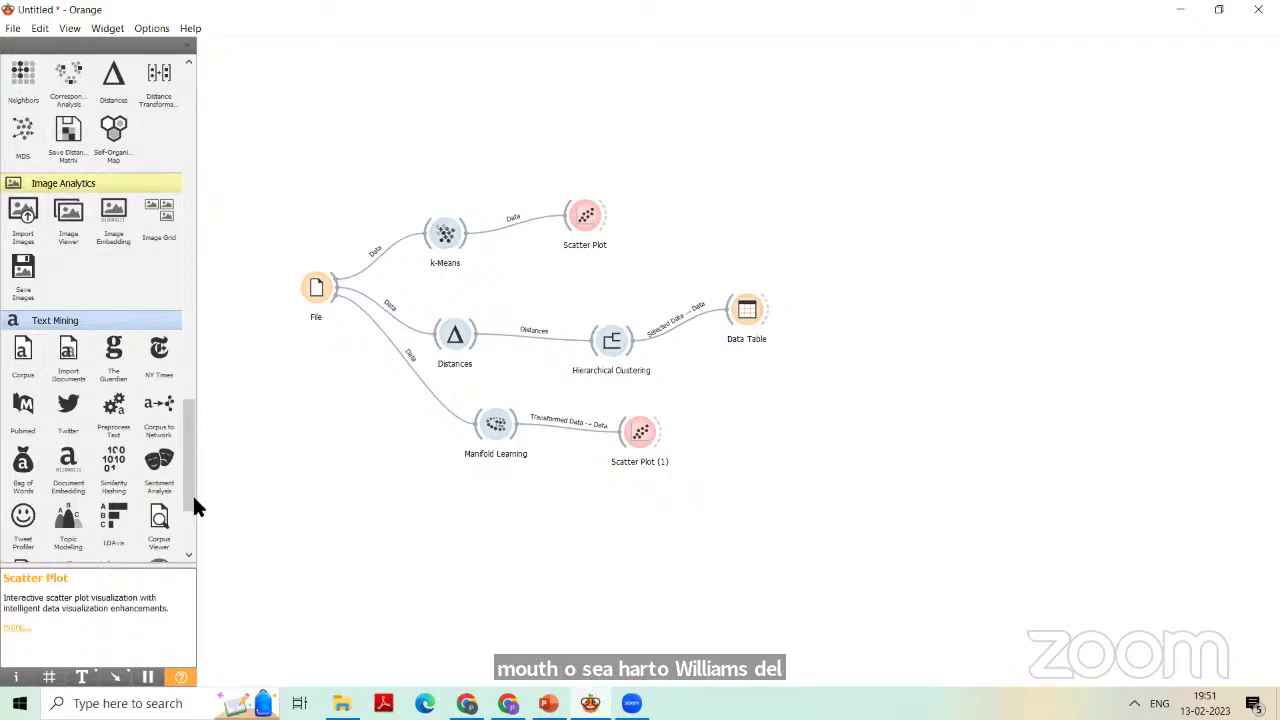
scroll(192, 508, "down", 3)
scroll(58, 411, "up", 6)
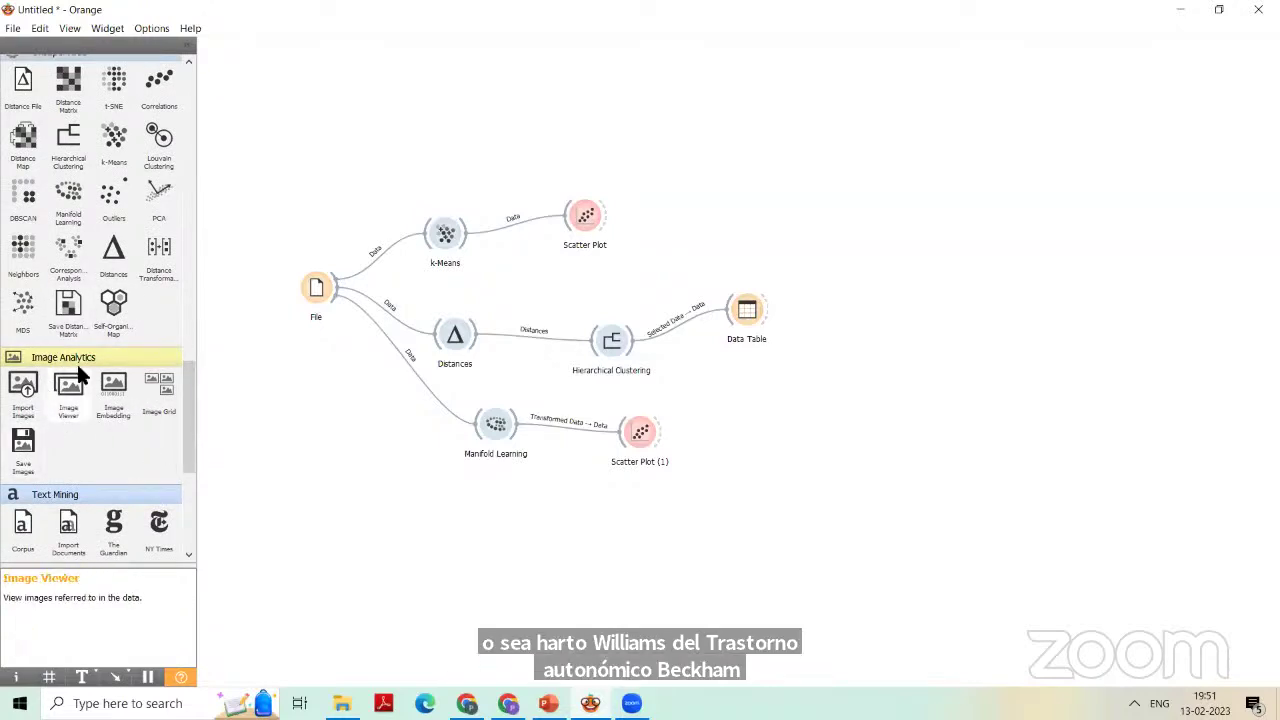
left_click_drag(188, 420, 206, 521)
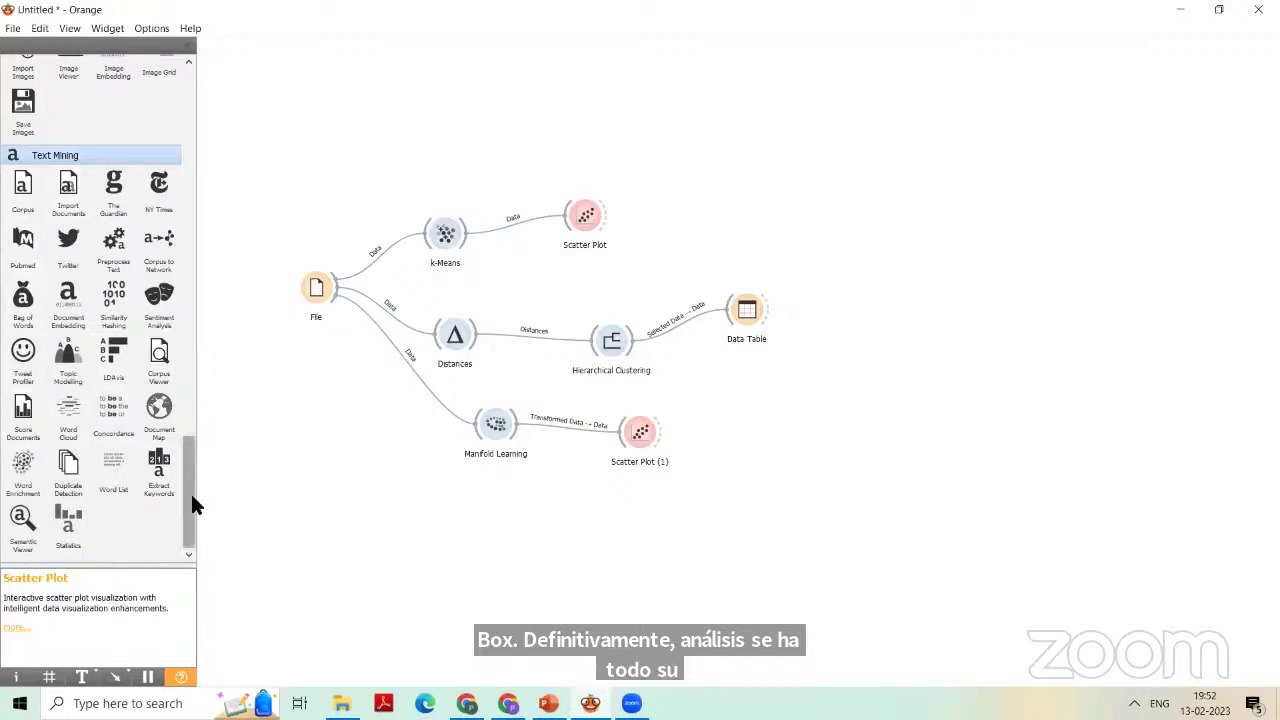
left_click_drag(191, 494, 193, 410)
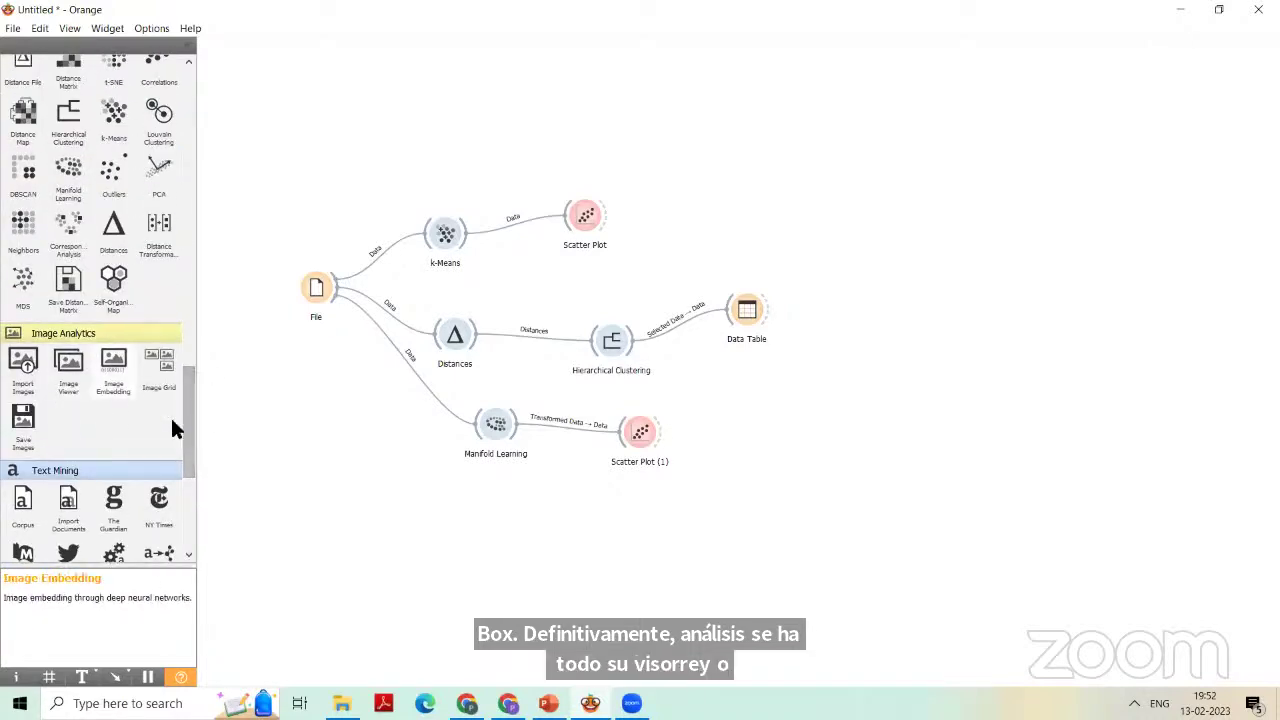
- Open the add-on installer and mark the Educational add-on for installation
left_click(108, 30)
mouse_move(155, 29)
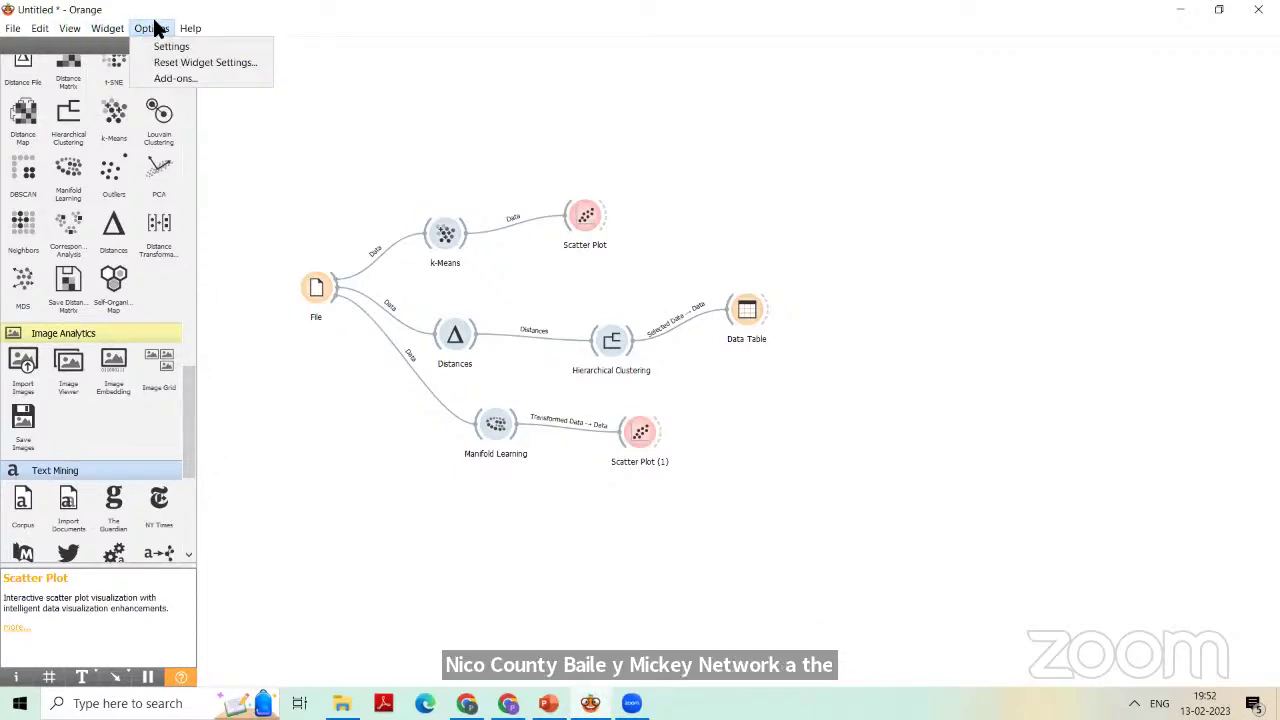
left_click(169, 77)
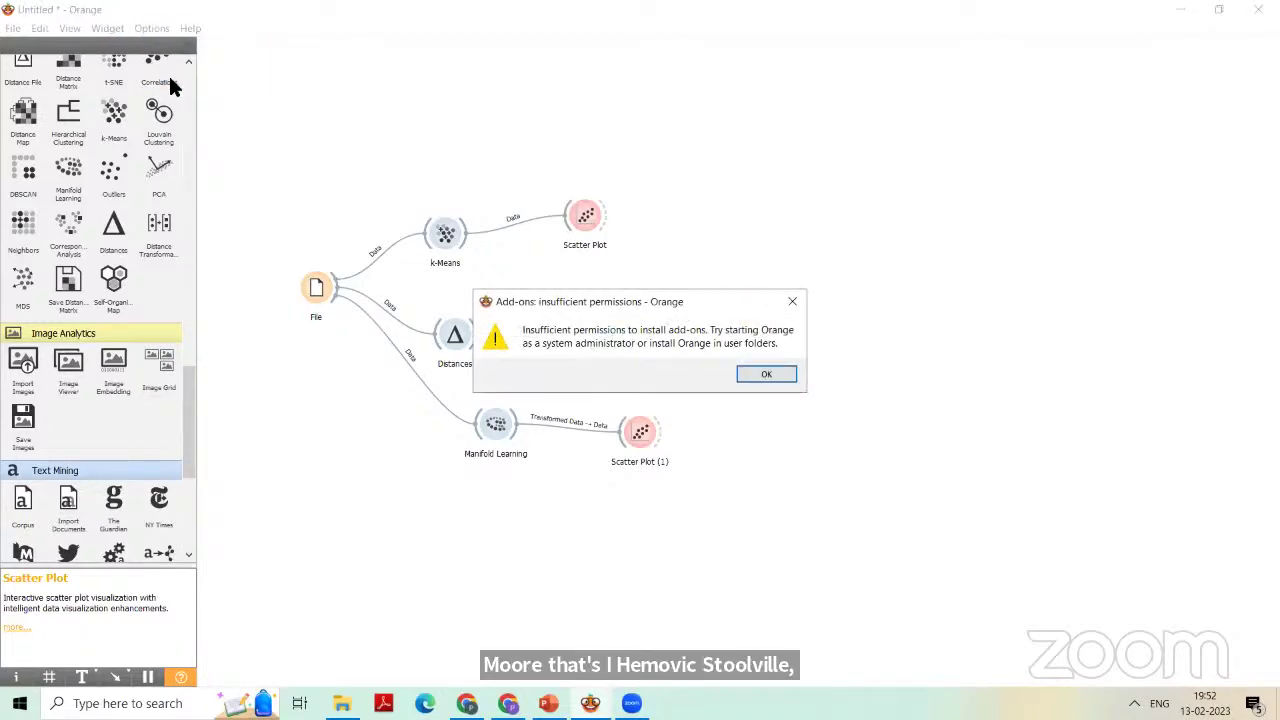
left_click(765, 374)
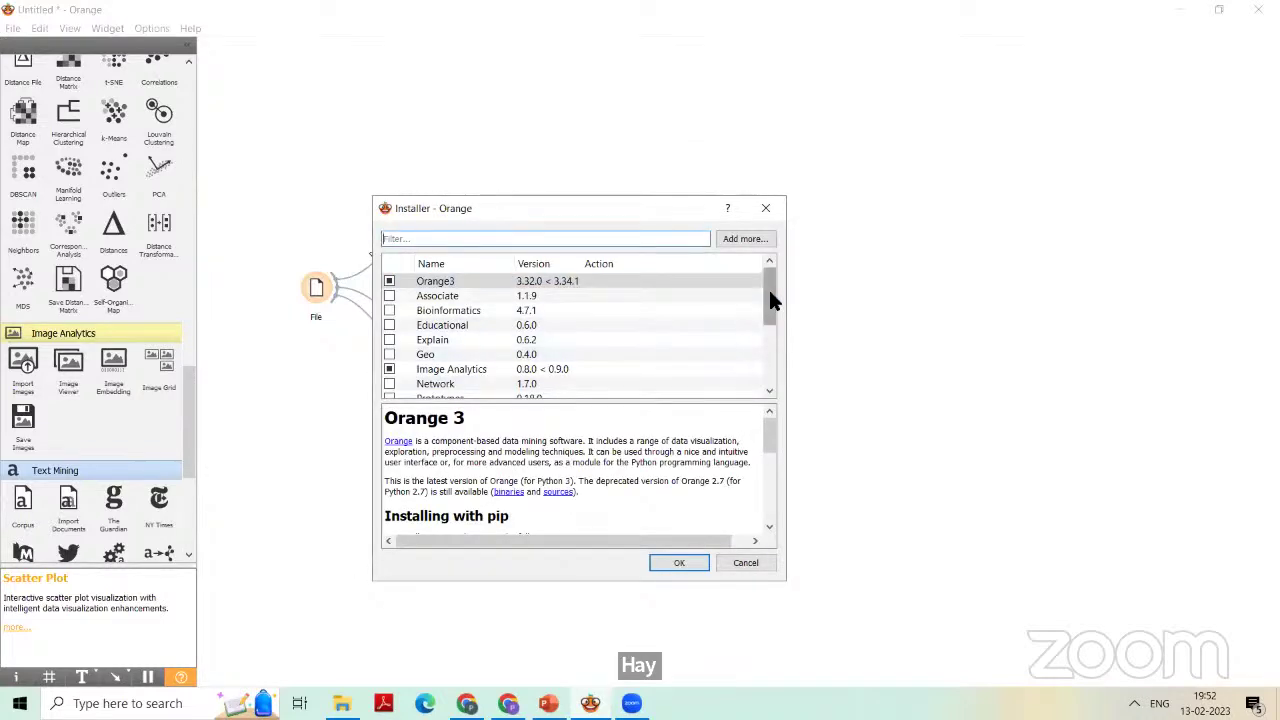
mouse_move(769, 290)
left_mouse_down()
mouse_move(769, 348)
mouse_move(773, 288)
left_mouse_up()
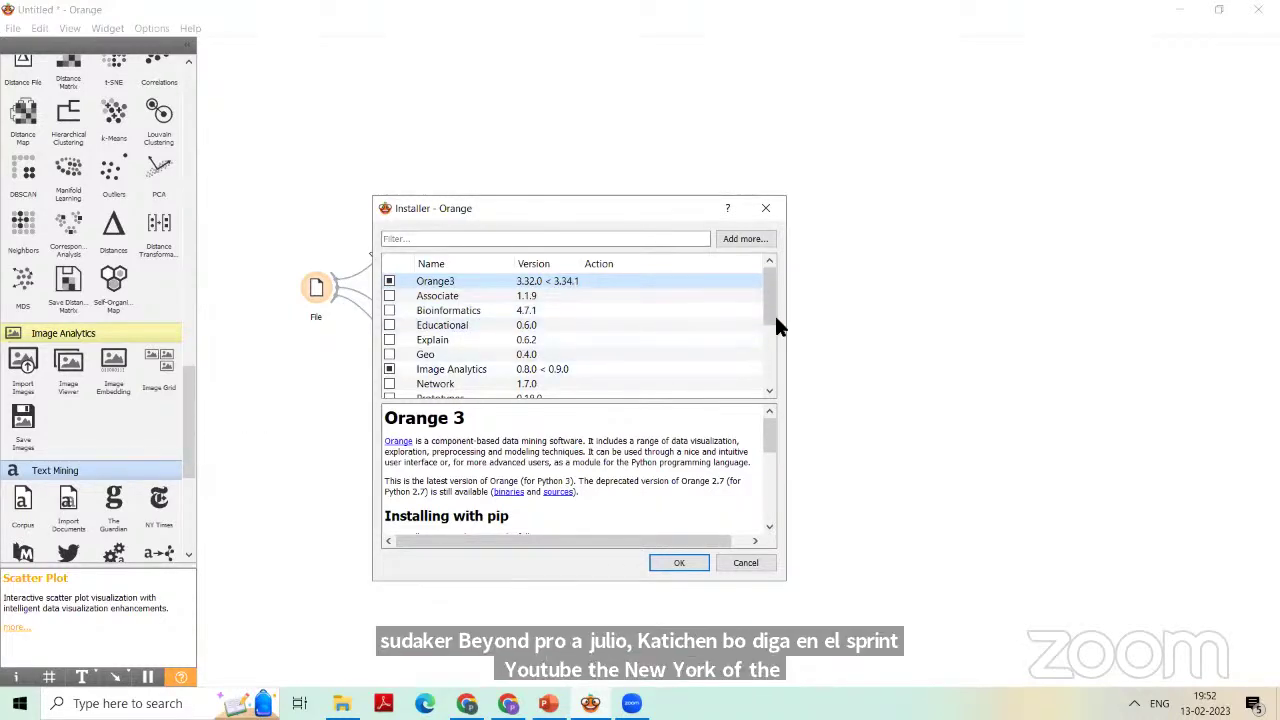
left_click(390, 328)
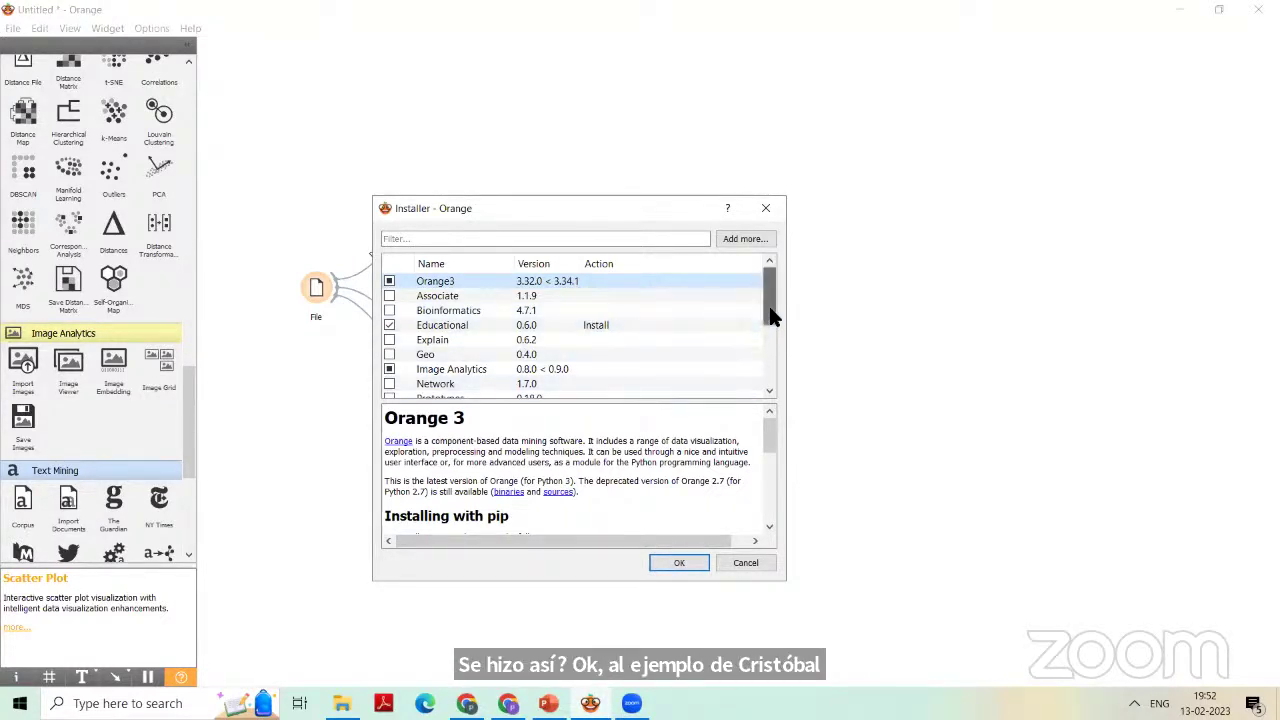
- Browse the remaining add-ons down to World Happiness and cancel the installer
left_click_drag(770, 311, 771, 331)
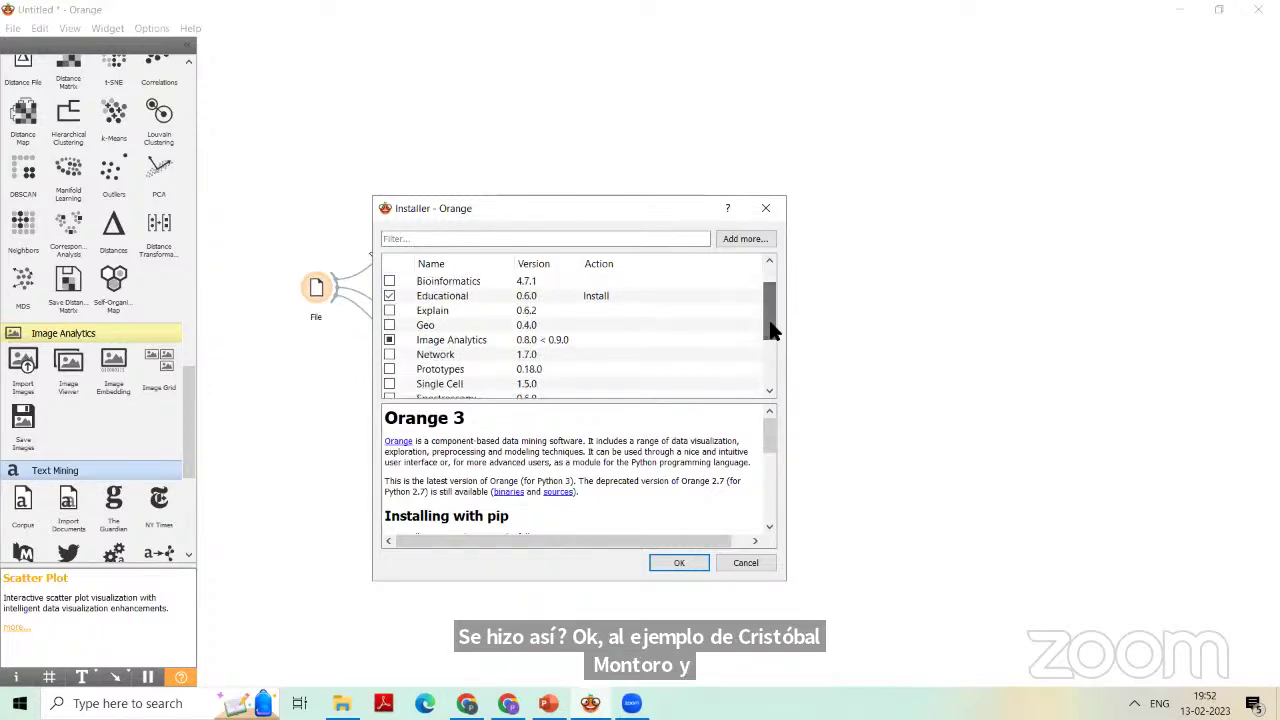
left_click(389, 339)
left_click_drag(773, 300, 773, 320)
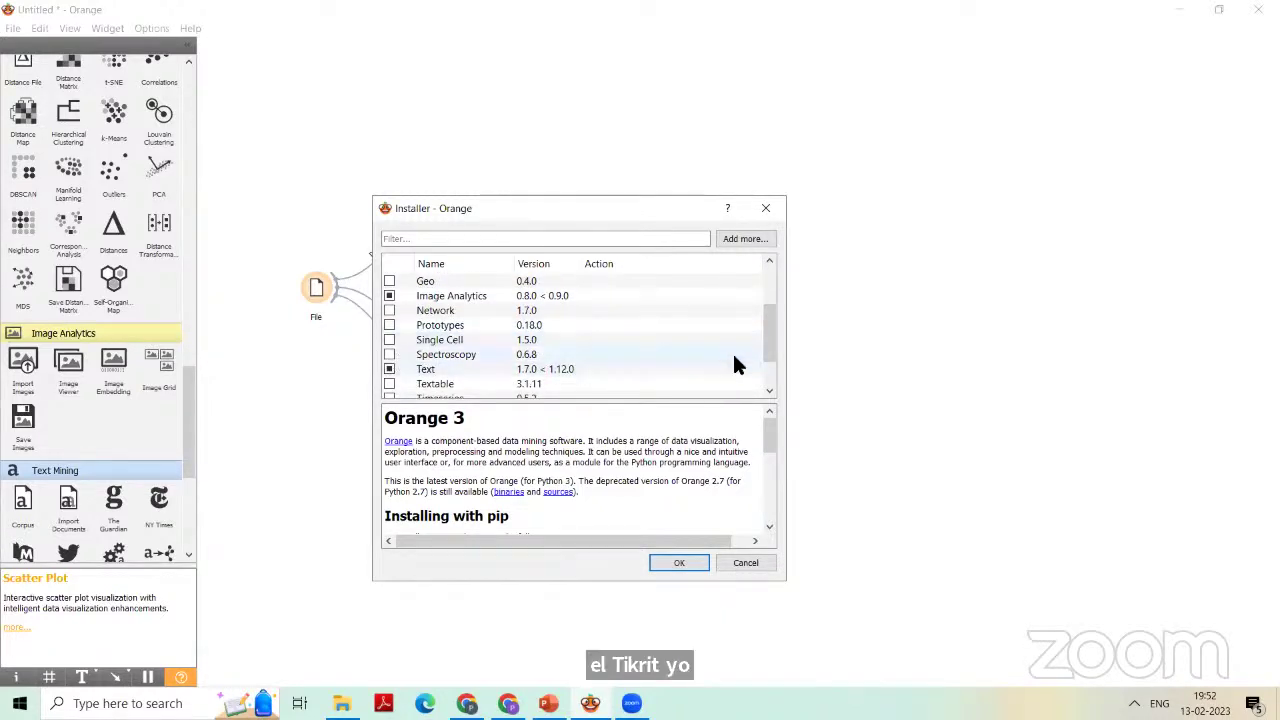
scroll(765, 352, "down", 1)
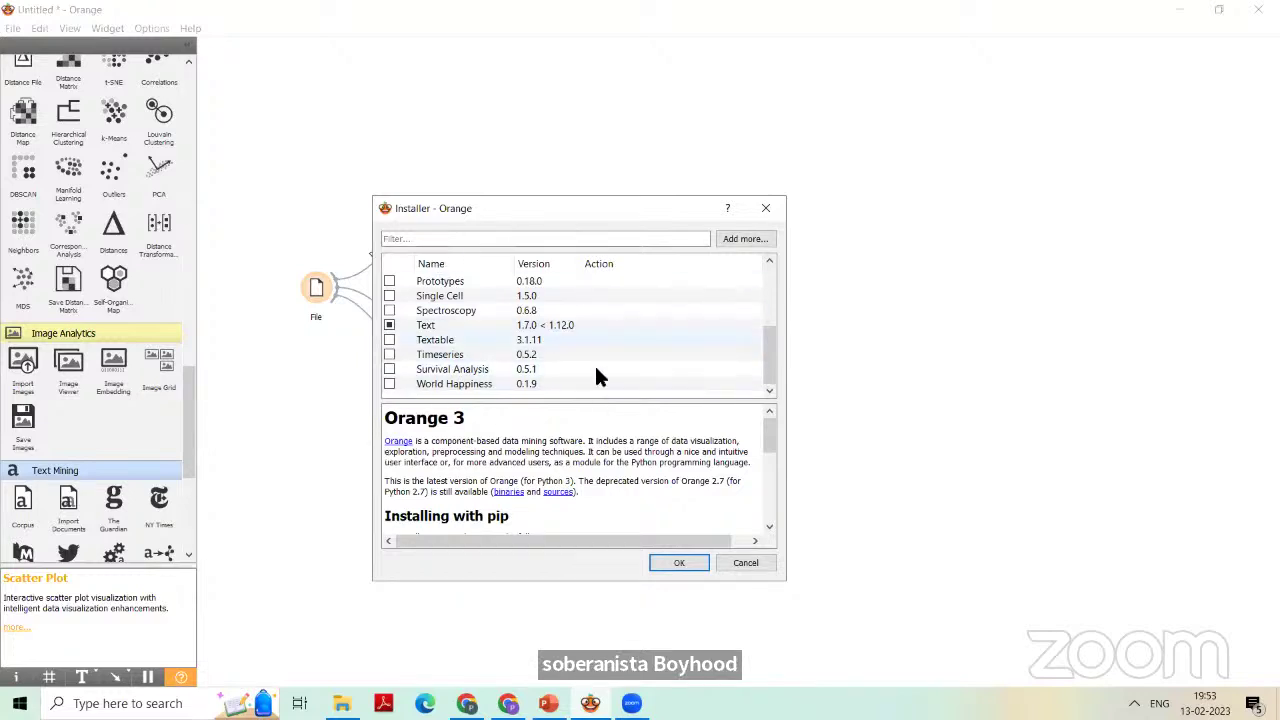
left_click(758, 564)
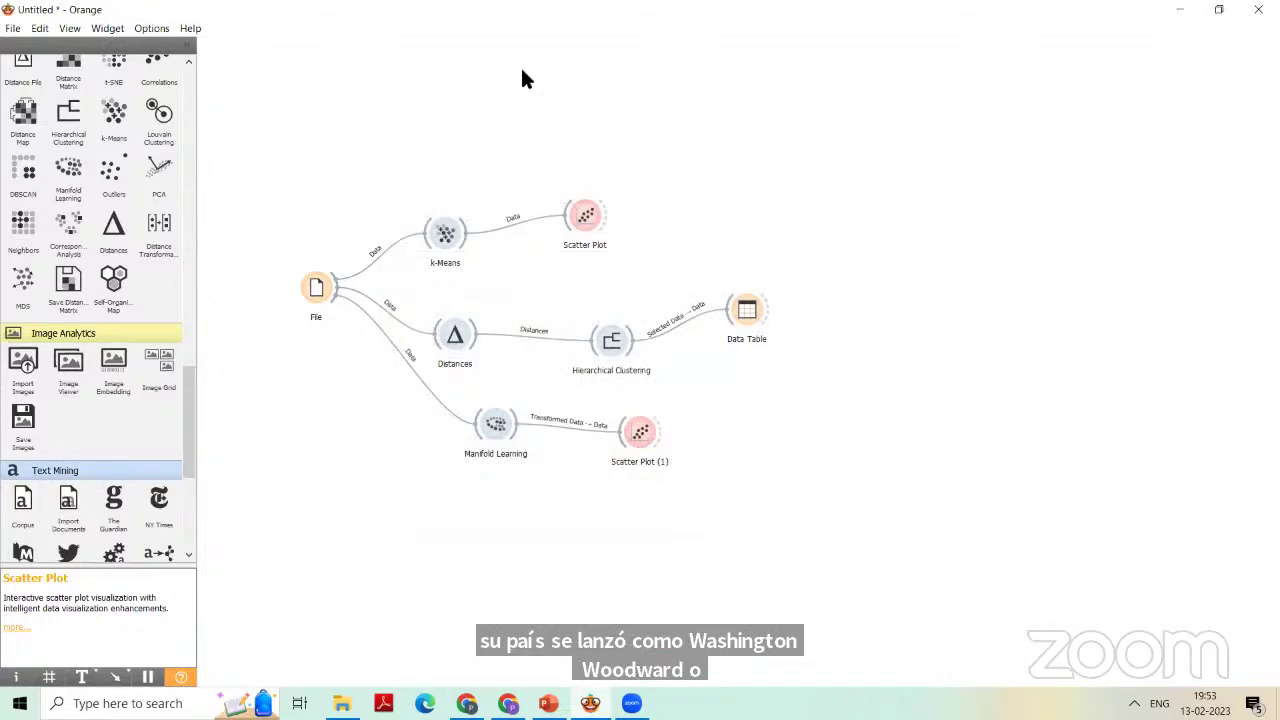
- Review the Text Mining, Image Analytics, Unsupervised, Evaluate and Model widget categories
left_click_drag(192, 403, 236, 559)
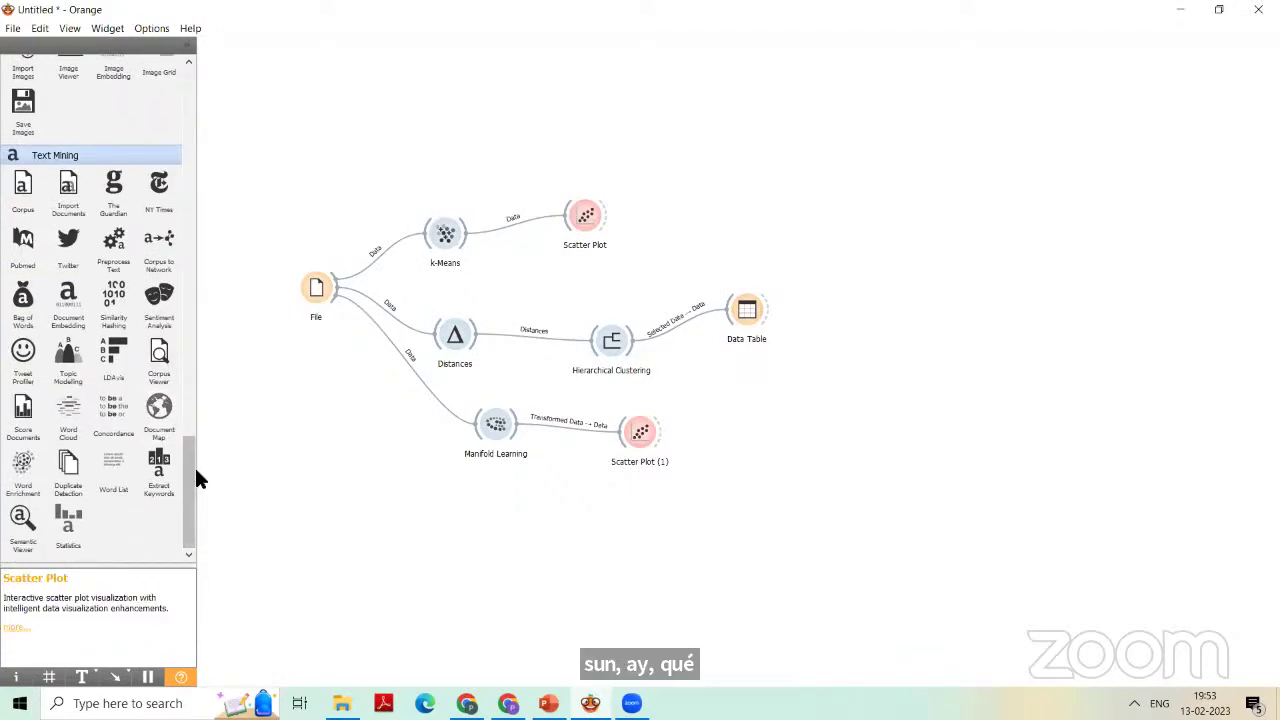
left_click_drag(194, 480, 195, 371)
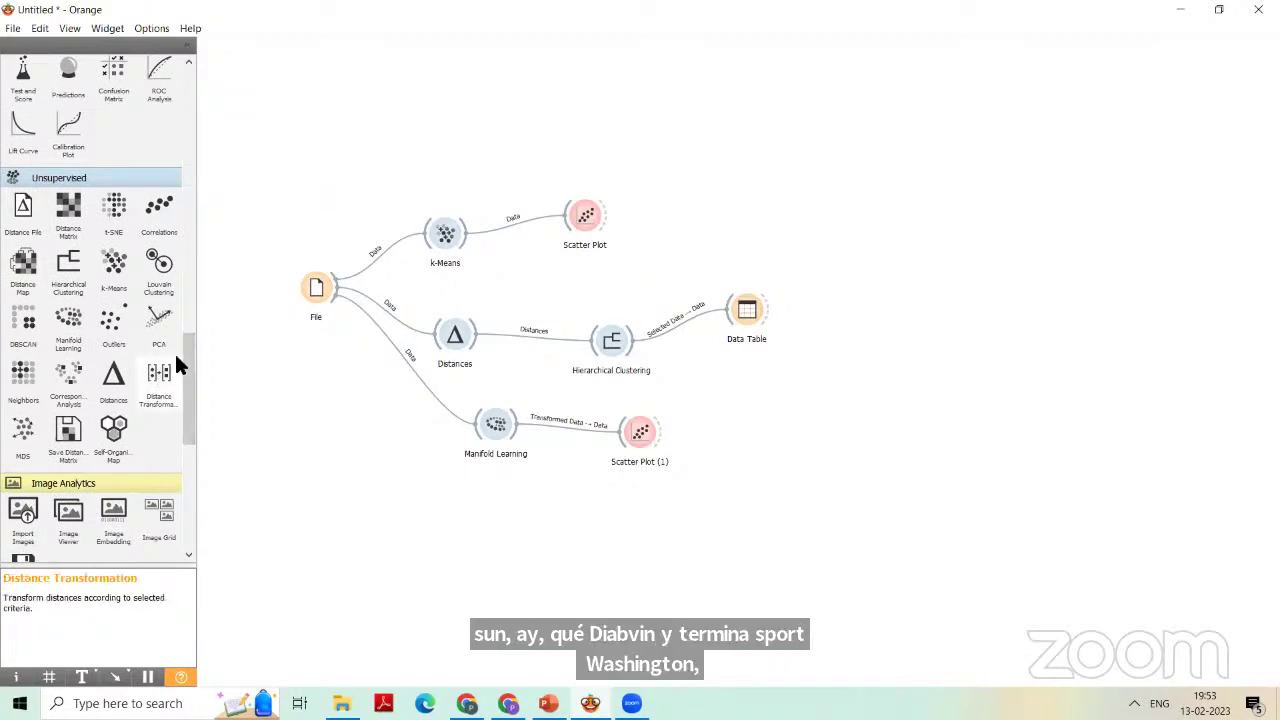
scroll(188, 385, "down", 2)
scroll(196, 398, "down", 2)
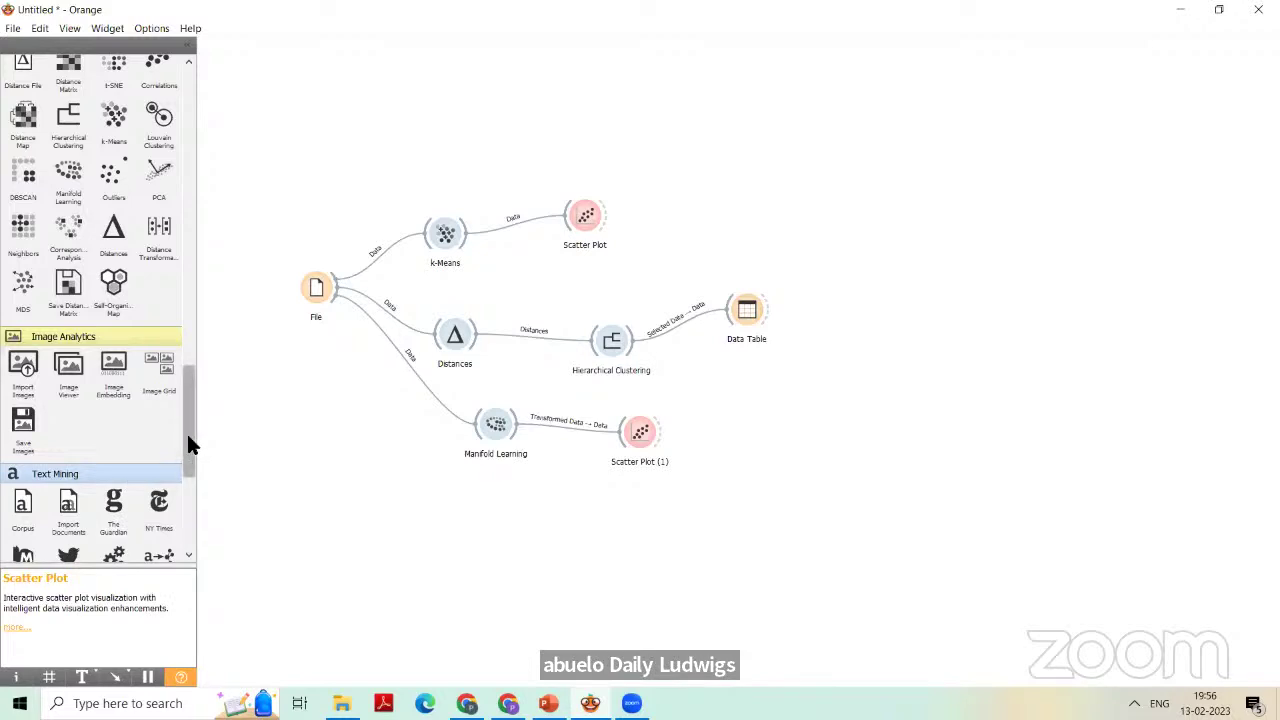
scroll(187, 478, "down", 5)
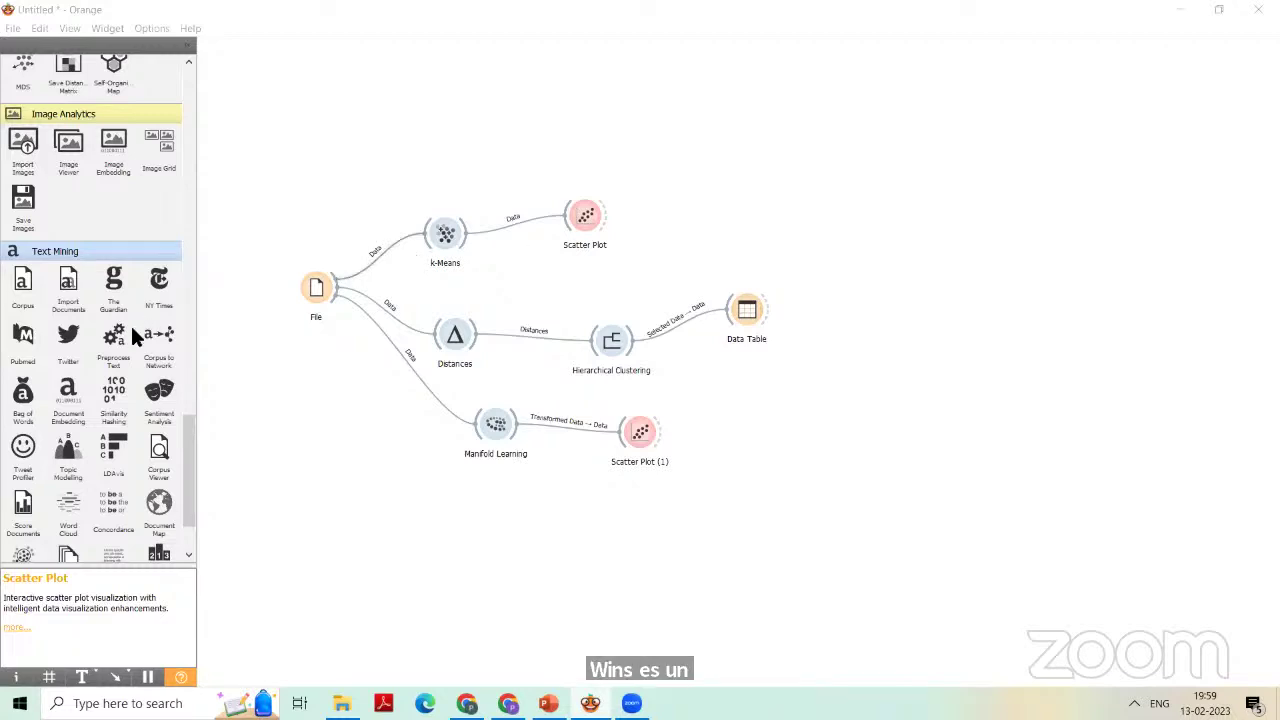
left_click(194, 445)
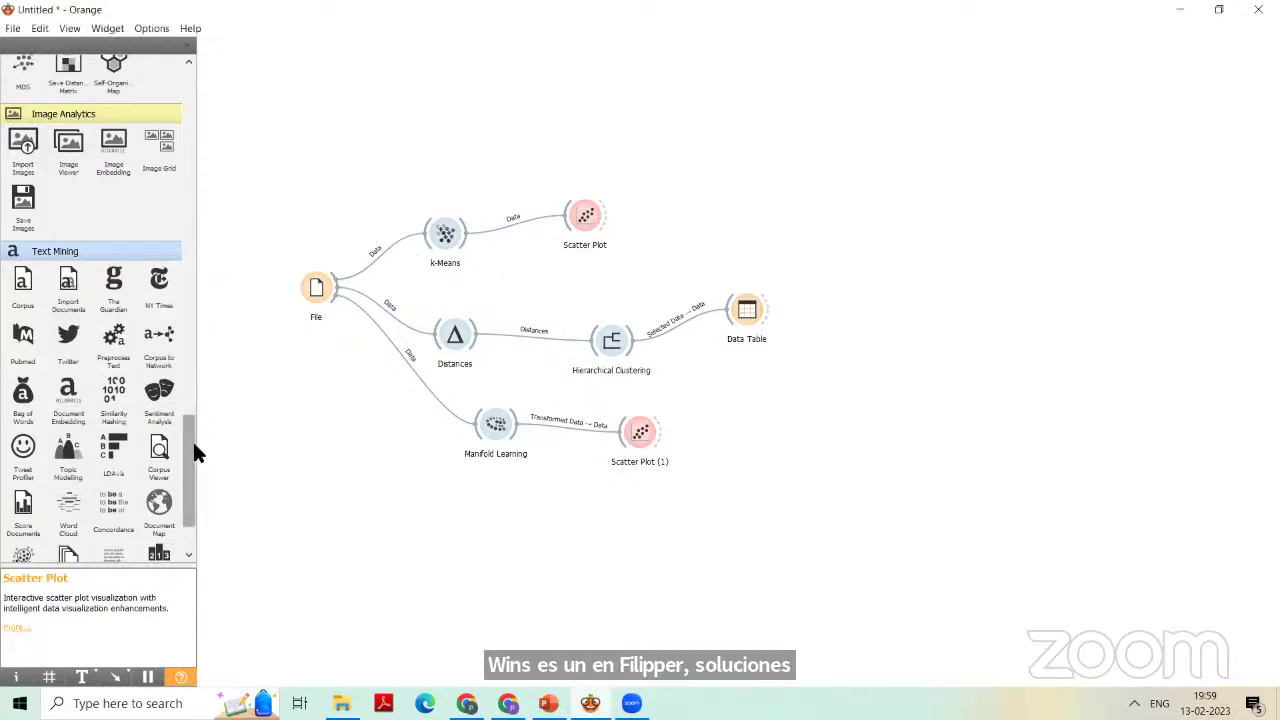
left_click_drag(191, 398, 202, 281)
scroll(80, 294, "up", 2)
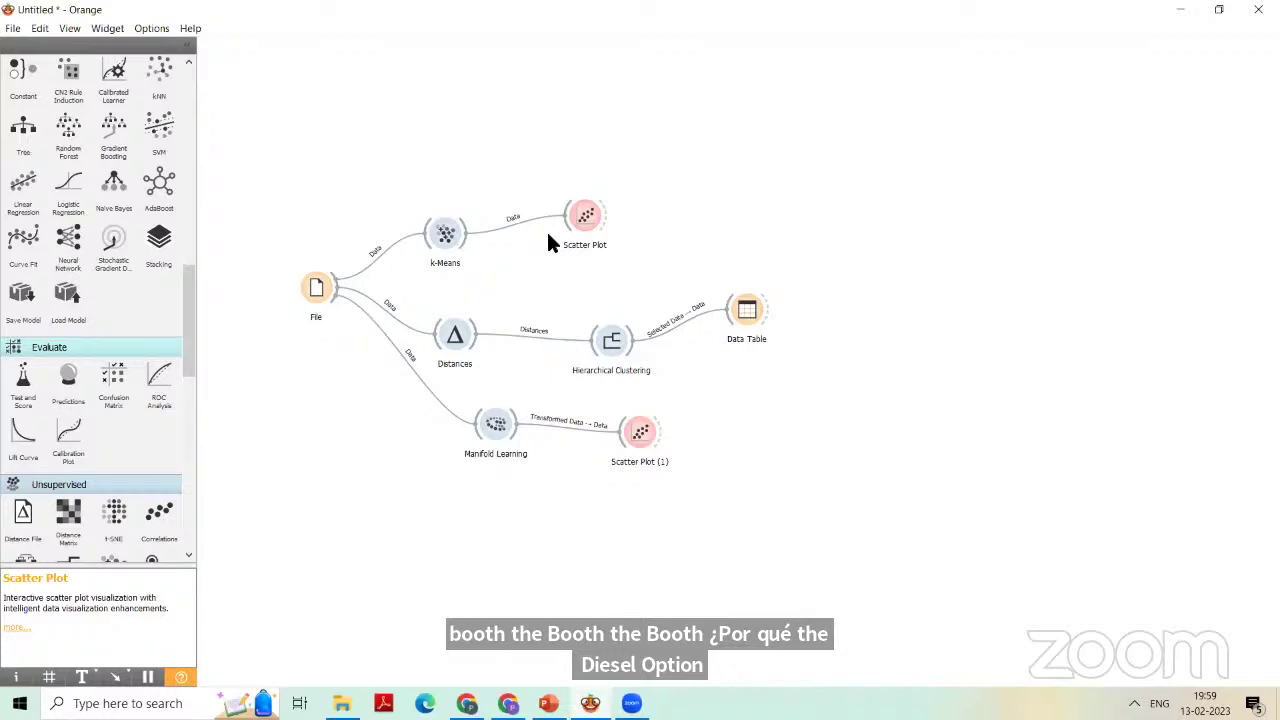
- Examine the source file and column roles in the File widget, and close its window
scroll(187, 282, "up", 1)
left_click_drag(209, 210, 234, 91)
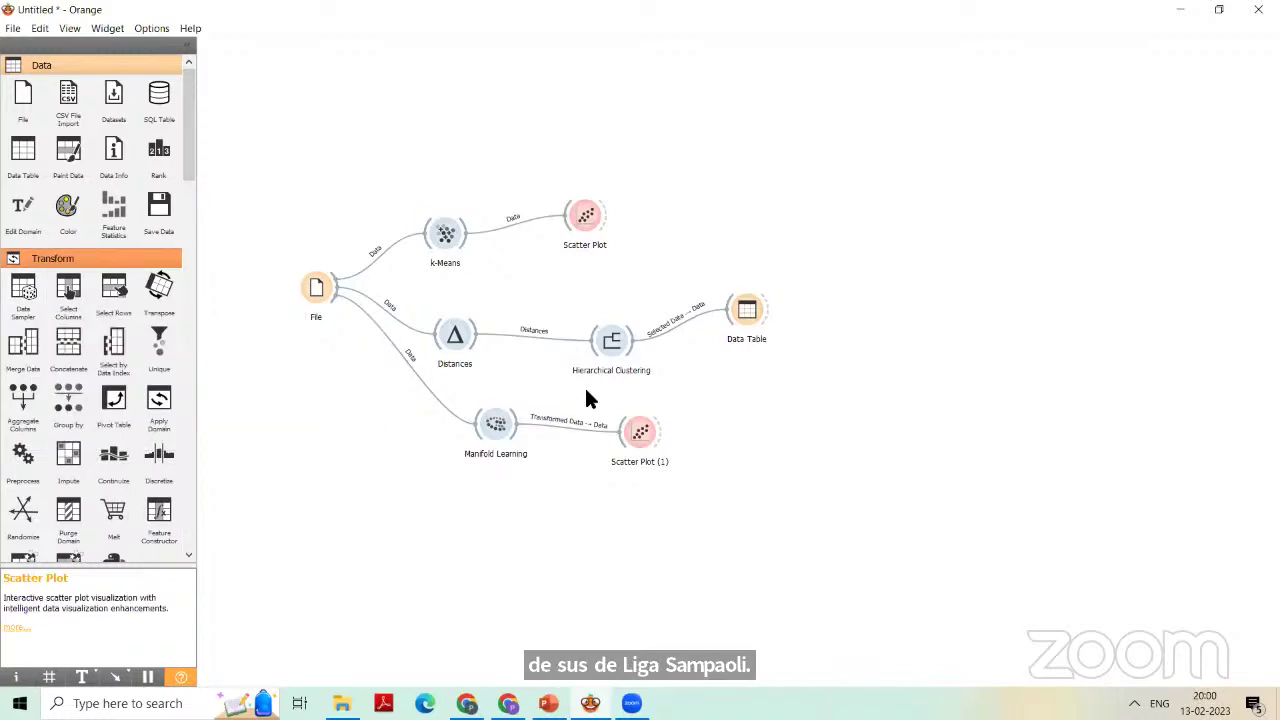
double_click(317, 284)
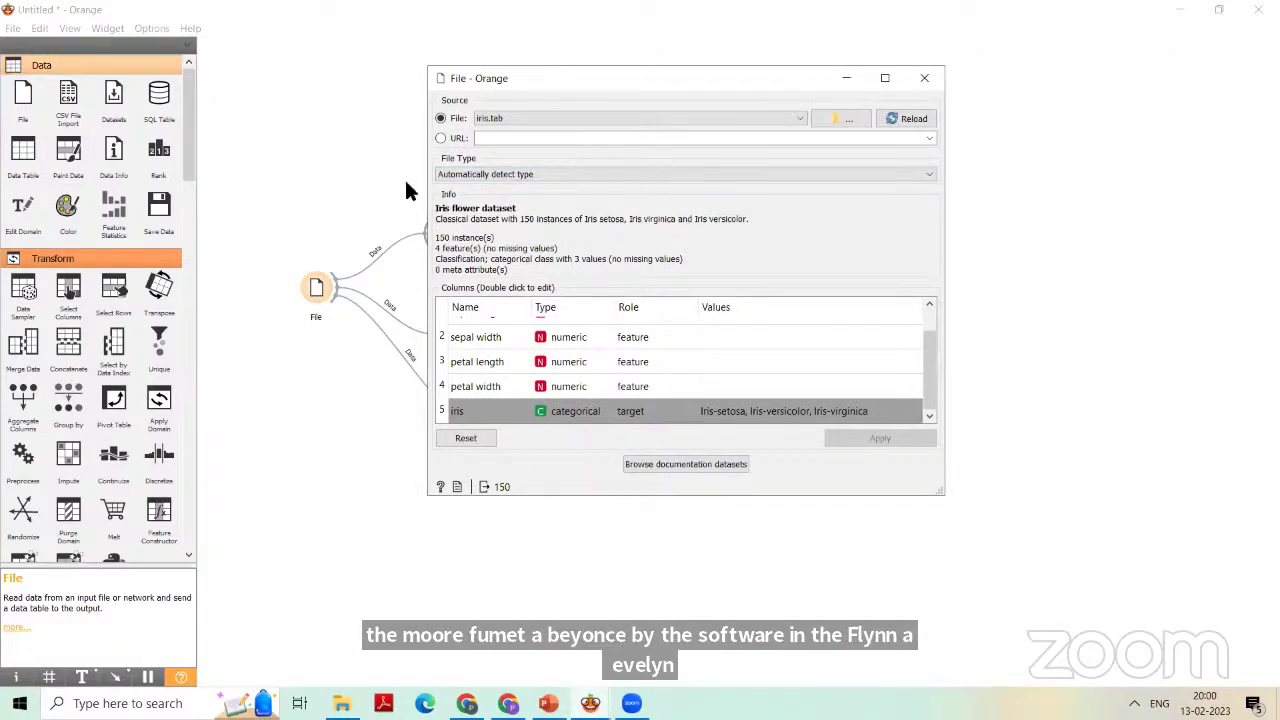
left_click(924, 80)
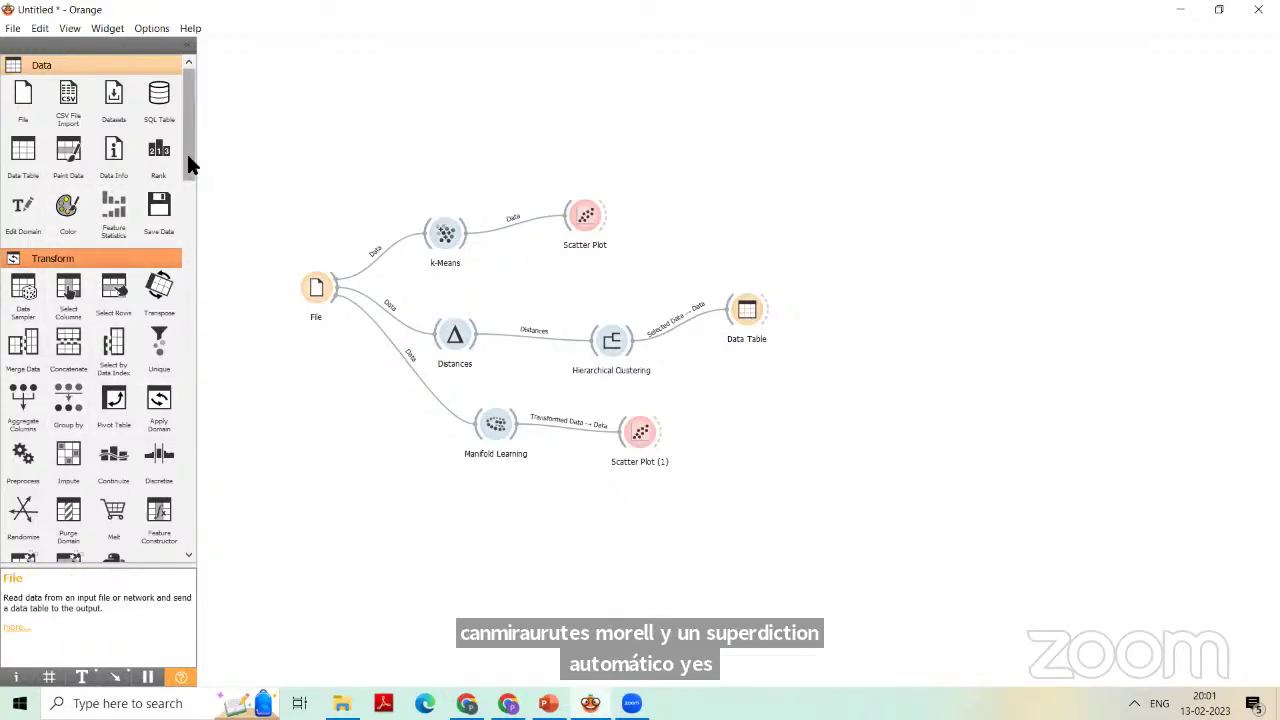
- Add an unconnected Preprocess widget above the File widget, and view its Randomize and Normalize Features settings
scroll(187, 154, "down", 3)
scroll(190, 130, "up", 3)
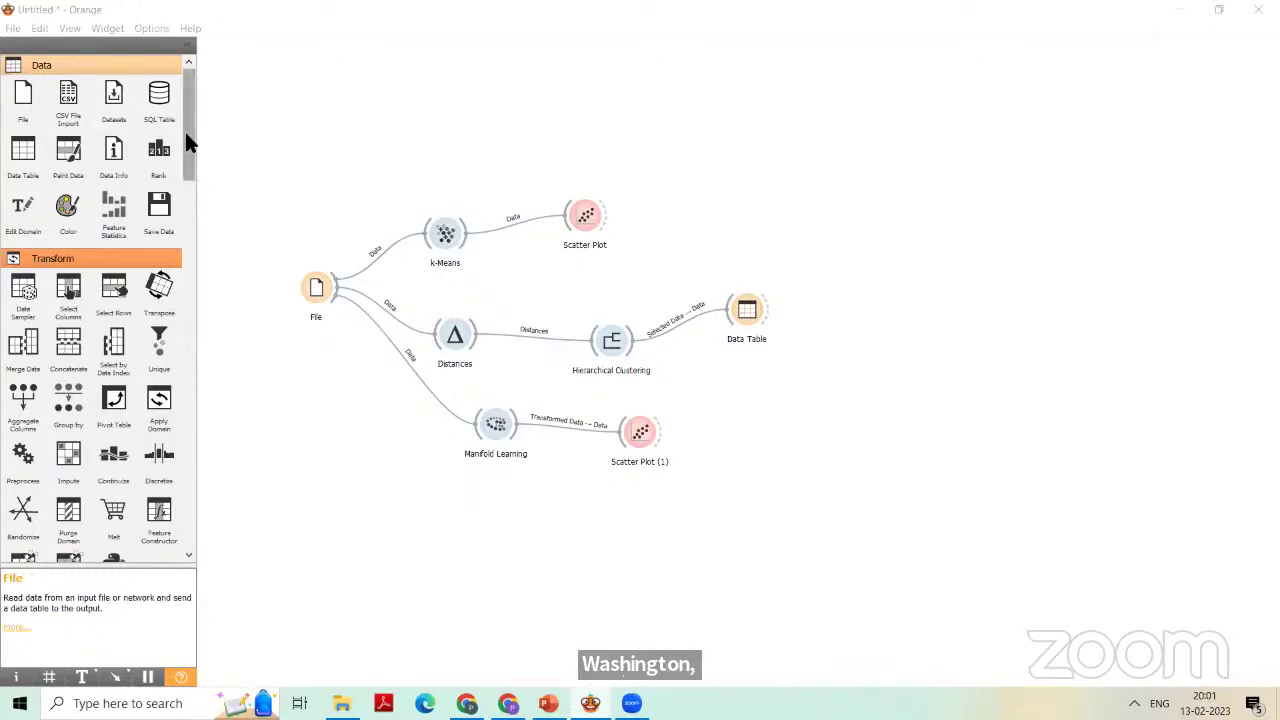
left_click_drag(190, 147, 216, 170)
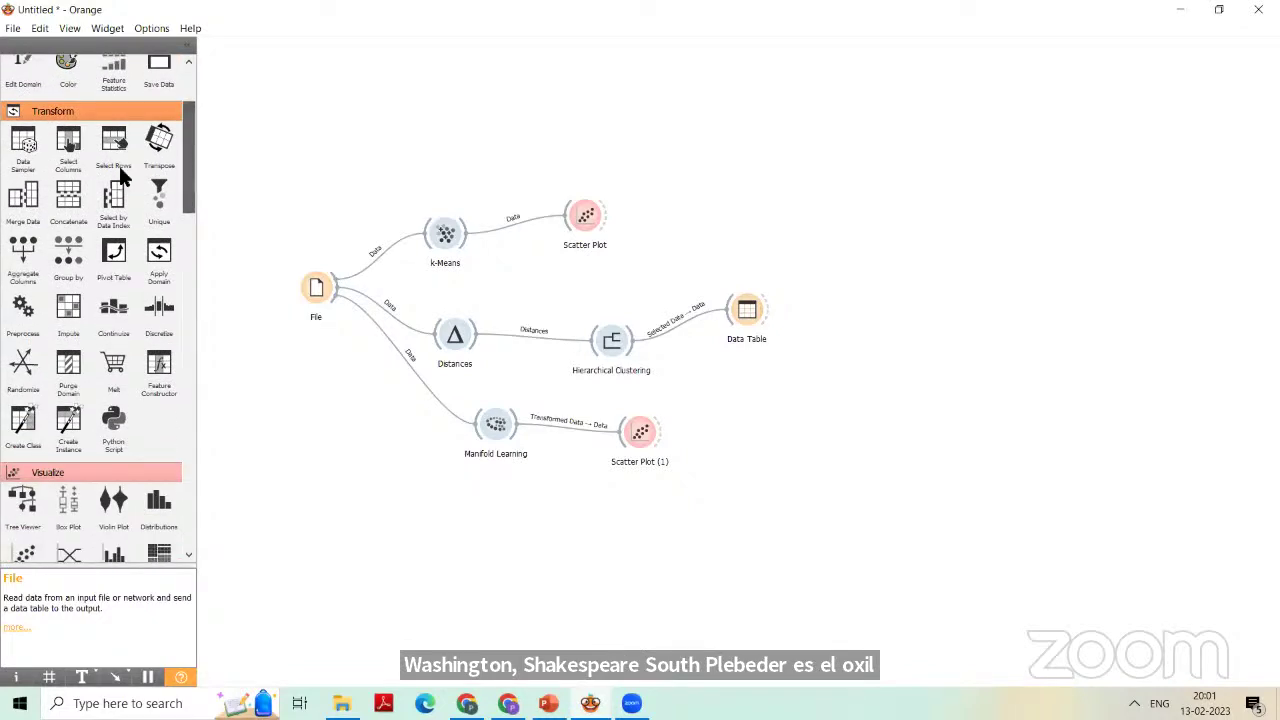
left_click_drag(25, 312, 276, 122)
double_click(273, 125)
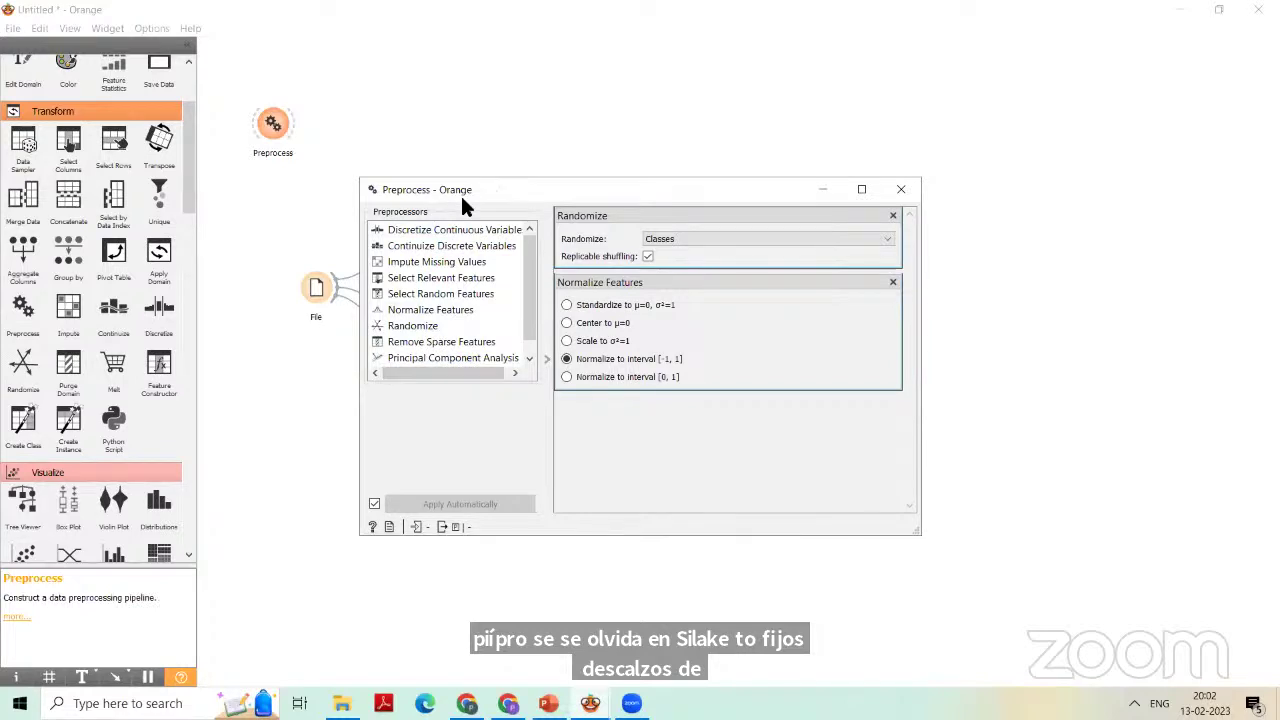
left_click_drag(460, 193, 94, 282)
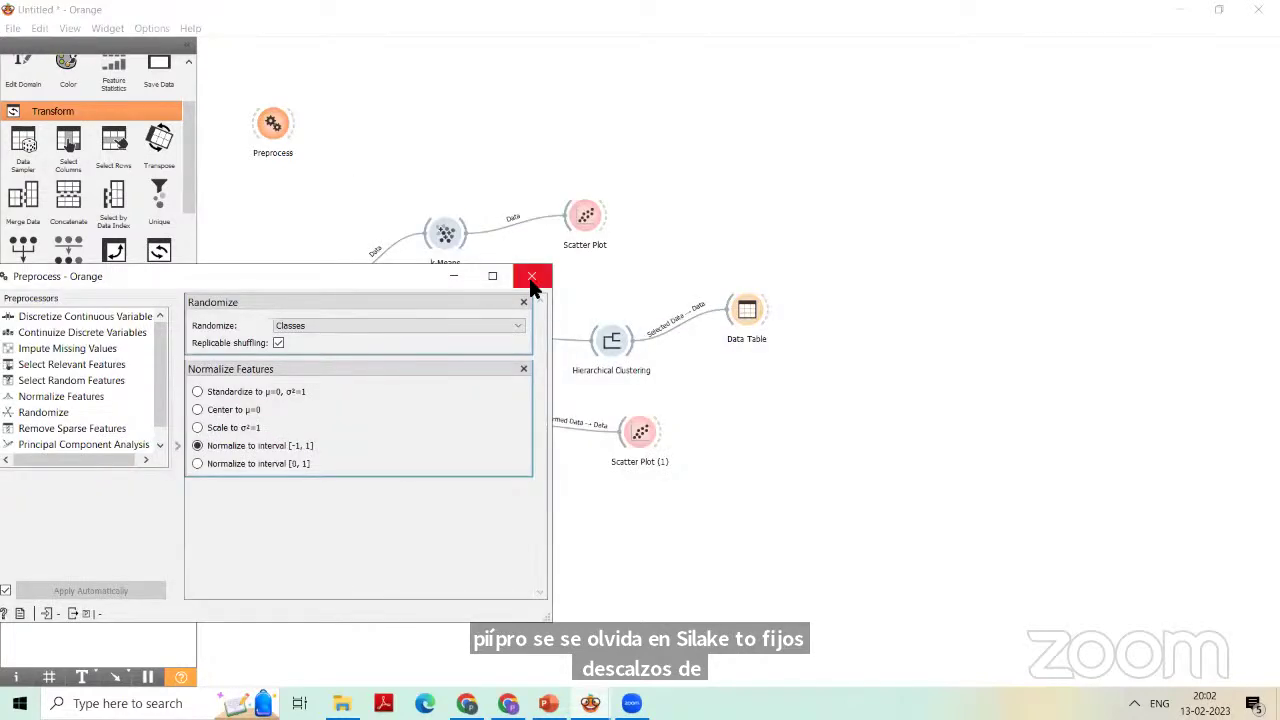
left_click(529, 278)
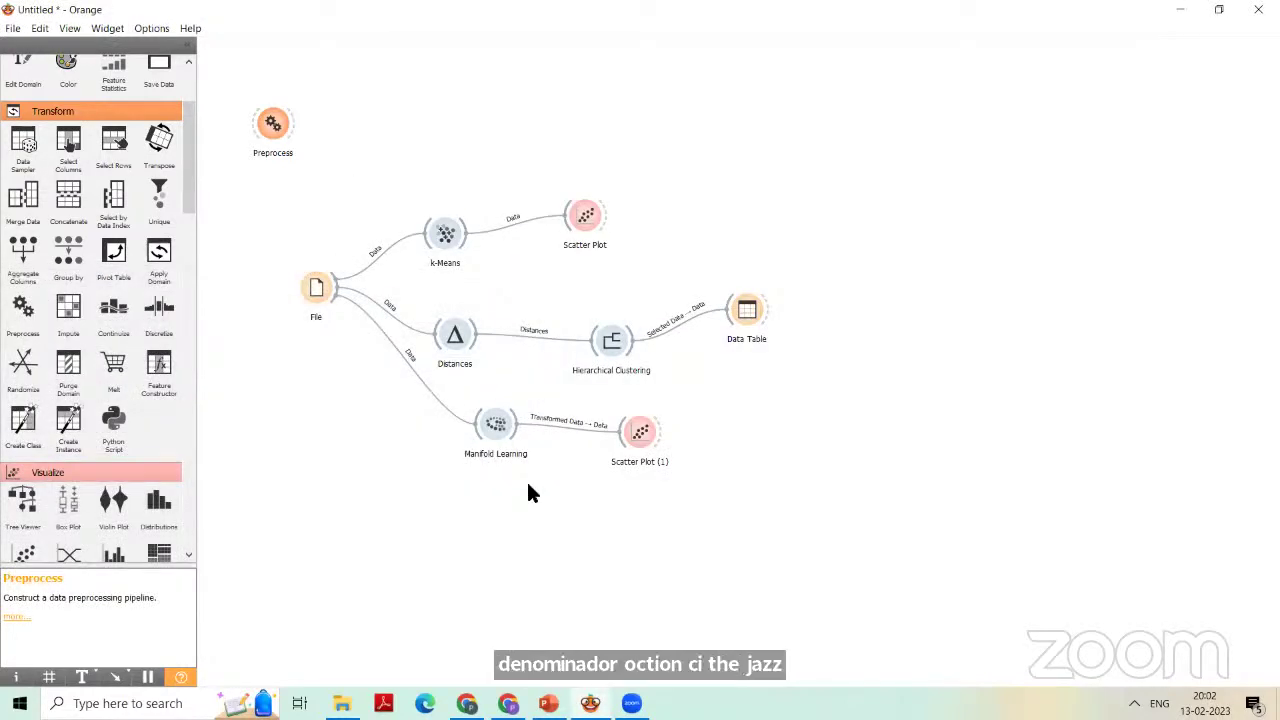